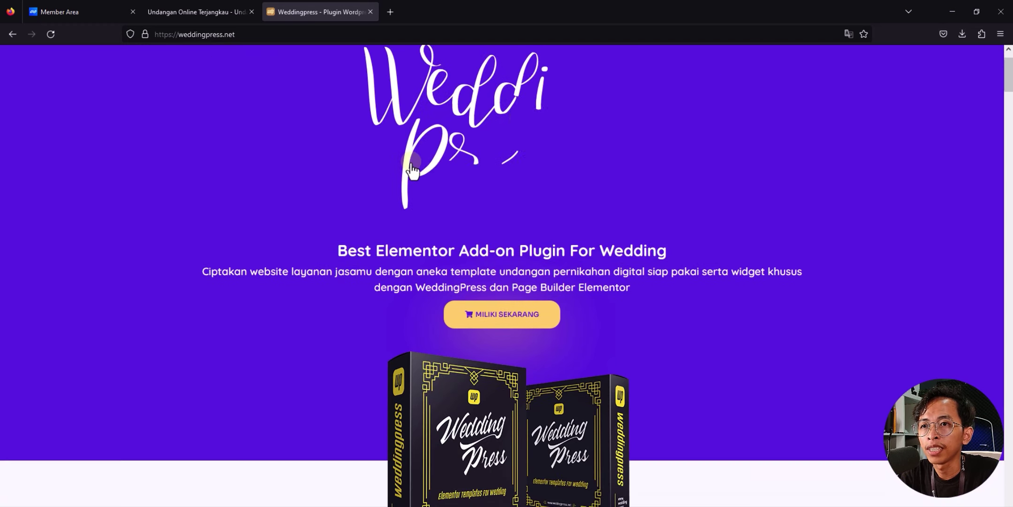
Step: Scroll past the template library and features to the Lisensi cards: monthly Rp 99.xxx, yearly Rp 299.xxx
scroll(412, 164, "down", 5)
scroll(411, 162, "down", 5)
scroll(411, 163, "down", 5)
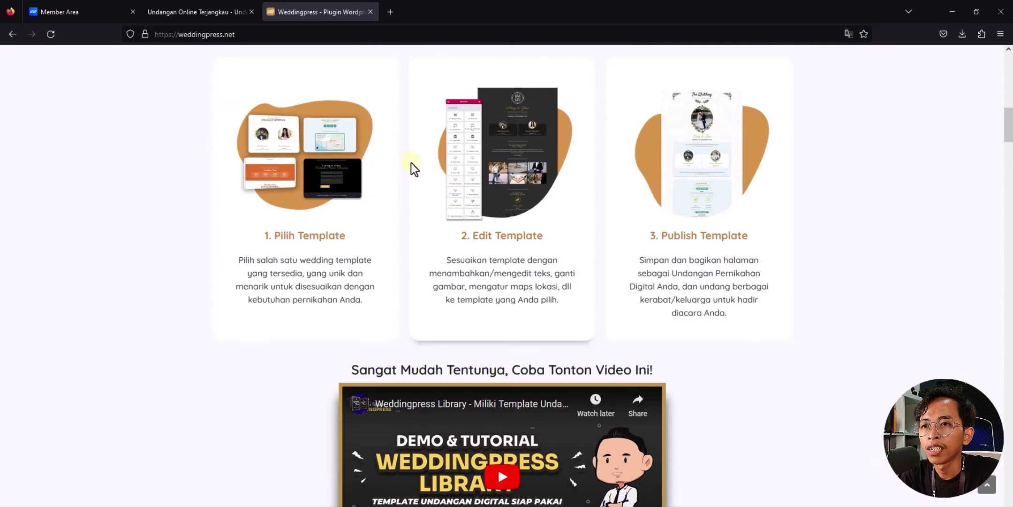
scroll(404, 166, "down", 6)
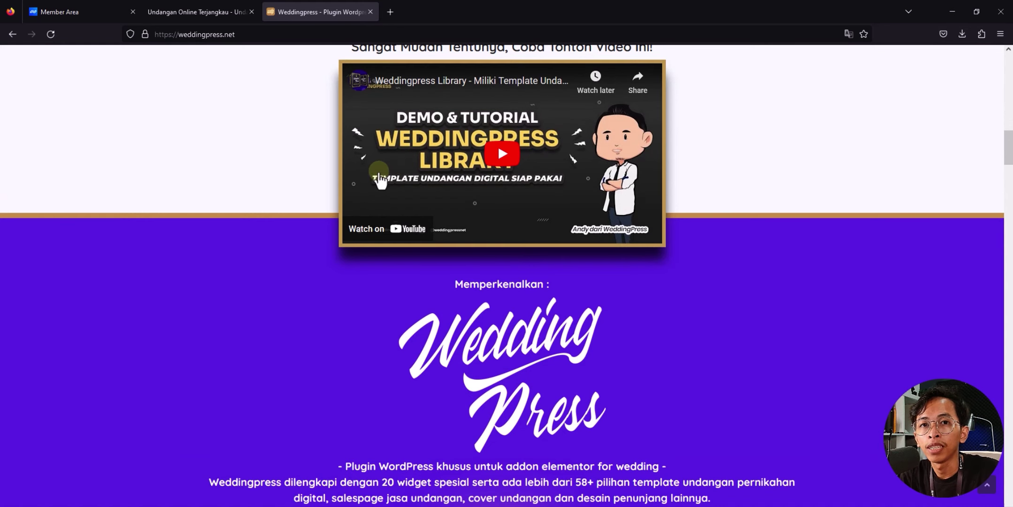
scroll(374, 179, "down", 8)
scroll(375, 180, "down", 3)
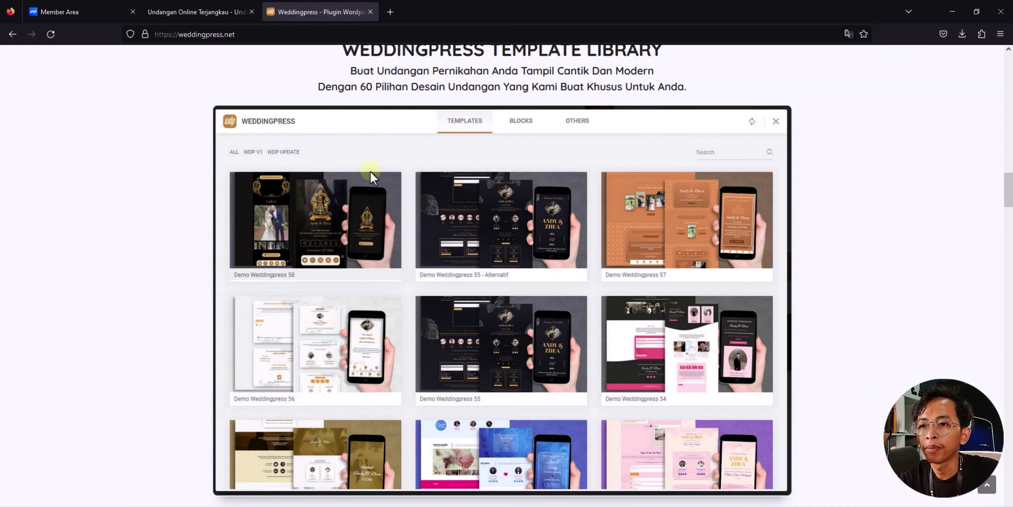
scroll(370, 172, "down", 1)
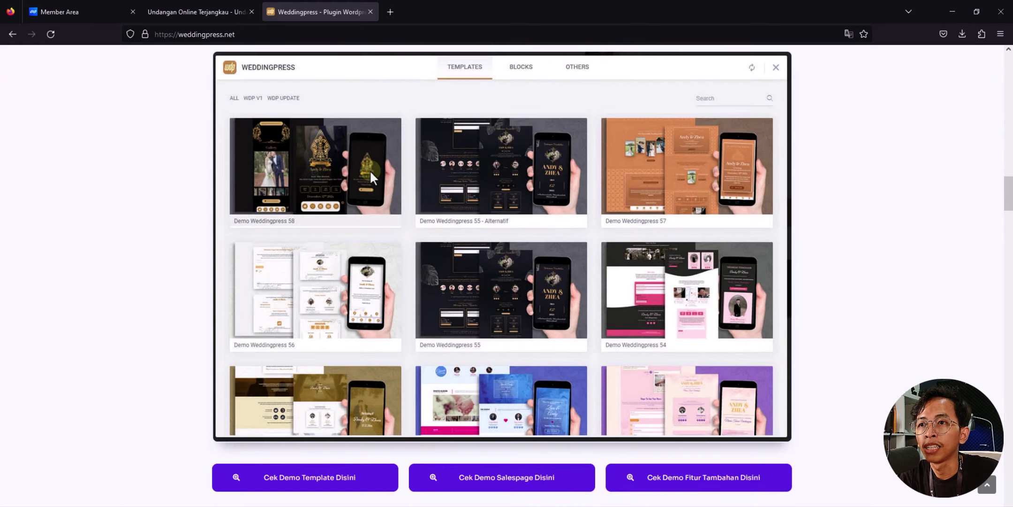
scroll(375, 187, "down", 11)
scroll(377, 191, "down", 9)
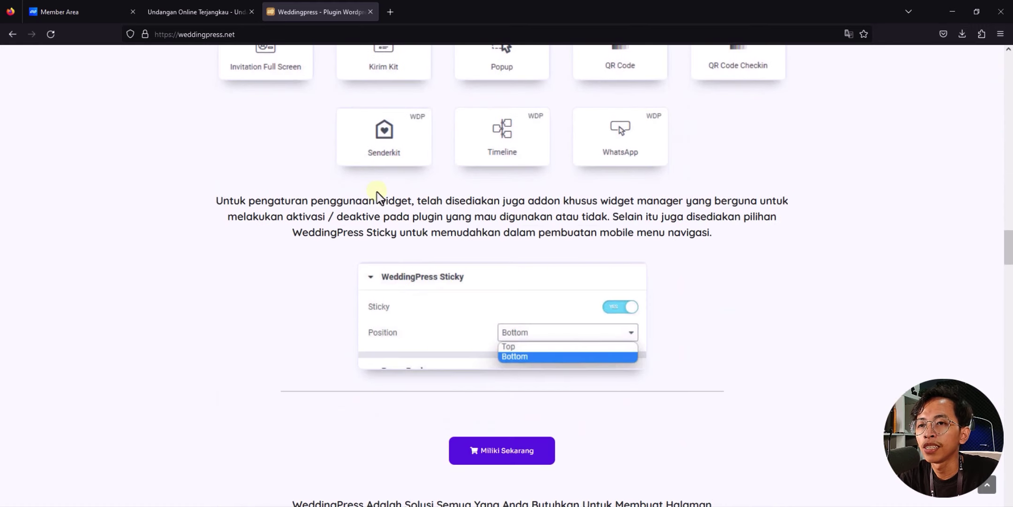
scroll(376, 191, "down", 3)
scroll(377, 192, "down", 2)
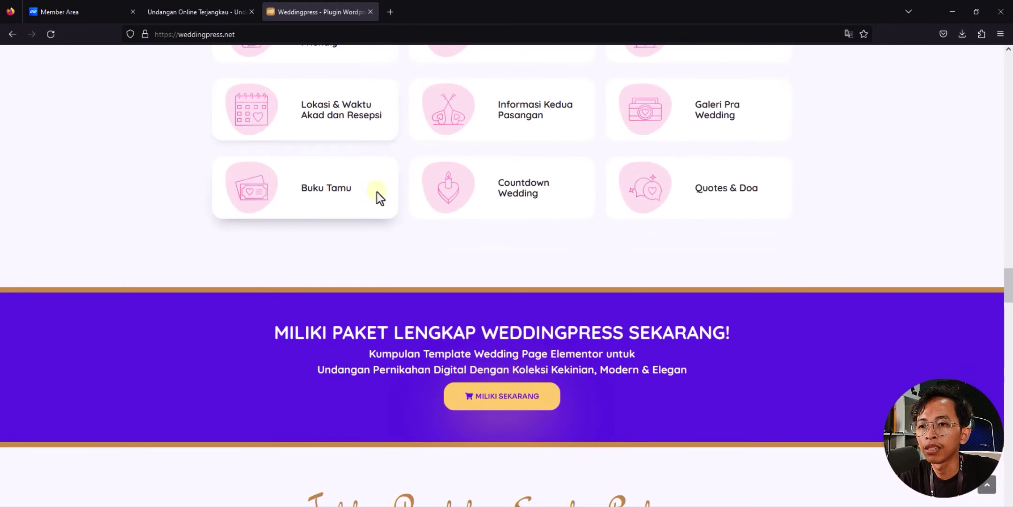
scroll(377, 191, "down", 10)
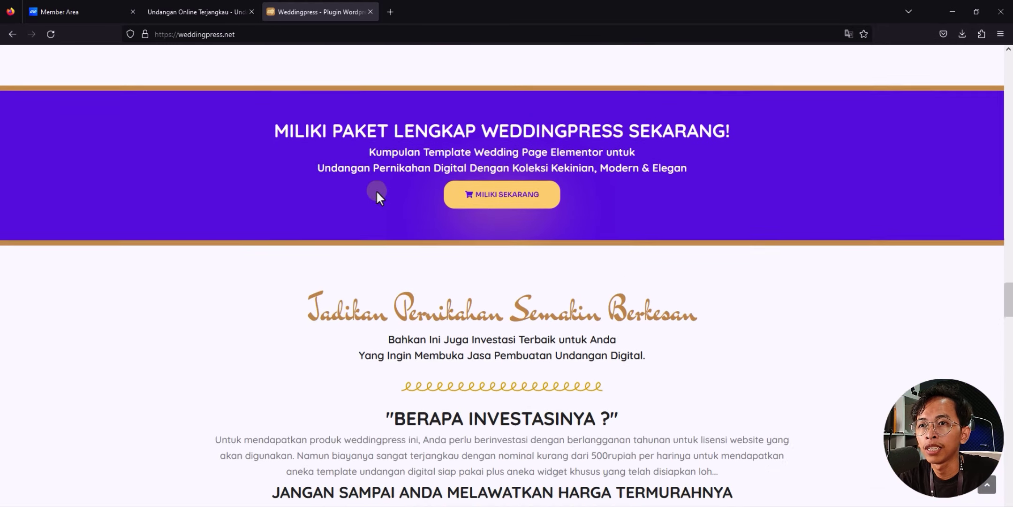
scroll(377, 192, "down", 2)
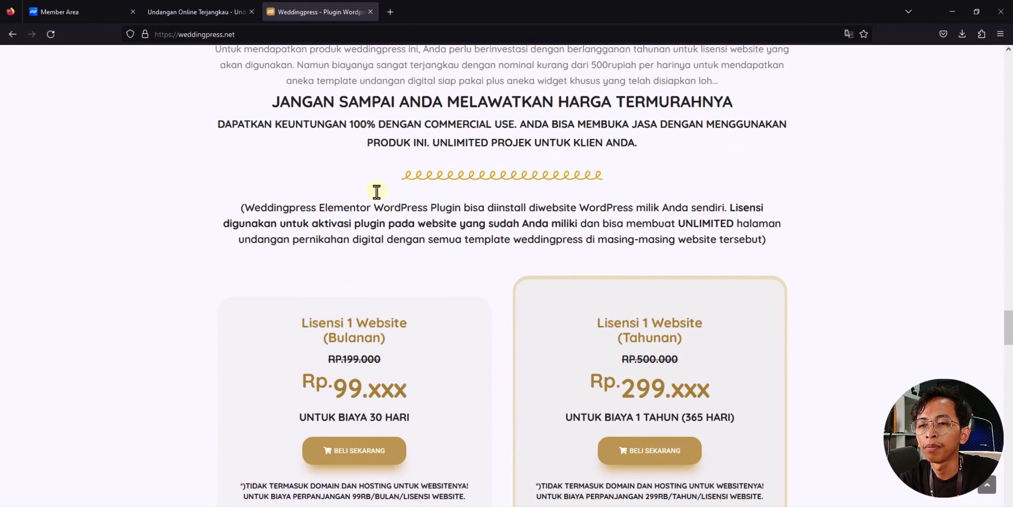
scroll(377, 192, "down", 8)
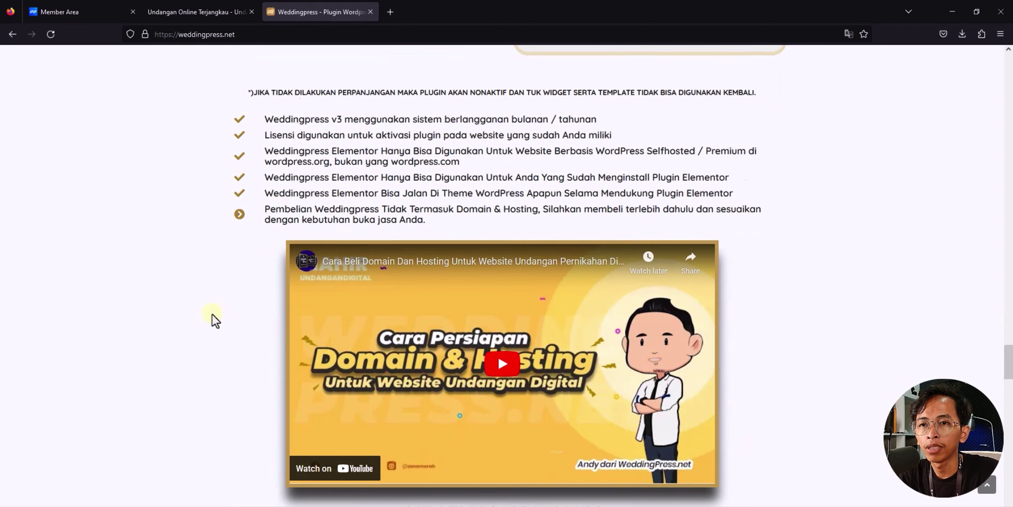
scroll(201, 319, "down", 4)
left_click_drag(1012, 378, 1010, 315)
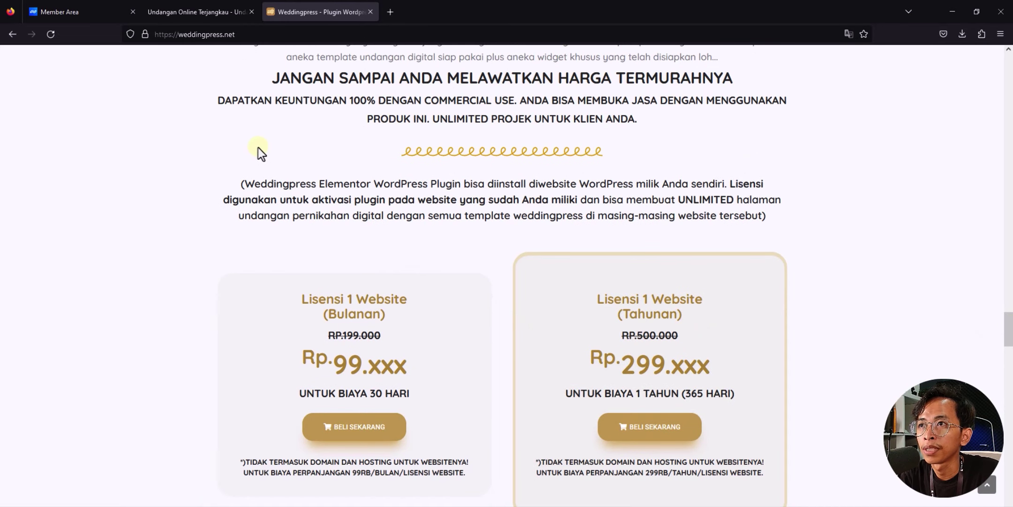
scroll(188, 157, "down", 1)
middle_click(130, 165)
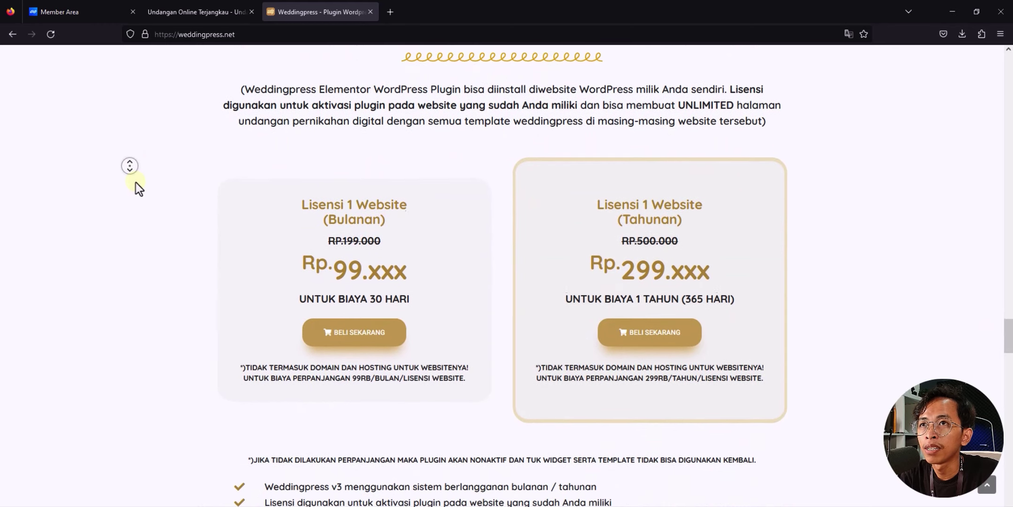
left_click(135, 183)
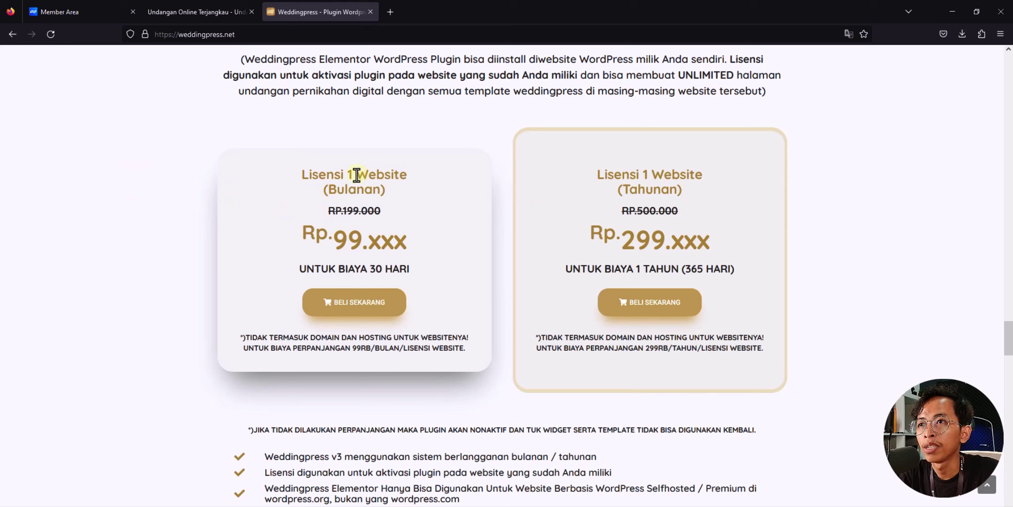
left_click_drag(334, 242, 357, 244)
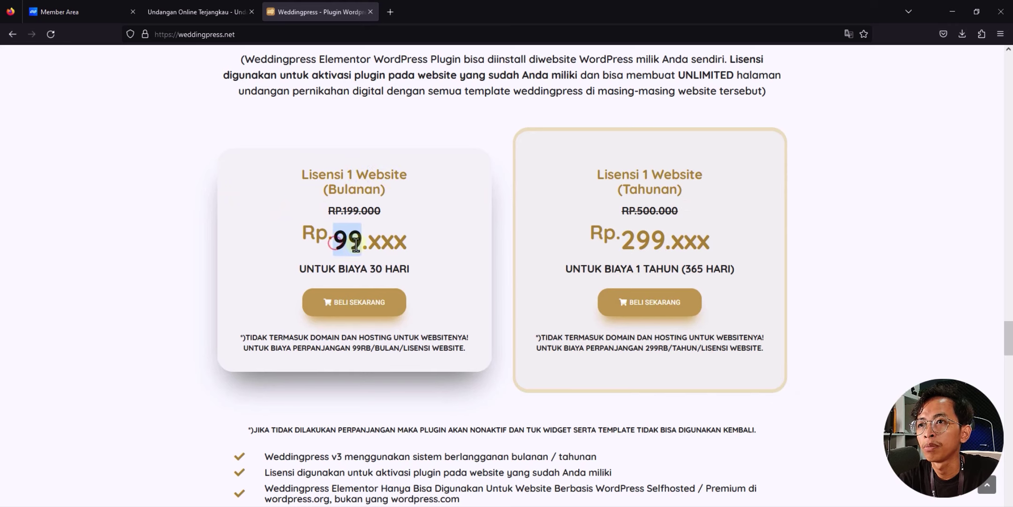
left_click(402, 267)
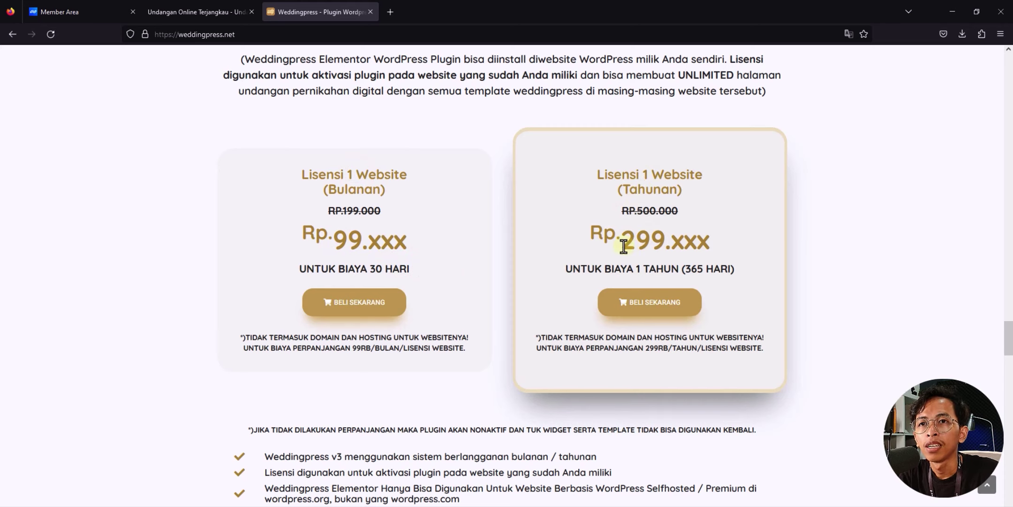
left_click_drag(623, 242, 718, 249)
left_click(719, 247)
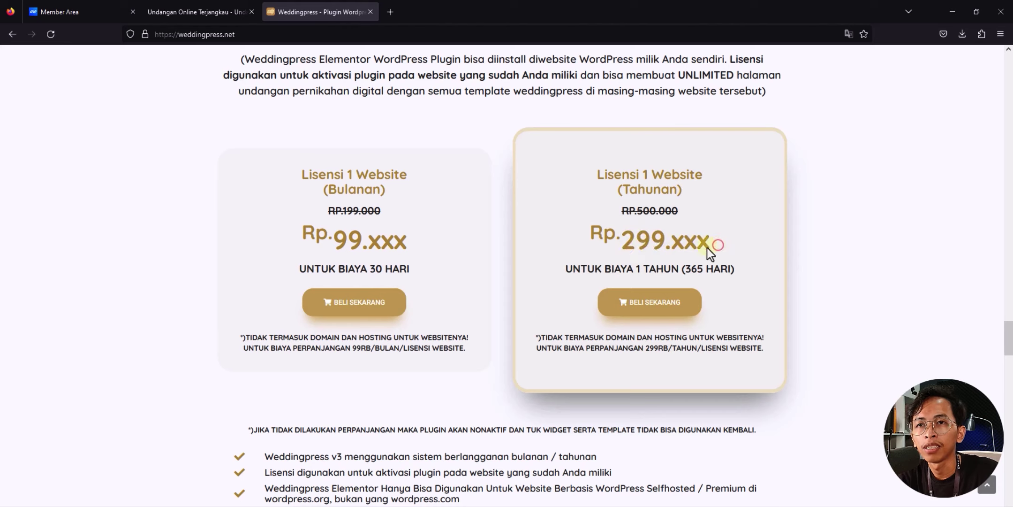
left_click_drag(628, 246, 729, 245)
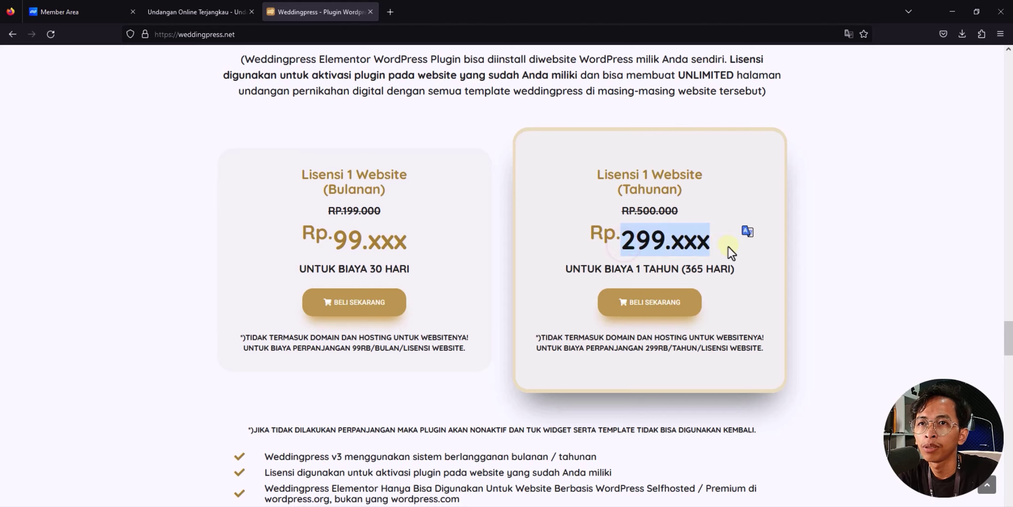
left_click(728, 246)
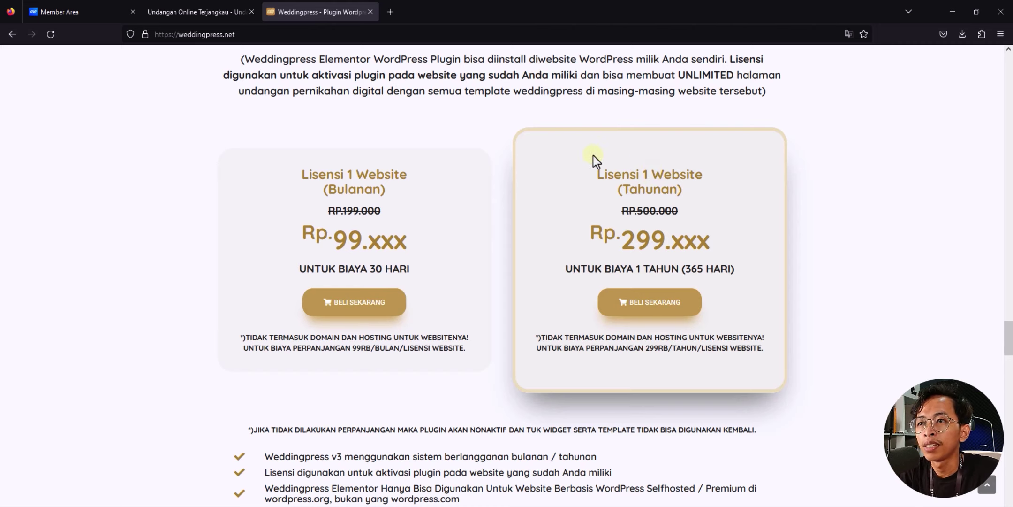
left_click(684, 309)
Step: Fill in the buyer's personal details on the yearly-license order form and submit with BCA
scroll(296, 232, "down", 10)
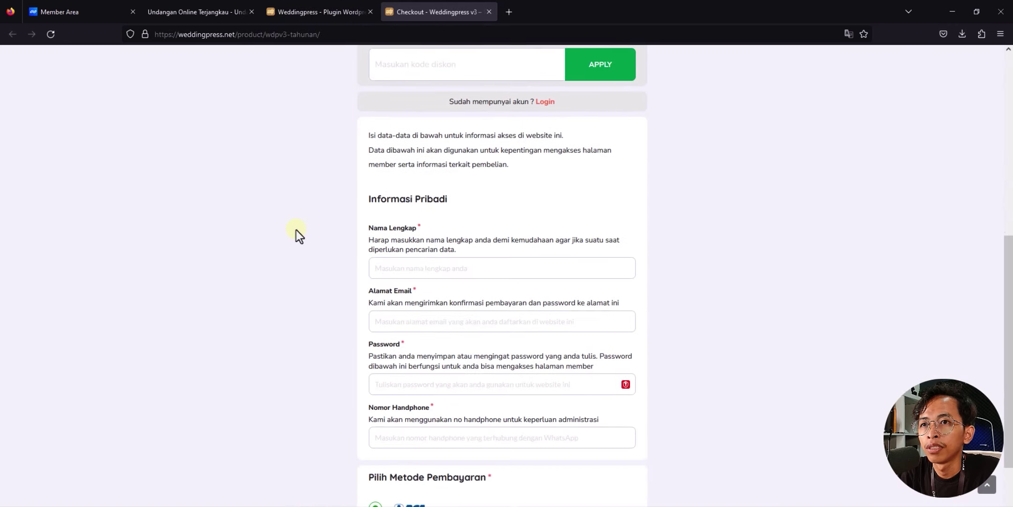
left_click(409, 163)
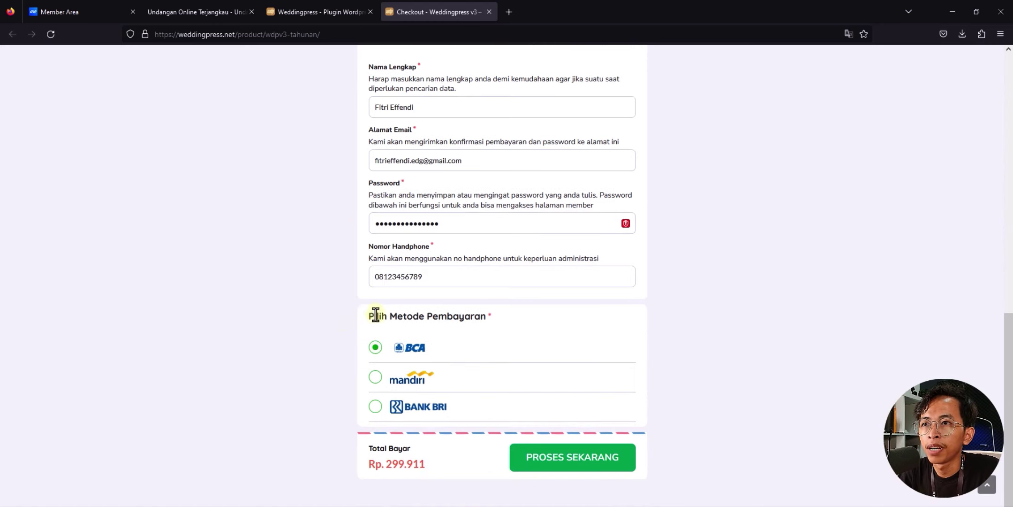
left_click(625, 465)
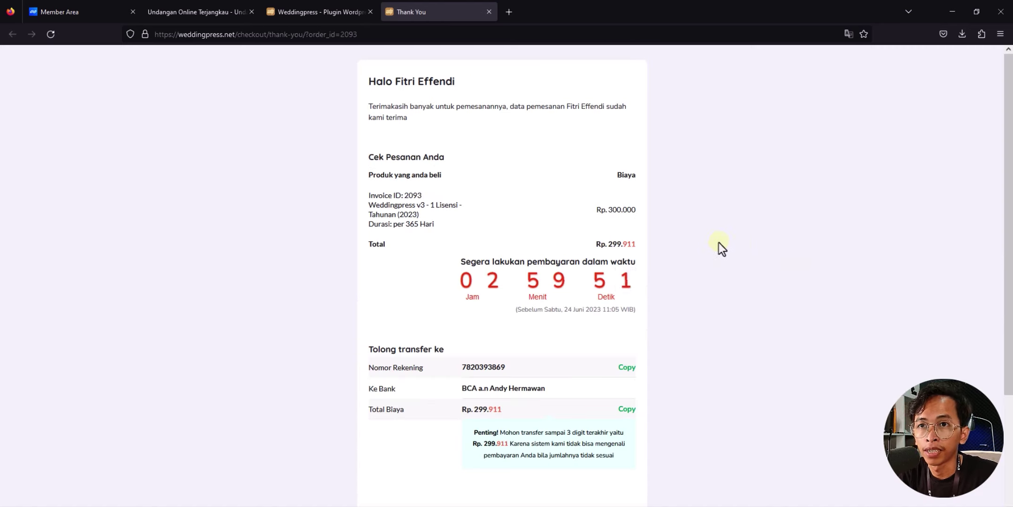
Step: Highlight the Rp 299.911 total and the BCA transfer details on the thank-you page
triple_click(629, 247)
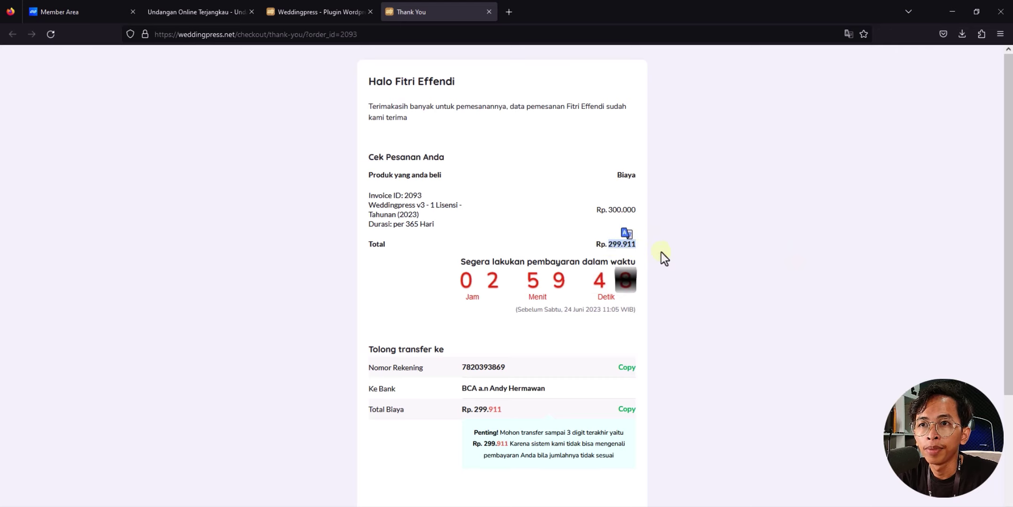
left_click(725, 254)
left_click_drag(367, 349, 488, 385)
left_click(488, 384)
scroll(733, 383, "down", 5)
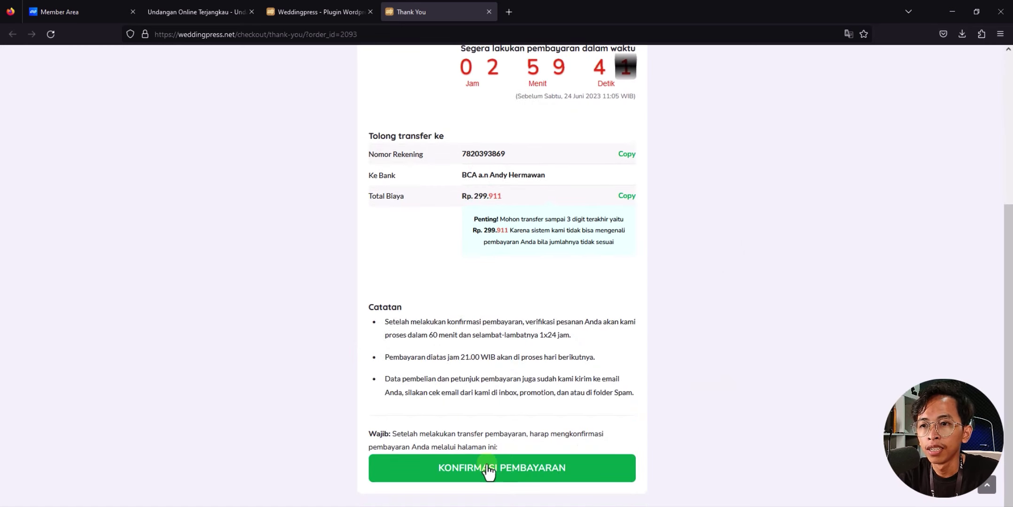
Step: Copy the Invoice ID from the thank-you page and look it up on the payment confirmation form
left_click(503, 476)
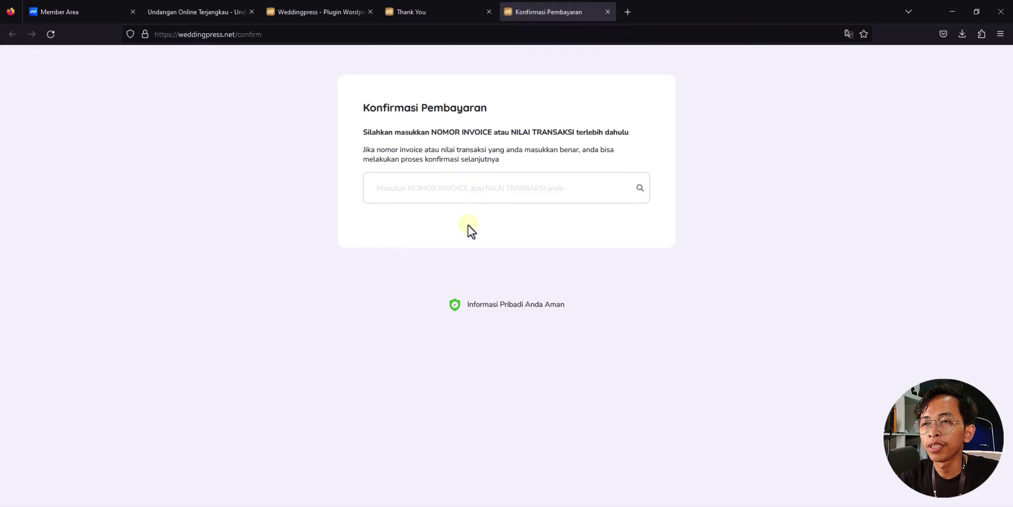
left_click(467, 15)
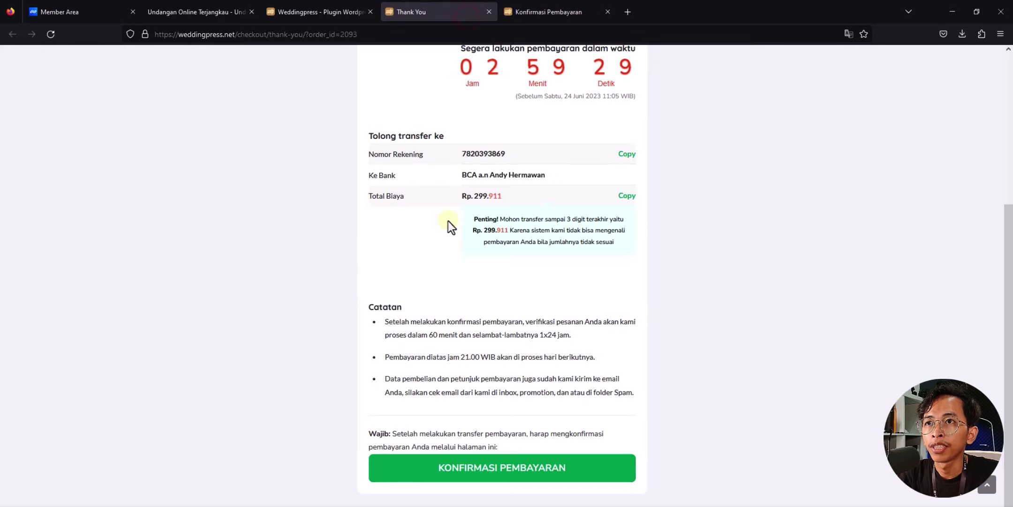
scroll(448, 222, "up", 5)
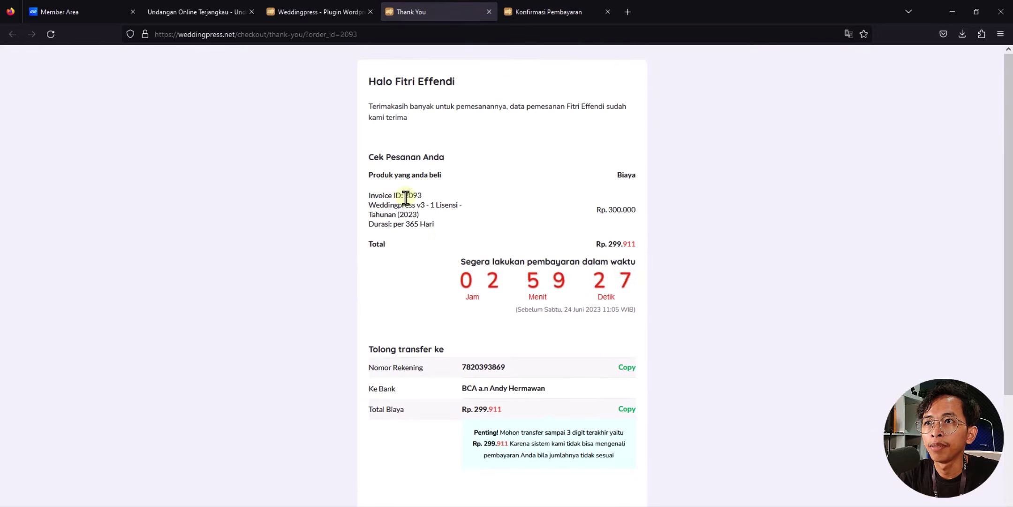
left_click_drag(406, 197, 422, 198)
key("ctrl+c")
left_click(526, 3)
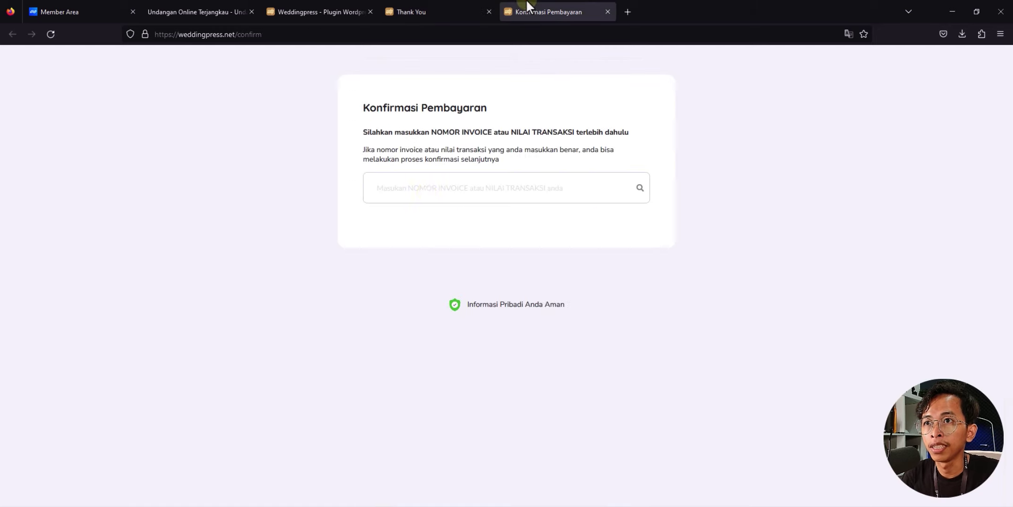
left_click(425, 190)
key("ctrl+v")
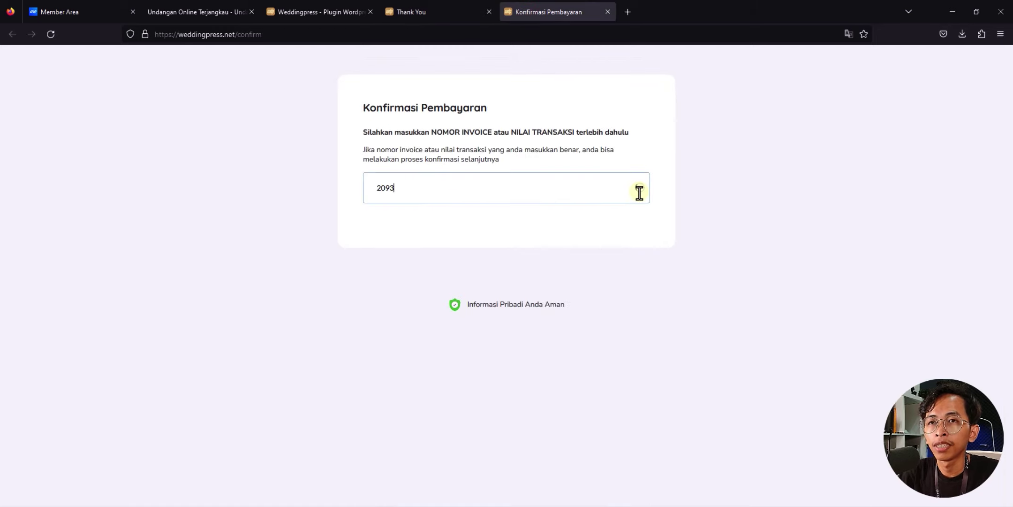
left_click(732, 190)
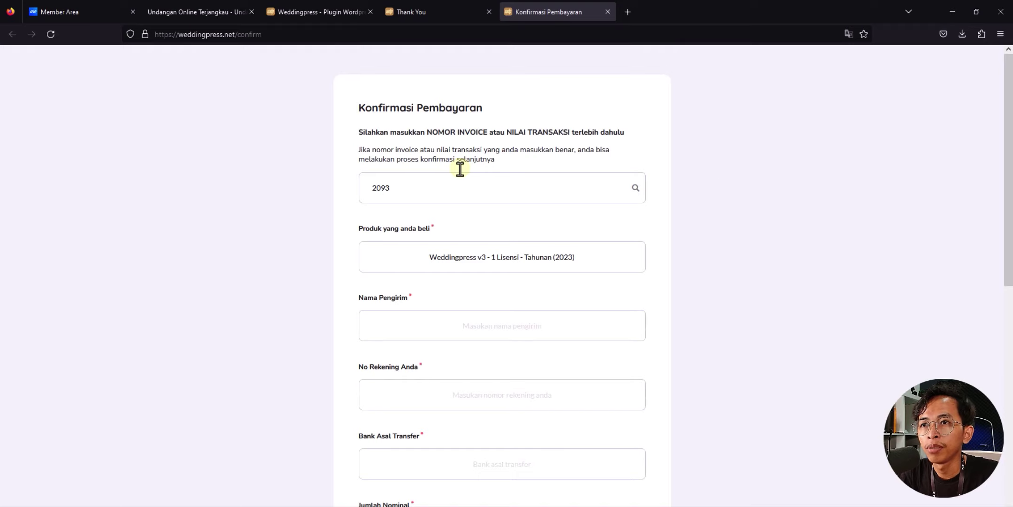
Step: Start the sender's name field and scroll down through the confirmation form
scroll(480, 240, "down", 1)
left_click(479, 271)
scroll(479, 271, "down", 2)
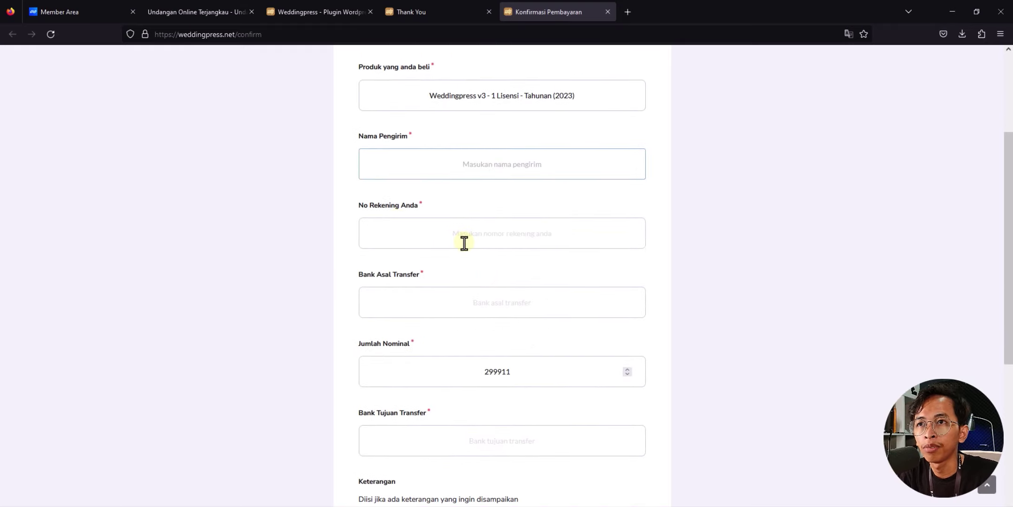
scroll(423, 276, "down", 2)
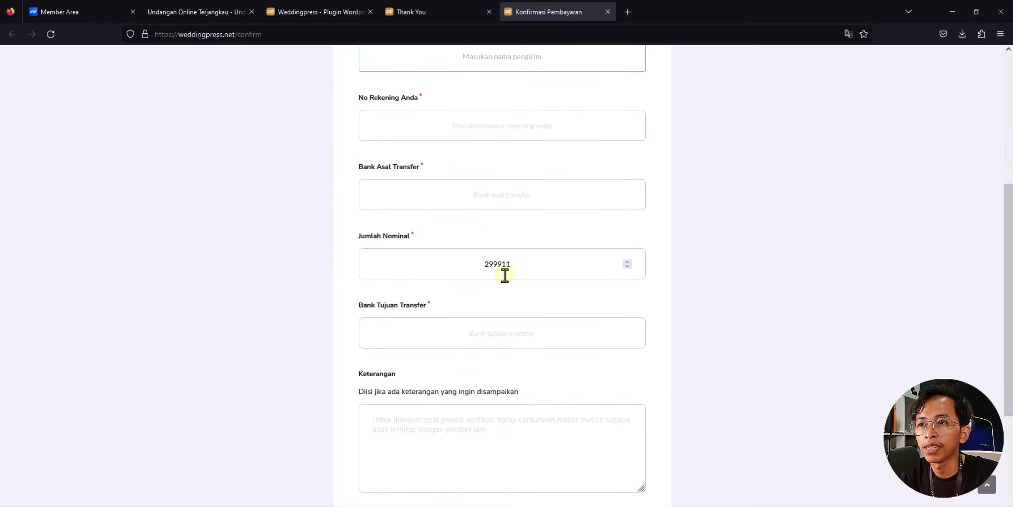
scroll(504, 275, "down", 5)
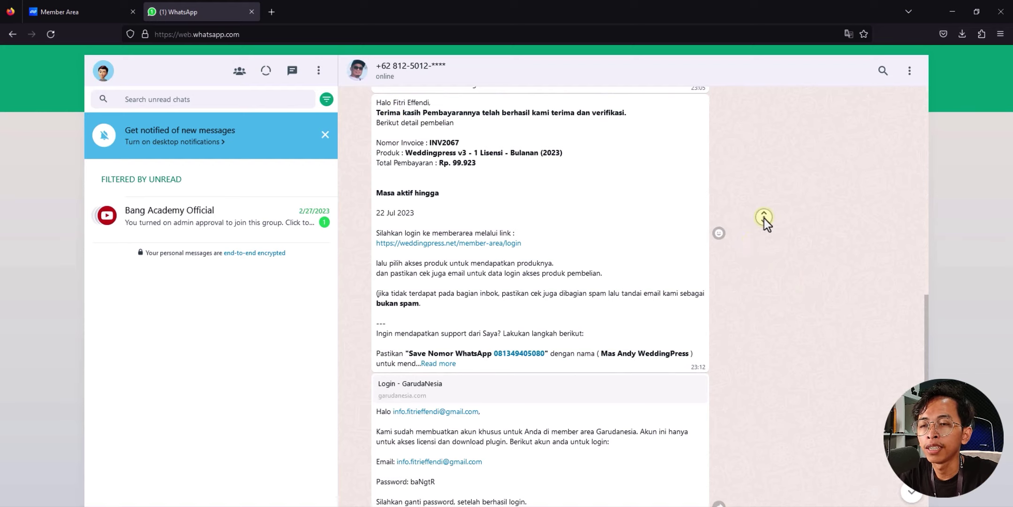
Step: Follow the garudanesia.com/member-area link in the WhatsApp account details message
scroll(769, 248, "down", 3)
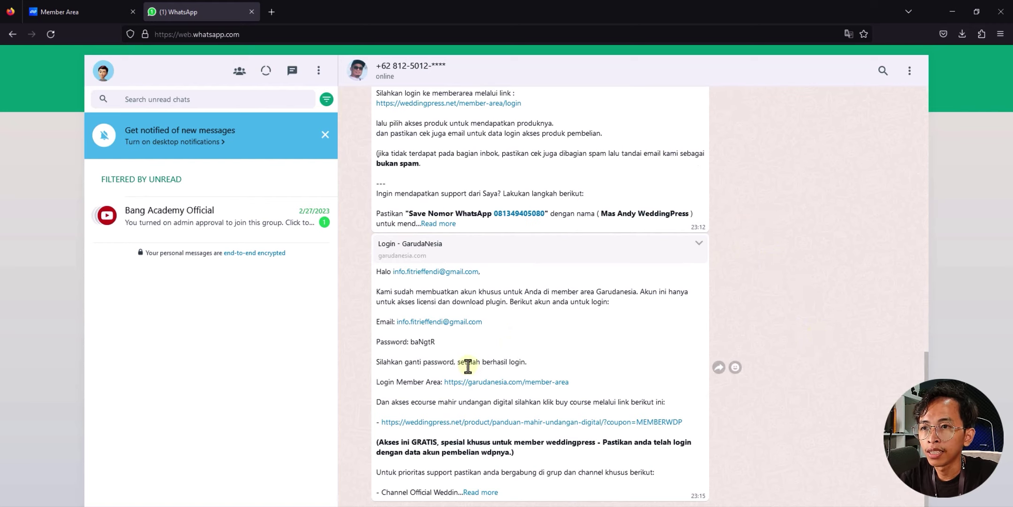
left_click(485, 384)
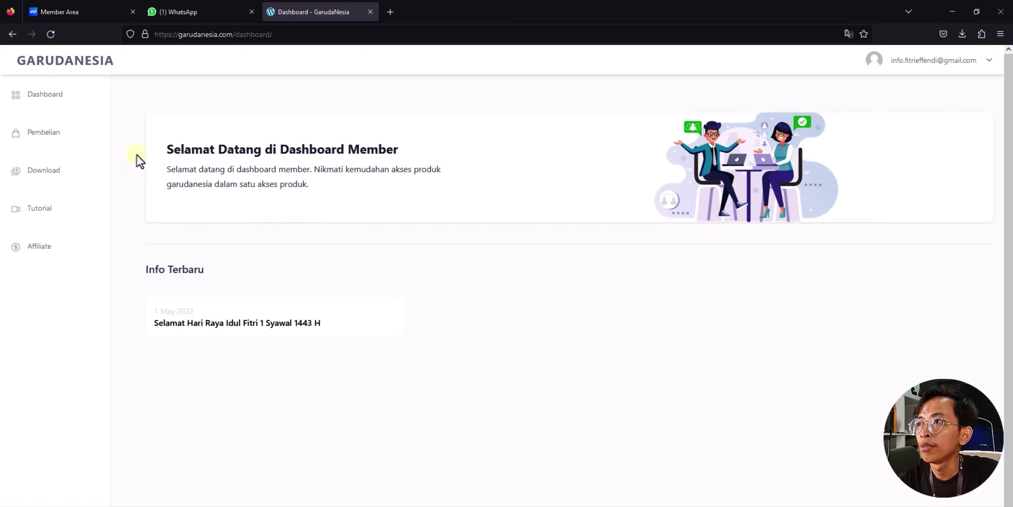
Step: Show the member Download page with weddingpress-v3.1.1, then switch to the 'Log In ‹ Undangan Online' tab
left_click(55, 174)
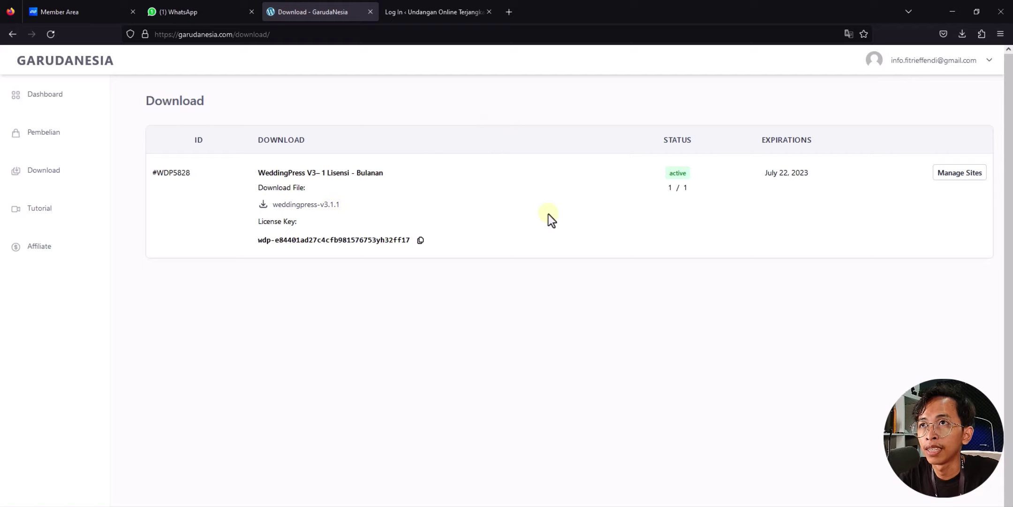
left_click(422, 2)
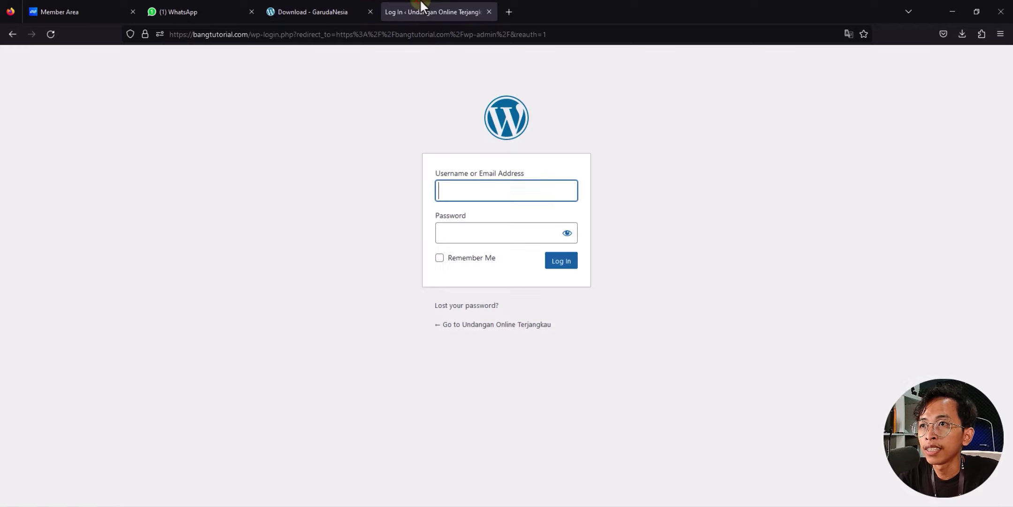
Step: Load bangtutorial.com/wp-admin from the address bar, then switch to the Niagahoster Member Area tab
left_click(326, 201)
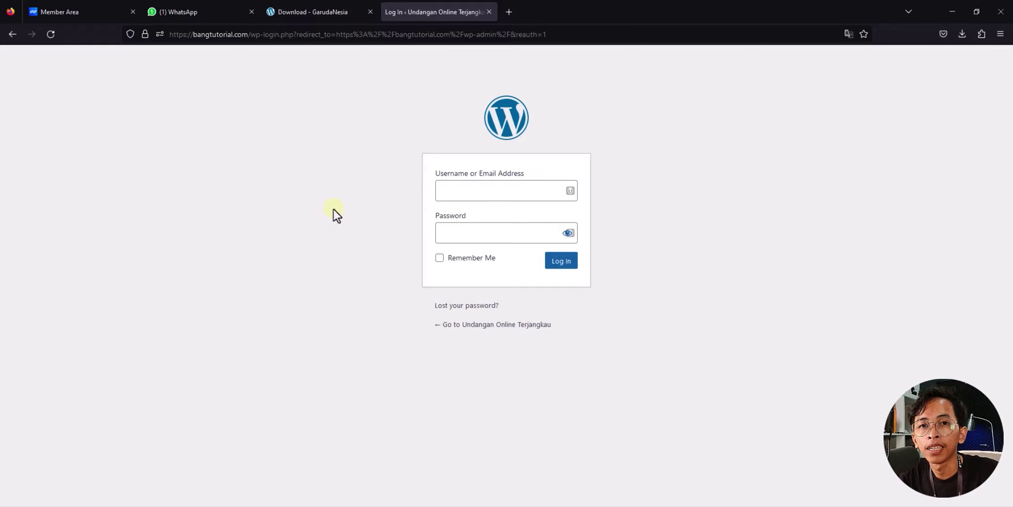
left_click(199, 34)
type("https://bangtutorial.com/wp-admin/")
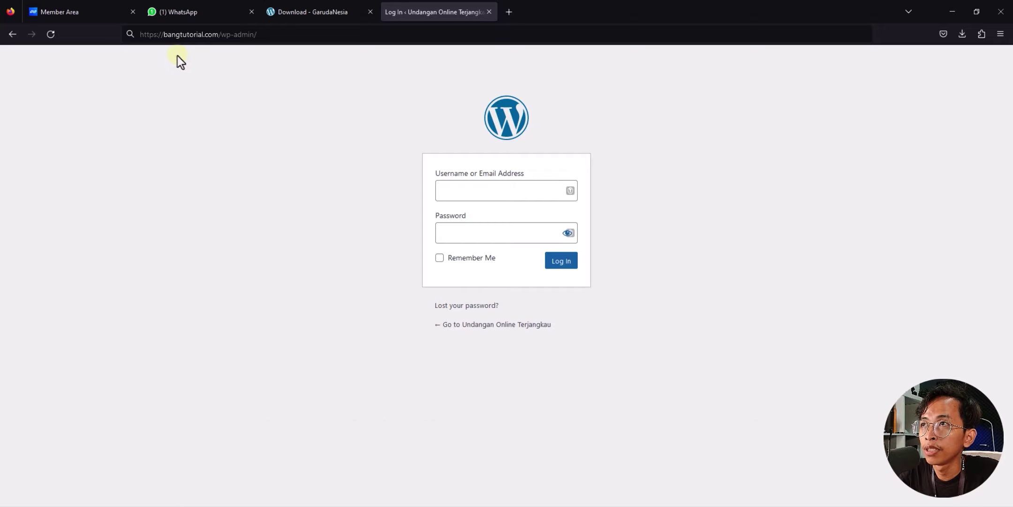
left_click(223, 35)
left_click(223, 35)
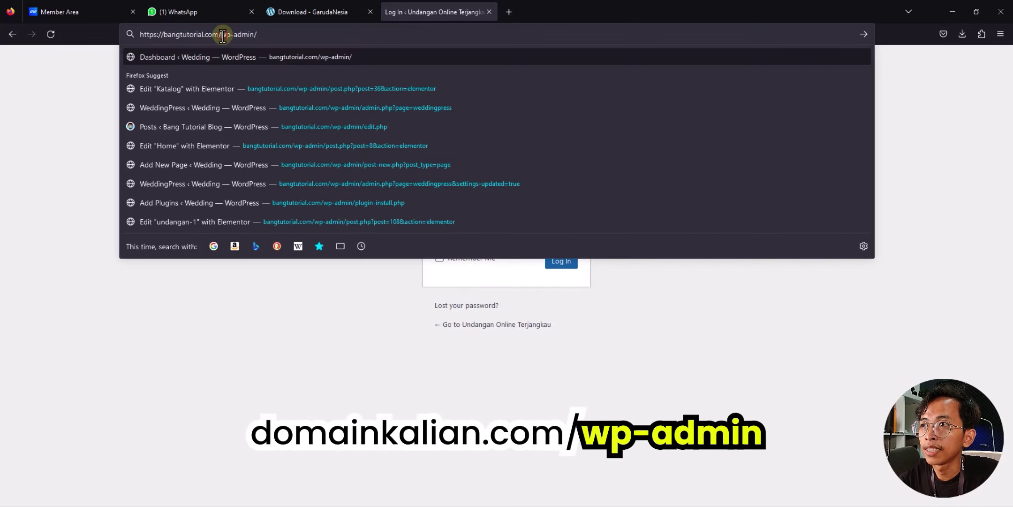
left_click_drag(223, 36, 268, 35)
left_click(271, 37)
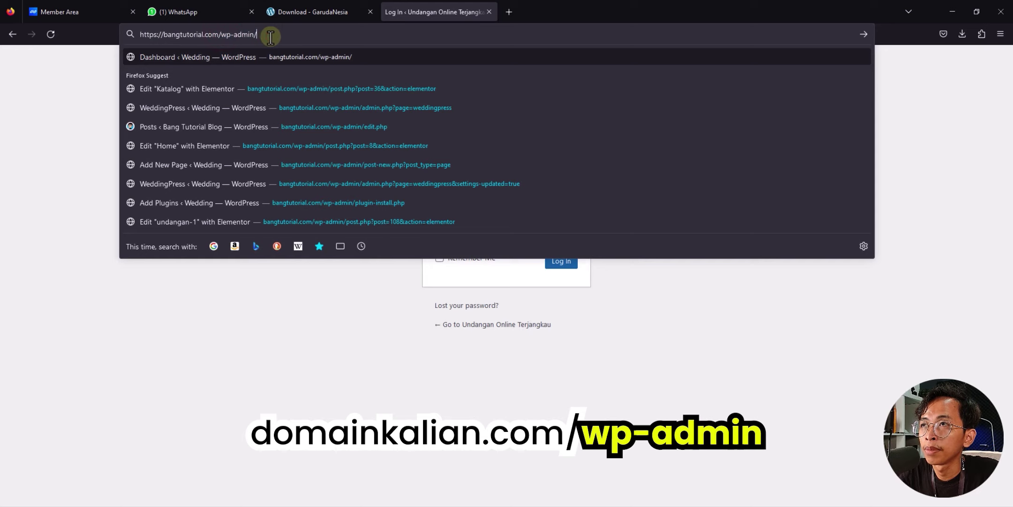
left_click(294, 378)
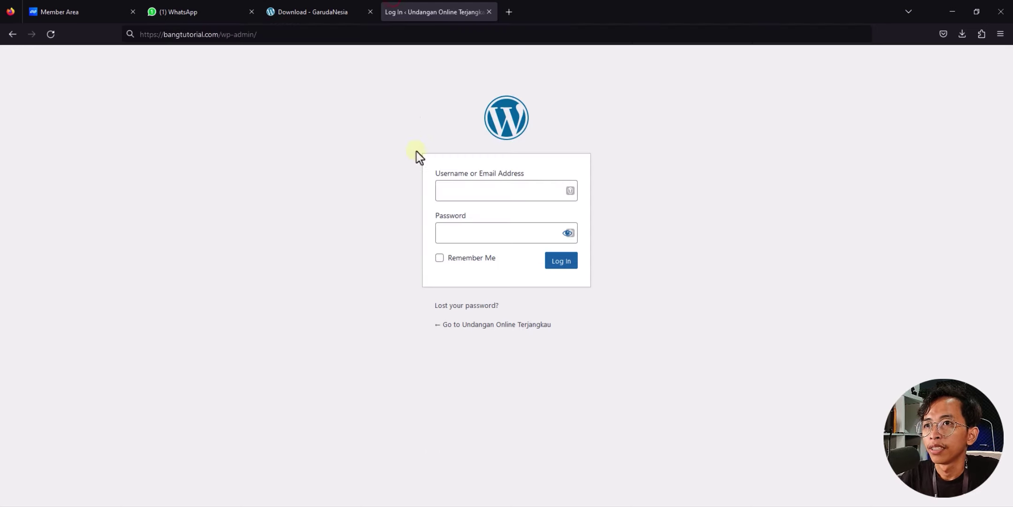
left_click(377, 255)
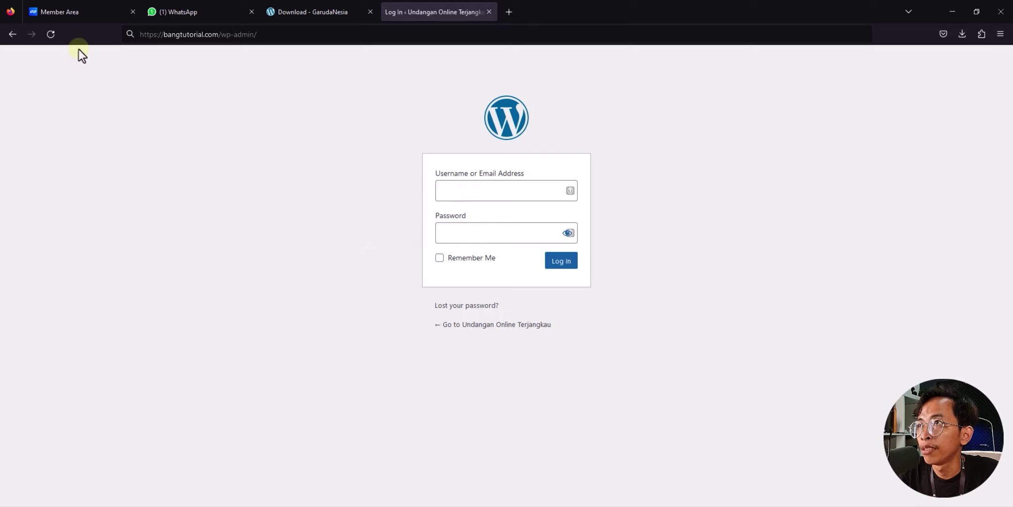
left_click(70, 12)
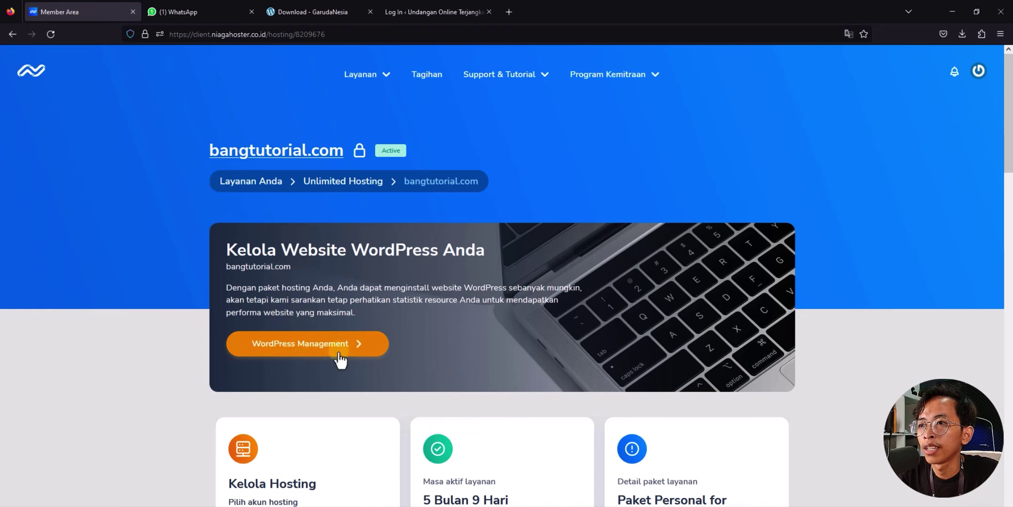
Step: Go through WordPress Management for bangtutorial.com and open its admin via Buka Dashboard
left_click(288, 352)
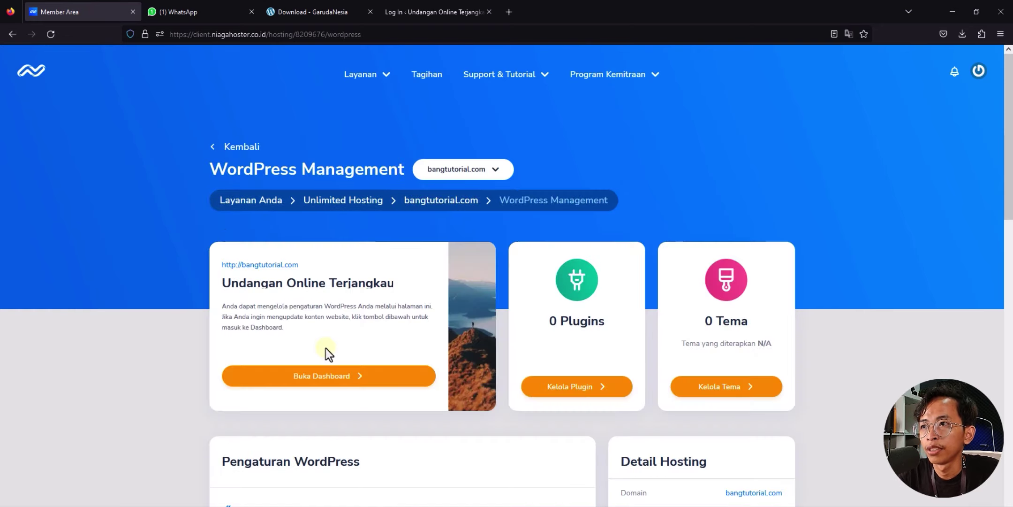
left_click(274, 384)
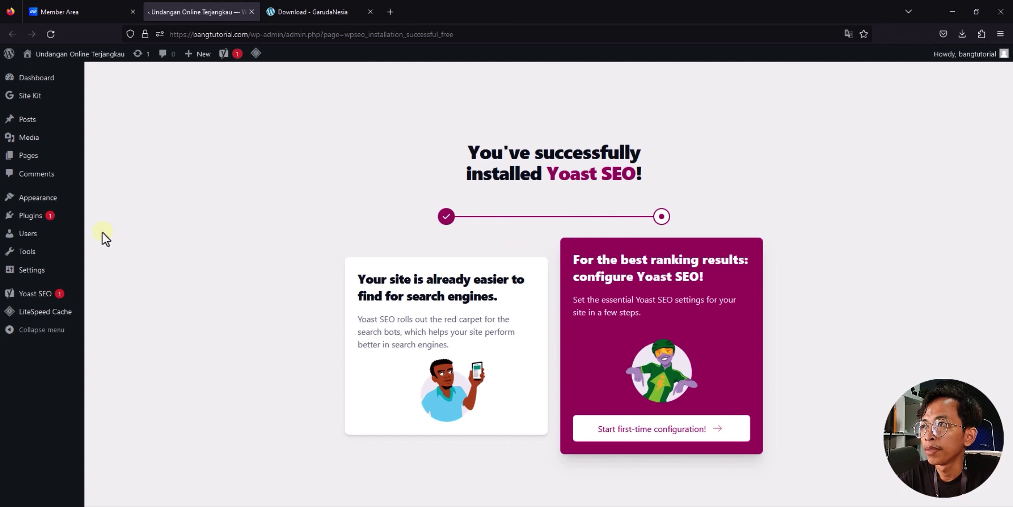
Step: Upload weddingpress-v3.1.1.zip through Add New > Upload Plugin, then install and activate it
mouse_move(49, 217)
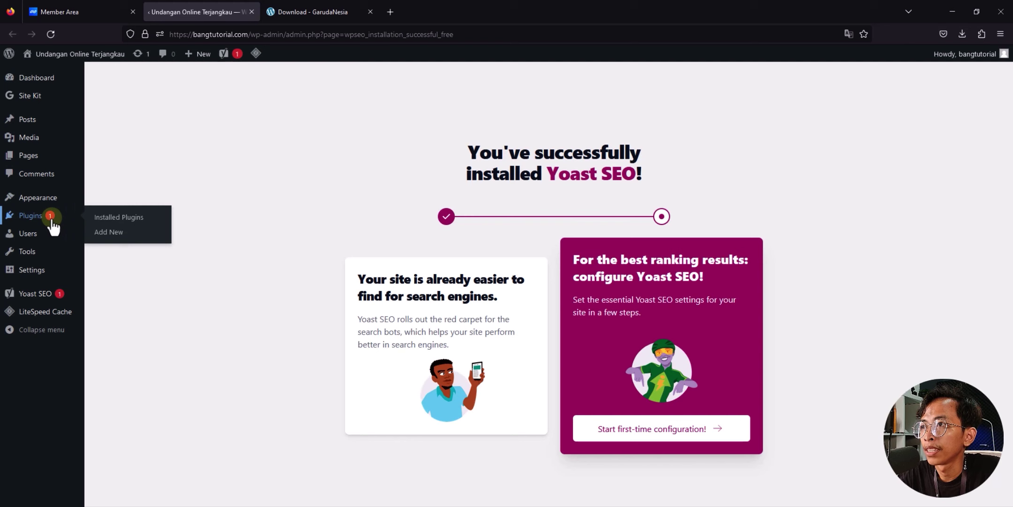
left_click(135, 233)
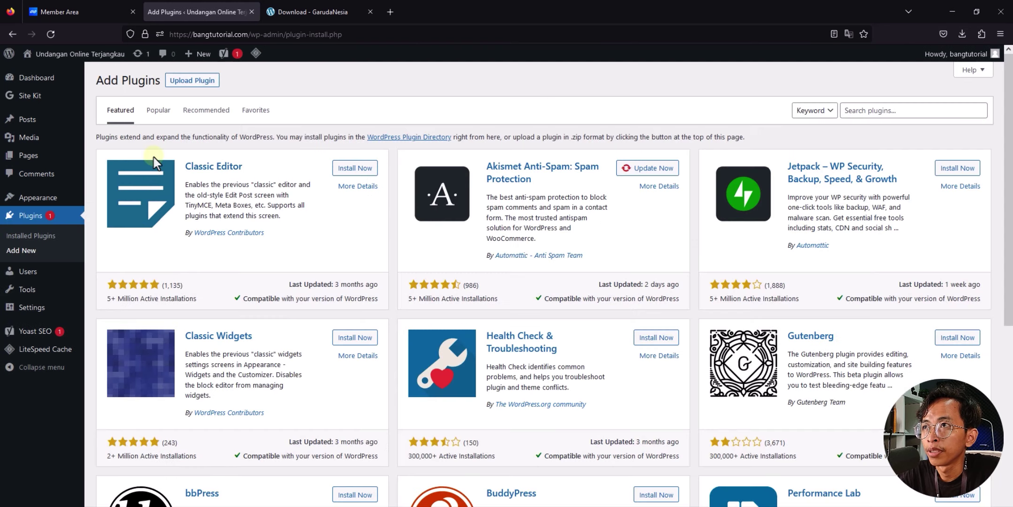
left_click(189, 81)
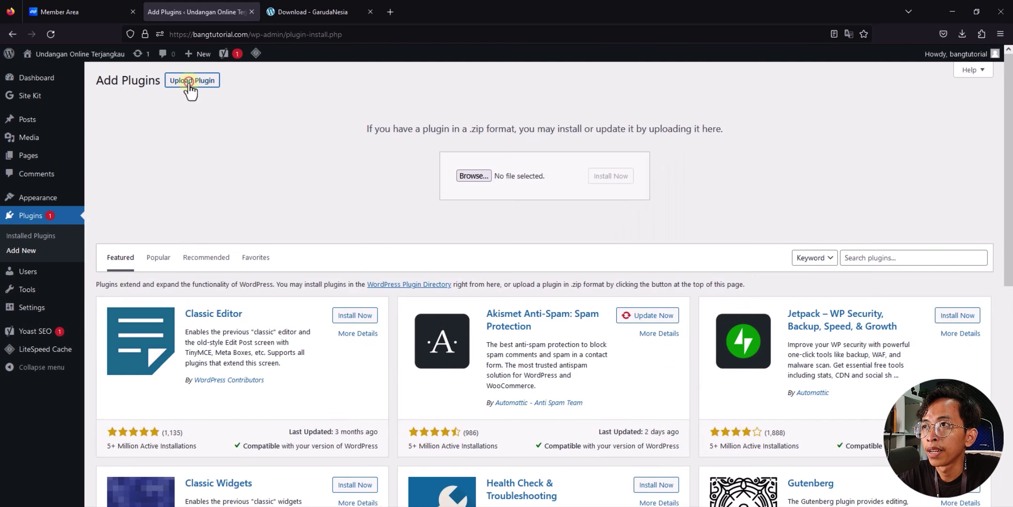
left_click(476, 177)
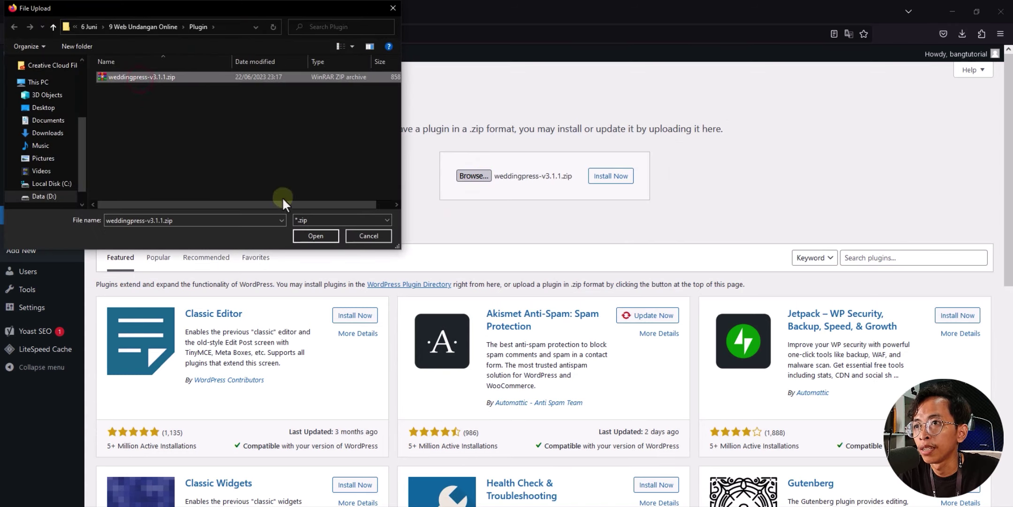
left_click(321, 236)
left_click(620, 178)
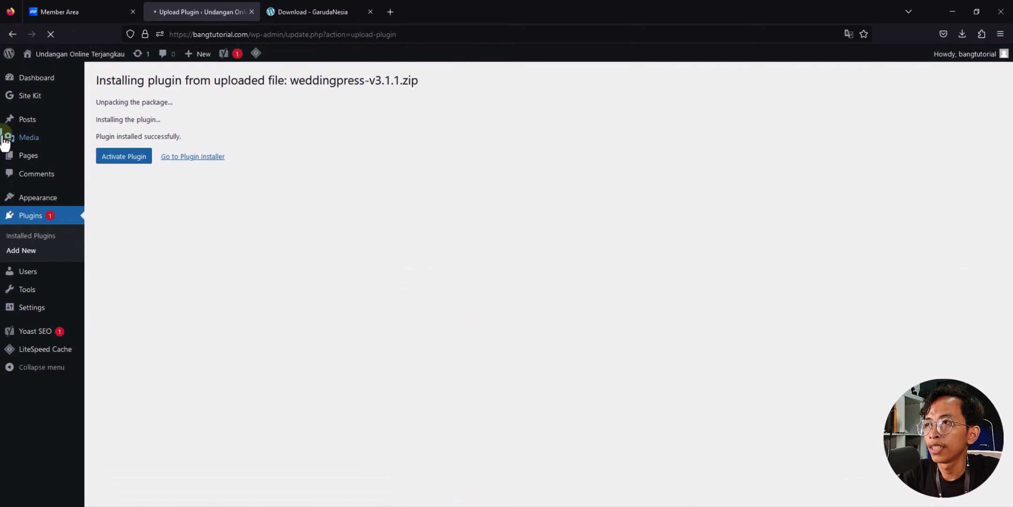
left_click(141, 161)
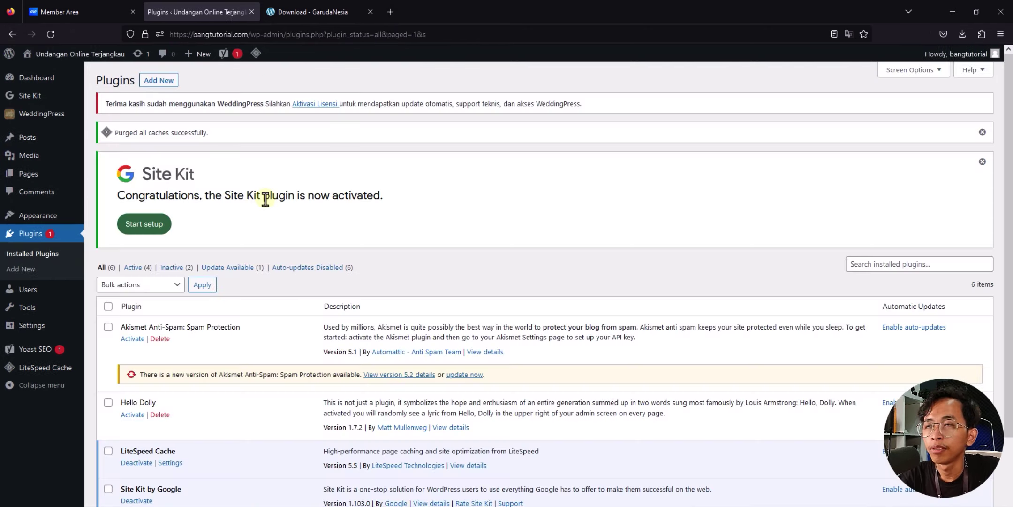
left_click(107, 103)
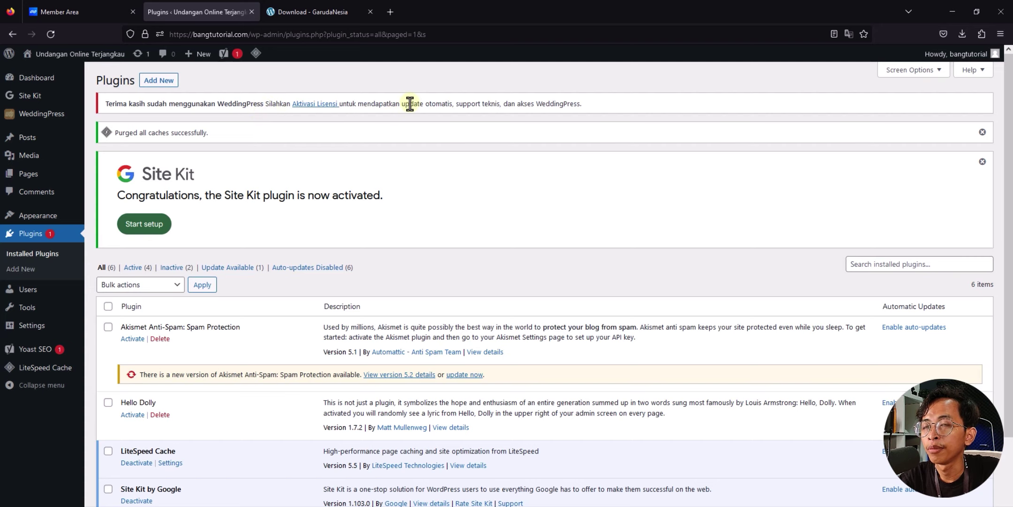
Step: Paste the GarudaNesia license key into Kode Licensi, activate it, and return to Plugins
left_click(322, 109)
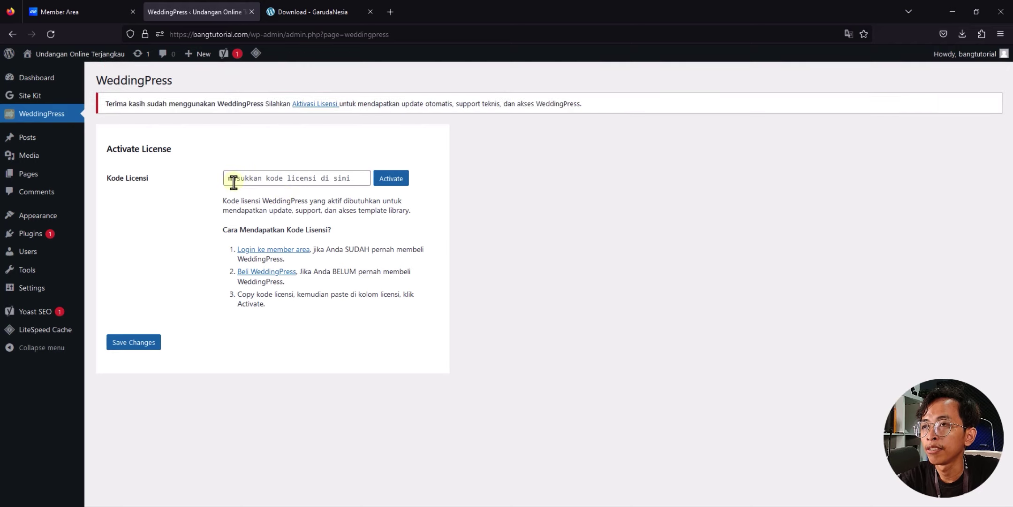
left_click(312, 6)
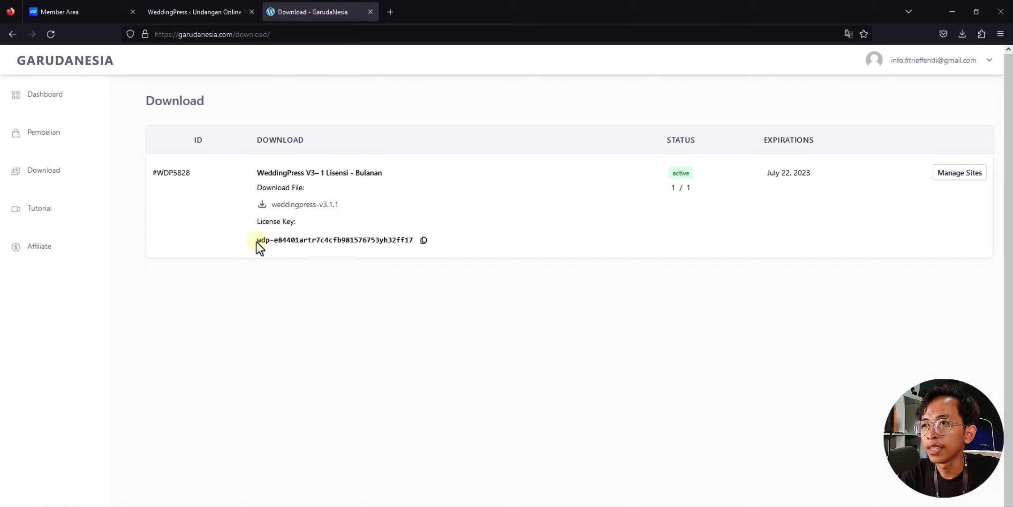
left_click_drag(256, 243, 414, 246)
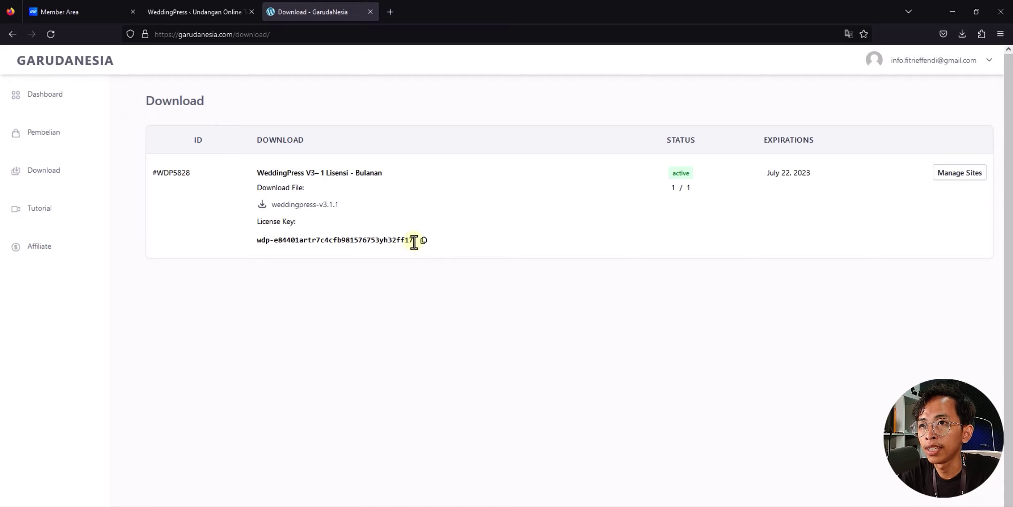
left_click(424, 240)
left_click(193, 5)
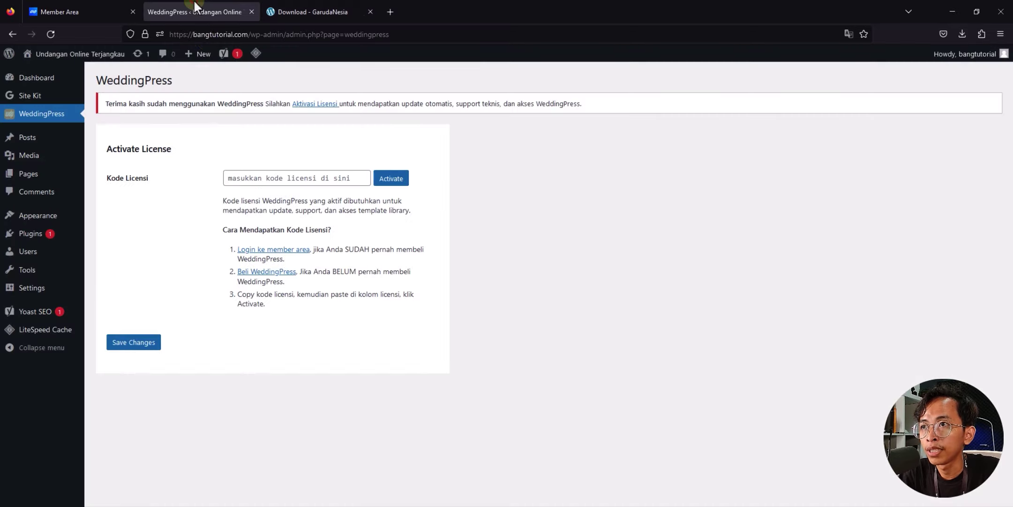
left_click(256, 178)
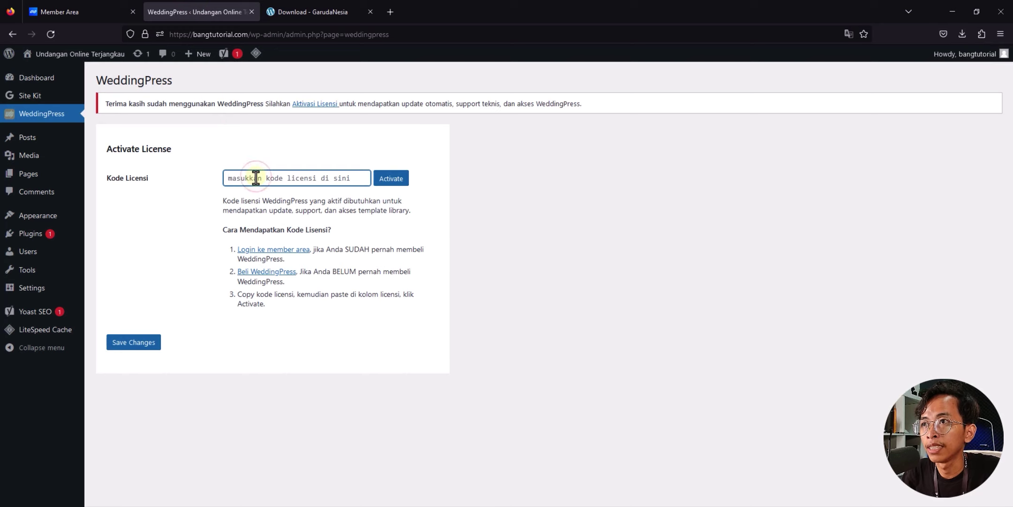
key("ctrl+v")
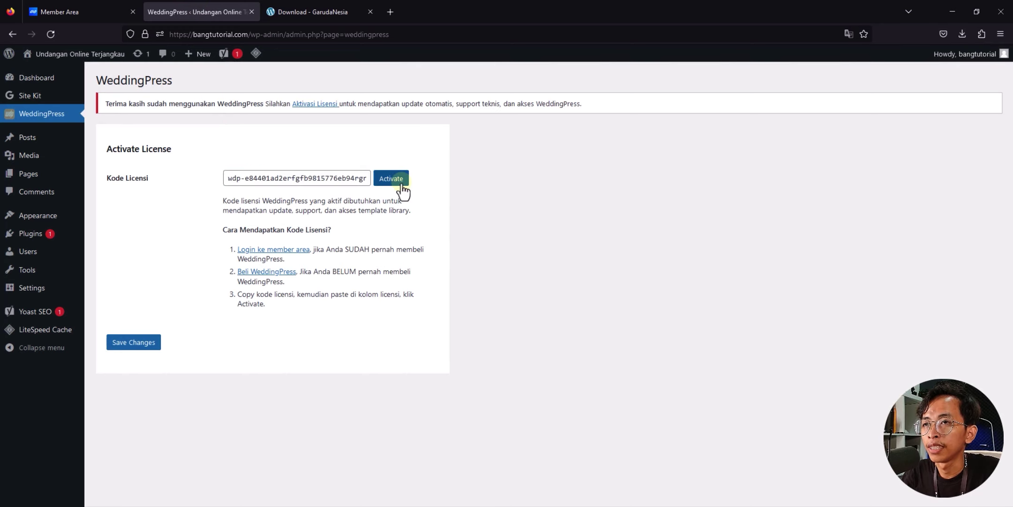
left_click(391, 179)
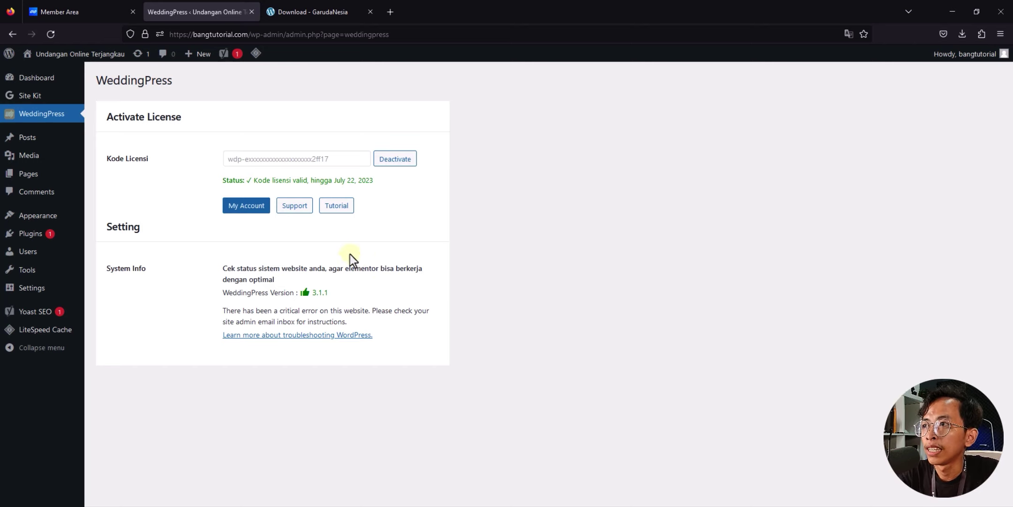
left_click(31, 234)
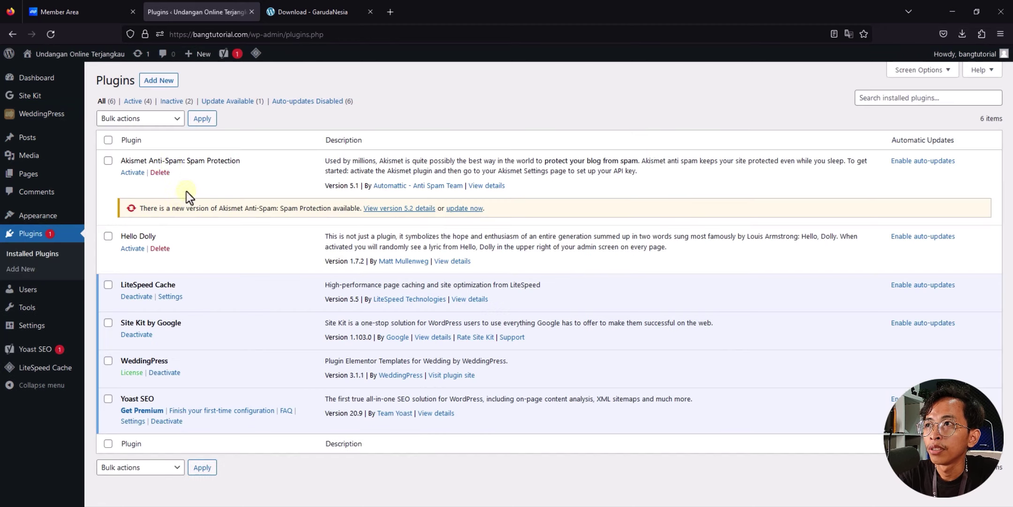
Step: Search 'elemen', install and activate Elementor Website Builder, and close its setup wizard
left_click(151, 80)
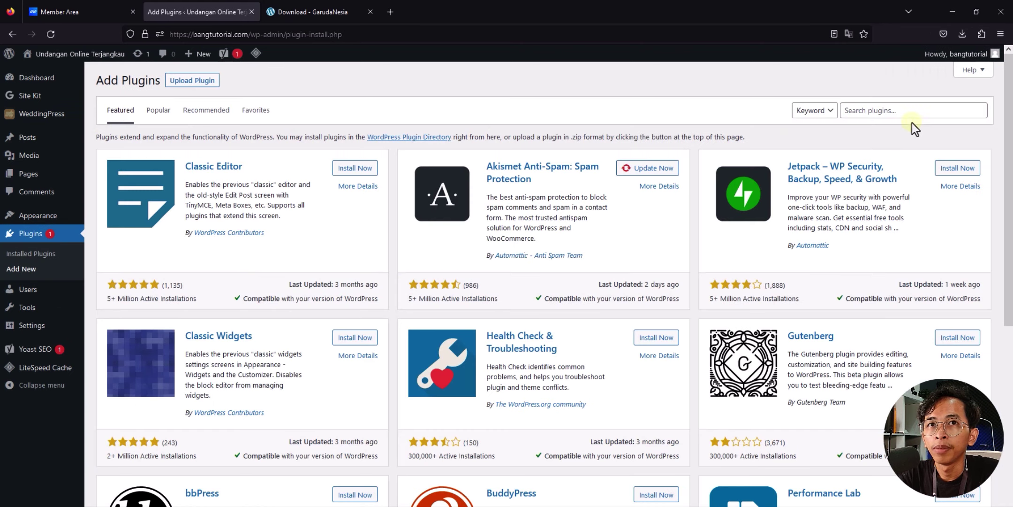
left_click(900, 111)
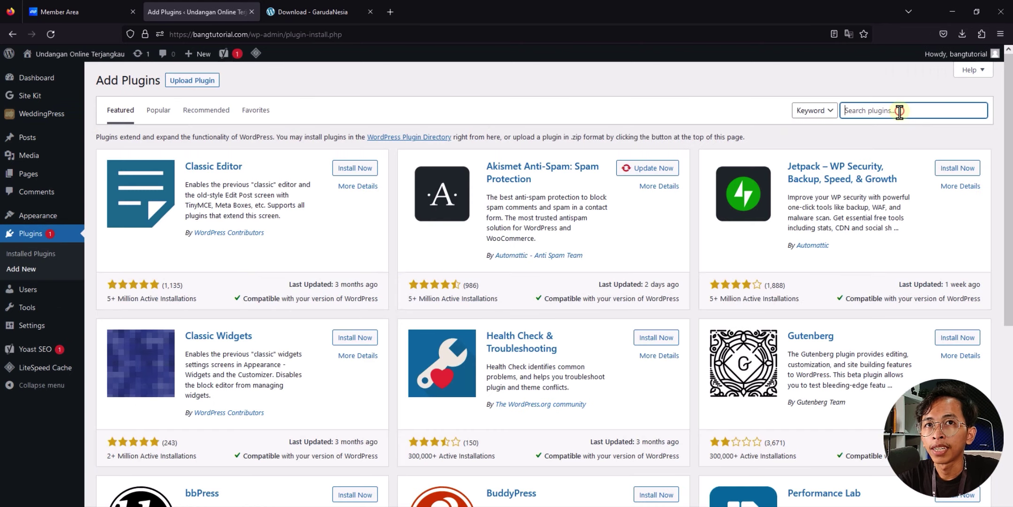
type("elementor")
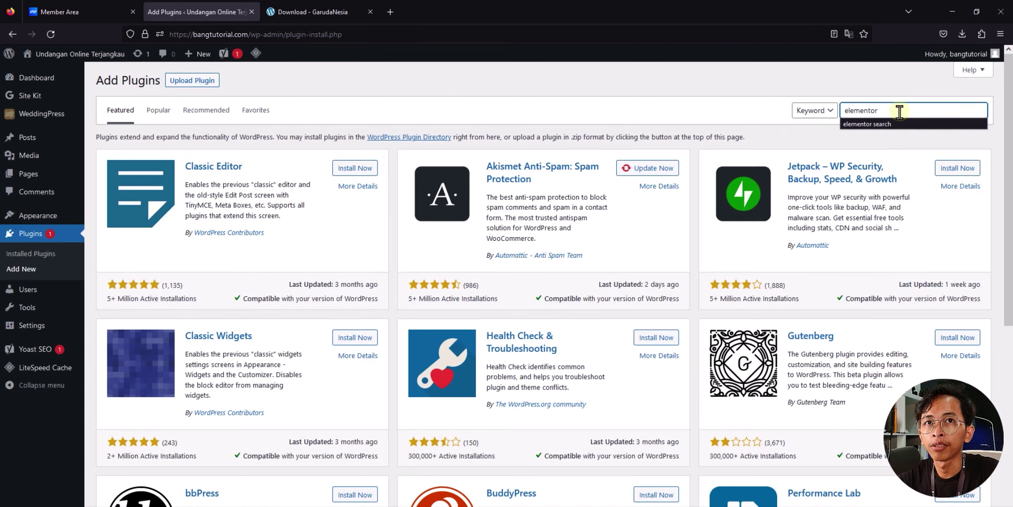
key("Return")
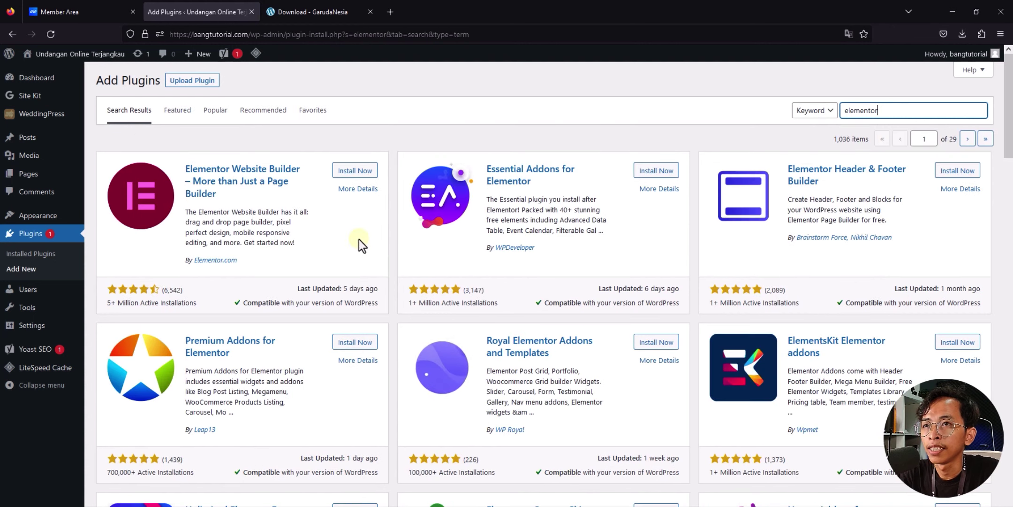
left_click(359, 172)
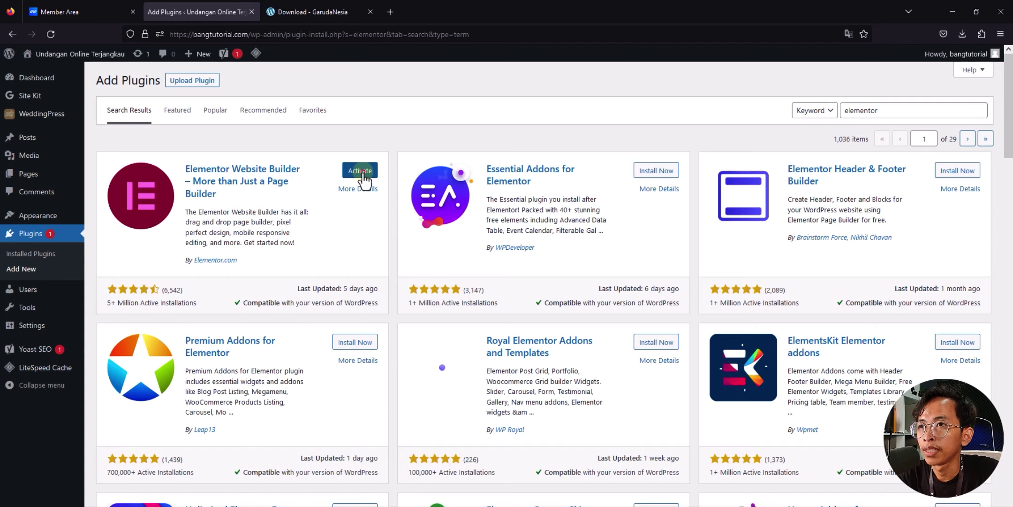
left_click(361, 171)
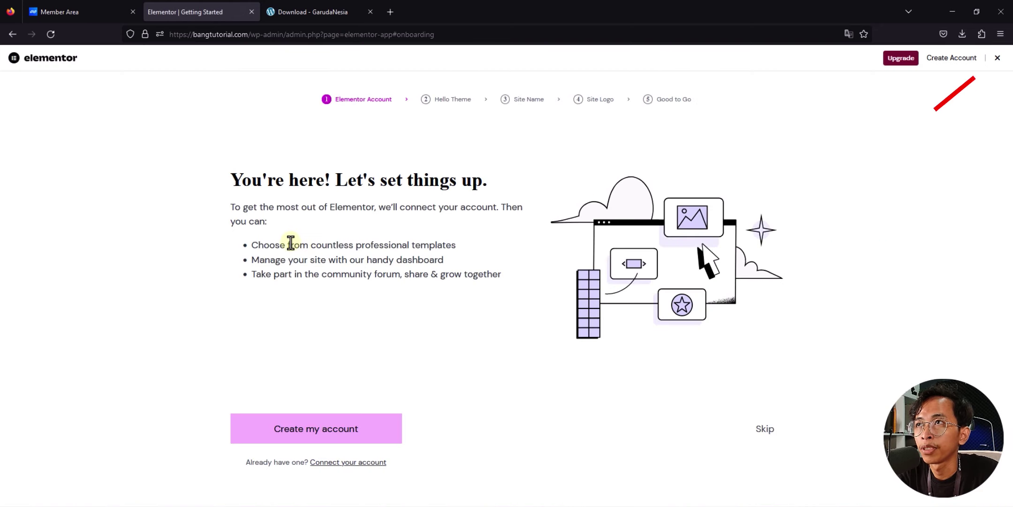
left_click(998, 58)
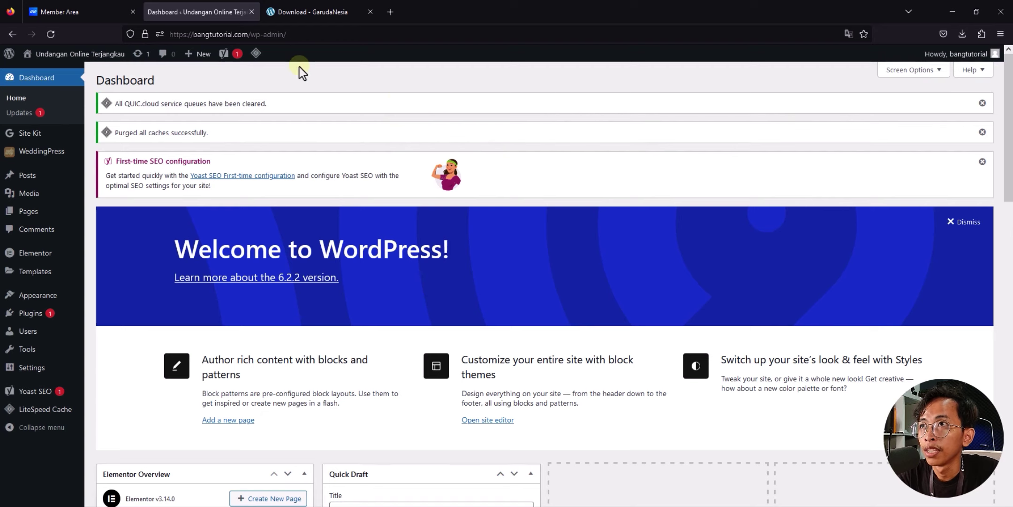
Step: View the live bangtutorial.com front page in a new tab, then return to the Dashboard
left_click_drag(230, 29, 421, 6)
left_click(421, 6)
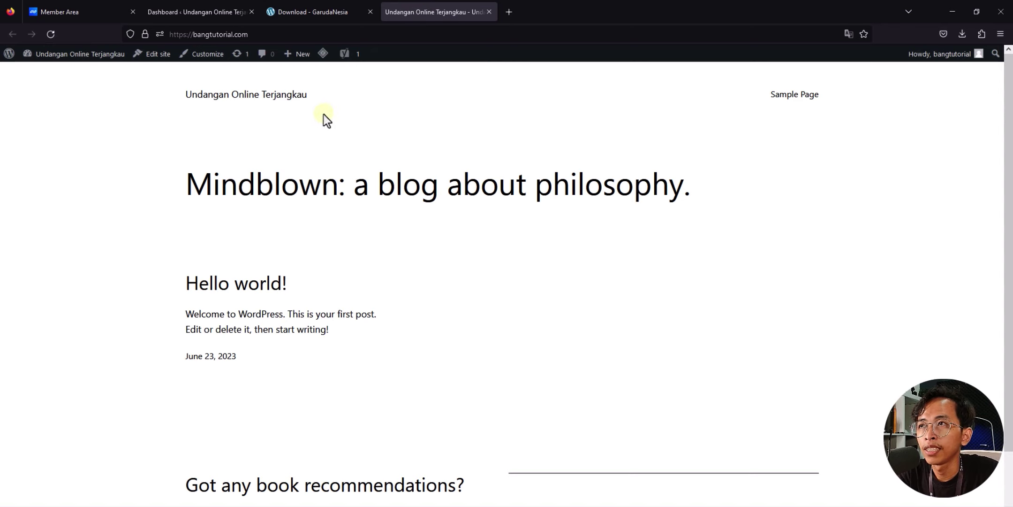
scroll(933, 174, "down", 2)
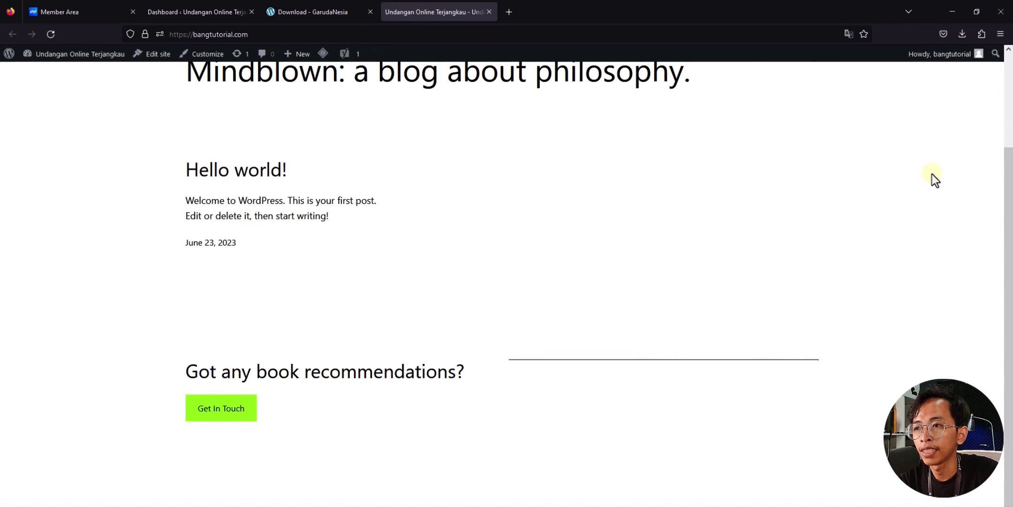
scroll(933, 174, "up", 2)
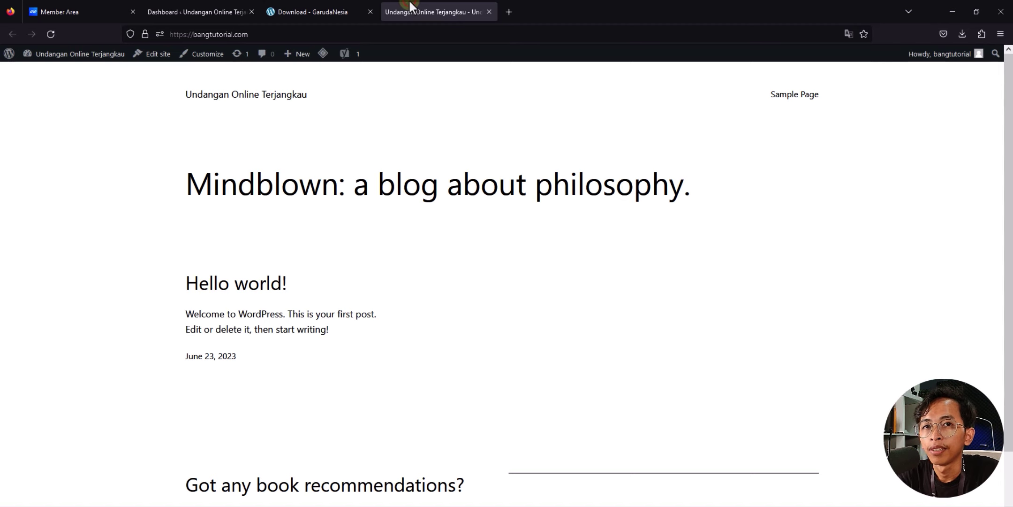
left_click(189, 0)
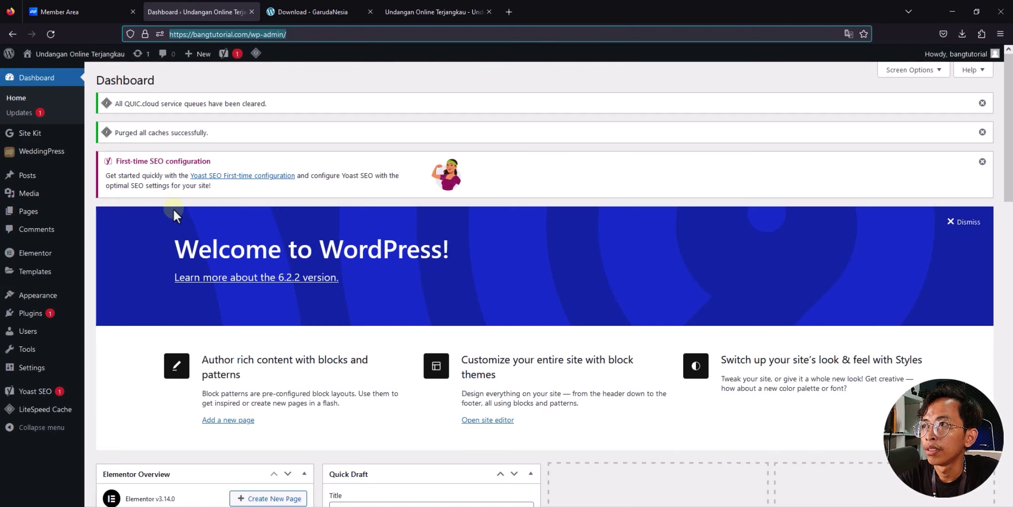
Step: Start a new page and give it the title 'Home'
mouse_move(39, 217)
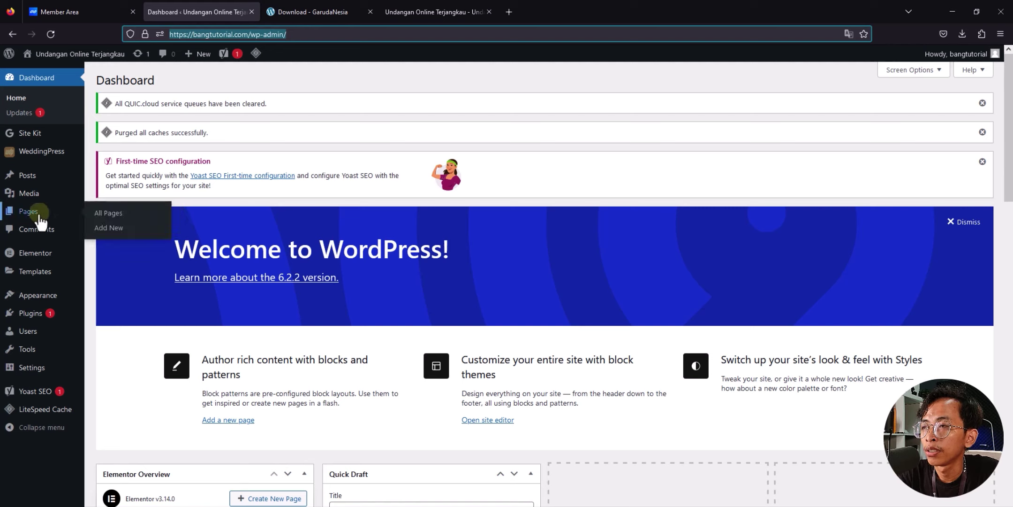
left_click(104, 229)
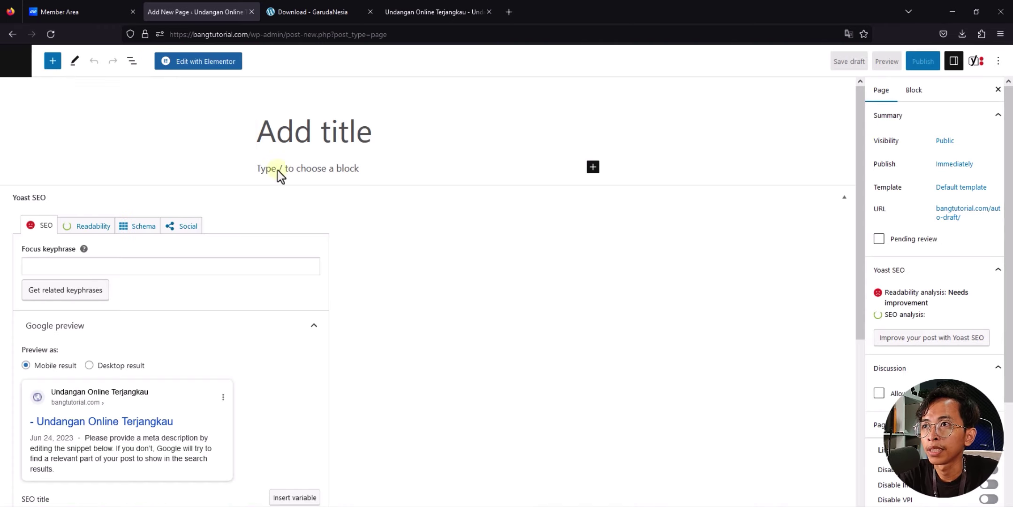
left_click(286, 140)
type("Home")
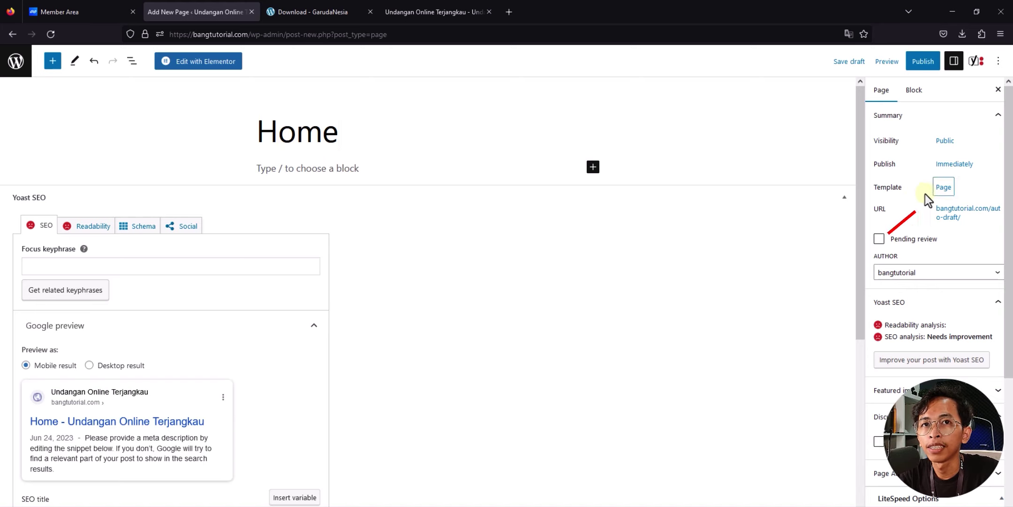
Step: Set the page template to Elementor Canvas and the permalink to /home/
left_click(944, 188)
left_click(902, 266)
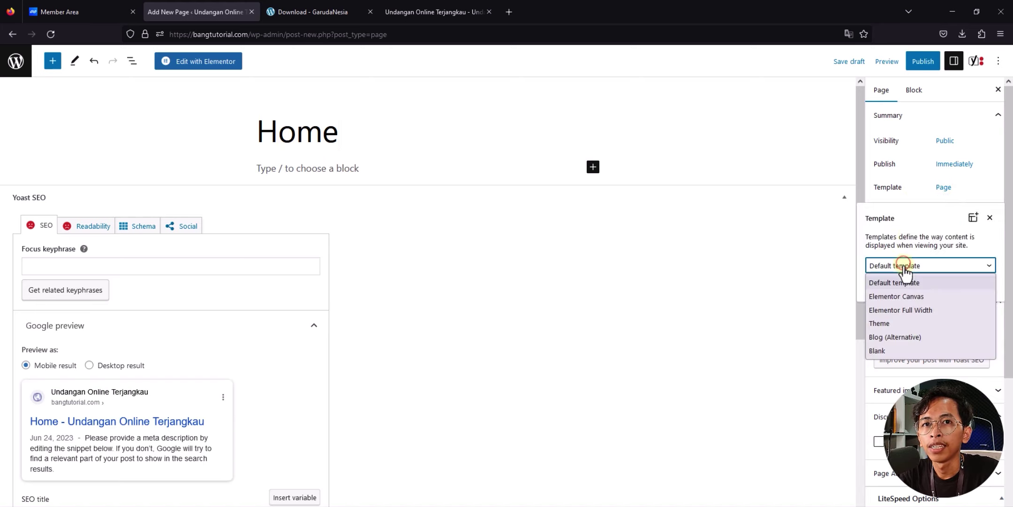
left_click(893, 299)
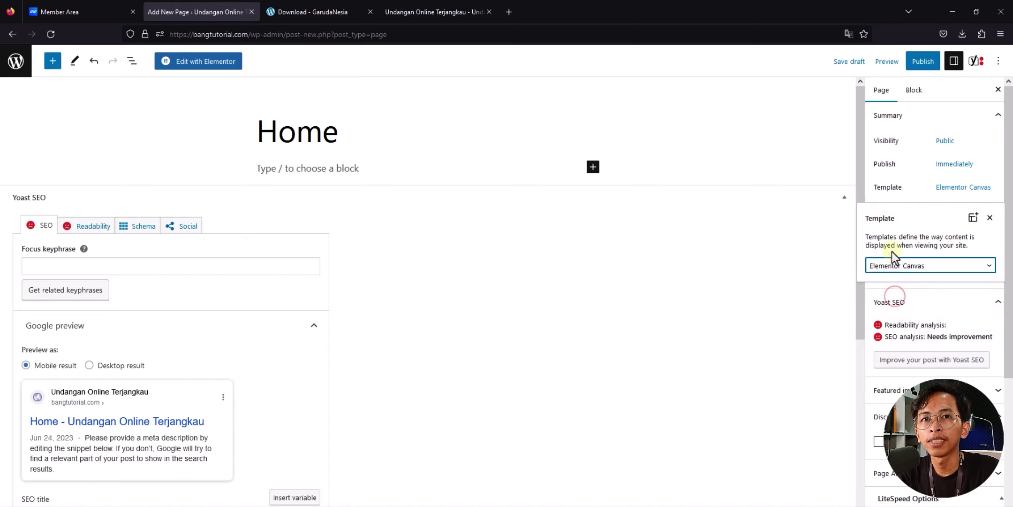
left_click(957, 218)
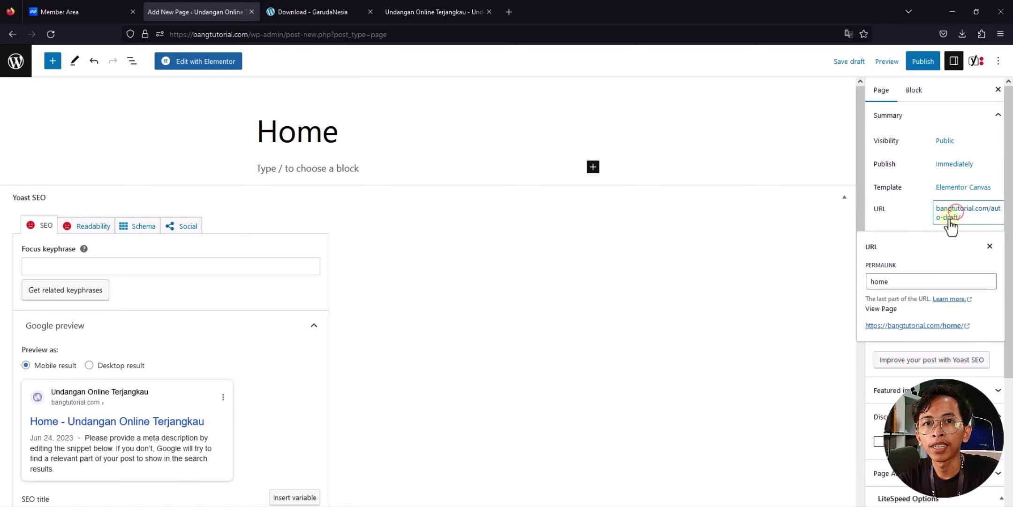
left_click(894, 283)
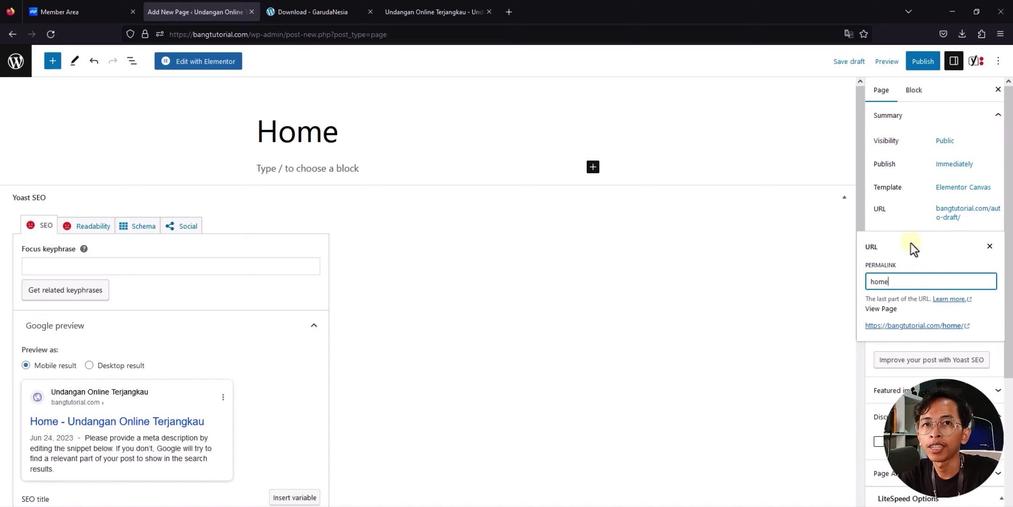
left_click(990, 247)
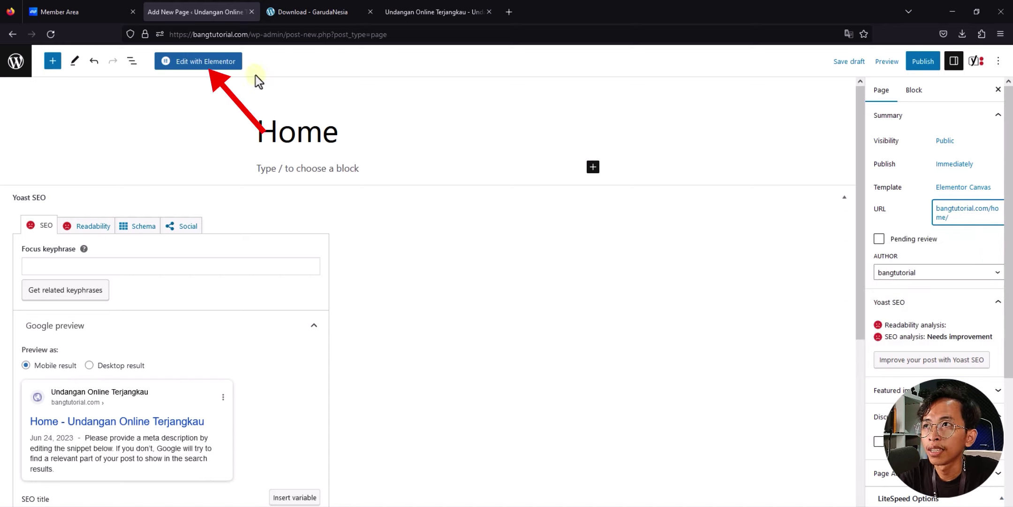
Step: In Elementor, open the WeddingPress library filtered to Others > Sales Page templates
left_click(222, 68)
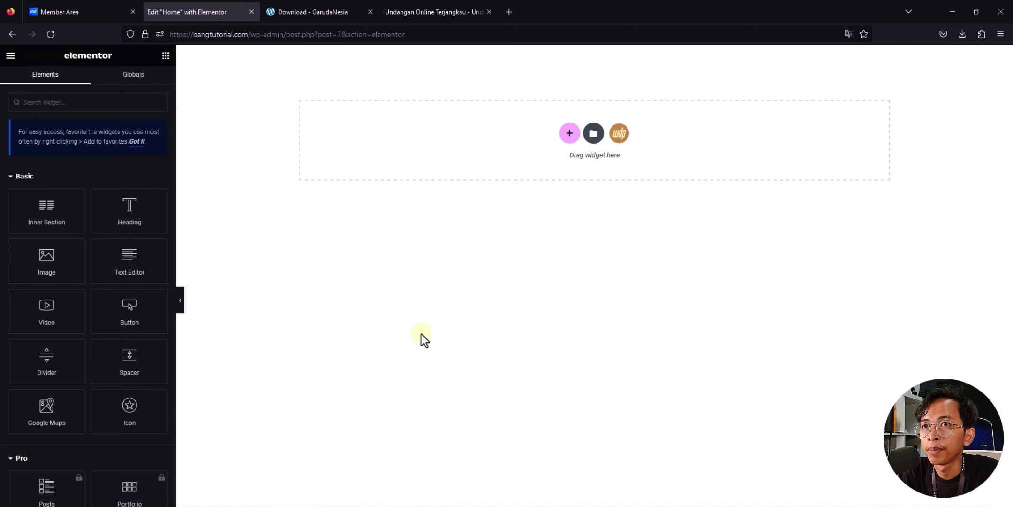
left_click(619, 136)
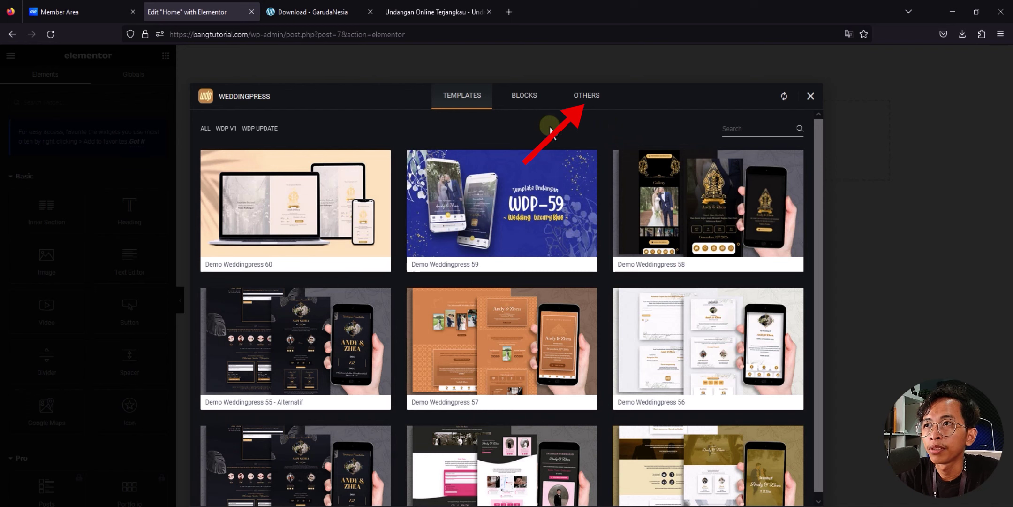
left_click(592, 98)
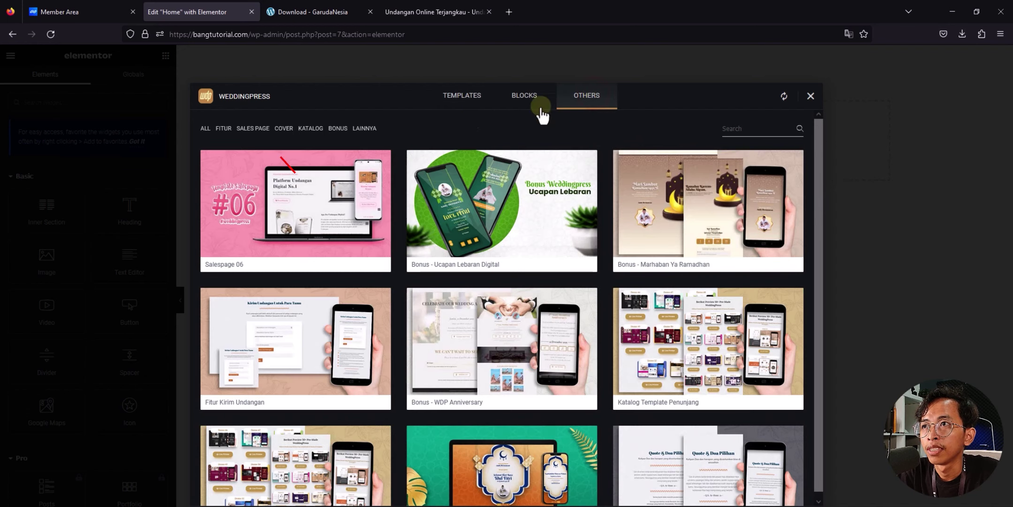
left_click(249, 130)
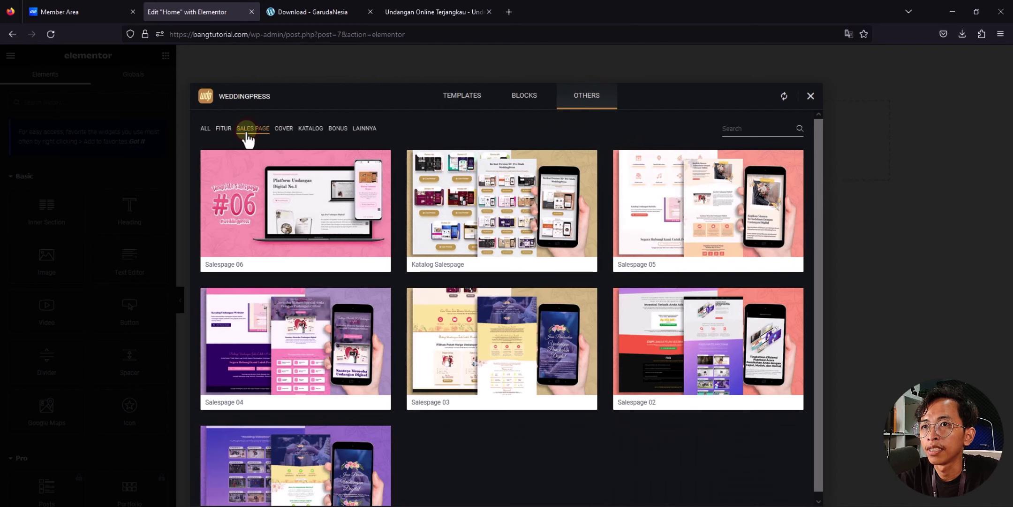
scroll(818, 234, "down", 1)
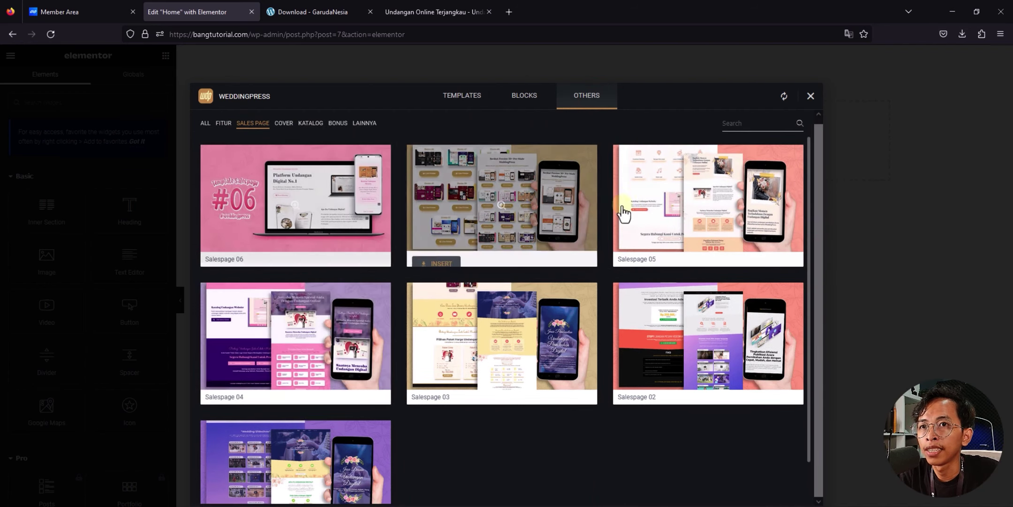
scroll(298, 357, "down", 1)
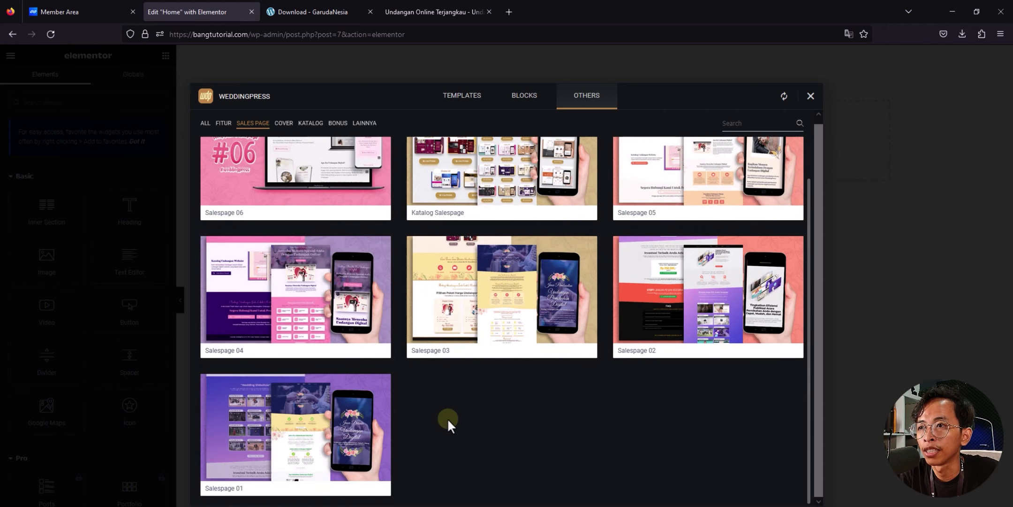
Step: Preview Salespage 01 and other sales page templates, including a wedding-invitation one
left_click(294, 436)
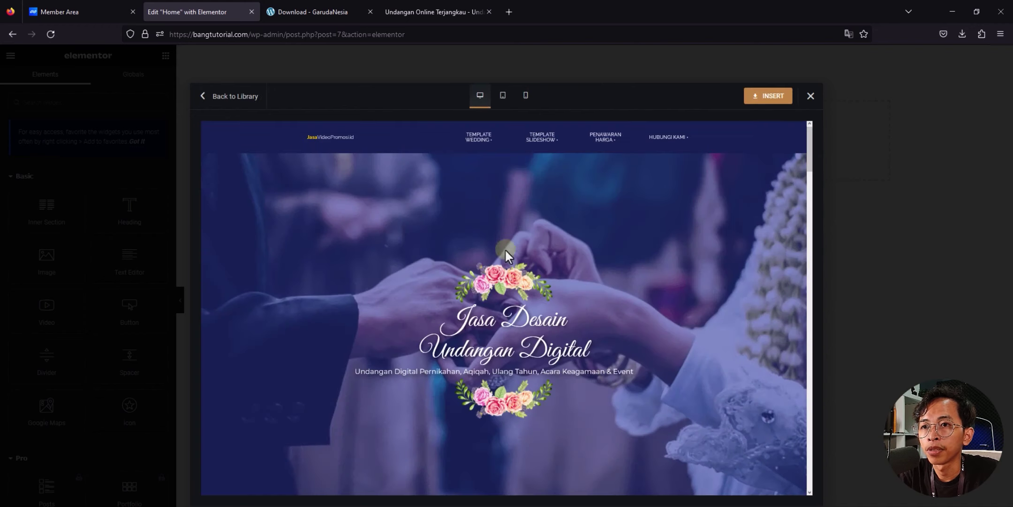
scroll(505, 249, "down", 10)
scroll(485, 241, "down", 12)
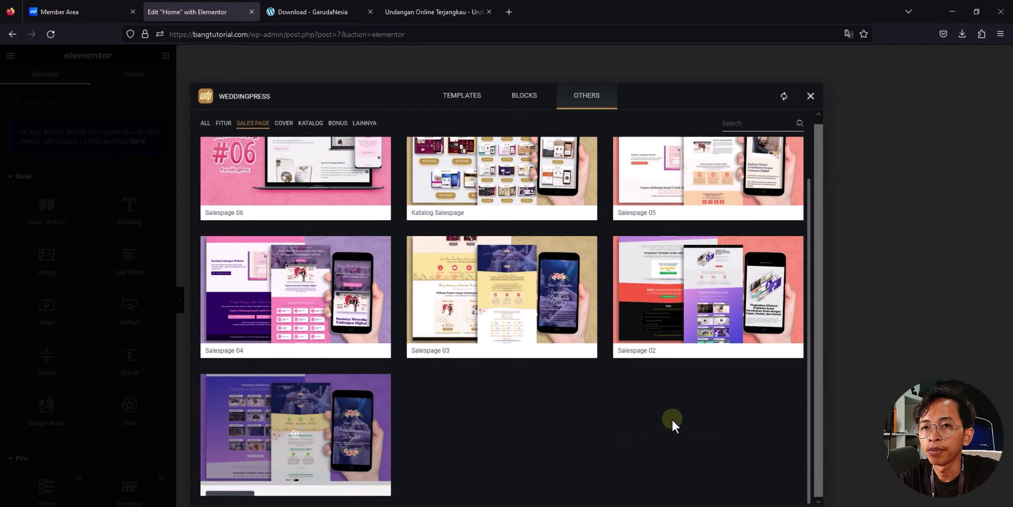
left_click(704, 300)
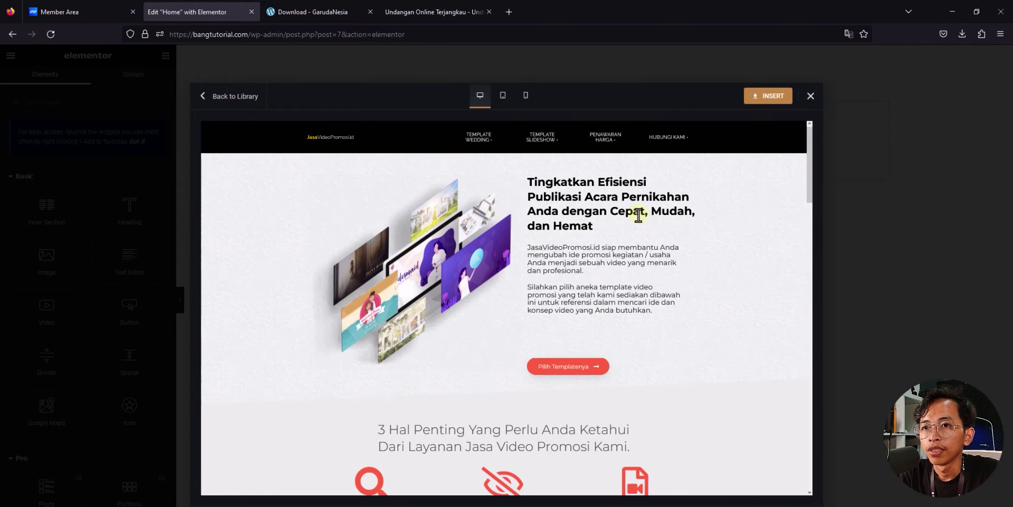
scroll(609, 222, "down", 6)
scroll(609, 221, "down", 15)
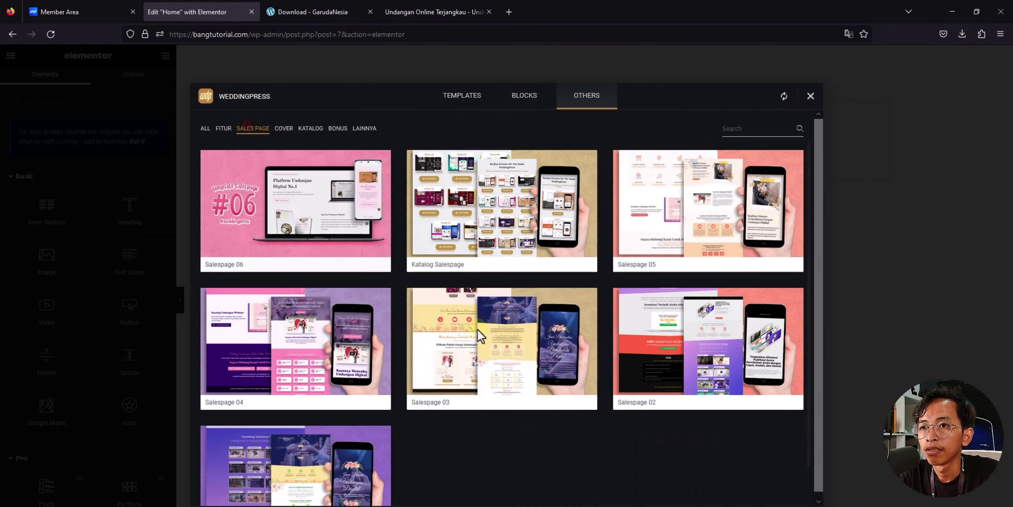
left_click(493, 335)
scroll(576, 269, "down", 4)
scroll(577, 267, "down", 10)
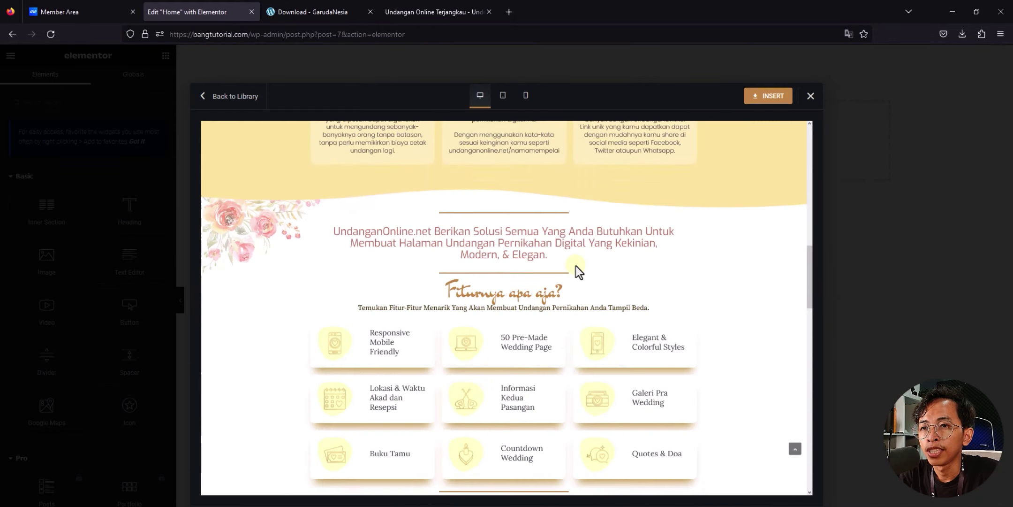
scroll(576, 266, "down", 6)
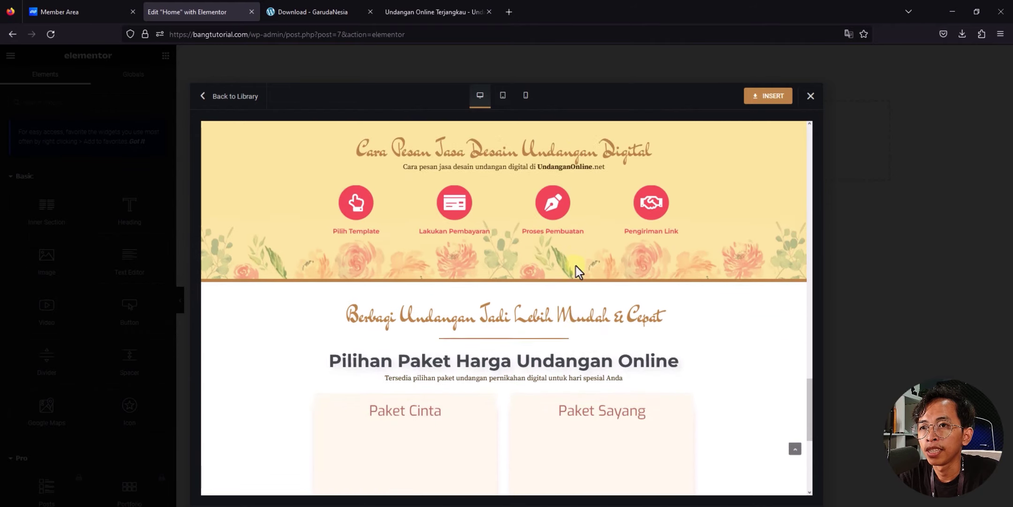
Step: Preview the 'Bagikan Momen Terindahmu' sales page template and insert it into Home
left_click(203, 108)
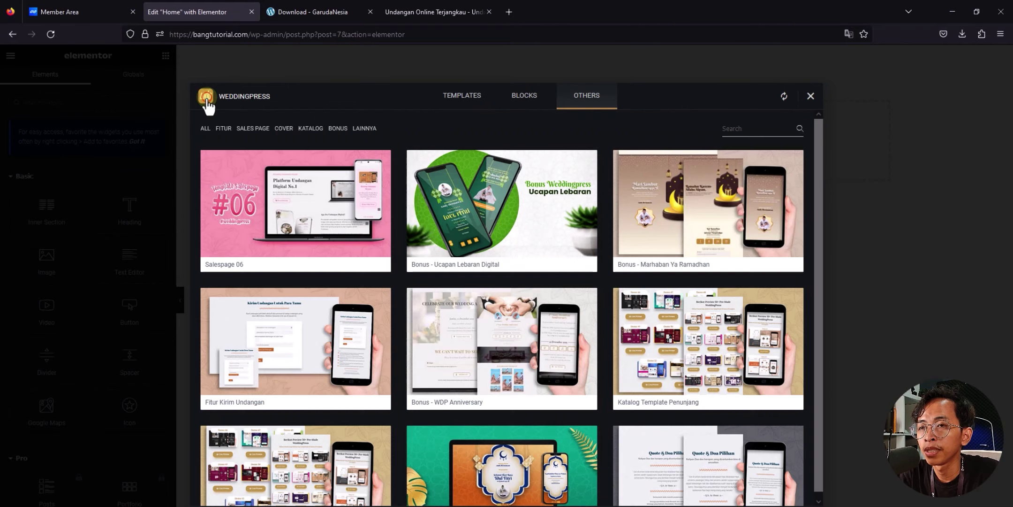
left_click(253, 128)
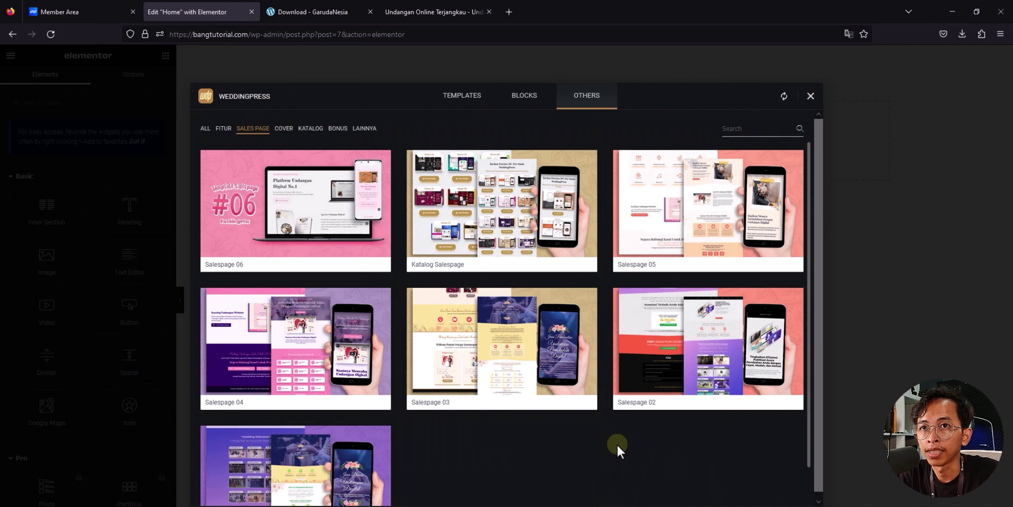
left_click(725, 216)
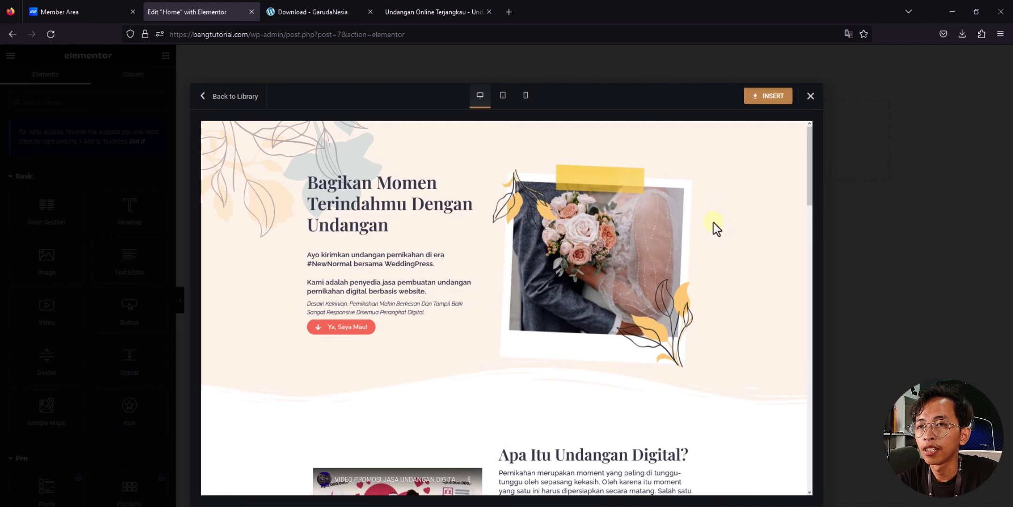
scroll(714, 224, "down", 8)
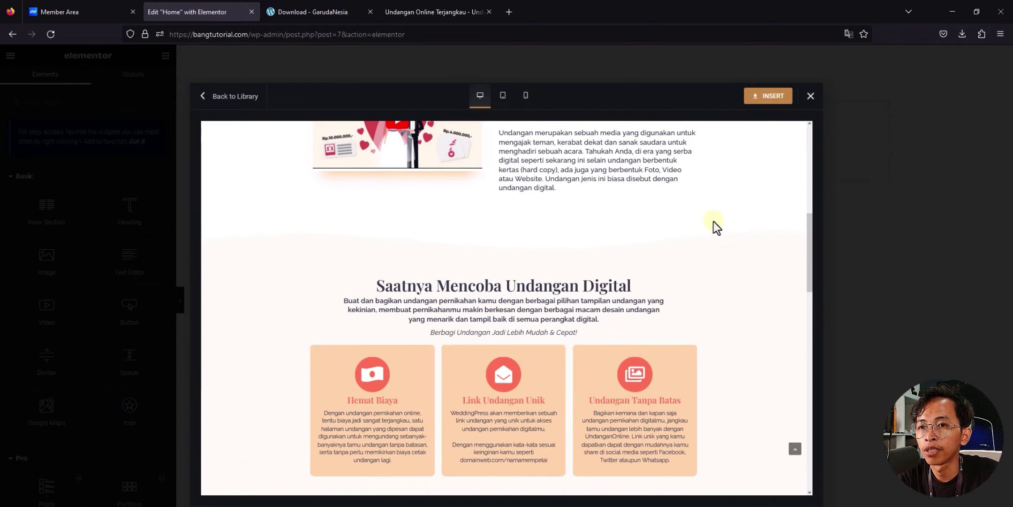
scroll(714, 226, "down", 5)
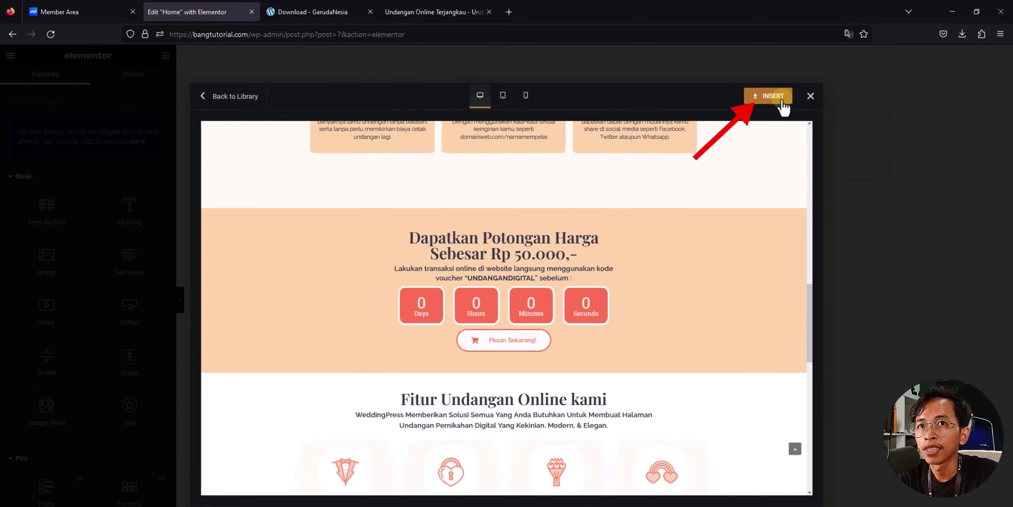
left_click(781, 98)
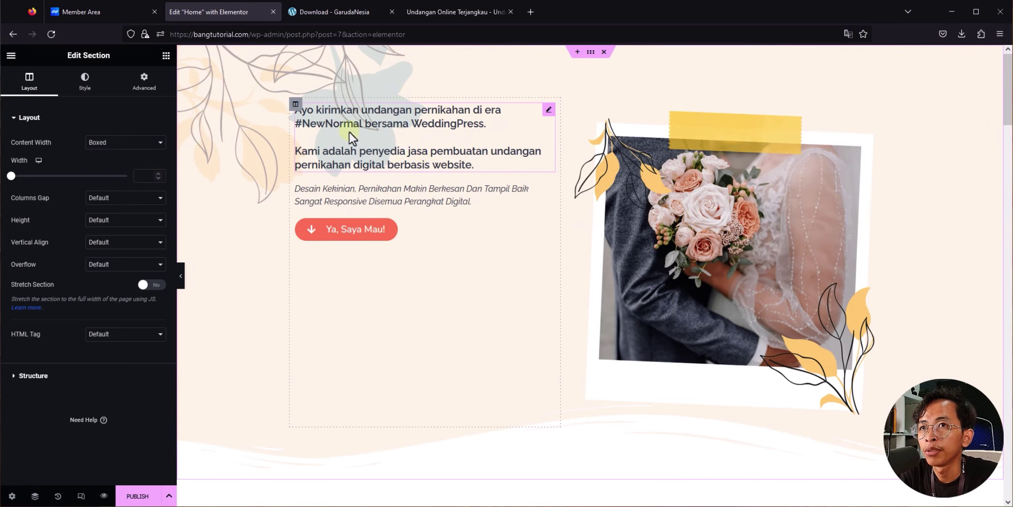
scroll(338, 252, "down", 3)
scroll(335, 246, "down", 4)
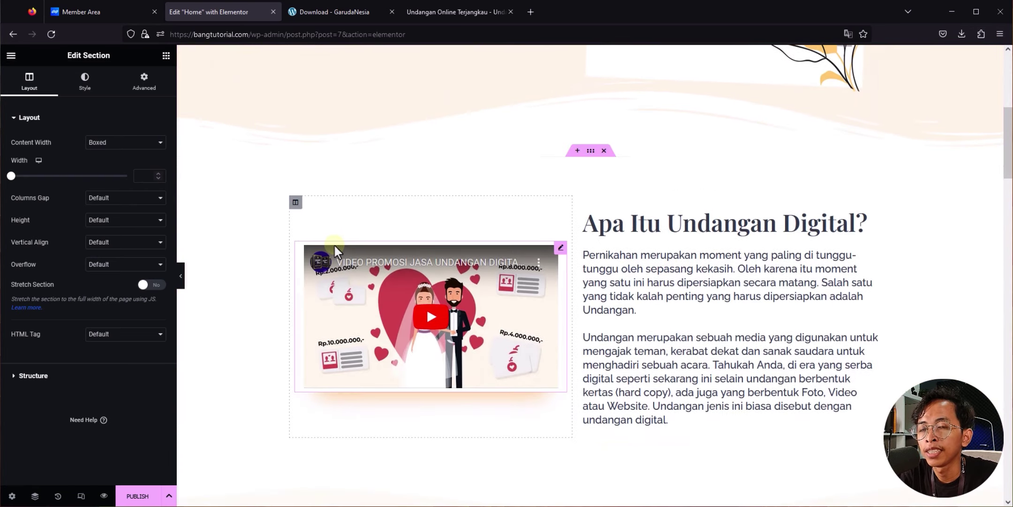
scroll(666, 235, "down", 1)
scroll(650, 255, "down", 11)
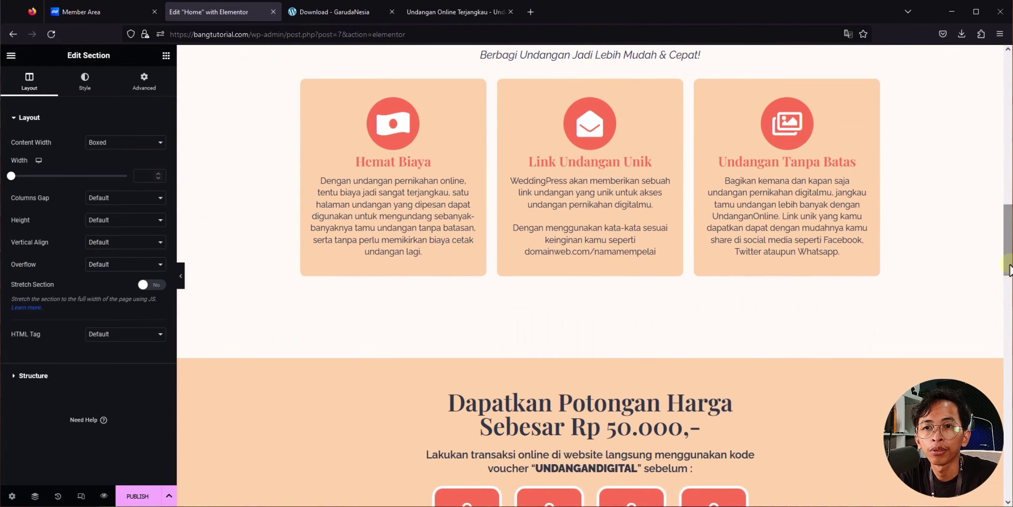
left_click_drag(1005, 261, 1006, 112)
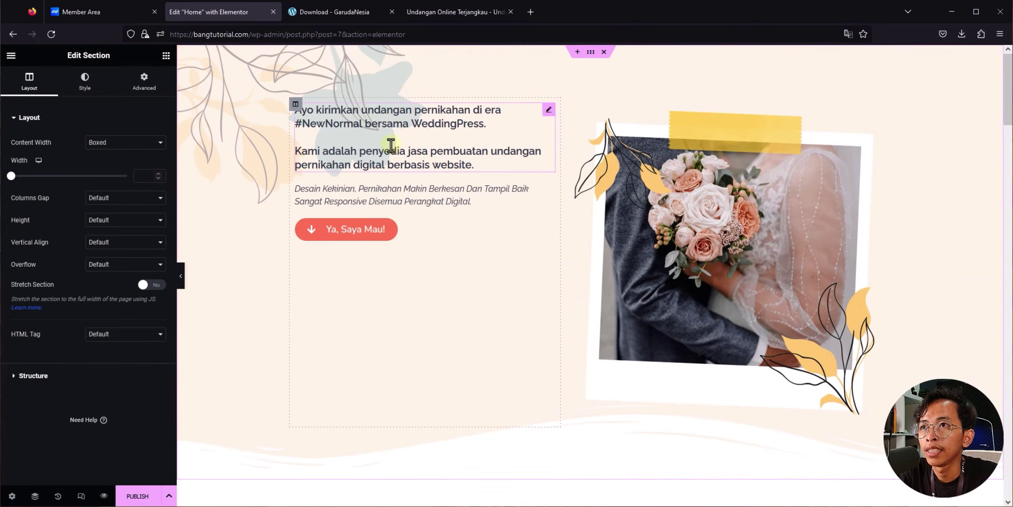
Step: Change the hero heading's 'NewNormal' to 'Digital' and 'WeddingPress' to 'Bang Invitation'
left_click(353, 121)
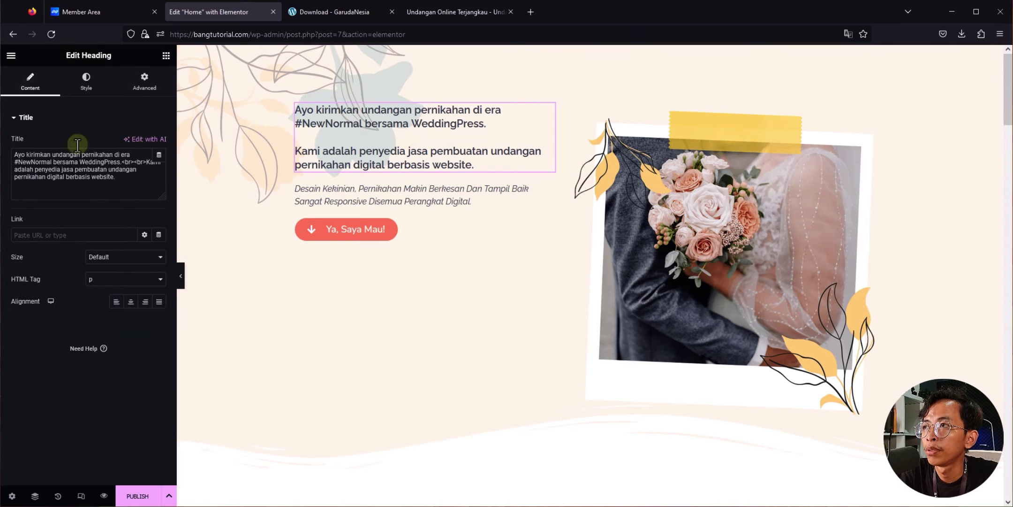
double_click(19, 162)
type("Digital")
double_click(59, 162)
type("Bang Invitation")
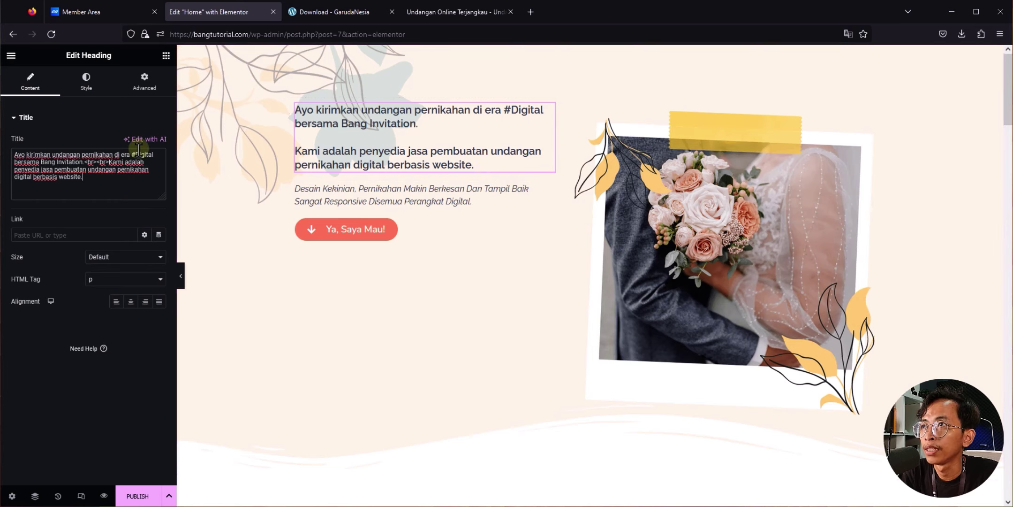
Step: Review the heading's typography and colour, keeping the Raleway font unchanged
left_click(86, 89)
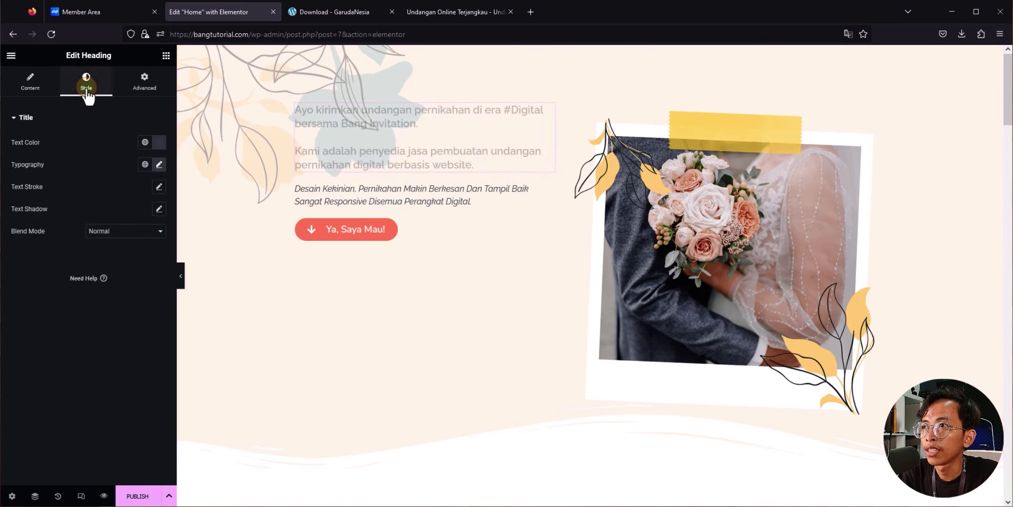
left_click(159, 165)
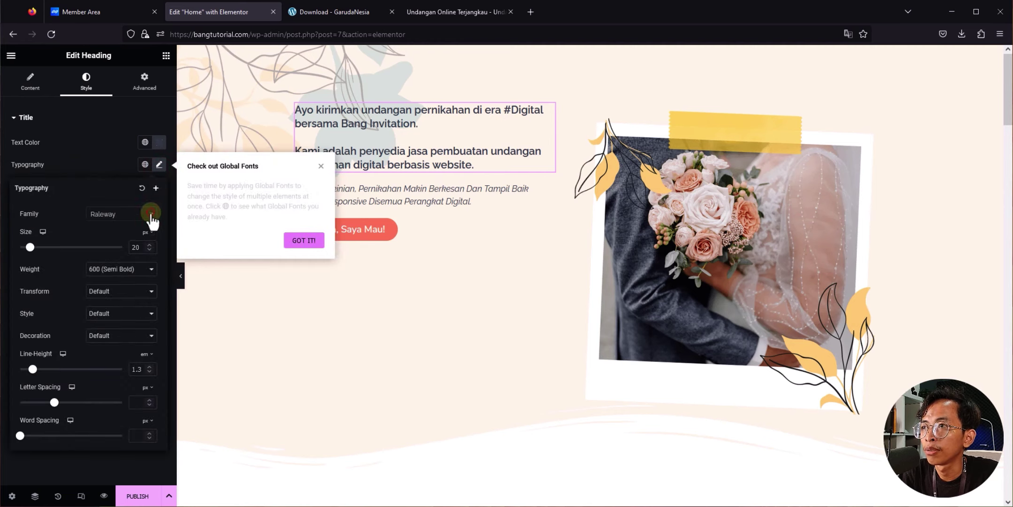
left_click(151, 215)
scroll(107, 283, "down", 3)
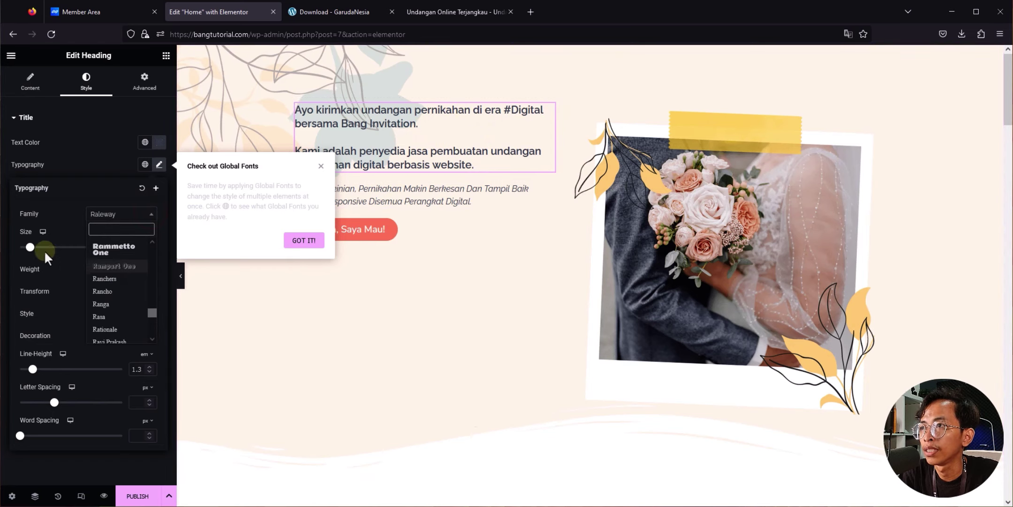
left_click(312, 190)
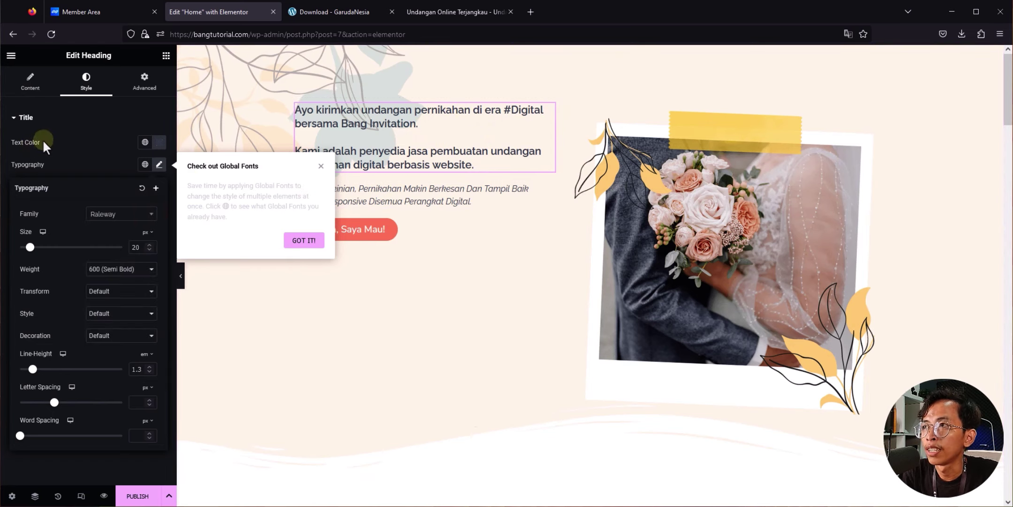
left_click(160, 142)
left_click(235, 188)
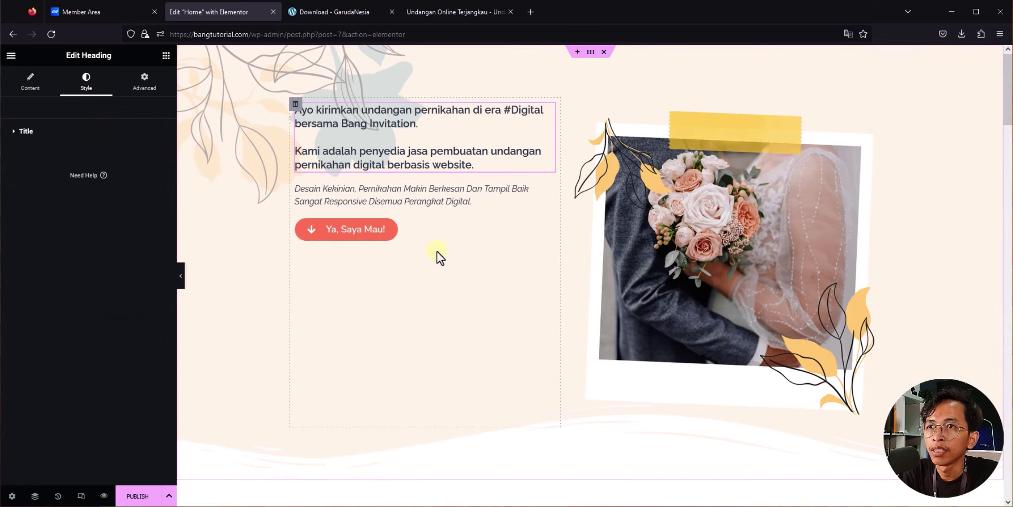
Step: Give the 'Ya, Saya Mau!' button a deeper red background of #FF7454
left_click(415, 229)
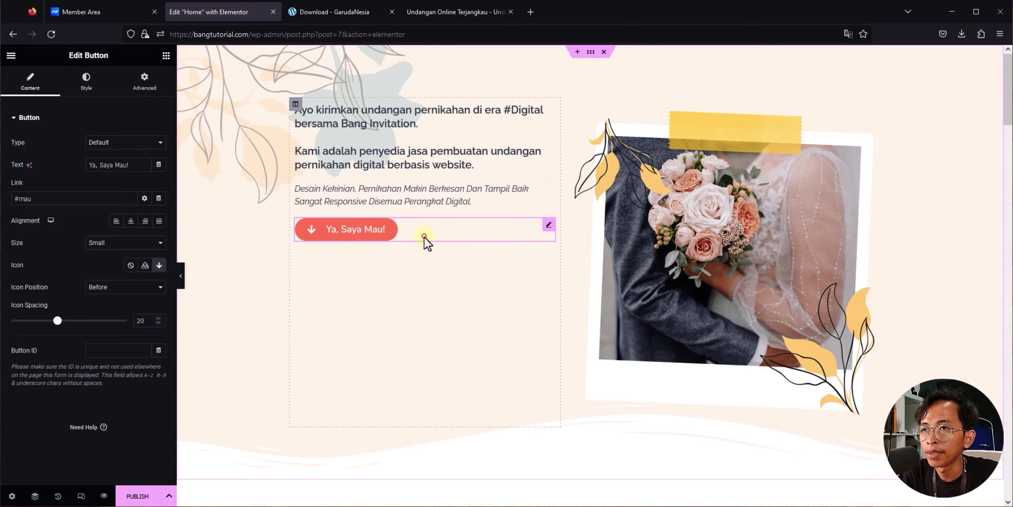
left_click(424, 237)
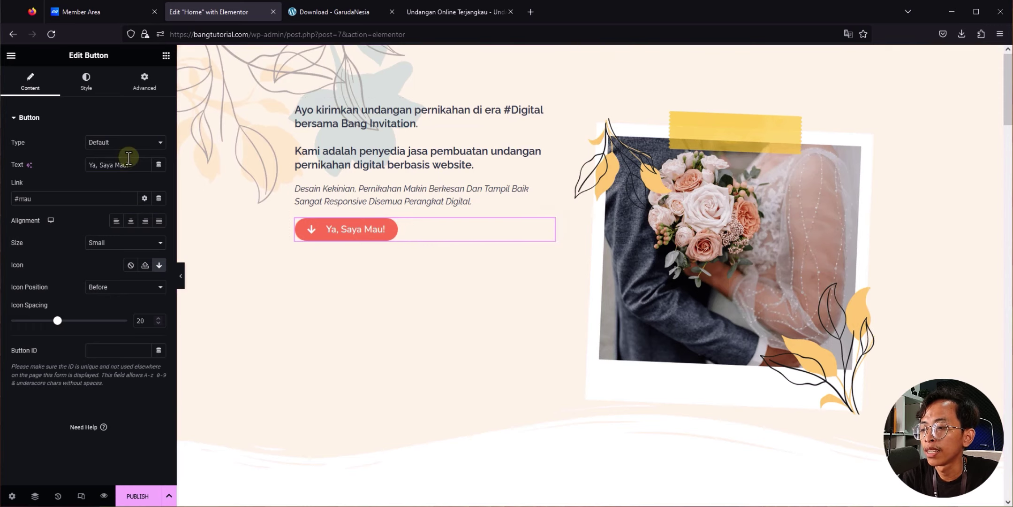
left_click(81, 73)
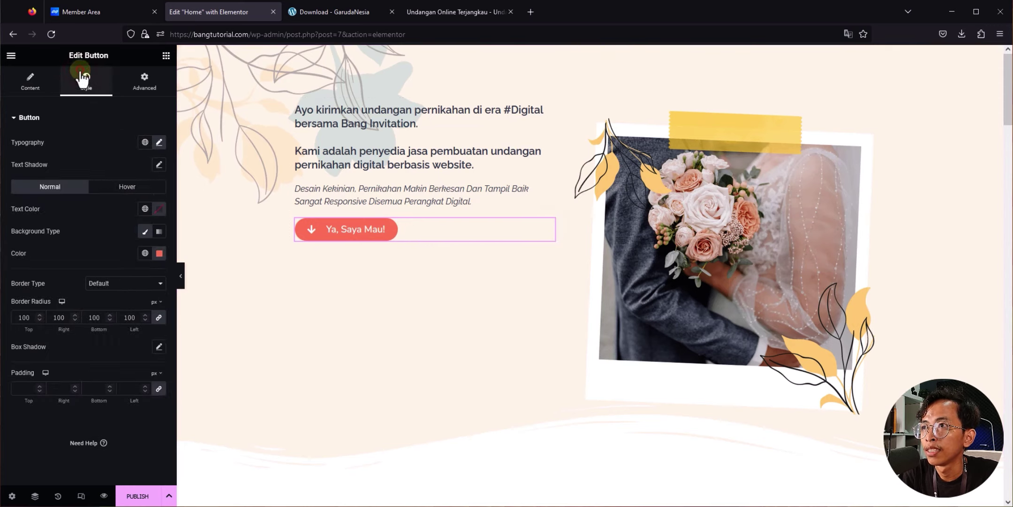
left_click(159, 254)
left_click_drag(201, 315, 181, 295)
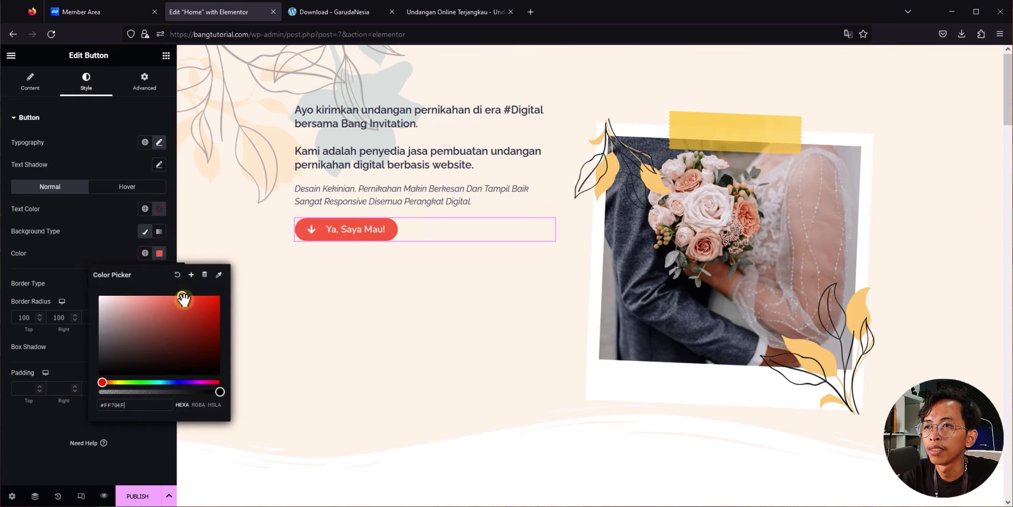
left_click(216, 234)
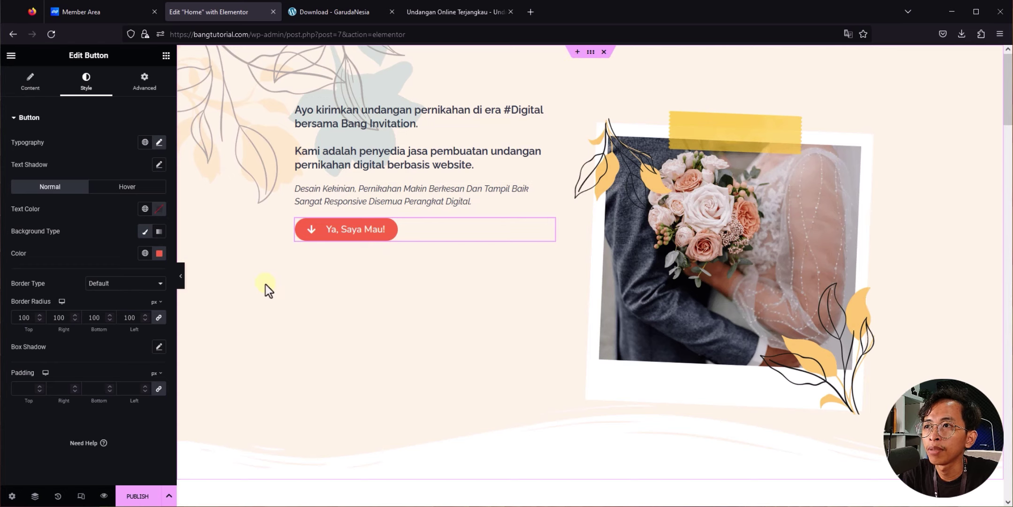
right_click(235, 237)
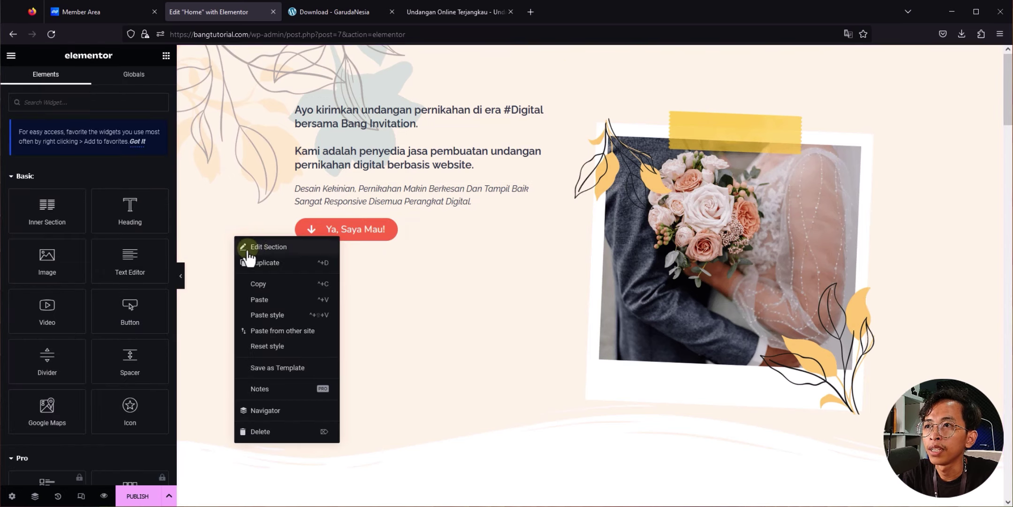
left_click(254, 250)
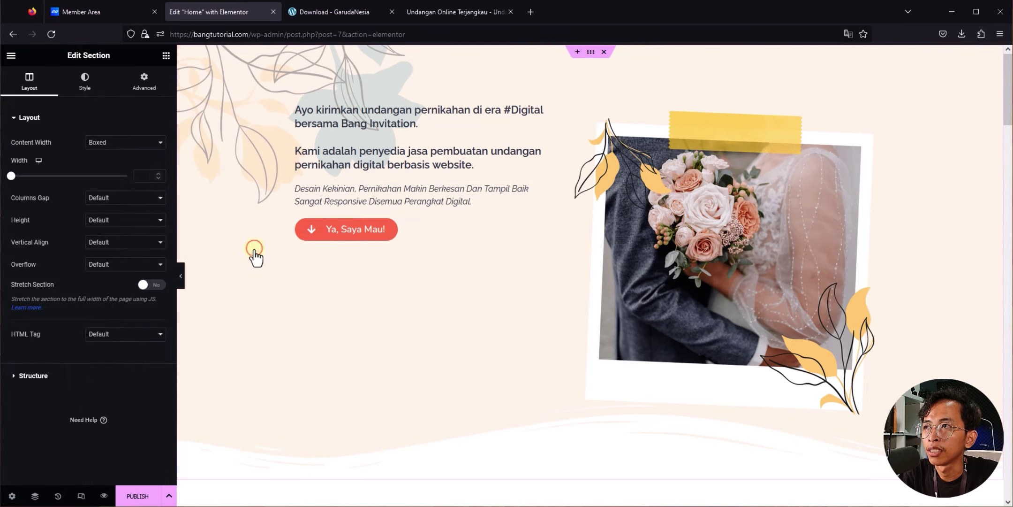
left_click(85, 90)
left_click(159, 186)
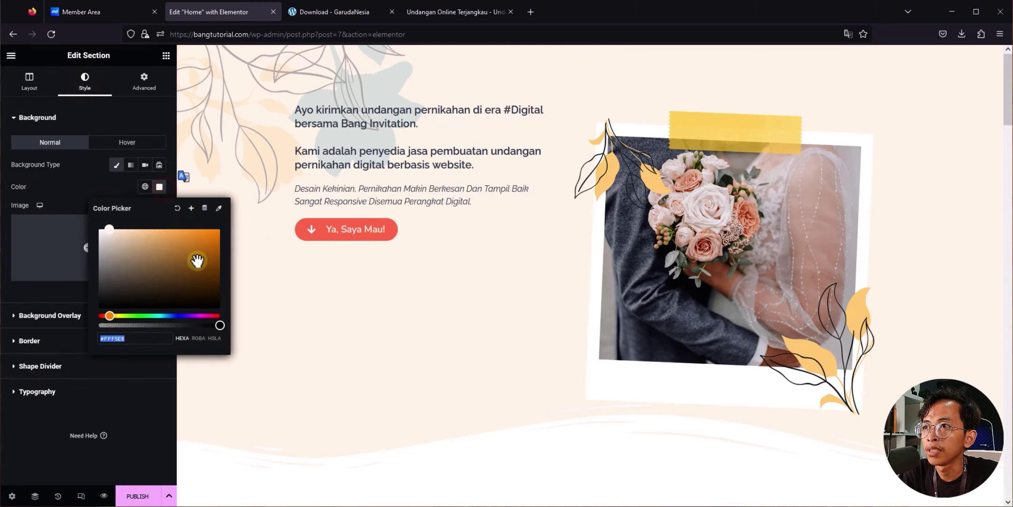
left_click_drag(197, 261, 117, 221)
left_click(922, 234)
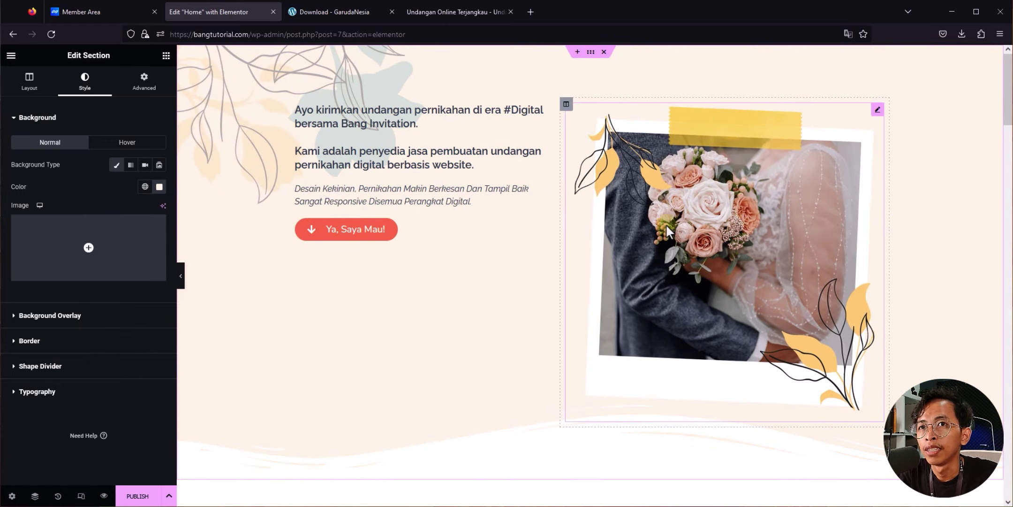
left_click(649, 214)
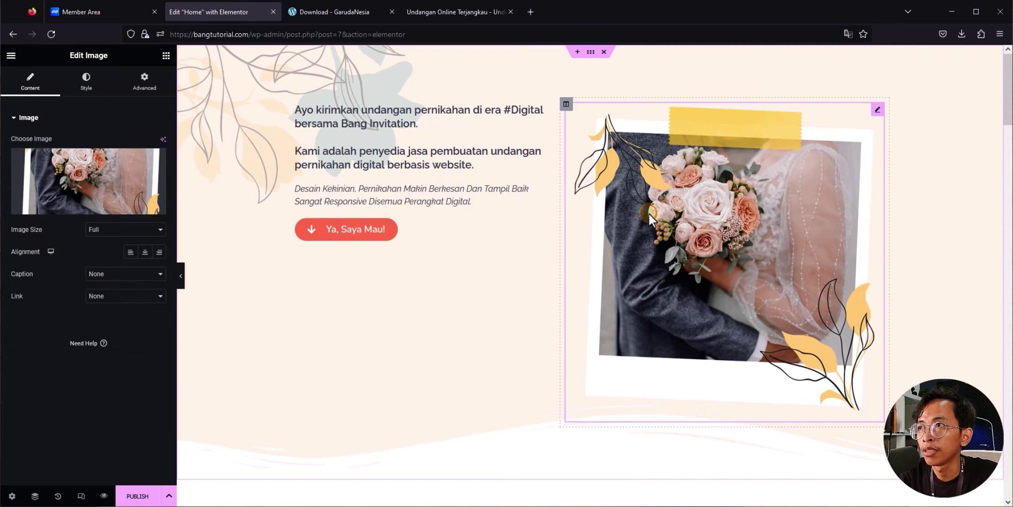
left_click(87, 186)
left_click(151, 105)
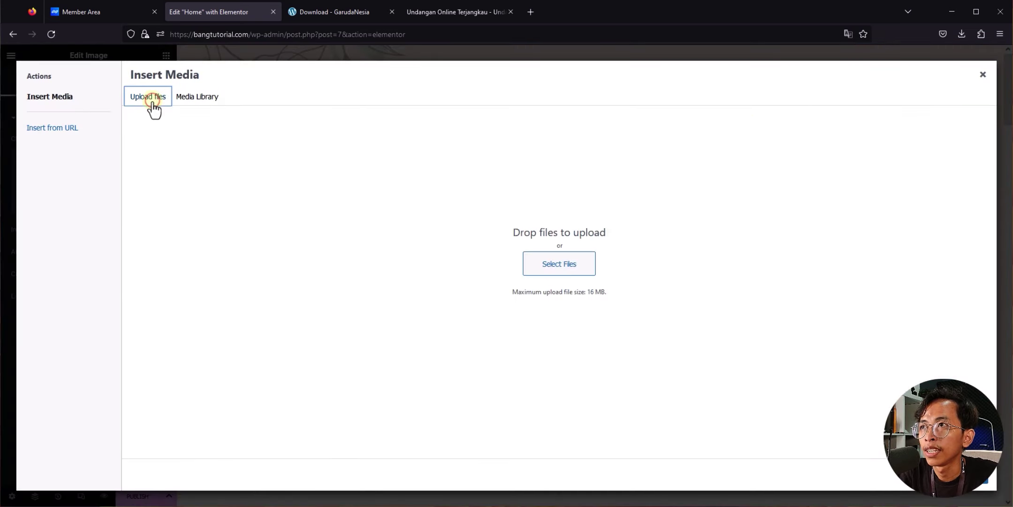
left_click(545, 264)
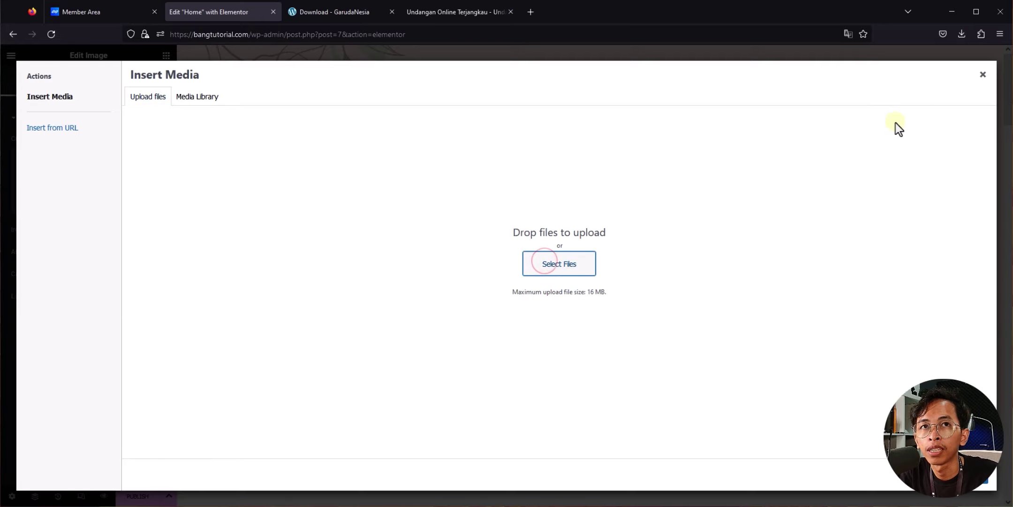
left_click(984, 76)
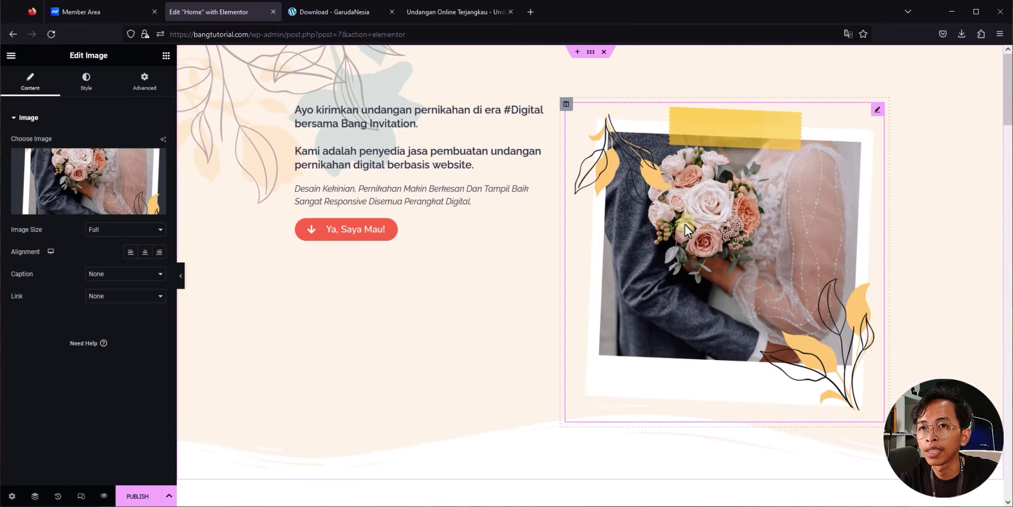
Step: Select the 'Apa Itu Undangan Digital' paragraph text from its start through 'Salah satu'
scroll(558, 229, "down", 5)
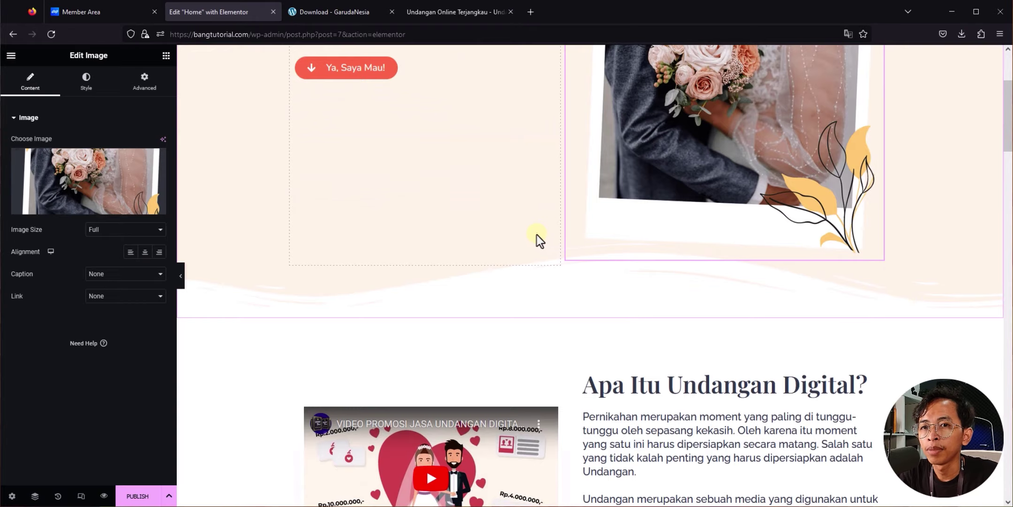
scroll(535, 233, "down", 2)
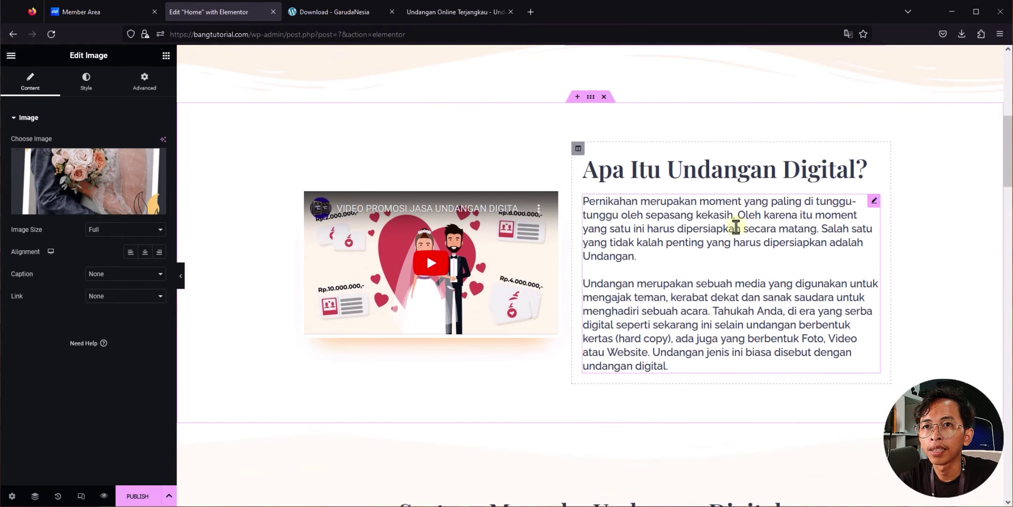
scroll(734, 224, "down", 5)
scroll(518, 291, "up", 4)
left_click(518, 291)
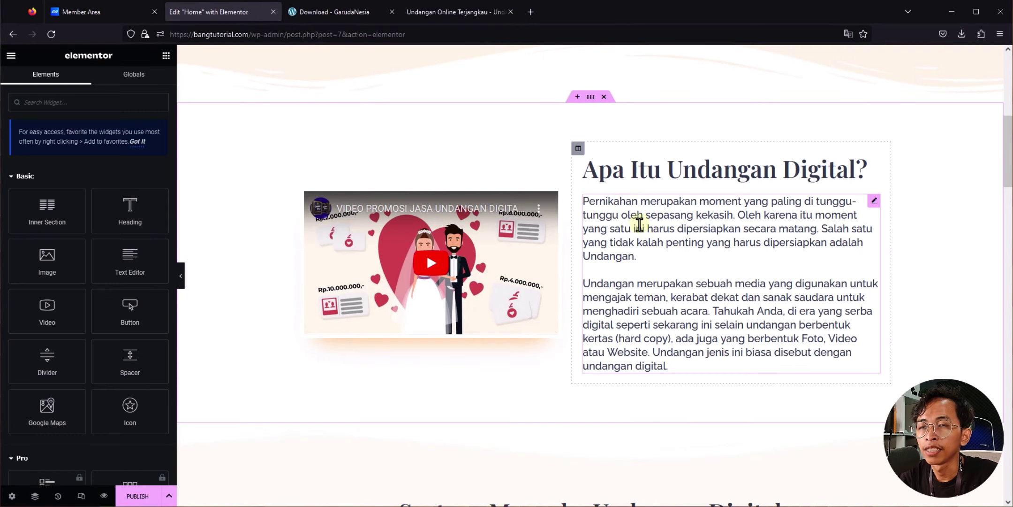
left_click(612, 208)
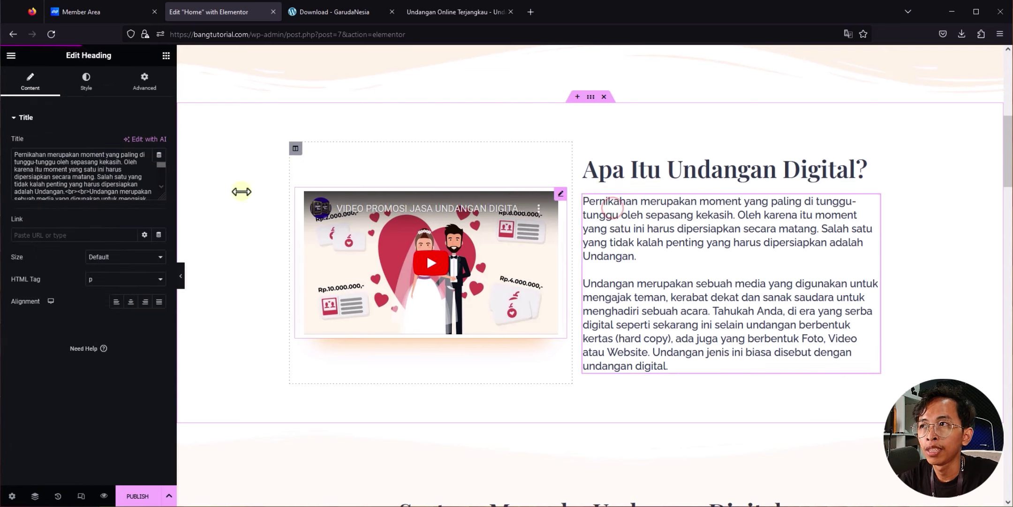
left_click_drag(126, 177, 197, 300)
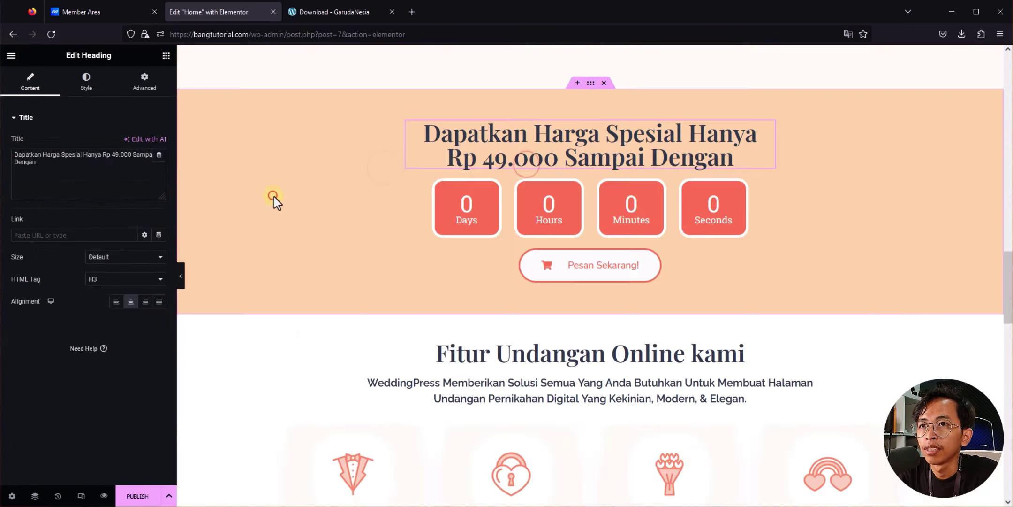
Step: Set the countdown target date to July 1, 2023, then select the Pesan Sekarang! button
left_click(688, 200)
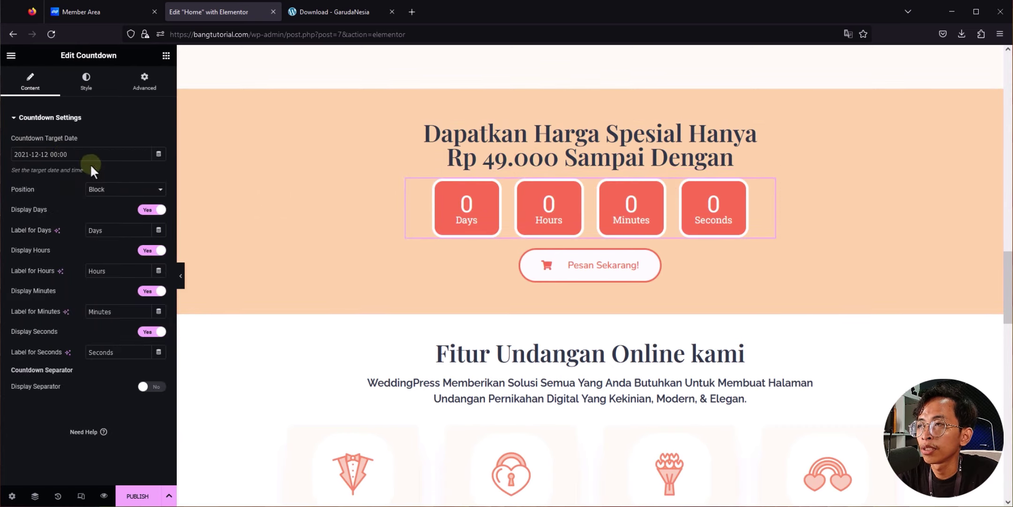
left_click(39, 155)
left_click(164, 172)
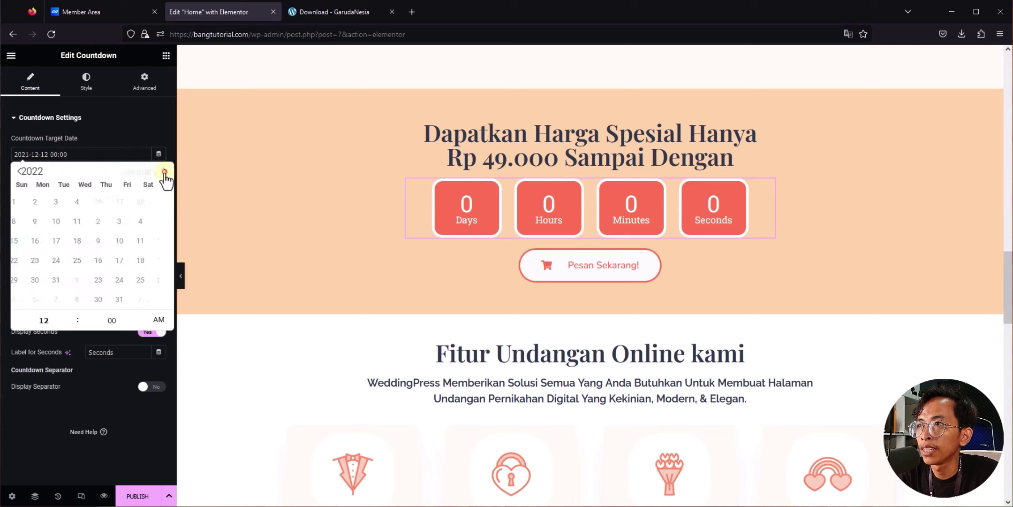
double_click(164, 171)
double_click(165, 172)
double_click(164, 171)
left_click(164, 172)
double_click(164, 171)
double_click(165, 172)
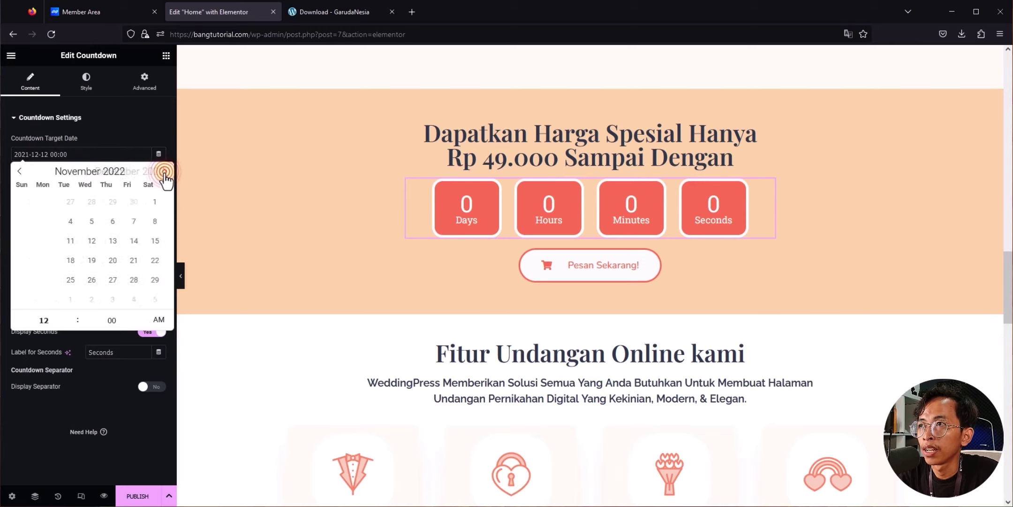
double_click(164, 172)
double_click(164, 172)
double_click(164, 172)
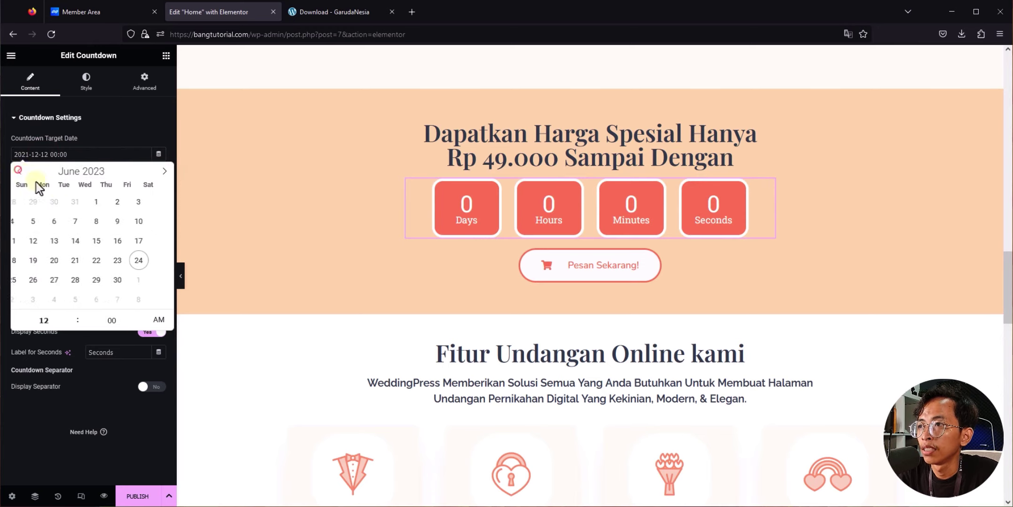
left_click(126, 280)
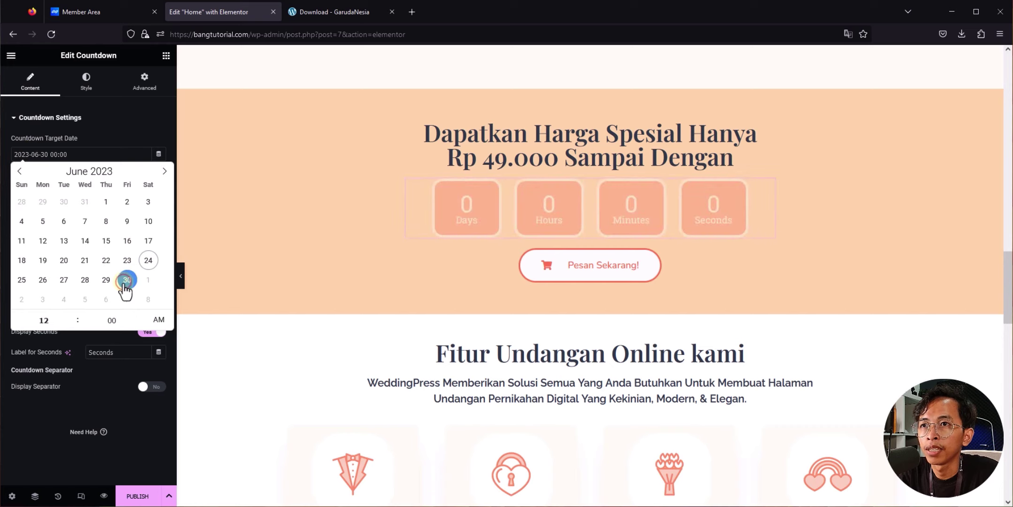
left_click(150, 287)
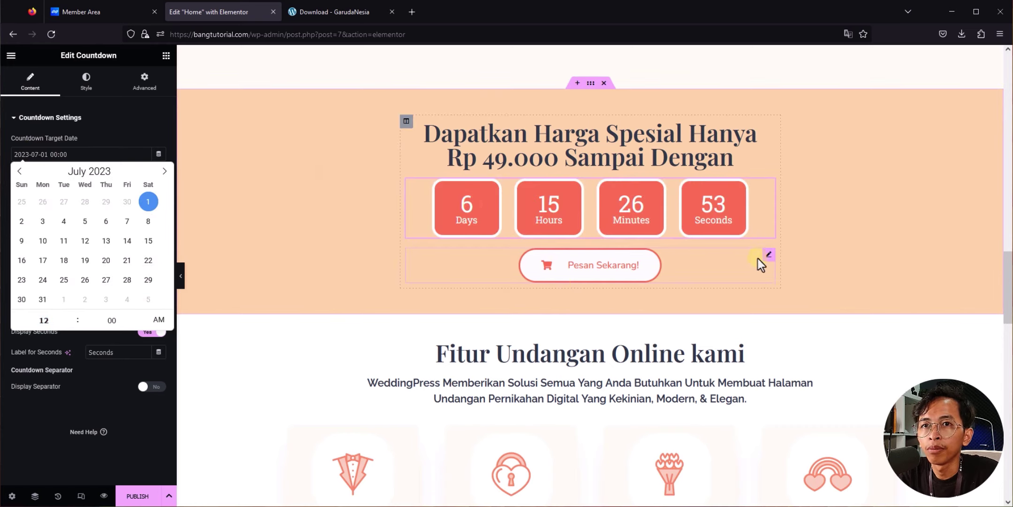
left_click(692, 263)
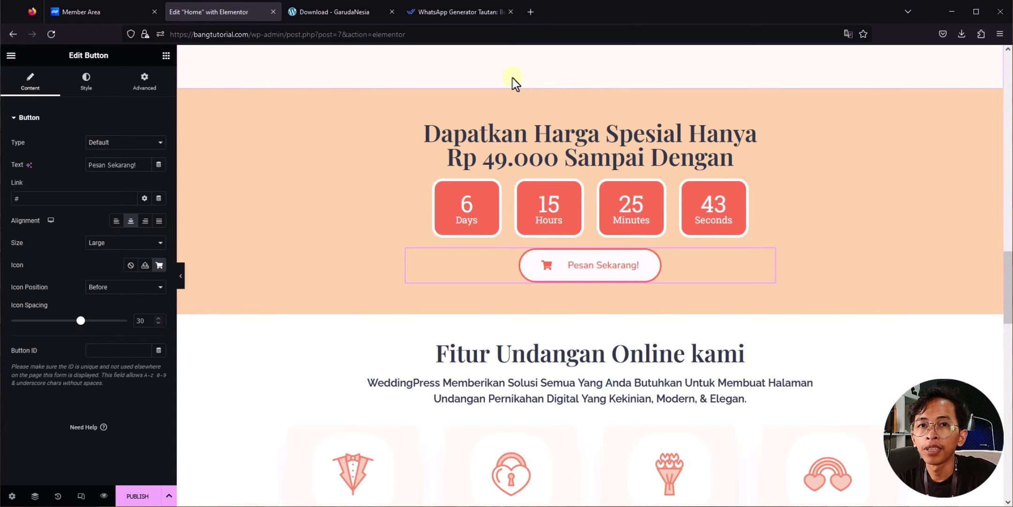
Step: Generate a wa.me link for the business WhatsApp number with the pasted welcome message and copy it
left_click(453, 12)
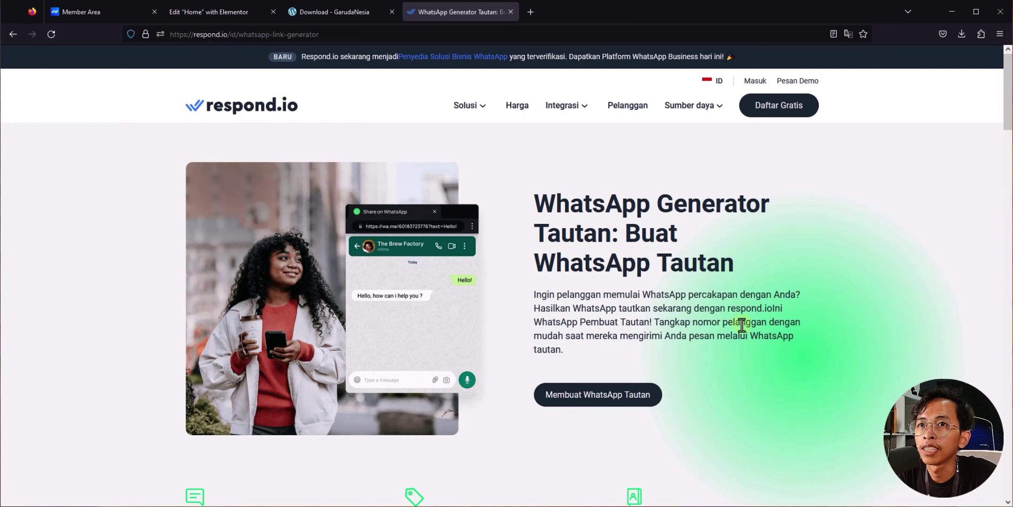
left_click(625, 399)
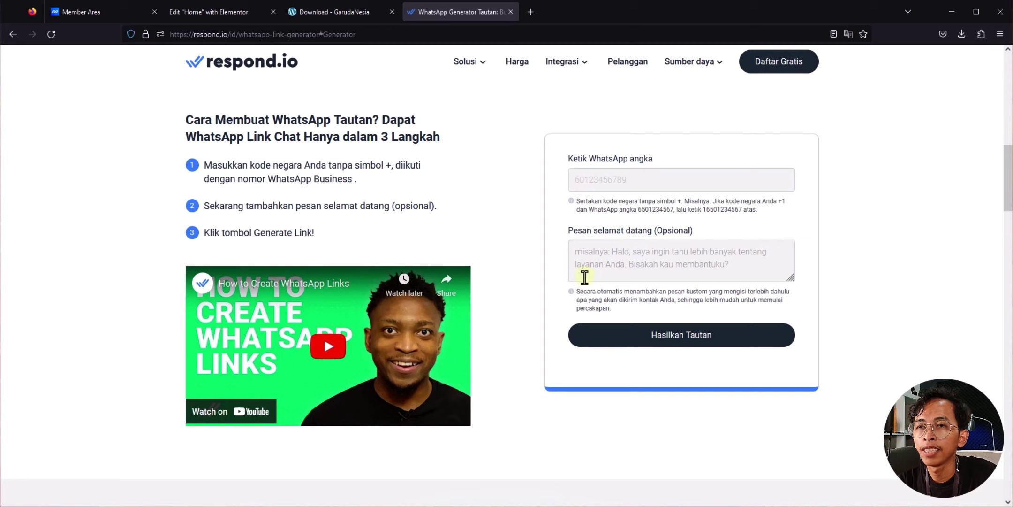
left_click(600, 184)
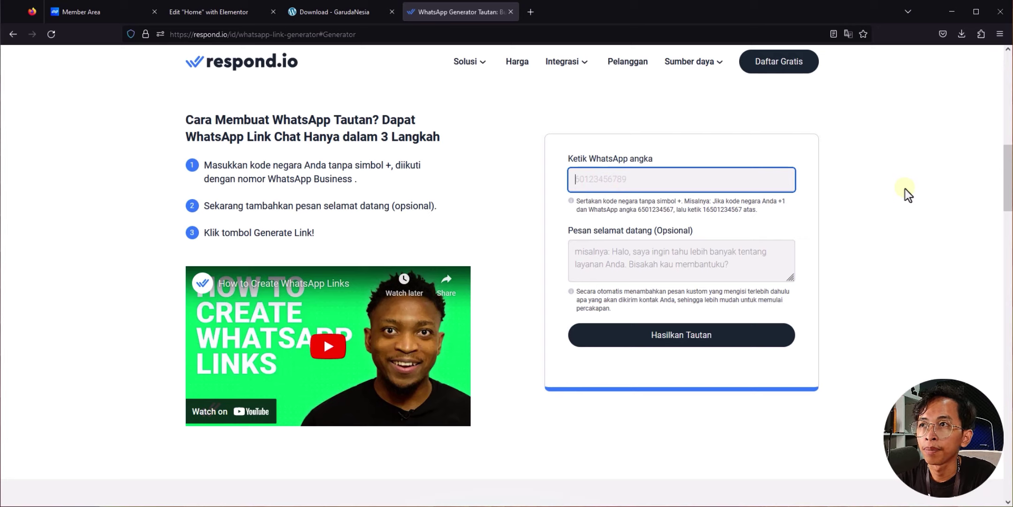
left_click(677, 266)
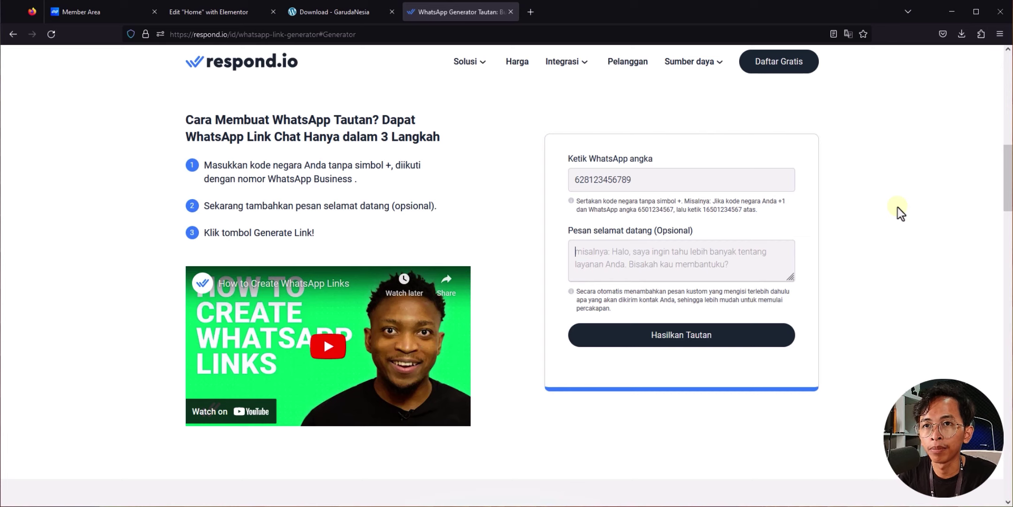
type("Hai Admin, Saya mau info detail produk Jasa Undangan Digital ini. Mohon dibantu, terima kasih")
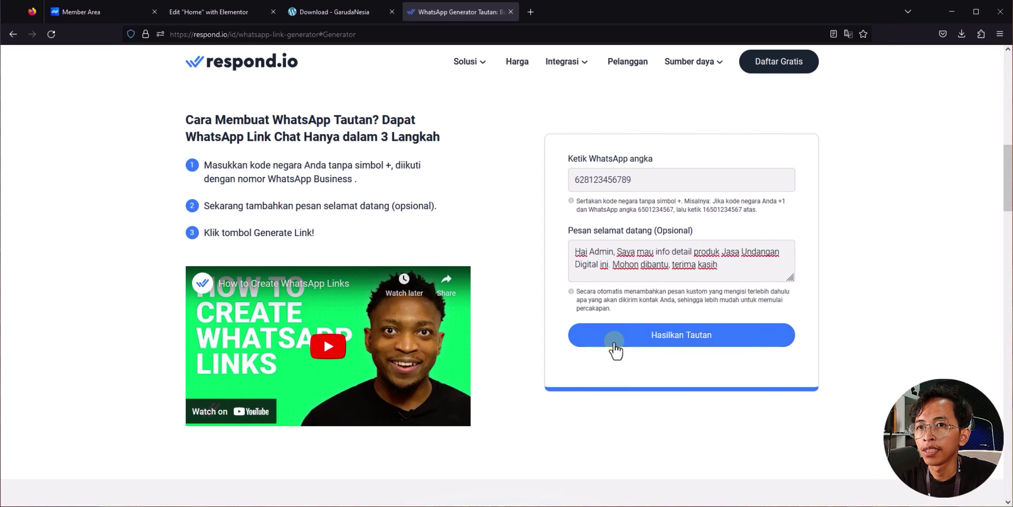
left_click(628, 343)
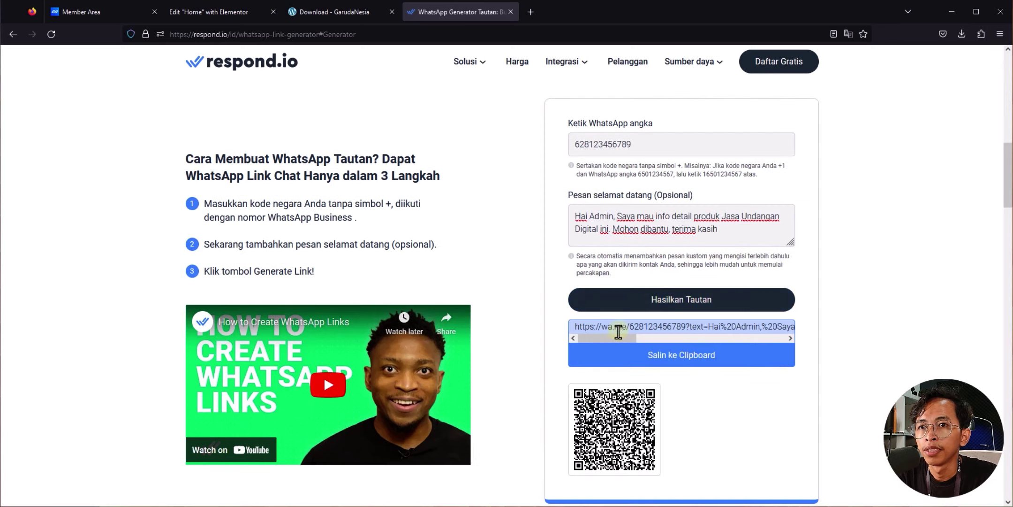
mouse_move(596, 336)
left_mouse_down()
mouse_move(701, 343)
mouse_move(581, 341)
left_mouse_up()
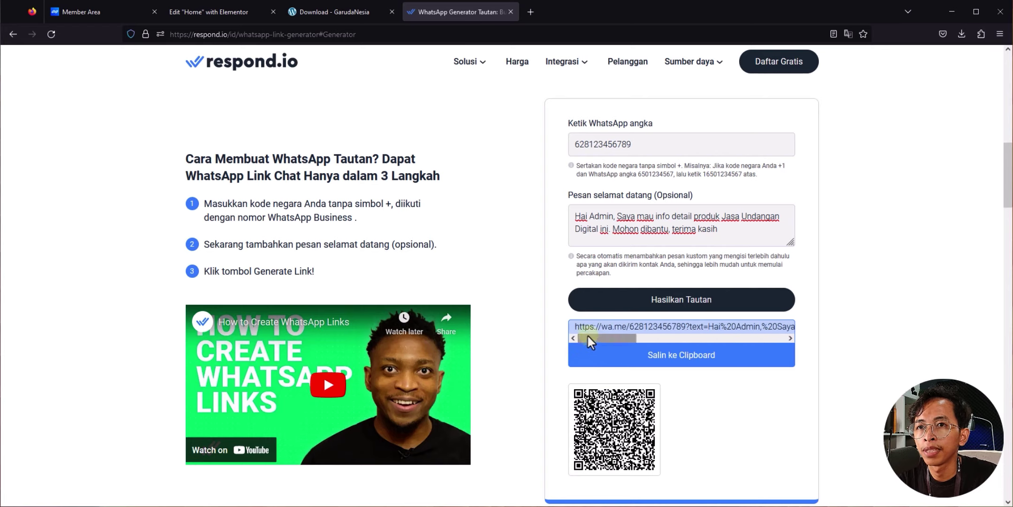
left_click(718, 353)
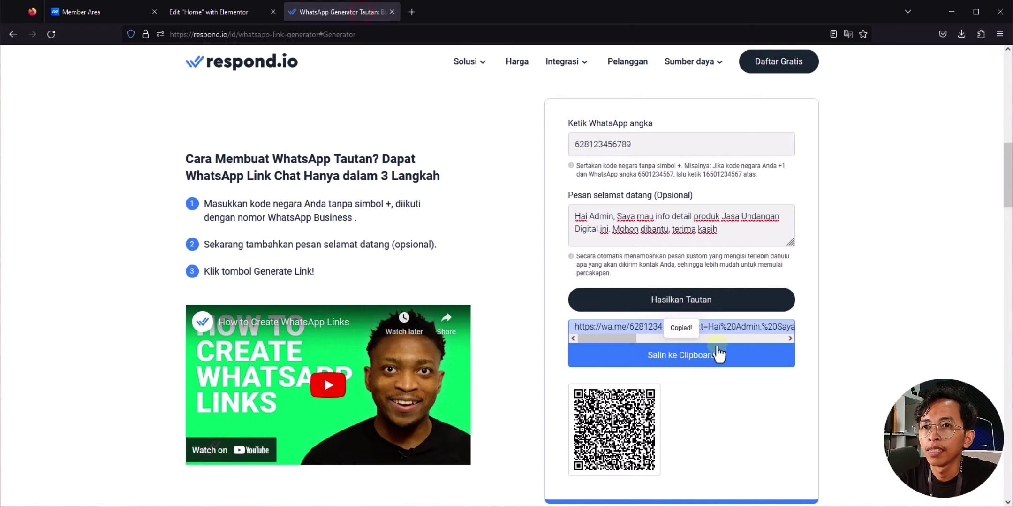
left_click(206, 12)
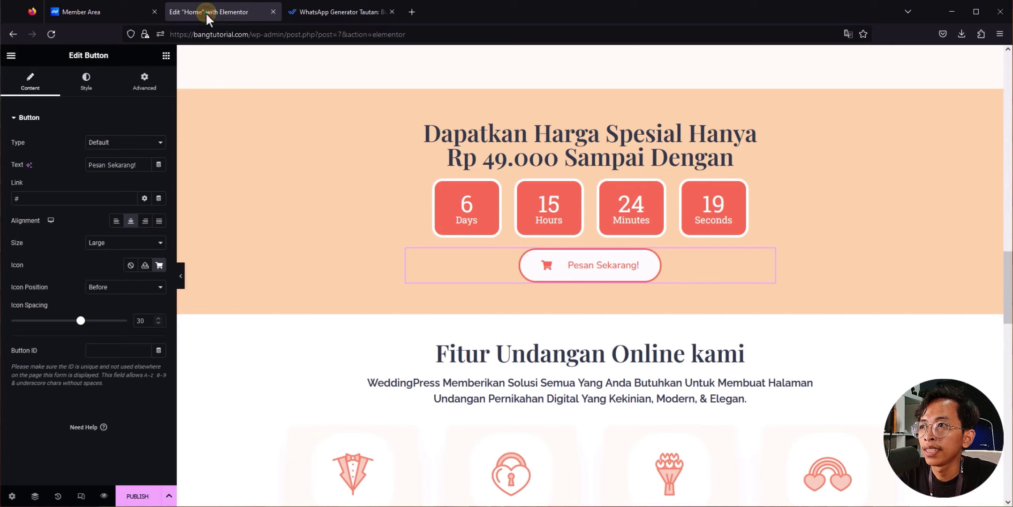
Step: Replace the Pesan Sekarang! button's '#' link with the copied wa.me WhatsApp URL
left_click(18, 199)
double_click(53, 198)
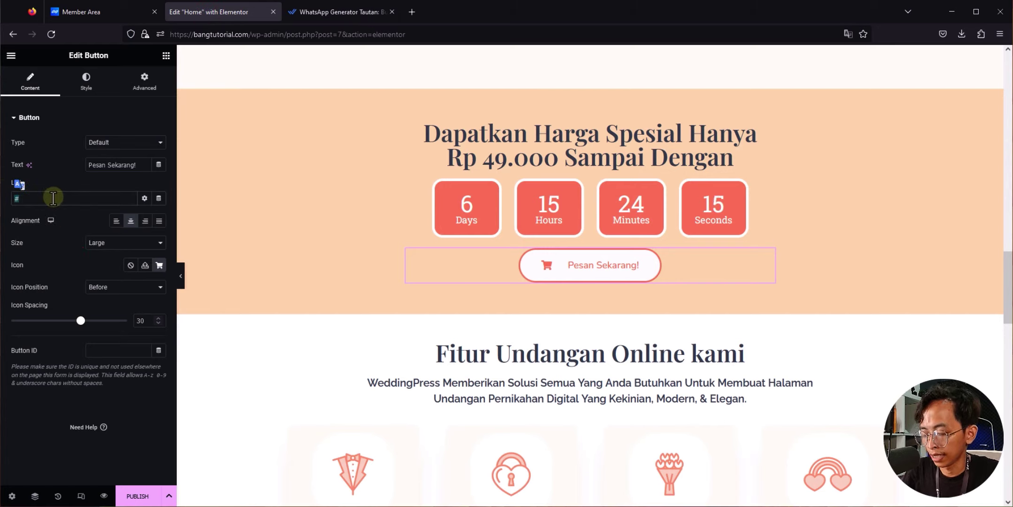
key("ctrl+v")
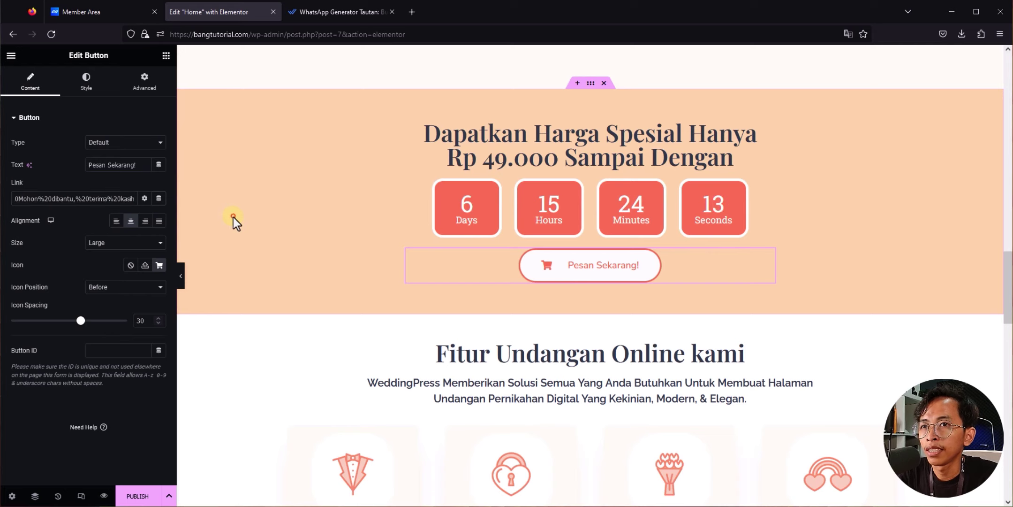
left_click(233, 217)
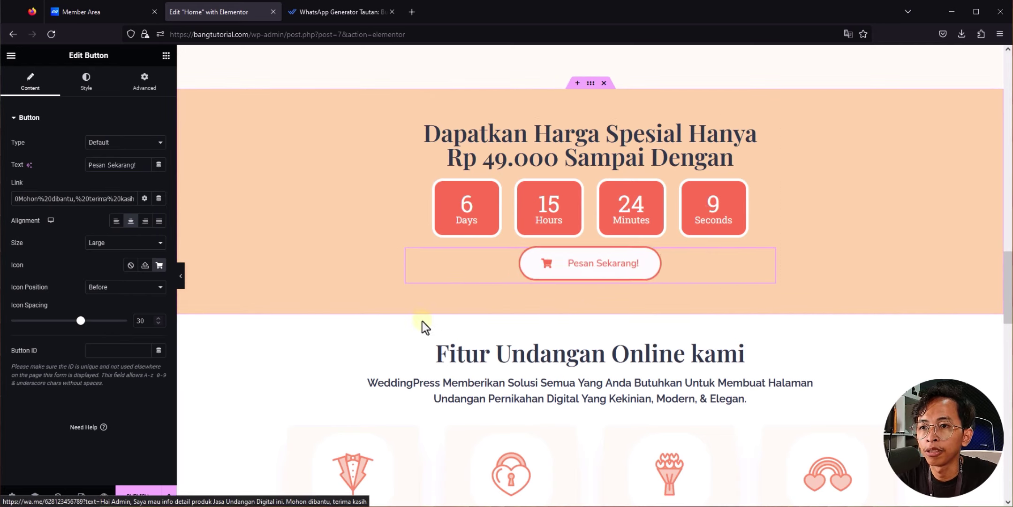
scroll(420, 321, "down", 8)
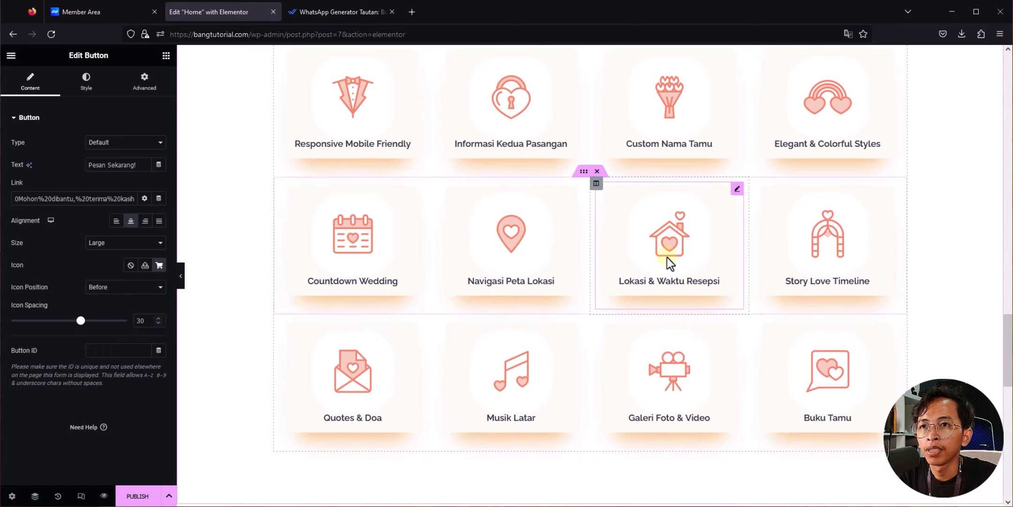
scroll(620, 263, "down", 5)
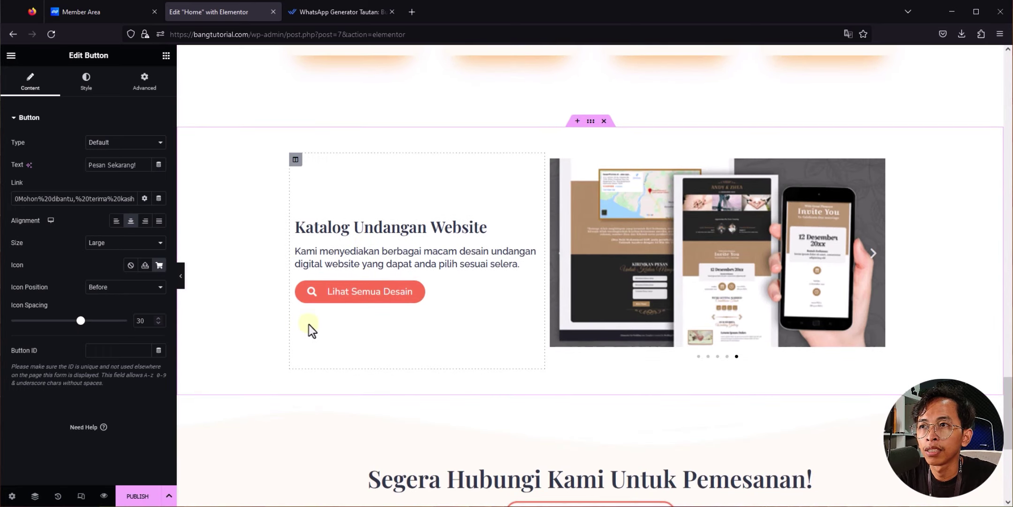
scroll(282, 325, "down", 3)
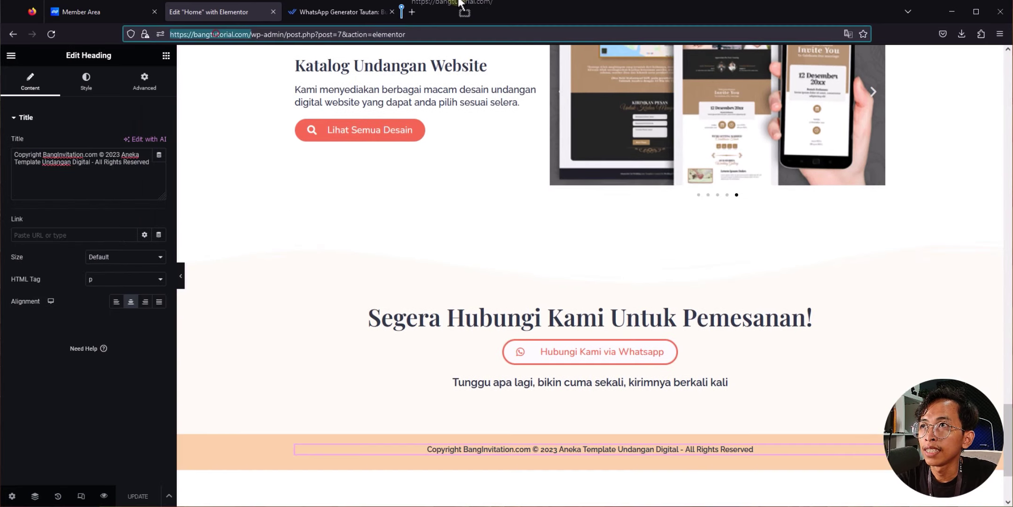
left_click_drag(460, 6, 493, 2)
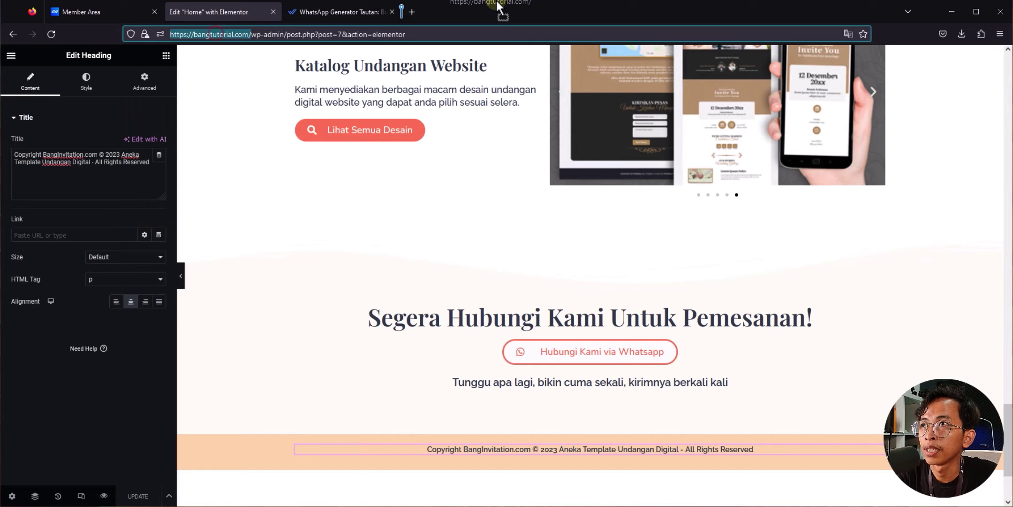
Step: Check the live site in a new tab, then go to its admin dashboard
left_click_drag(496, 1, 497, 2)
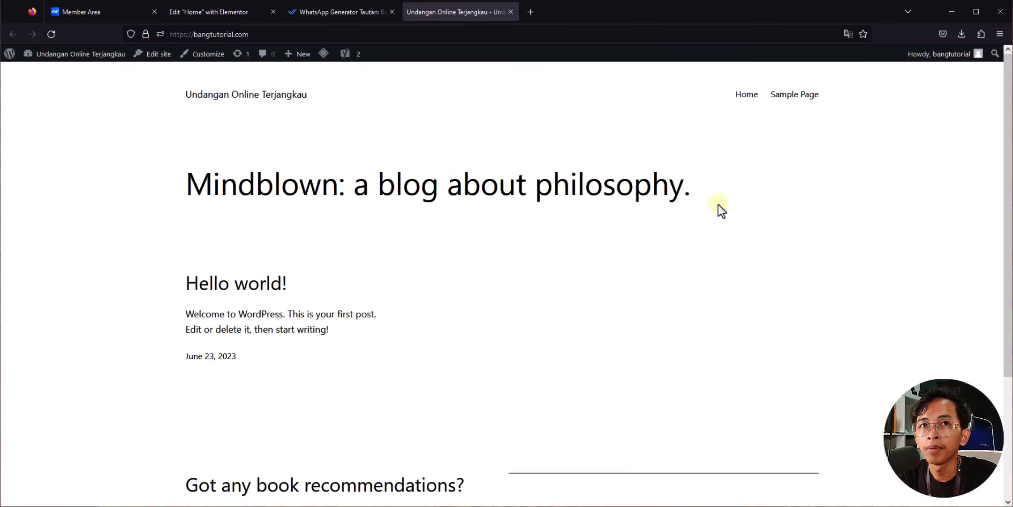
scroll(719, 204, "down", 3)
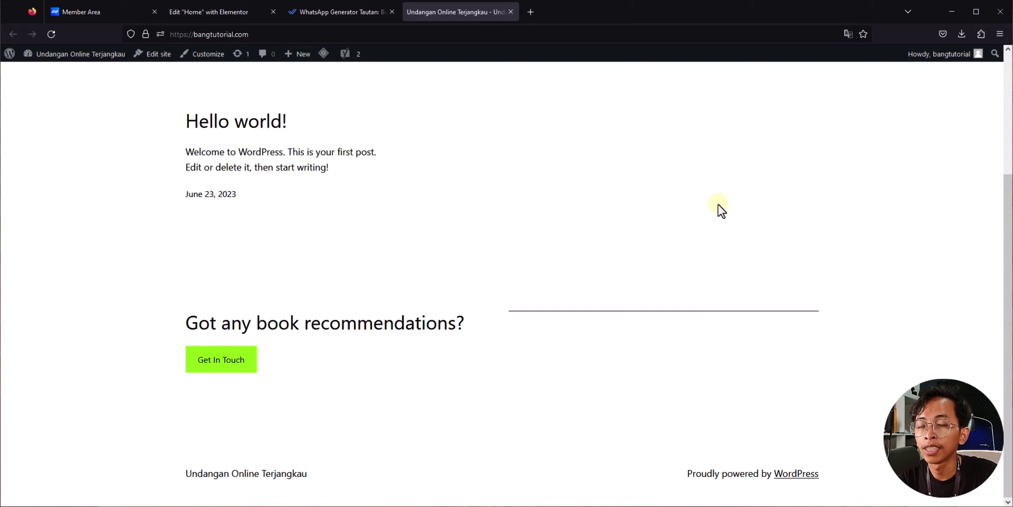
scroll(718, 206, "up", 3)
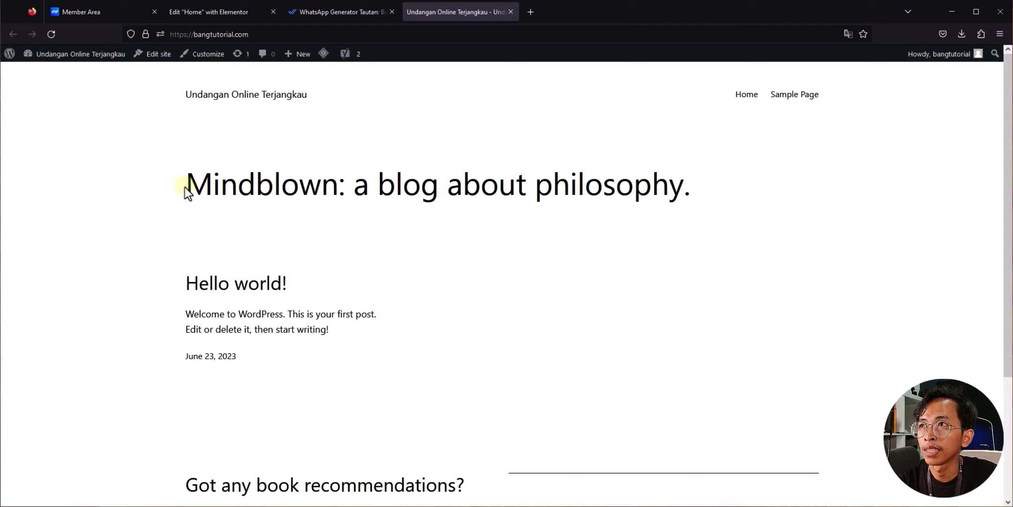
left_click(52, 55)
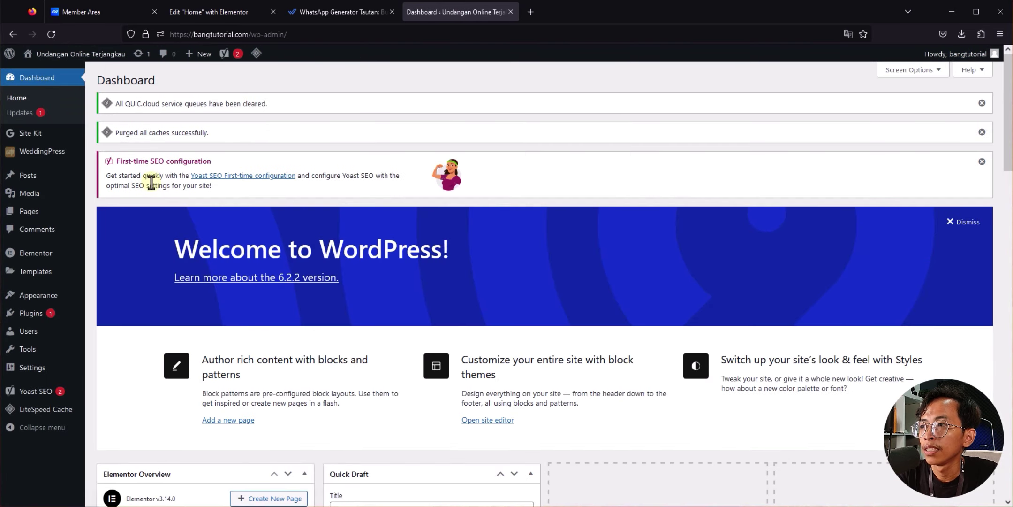
Step: In Reading Settings, choose A static page with Home as homepage, save, and open the homepage
mouse_move(30, 376)
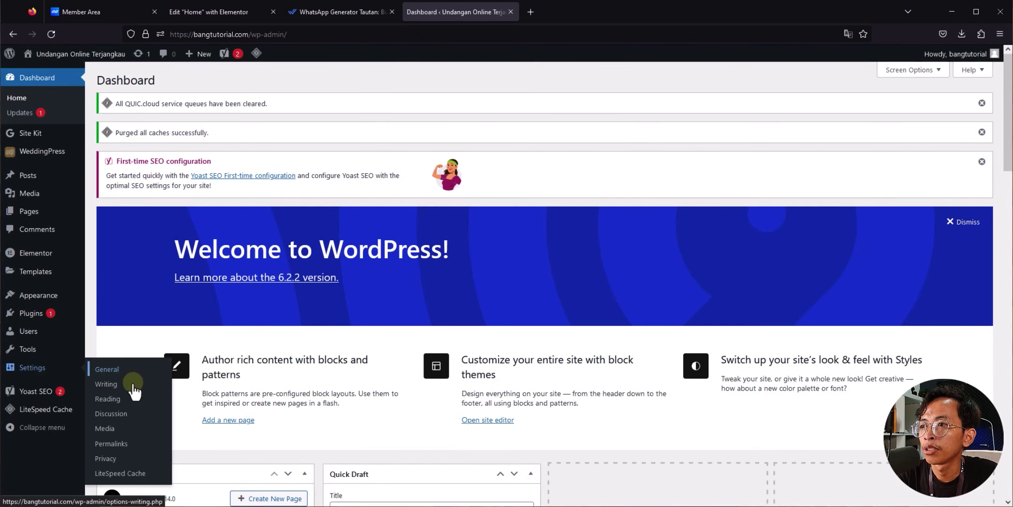
left_click(126, 400)
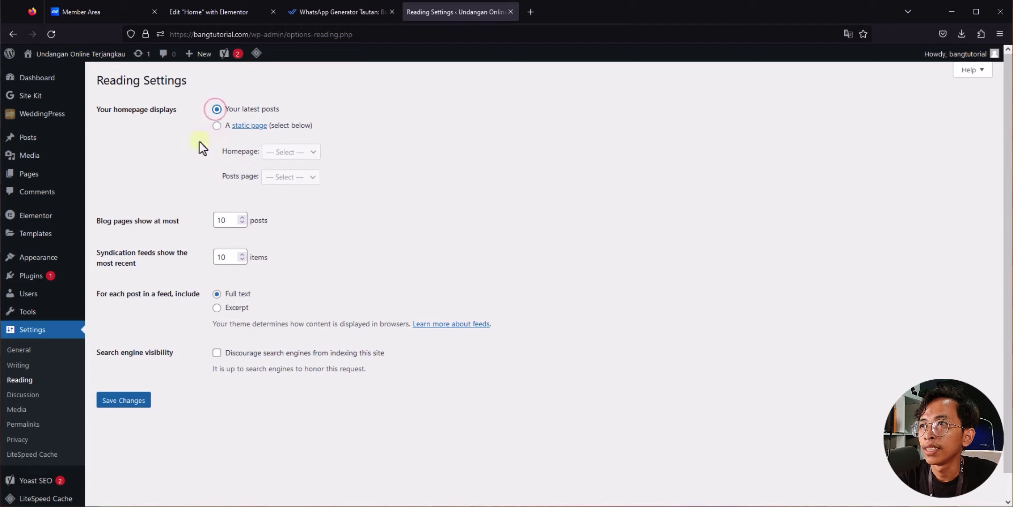
left_click(216, 126)
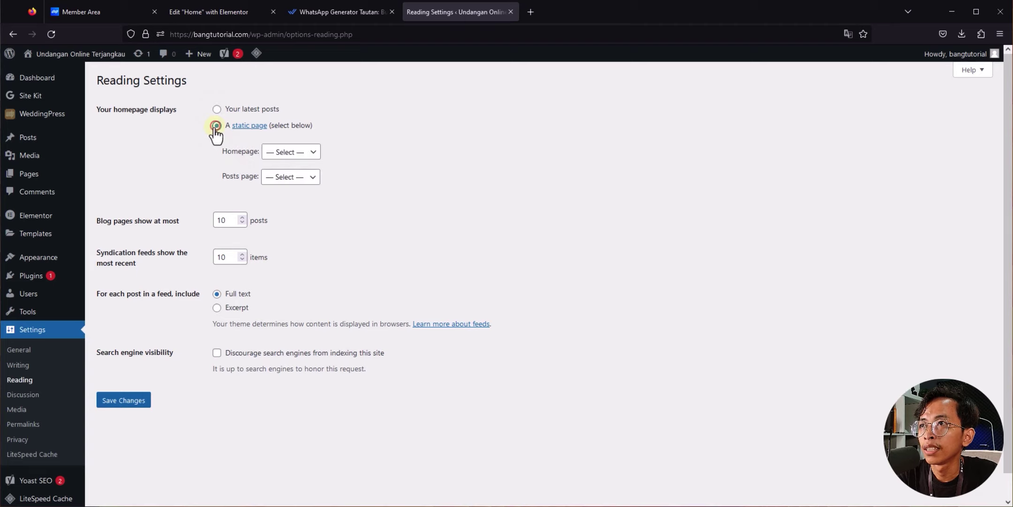
left_click(304, 153)
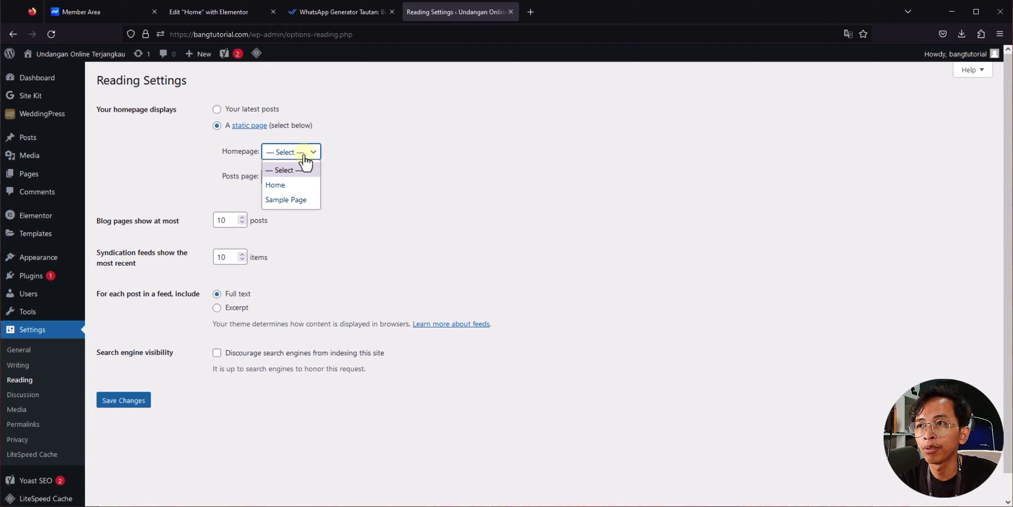
left_click(283, 186)
left_click(213, 14)
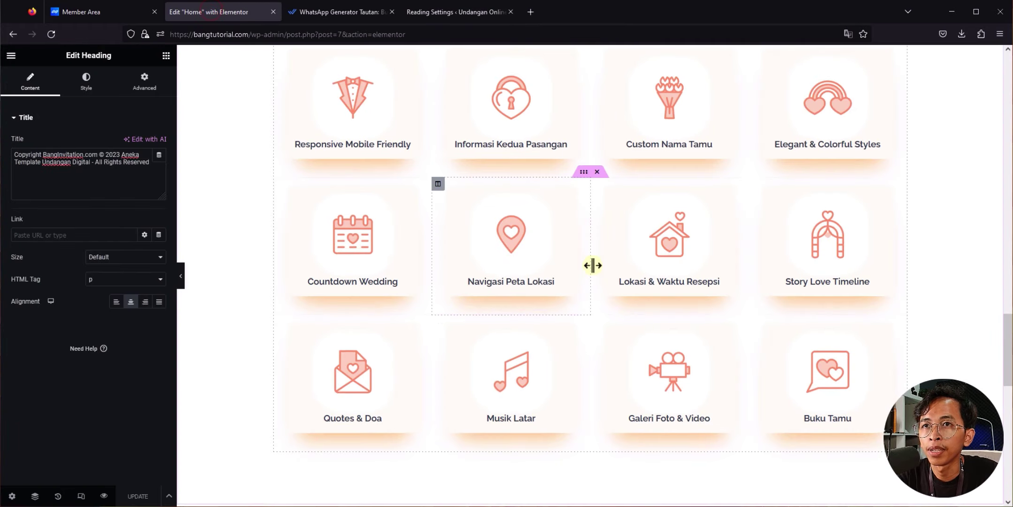
scroll(593, 264, "up", 10)
left_click(454, 13)
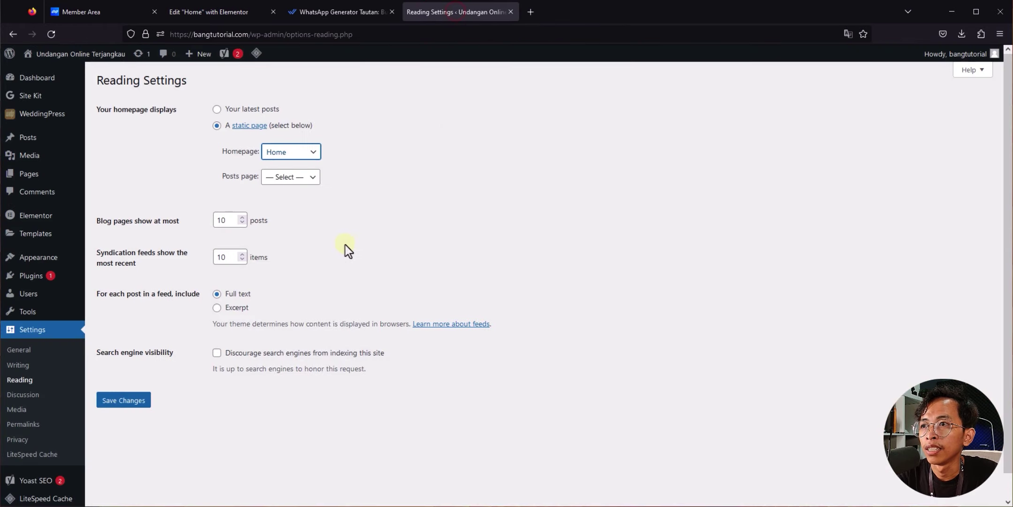
left_click(126, 402)
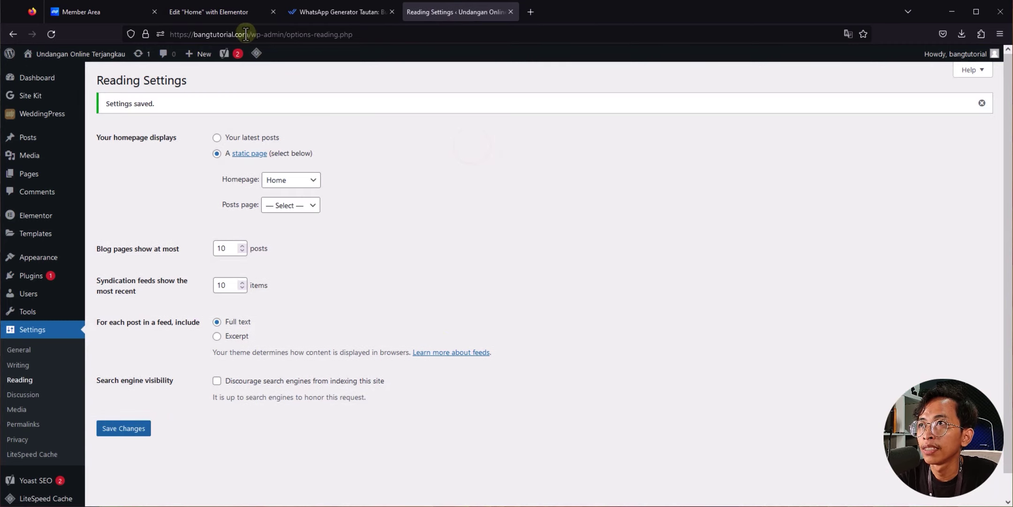
mouse_move(248, 34)
left_mouse_down()
mouse_move(529, 19)
mouse_move(540, 8)
left_mouse_up()
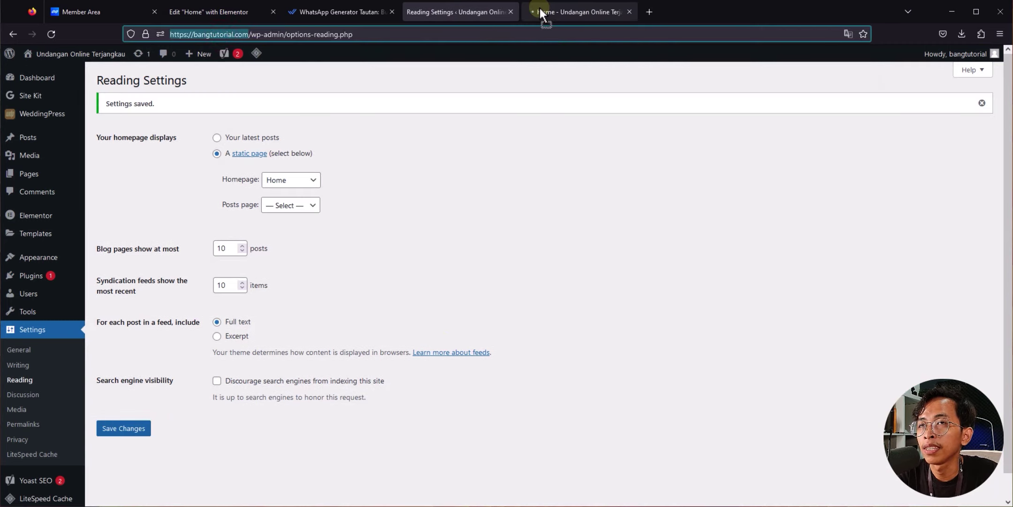
Step: On the live homepage, test that Pesan Sekarang! opens WhatsApp with the prefilled message
left_click(540, 10)
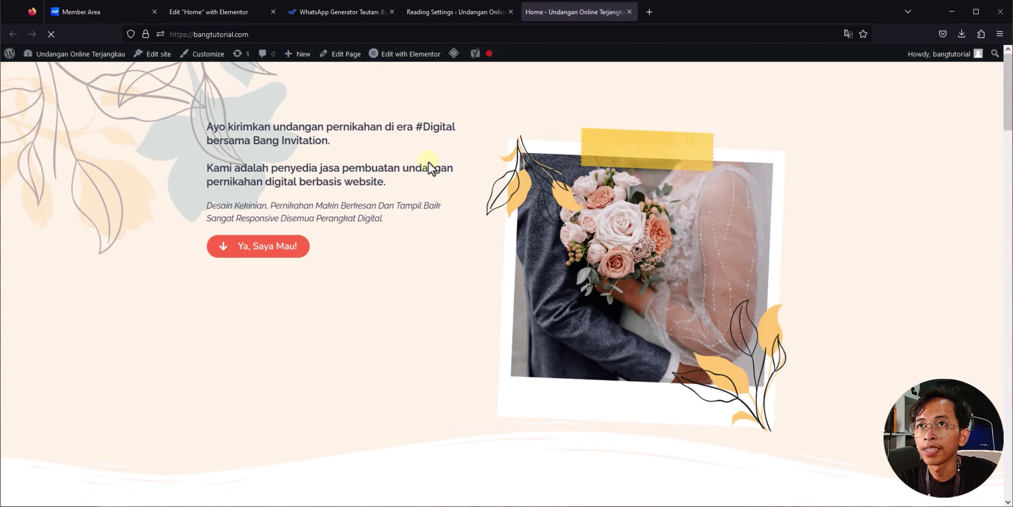
scroll(417, 206, "down", 5)
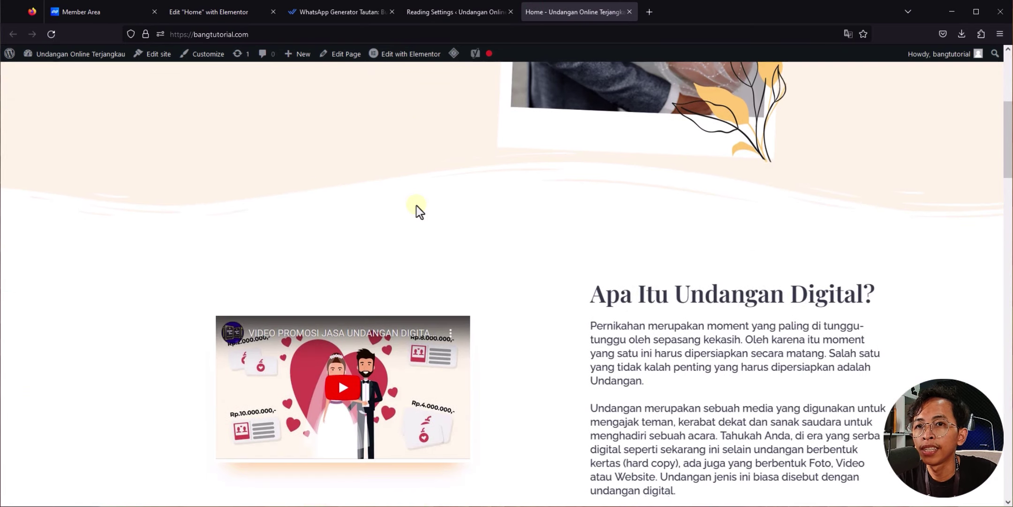
scroll(417, 206, "down", 10)
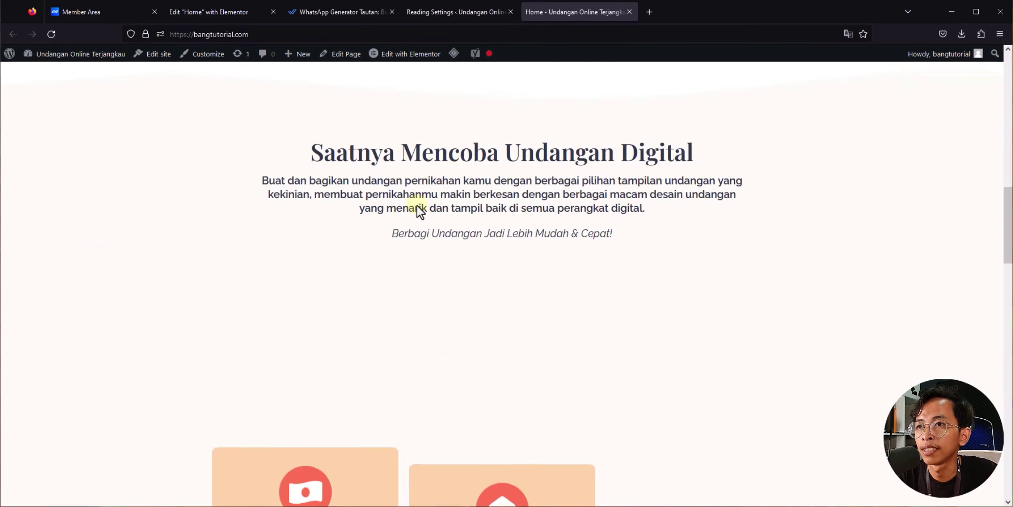
scroll(417, 206, "down", 11)
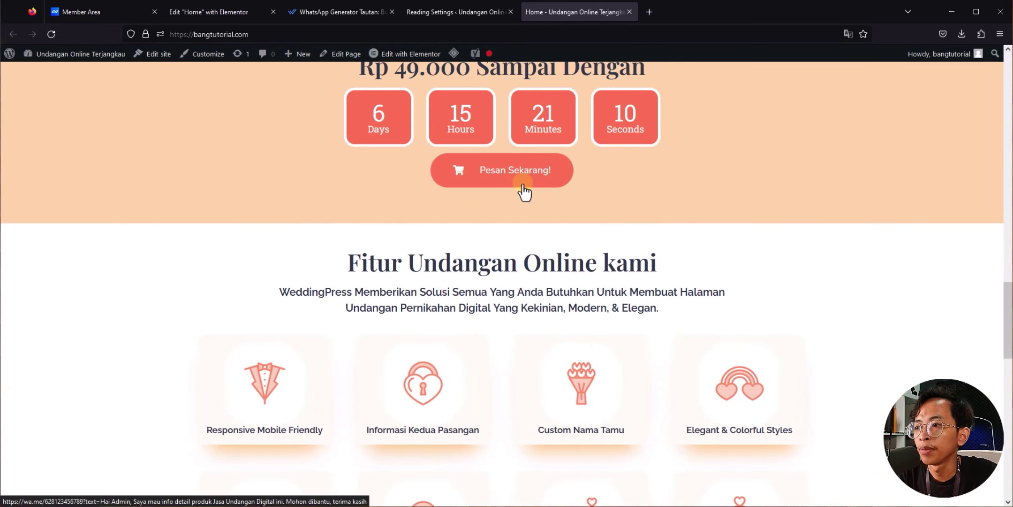
left_click(523, 186)
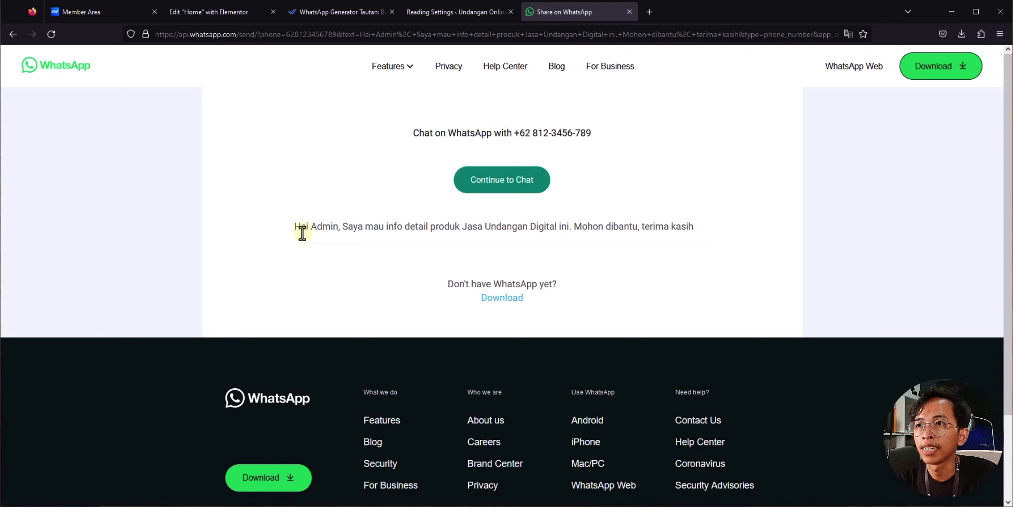
left_click_drag(295, 229, 692, 232)
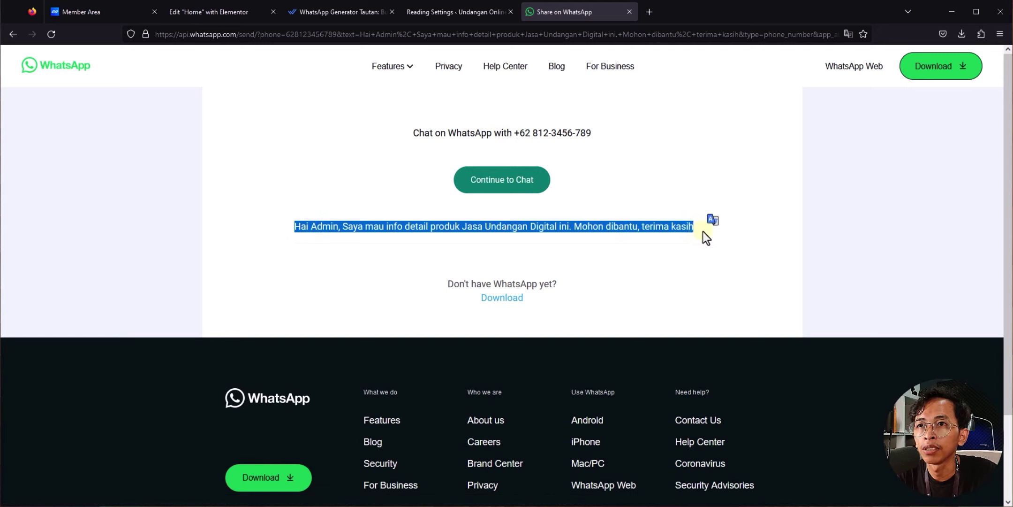
left_click(707, 230)
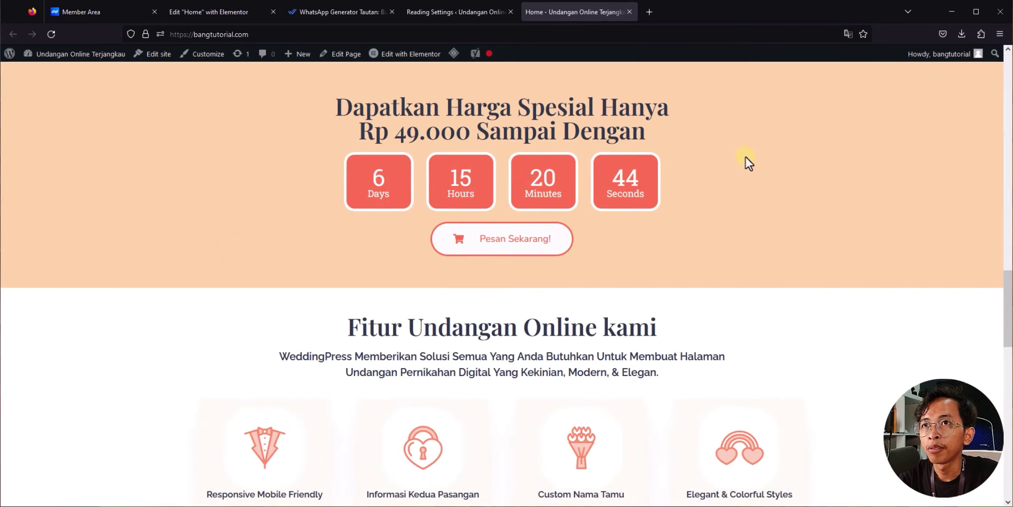
Step: Test the Lihat Semua Desain catalog button, then return to the Reading Settings tab
scroll(746, 157, "down", 8)
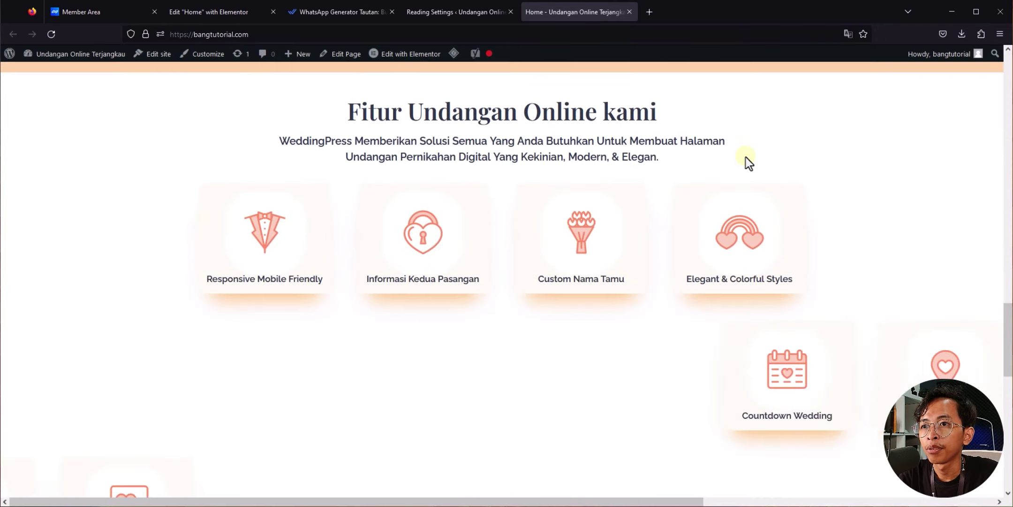
scroll(746, 158, "down", 4)
scroll(176, 214, "down", 2)
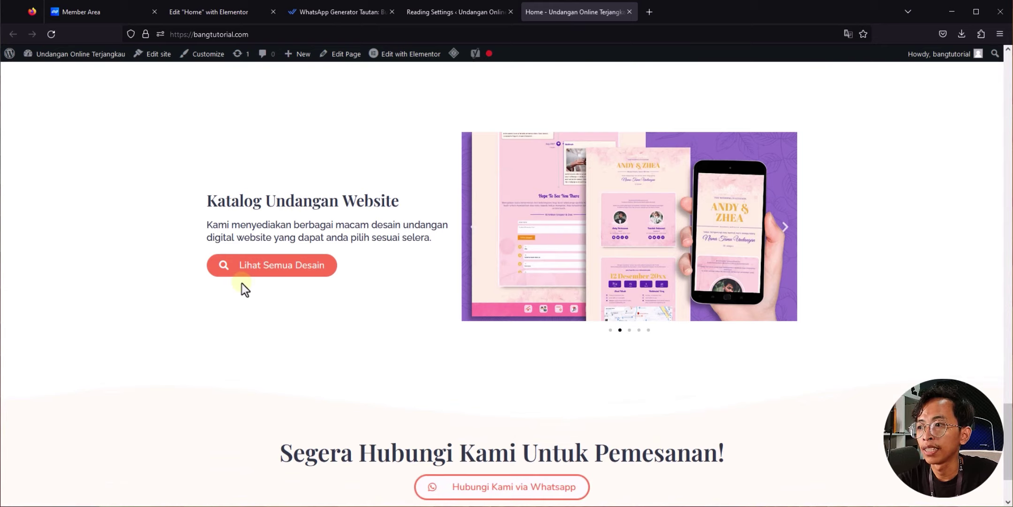
left_click(294, 265)
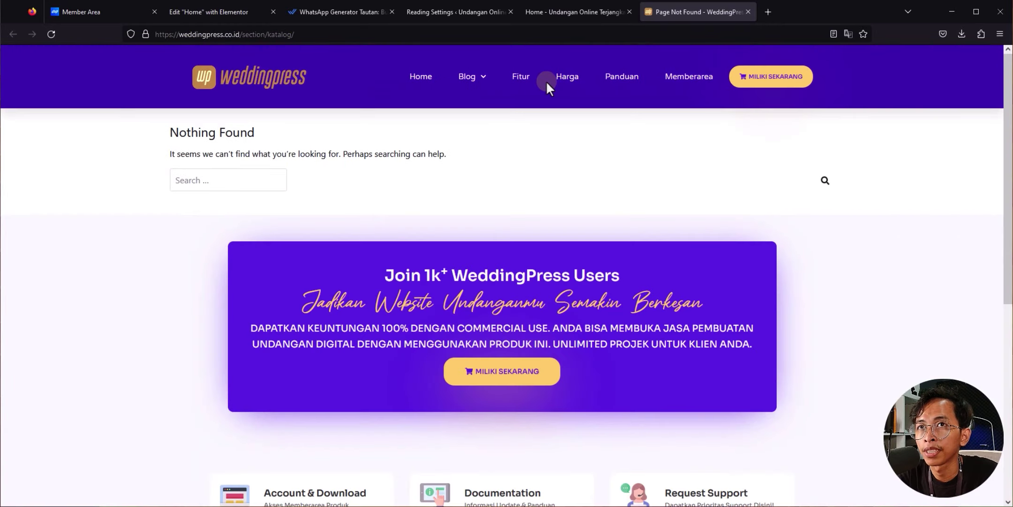
left_click(581, 13)
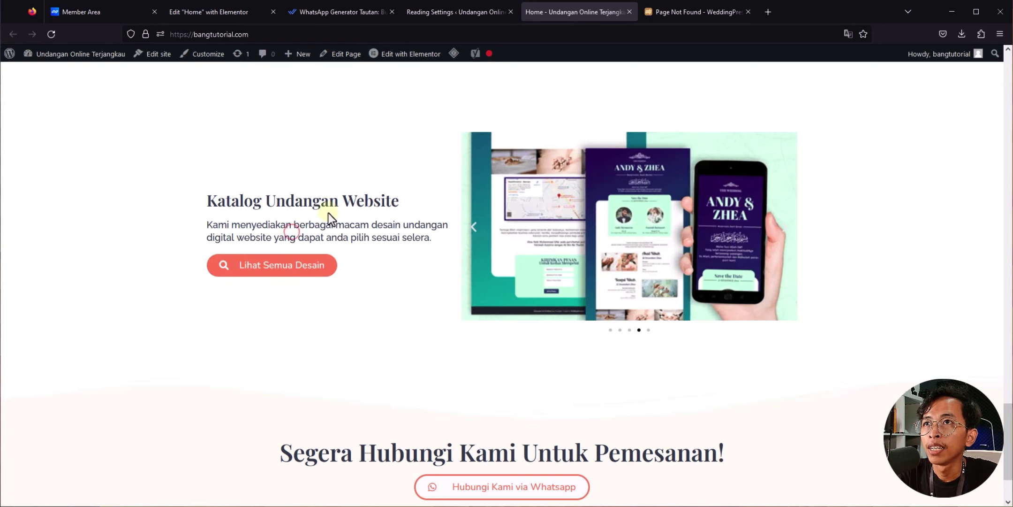
left_click(420, 16)
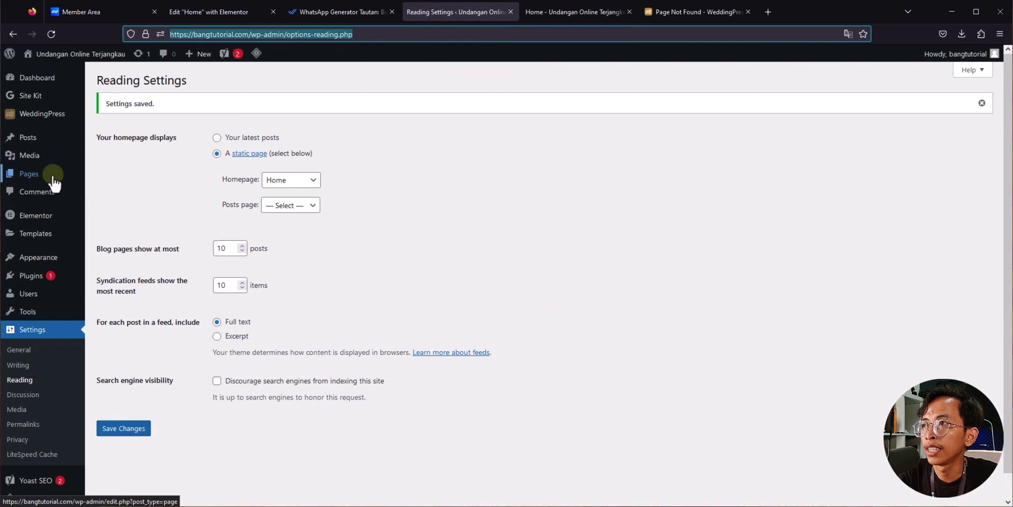
Step: Add a new page titled 'Katalog' and set its template to Elementor Canvas
left_click(143, 190)
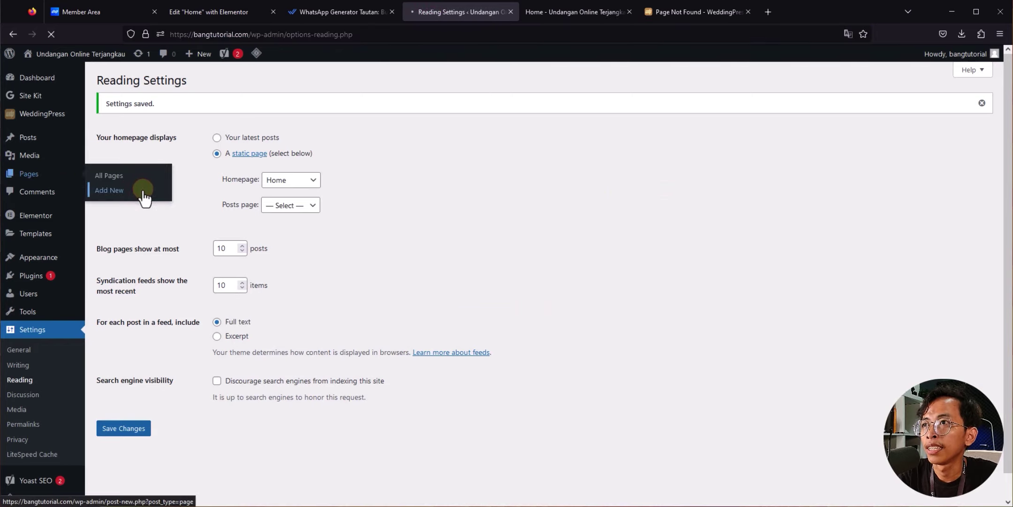
type("Ka")
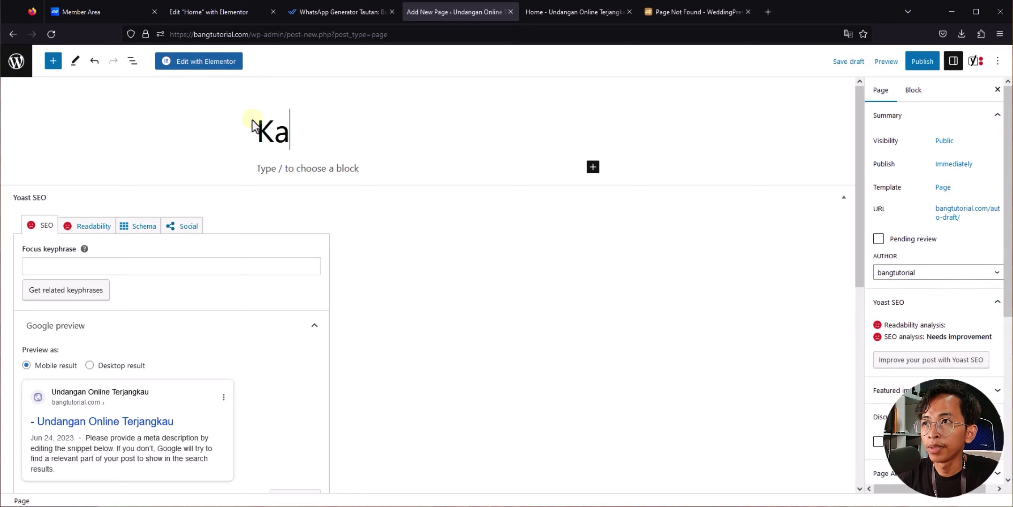
type("talog")
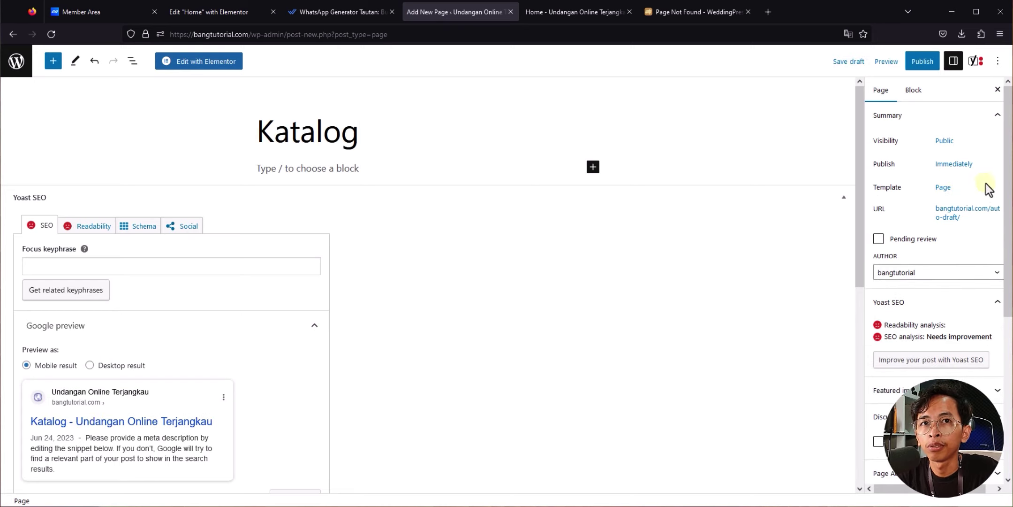
left_click(941, 188)
left_click(884, 261)
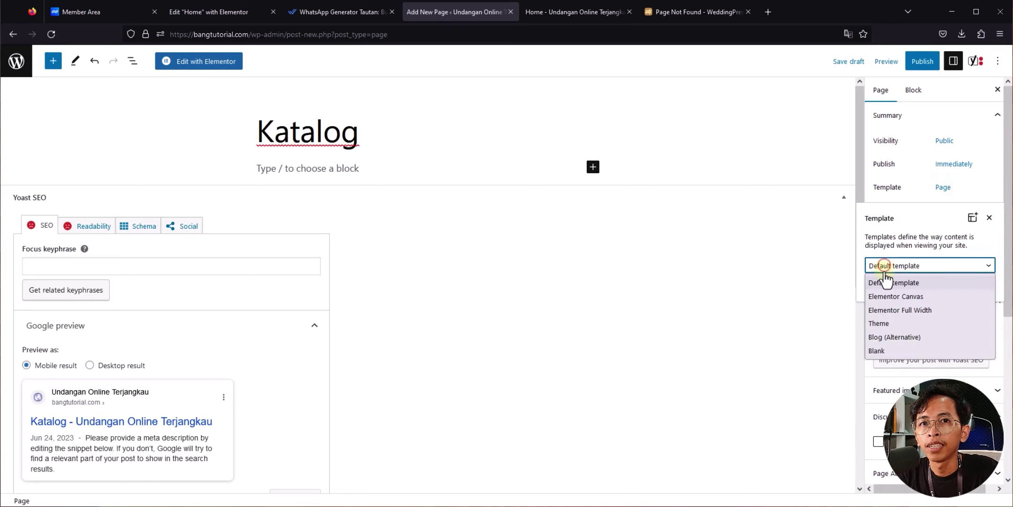
left_click(881, 299)
left_click(911, 197)
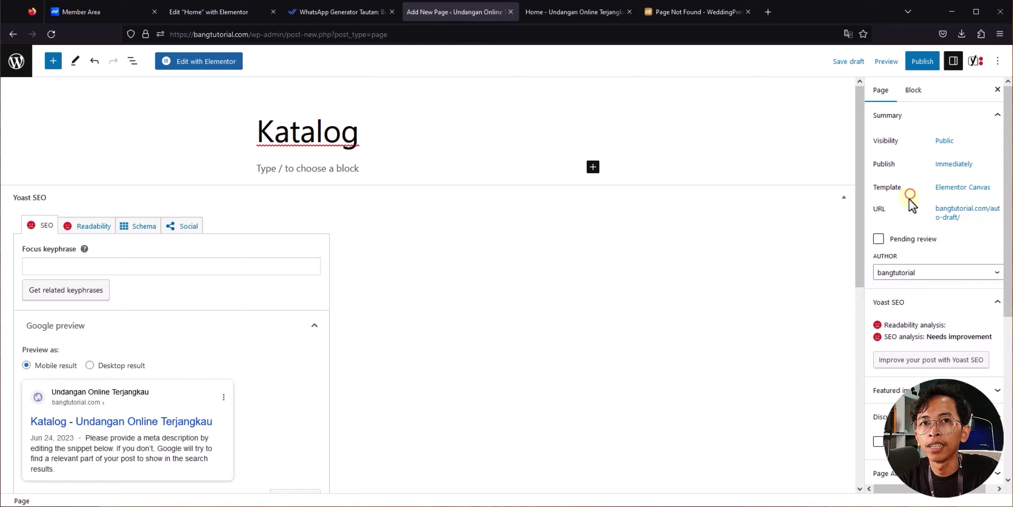
Step: Confirm the /katalog/ permalink and open the page in Elementor
left_click(952, 214)
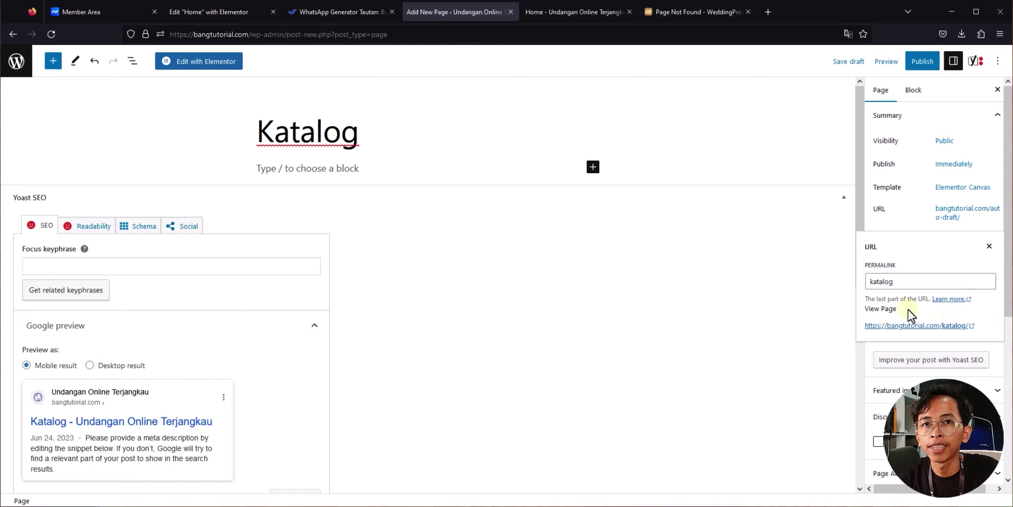
left_click(910, 226)
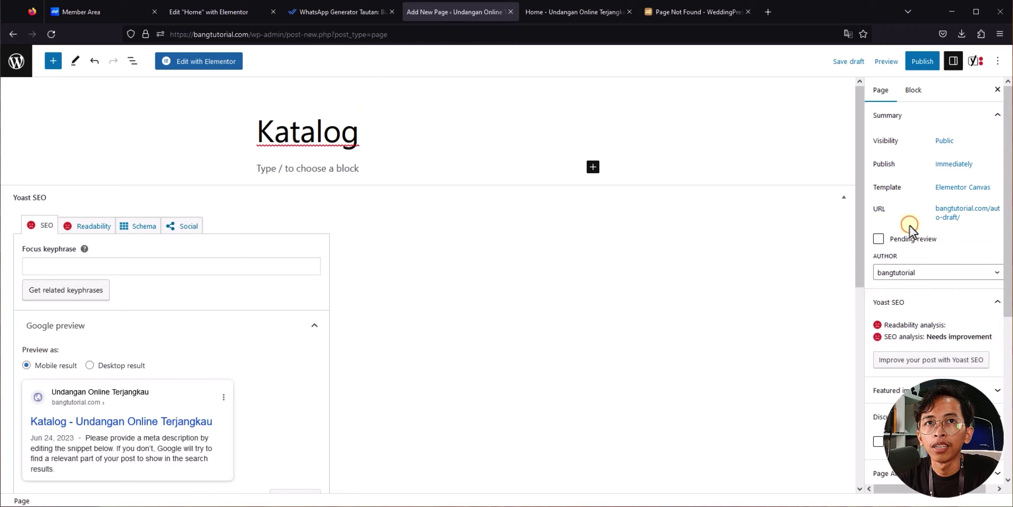
left_click(219, 60)
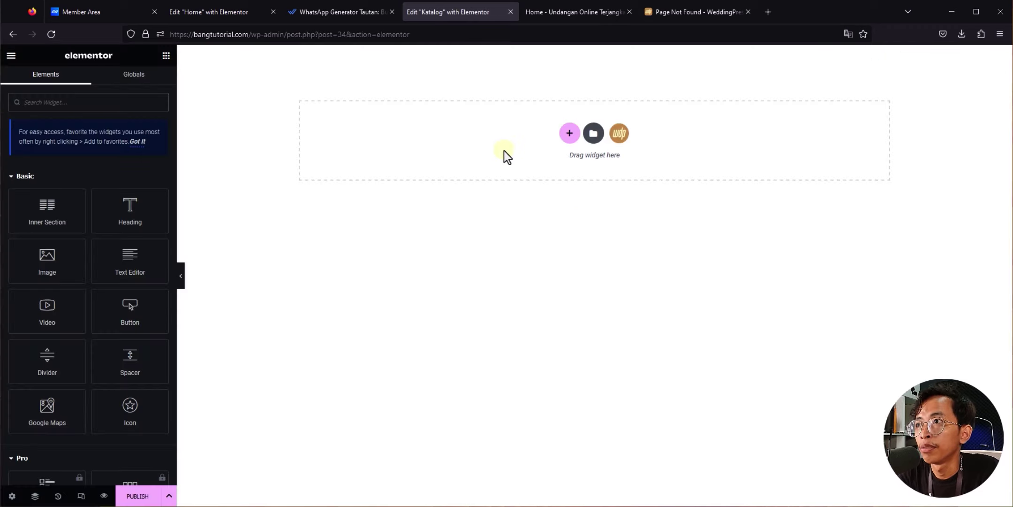
Step: Insert the 'Katalog Weddingpress' layout from the WeddingPress library's OTHERS > KATALOG items
left_click(622, 137)
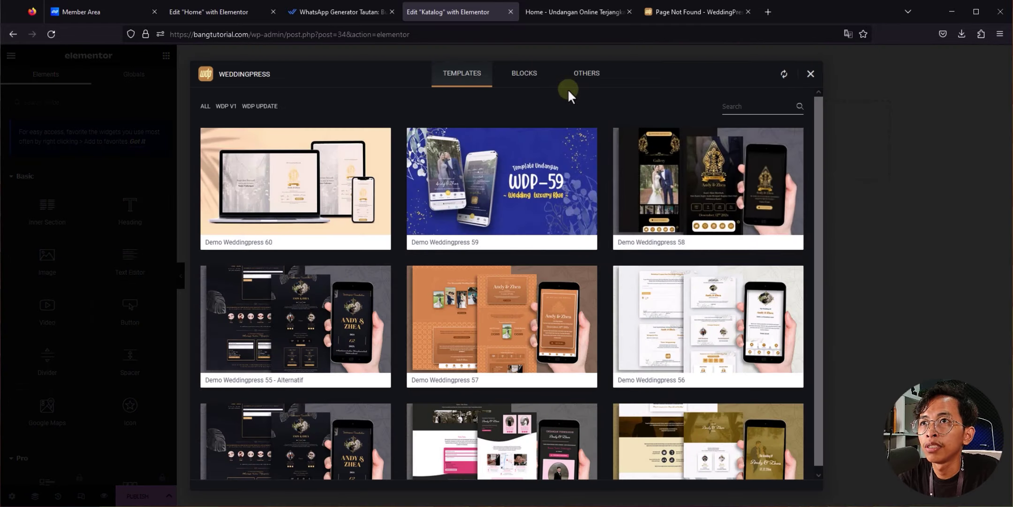
left_click(590, 79)
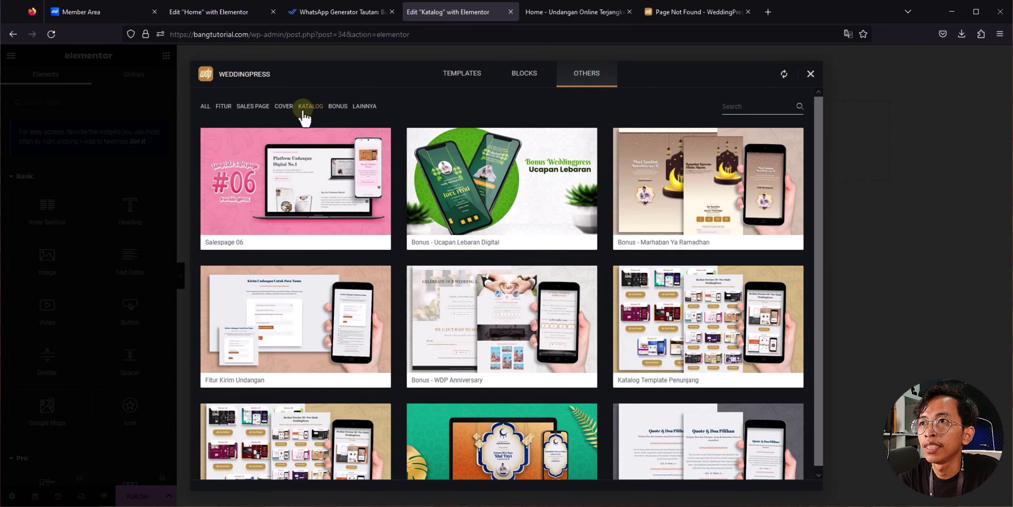
left_click(303, 113)
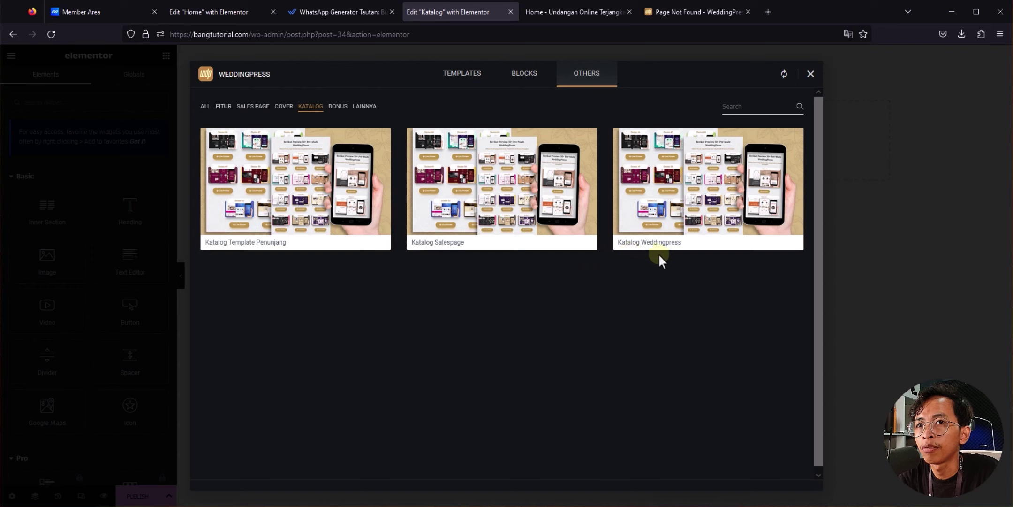
left_click(653, 240)
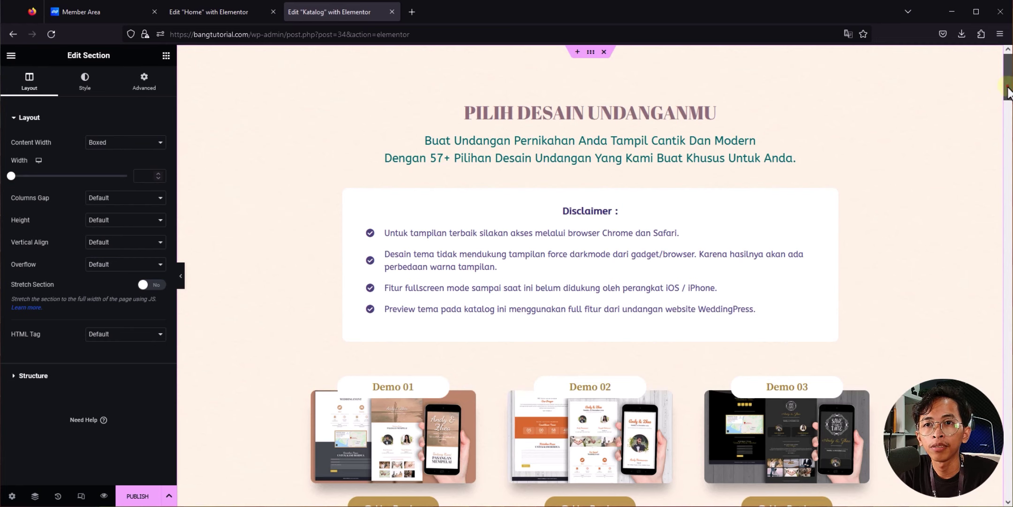
Step: Scroll through the inserted 'PILIH DESAIN UNDANGANMU' demo cards and their Live Preview buttons
scroll(1007, 89, "down", 3)
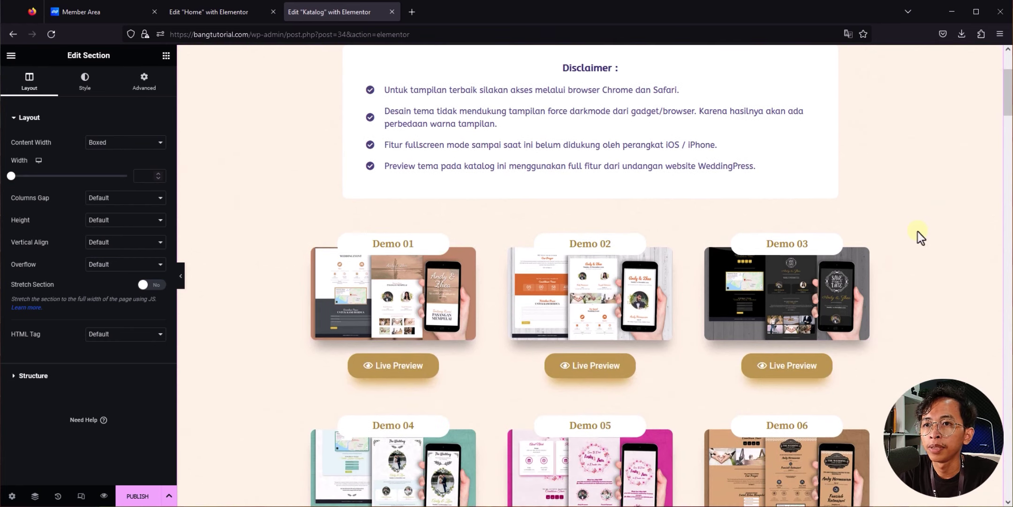
scroll(917, 231, "down", 3)
scroll(652, 255, "down", 3)
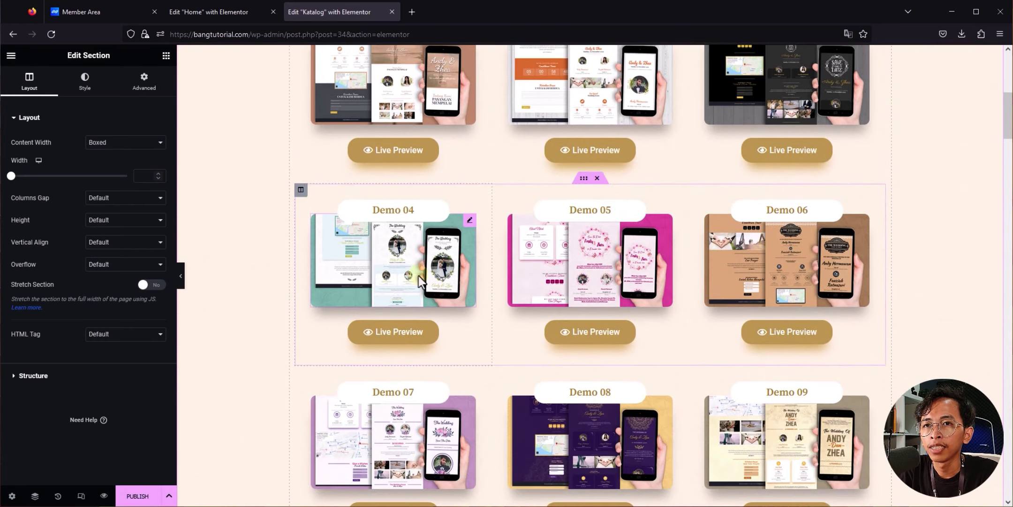
scroll(721, 264, "down", 3)
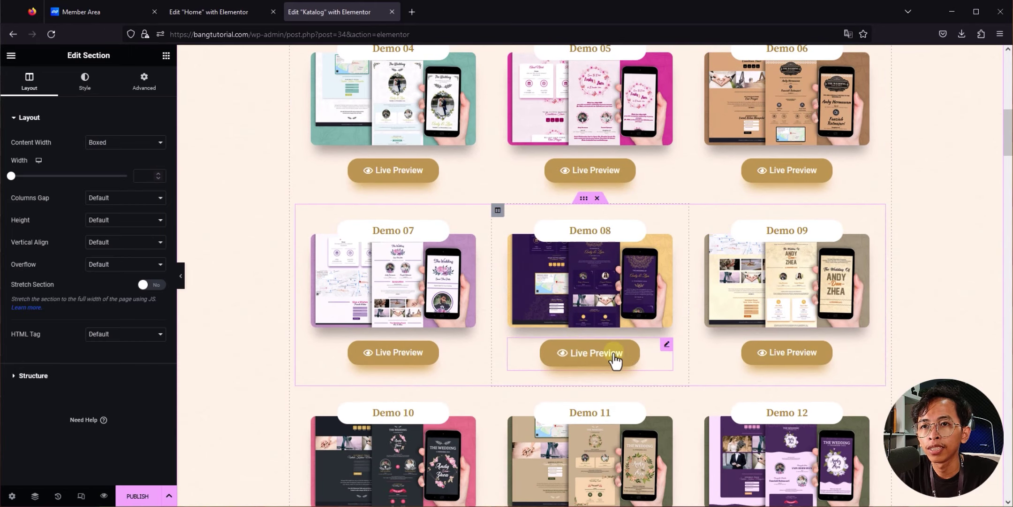
scroll(517, 359, "down", 3)
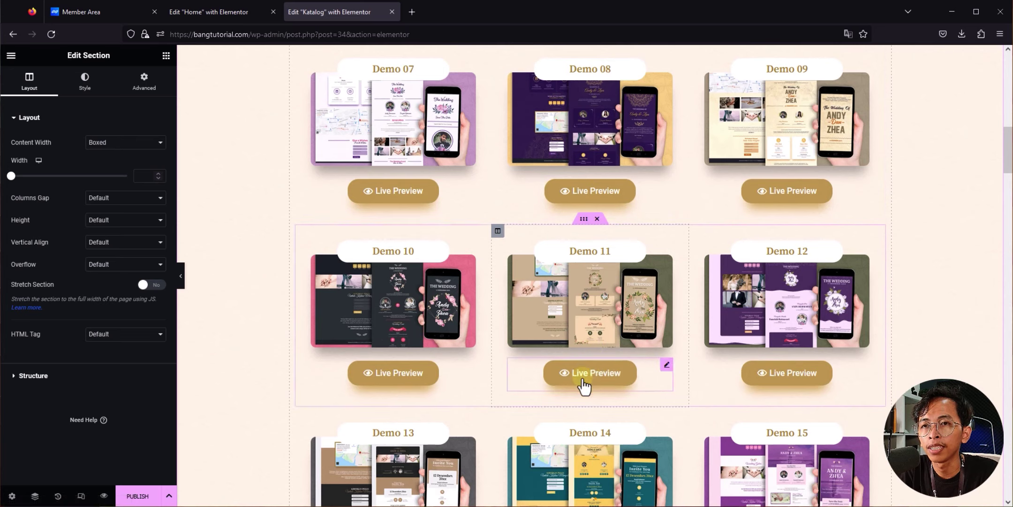
scroll(665, 308, "down", 6)
left_click_drag(1006, 202, 943, 132)
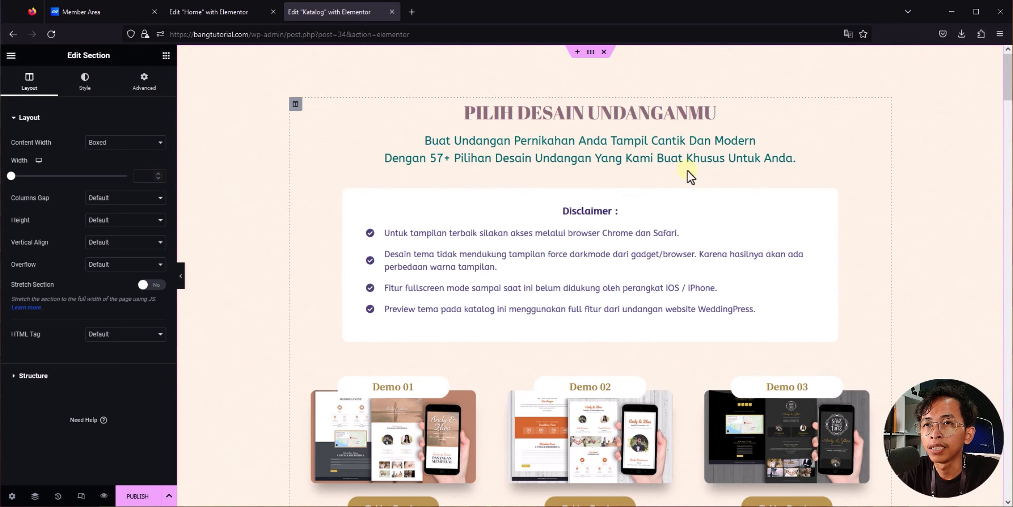
scroll(926, 143, "down", 10)
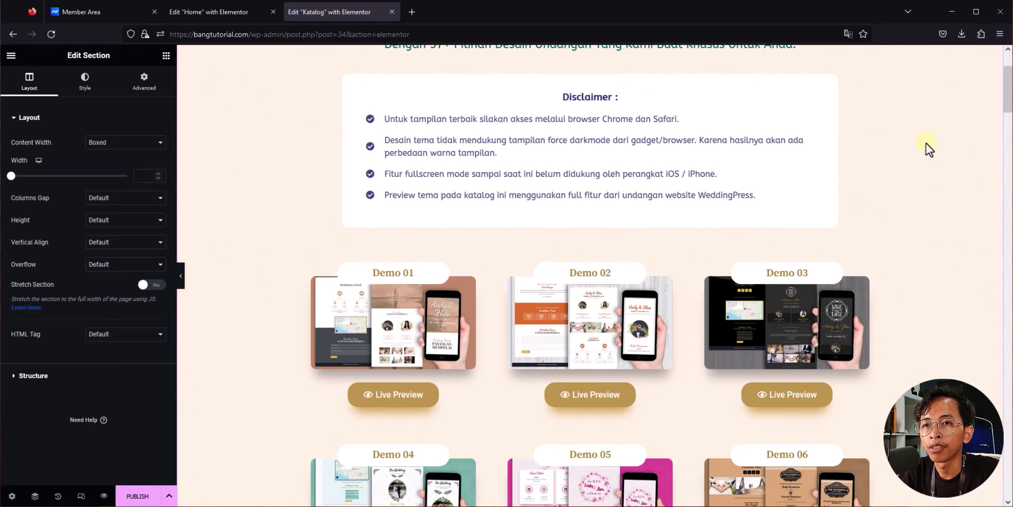
scroll(926, 143, "down", 4)
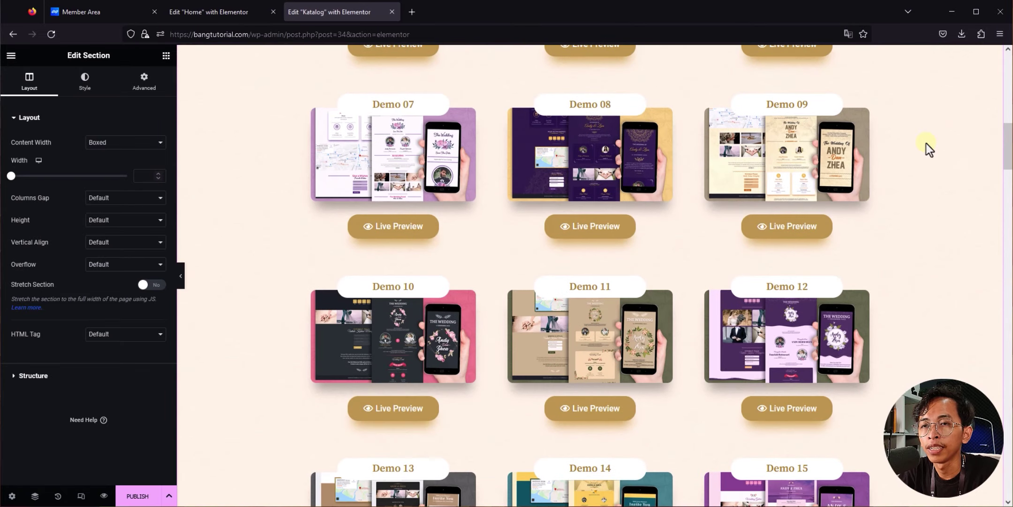
scroll(926, 143, "up", 13)
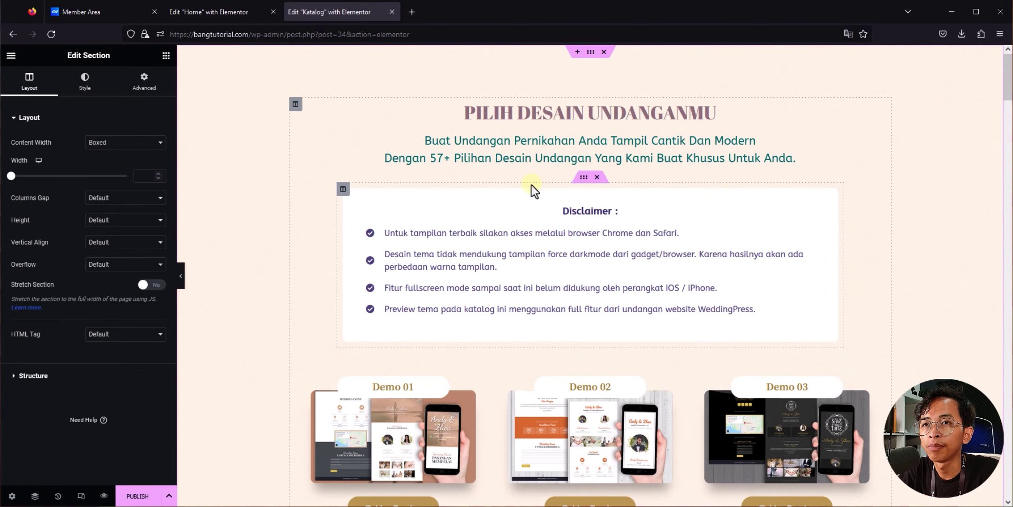
Step: Copy the 'Pesan Sekarang!' button from the Home page editor
left_click(236, 9)
scroll(564, 327, "up", 7)
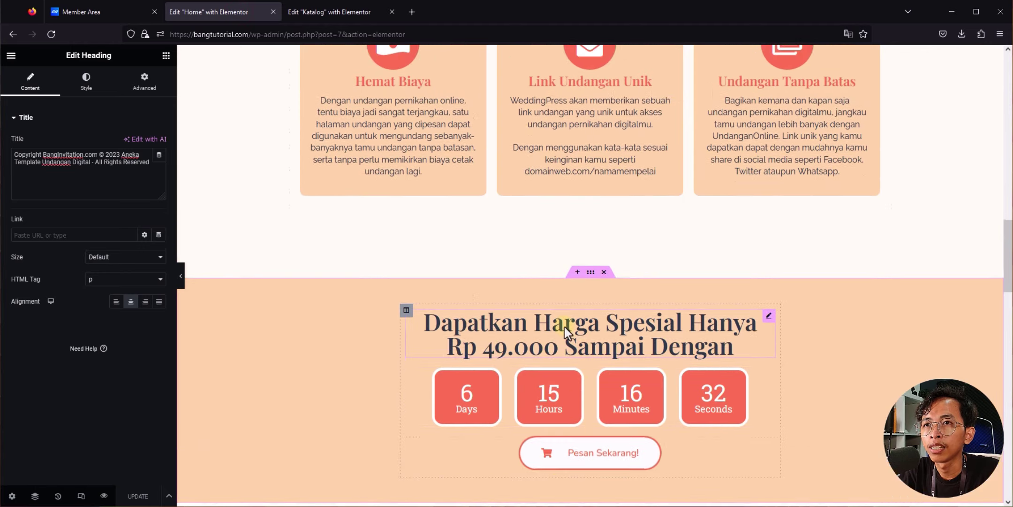
scroll(506, 281, "down", 10)
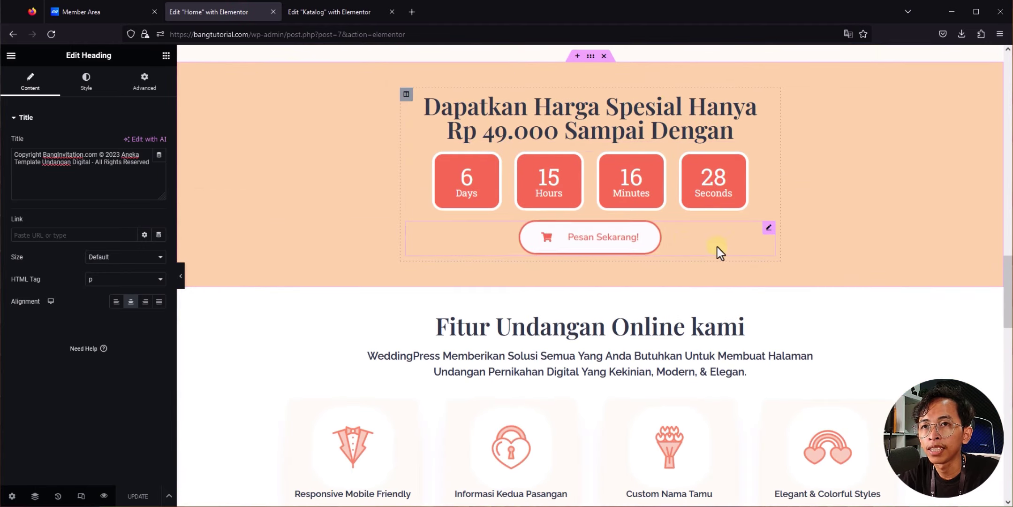
right_click(682, 240)
left_click(712, 294)
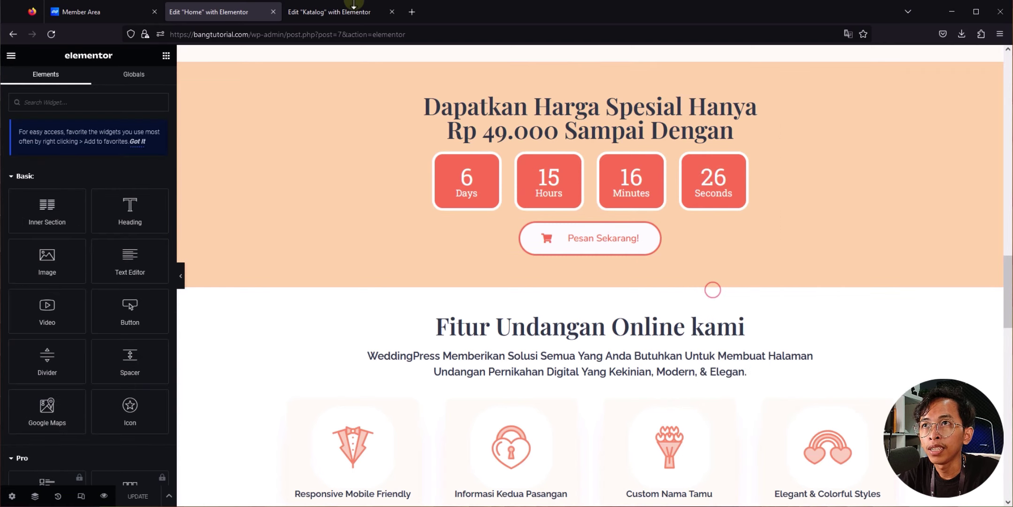
Step: Paste the button under the Katalog page subtitle and publish the Katalog page with Ctrl+S
key("ctrl+Tab")
right_click(878, 141)
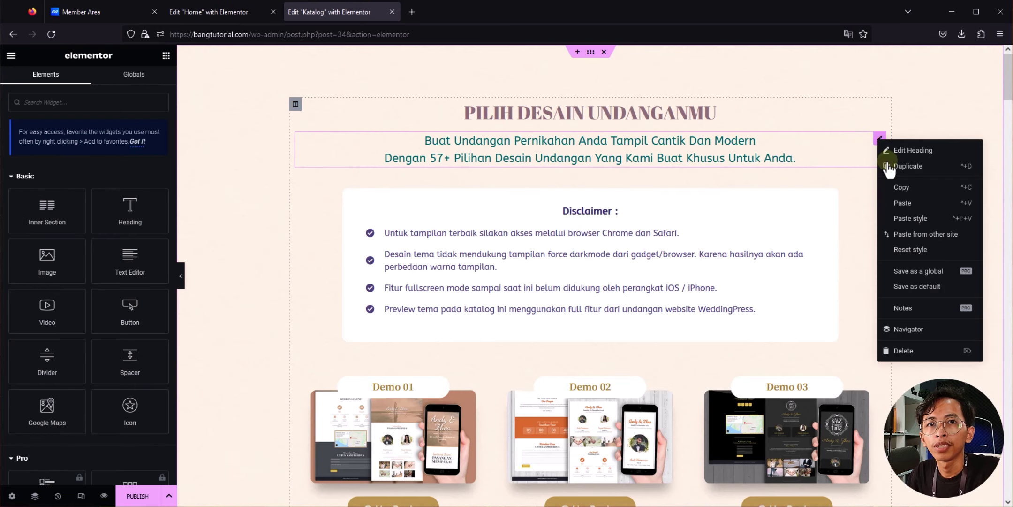
left_click(901, 203)
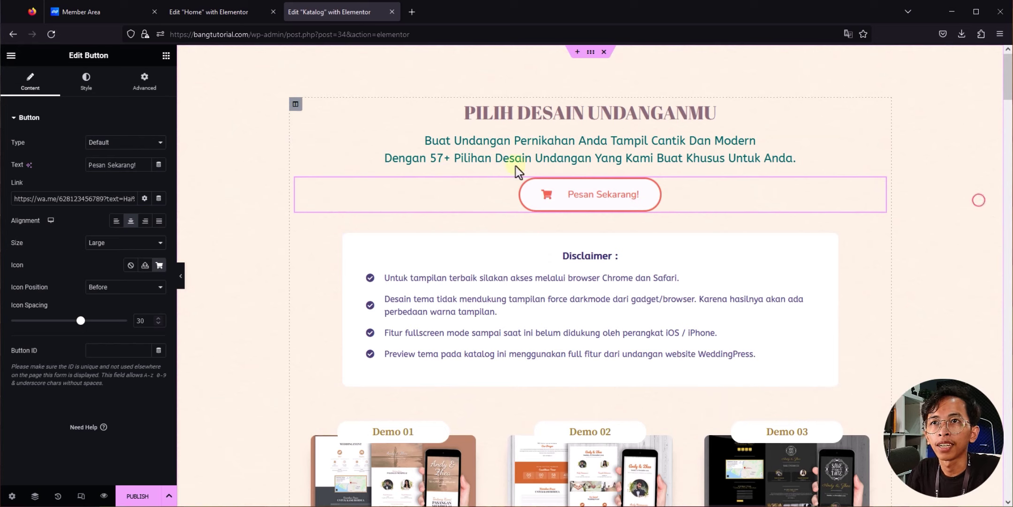
left_click(277, 107)
key("ctrl+s")
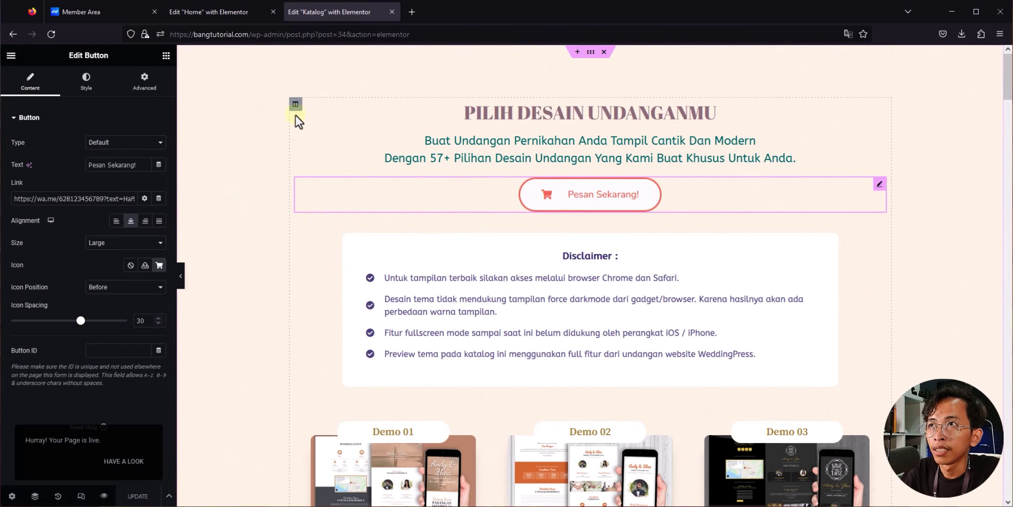
left_click(229, 10)
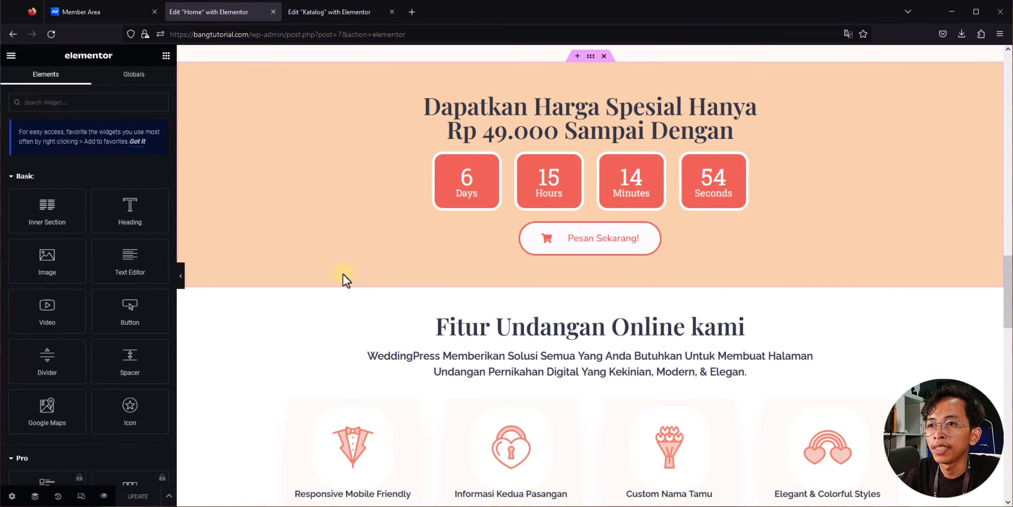
scroll(343, 274, "down", 15)
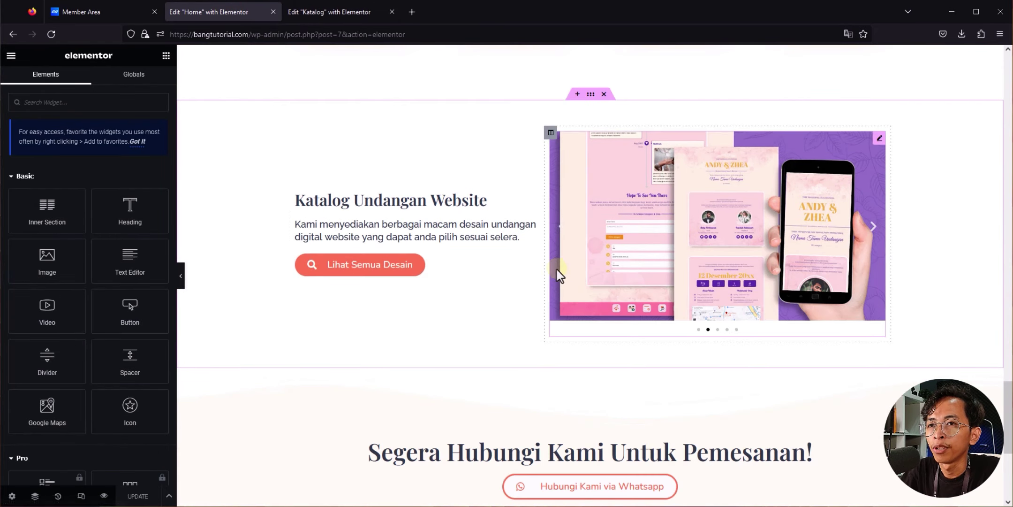
left_click(510, 264)
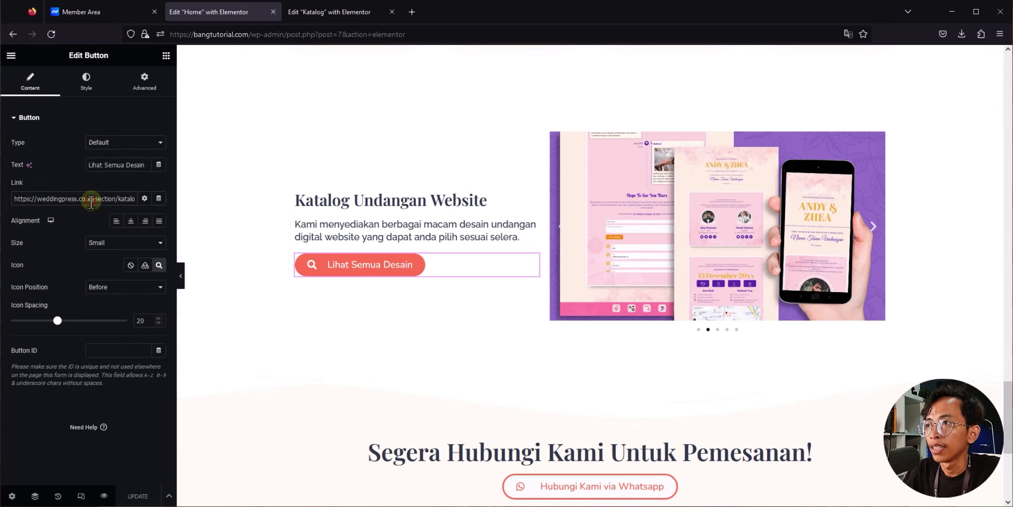
triple_click(25, 202)
key("BackSpace")
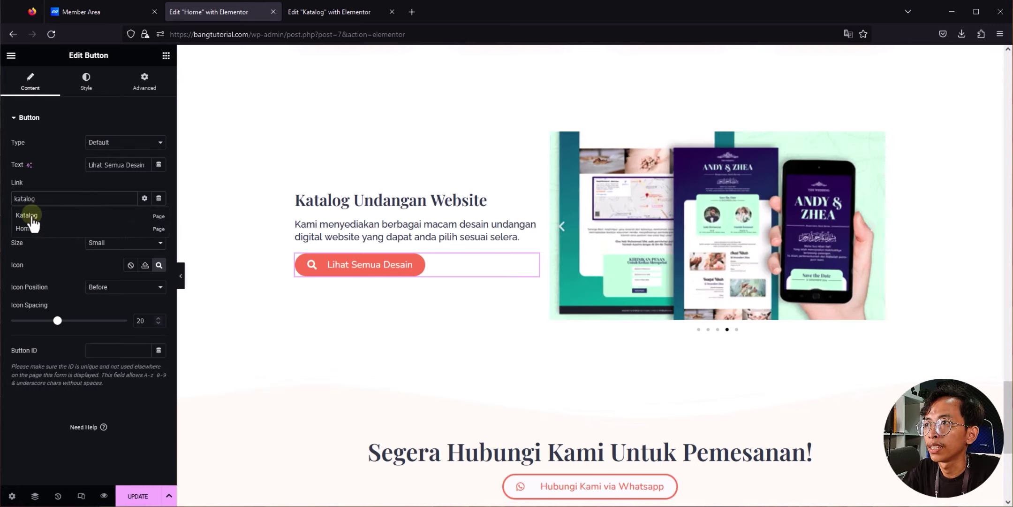
left_click(31, 216)
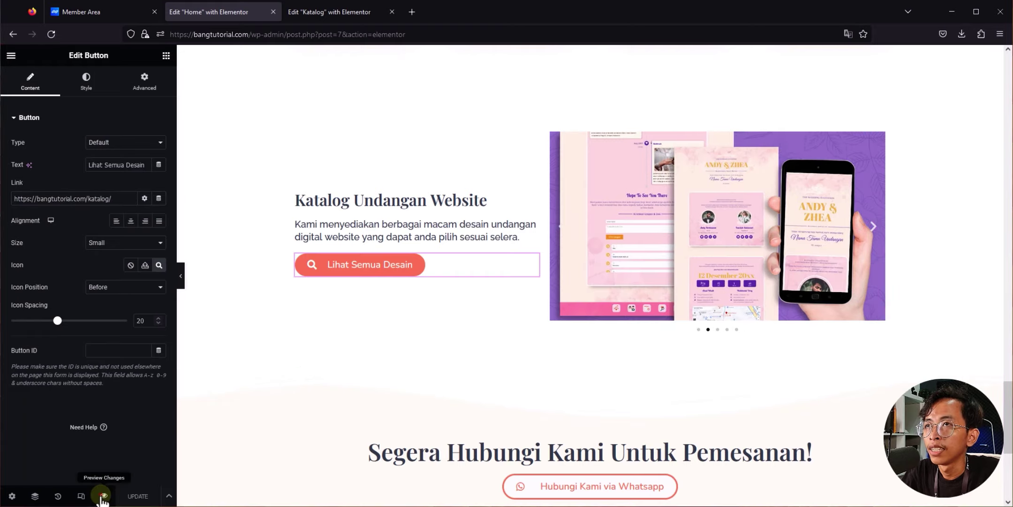
left_click(102, 495)
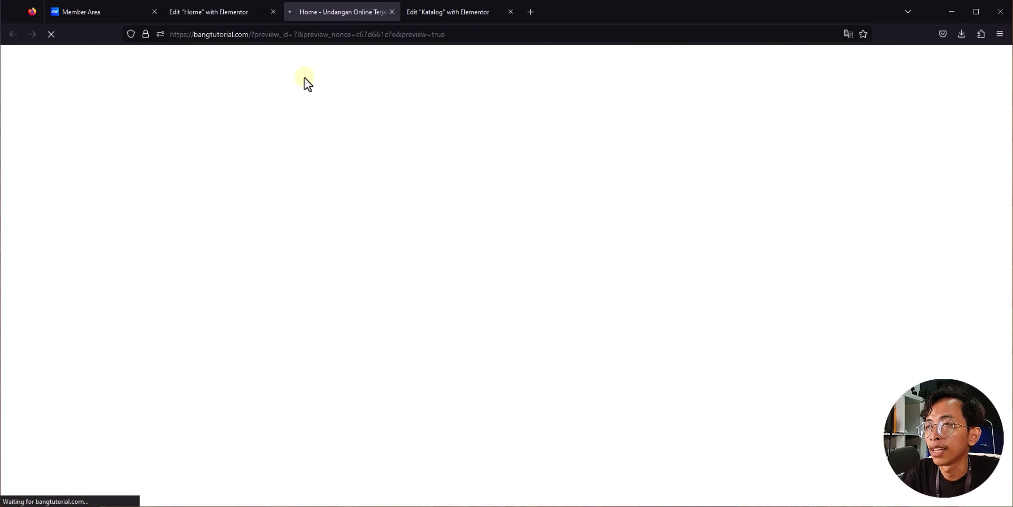
Step: From the Home preview, follow 'Lihat Semua Desain' to the Katalog page
scroll(364, 116, "down", 10)
scroll(430, 154, "down", 15)
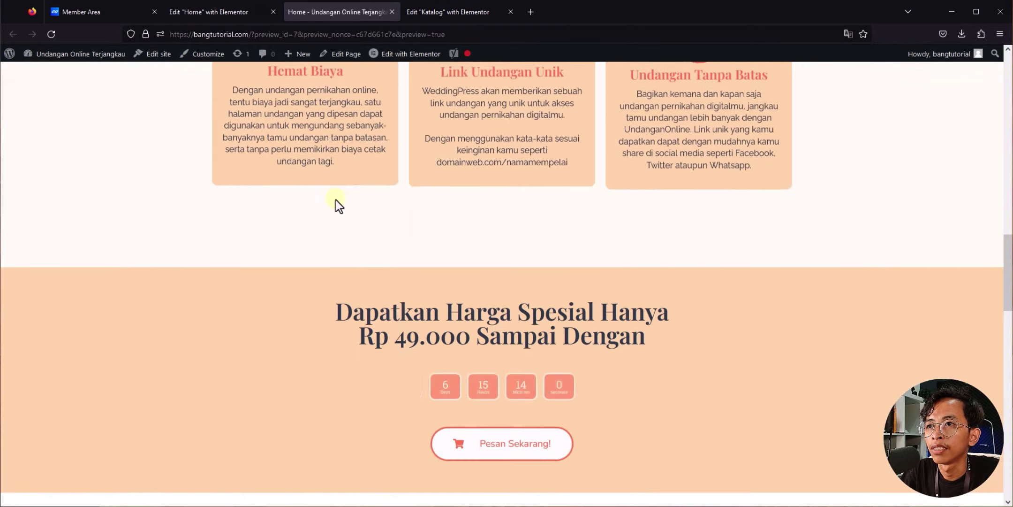
scroll(336, 200, "down", 8)
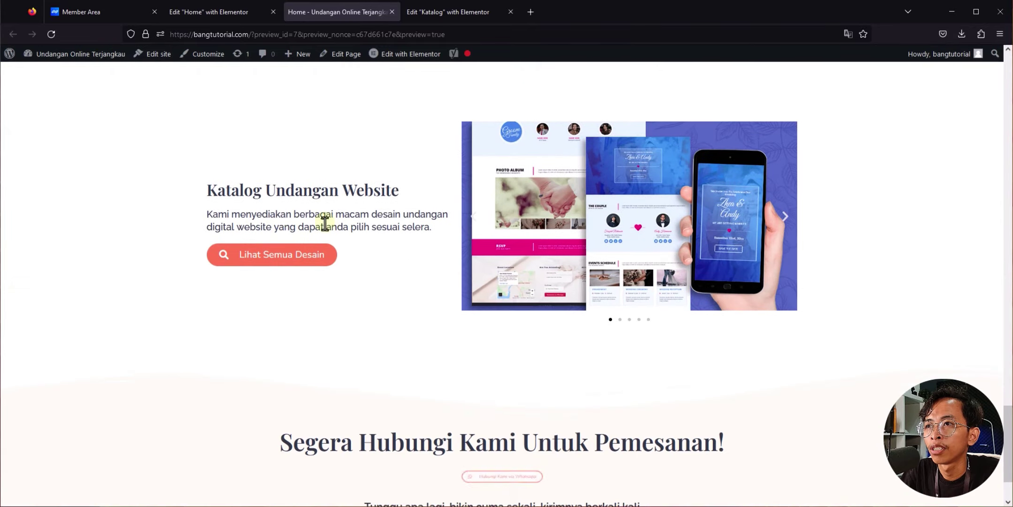
left_click(315, 261)
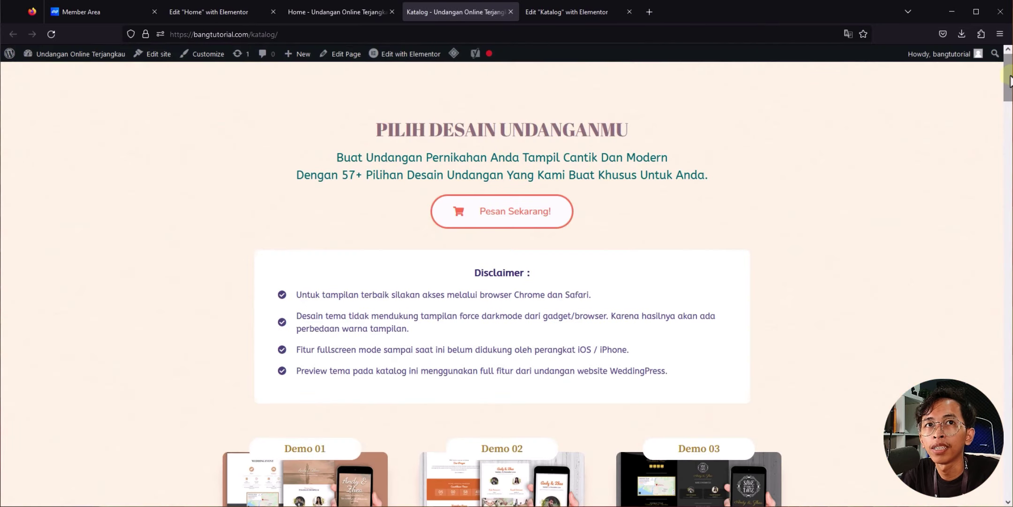
Step: Open Demo 01's Live Preview from the Katalog page, then close that tab
left_click_drag(1008, 83, 1009, 191)
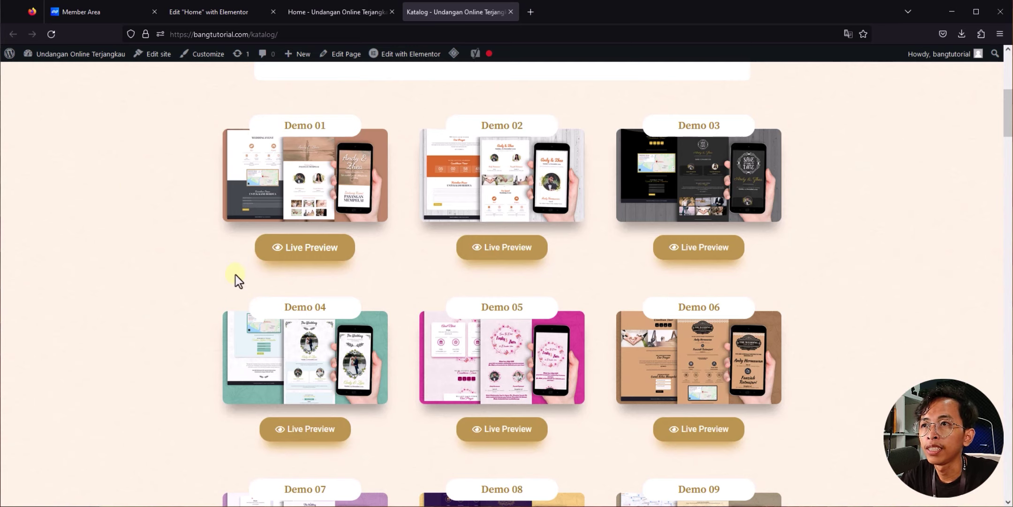
left_click(287, 258)
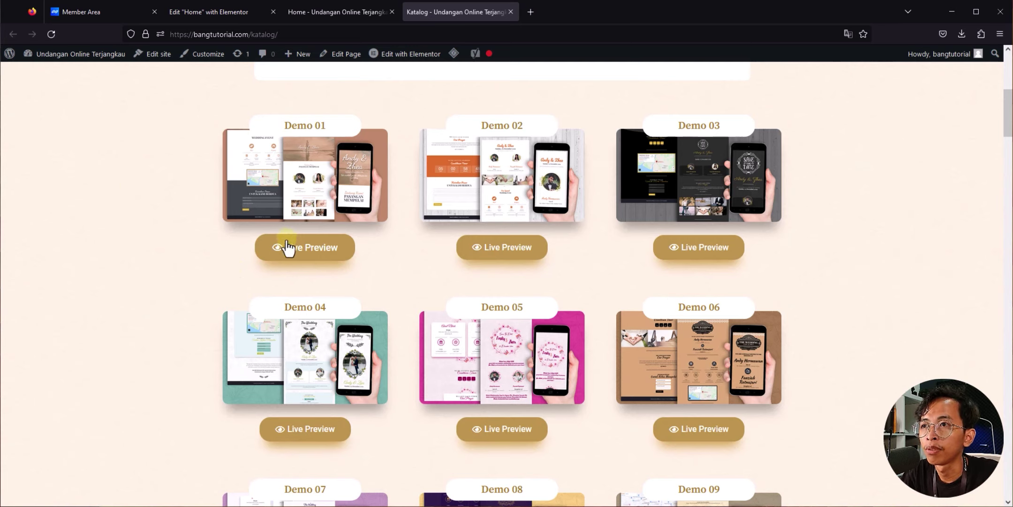
left_click(331, 257)
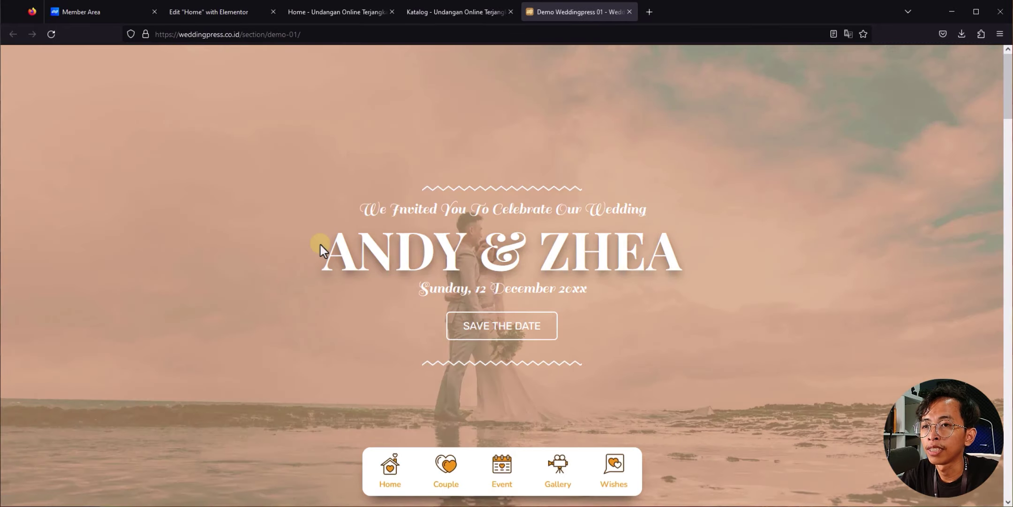
key("ctrl+w")
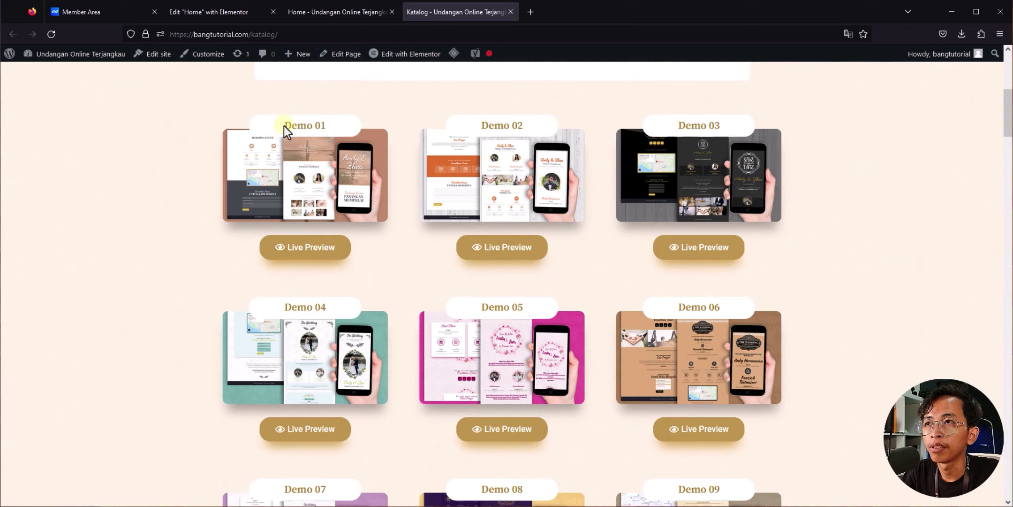
Step: Open the dashboard in a new tab and add a new page titled 'undangan-1'
mouse_move(70, 54)
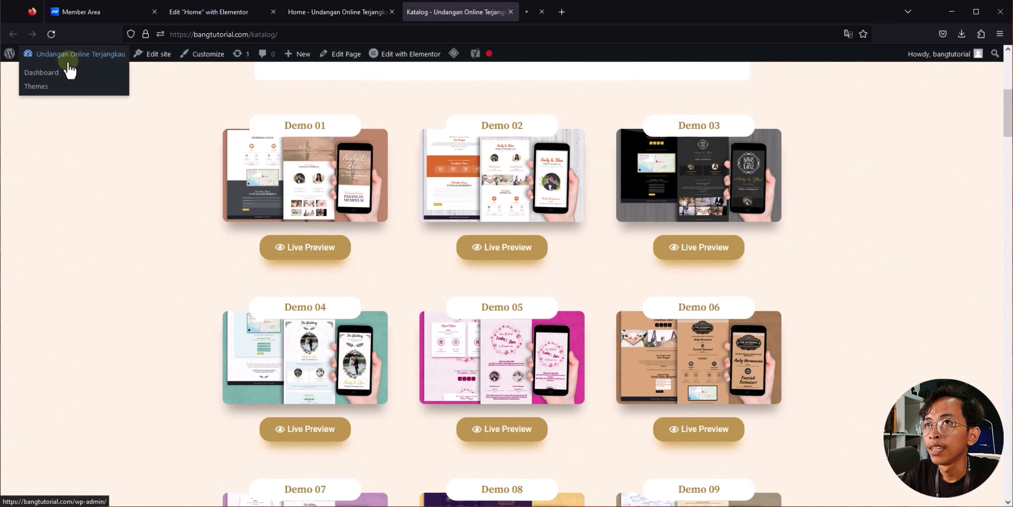
middle_click(66, 69)
left_click(557, 10)
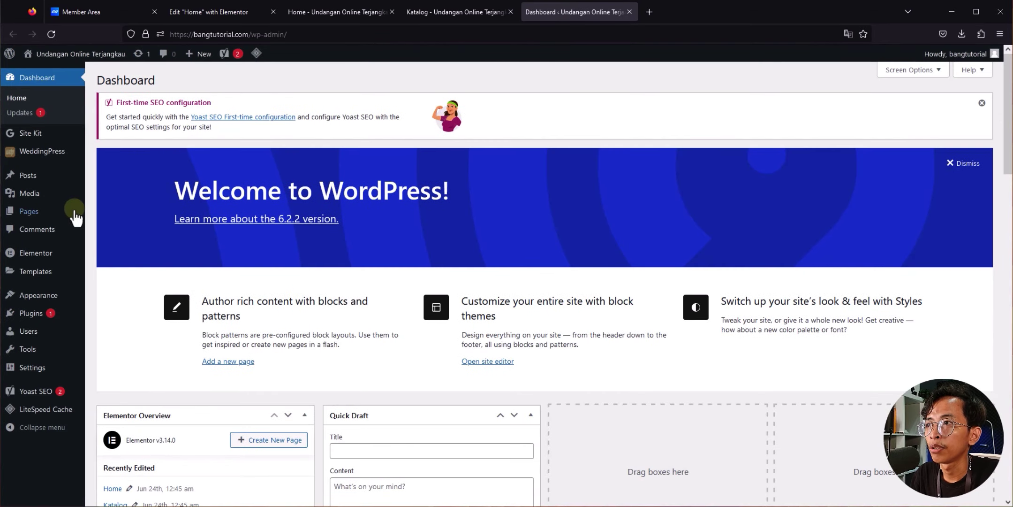
mouse_move(75, 217)
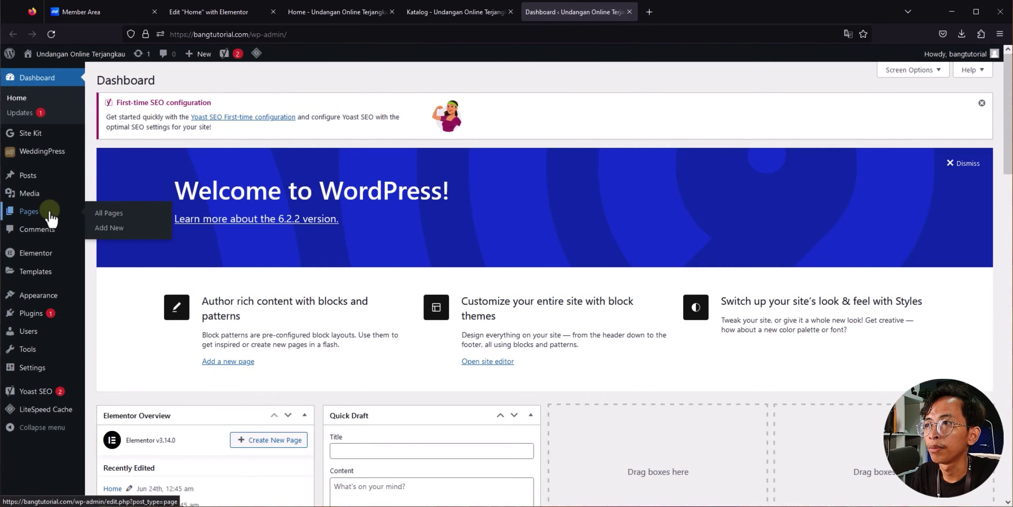
left_click(154, 228)
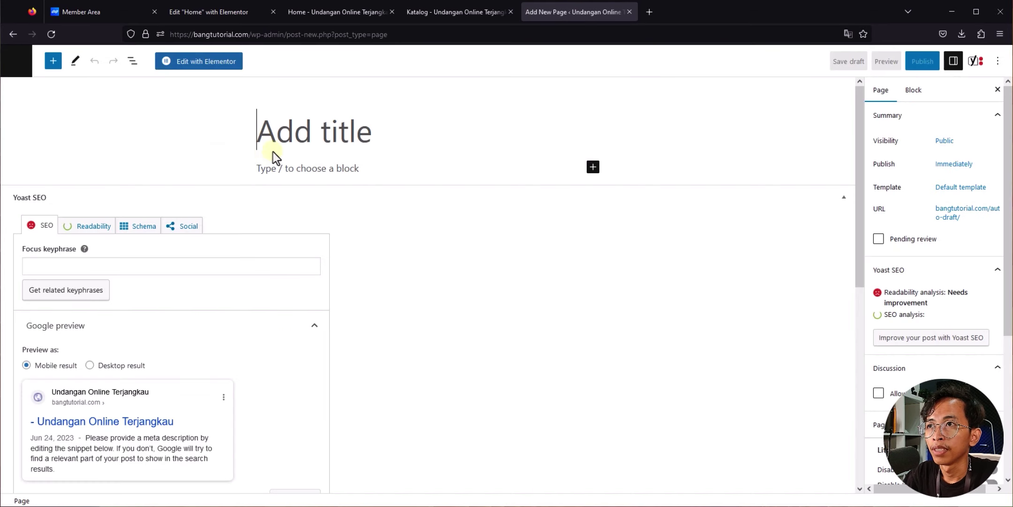
type("undangan-1")
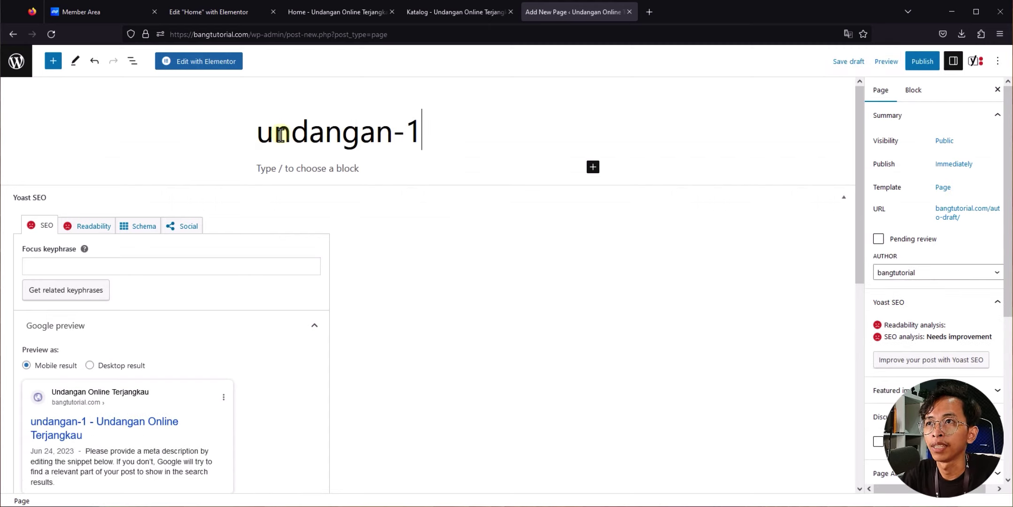
left_click(625, 265)
Step: Set the page template to Elementor Canvas, confirm the /undangan-1/ permalink, and open it in Elementor
left_click(943, 193)
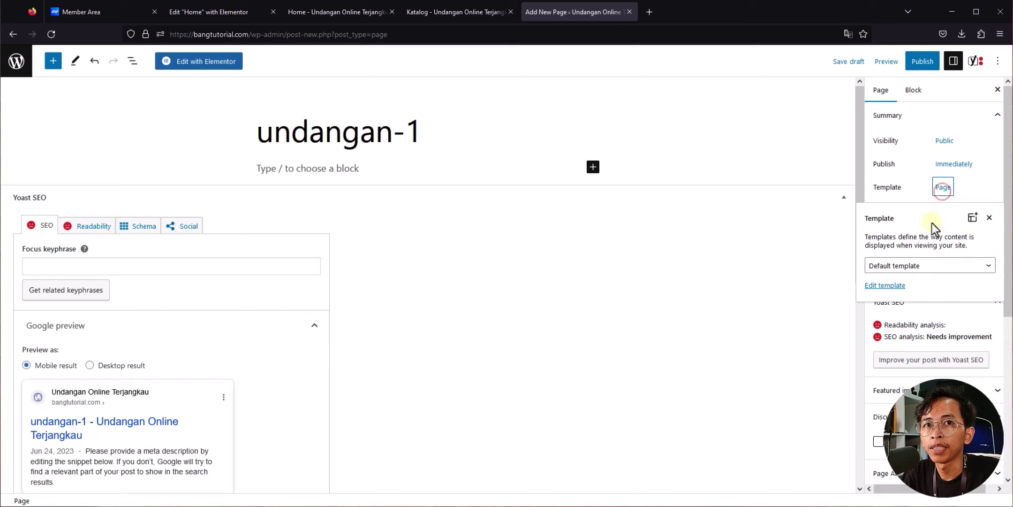
left_click(929, 265)
left_click(901, 296)
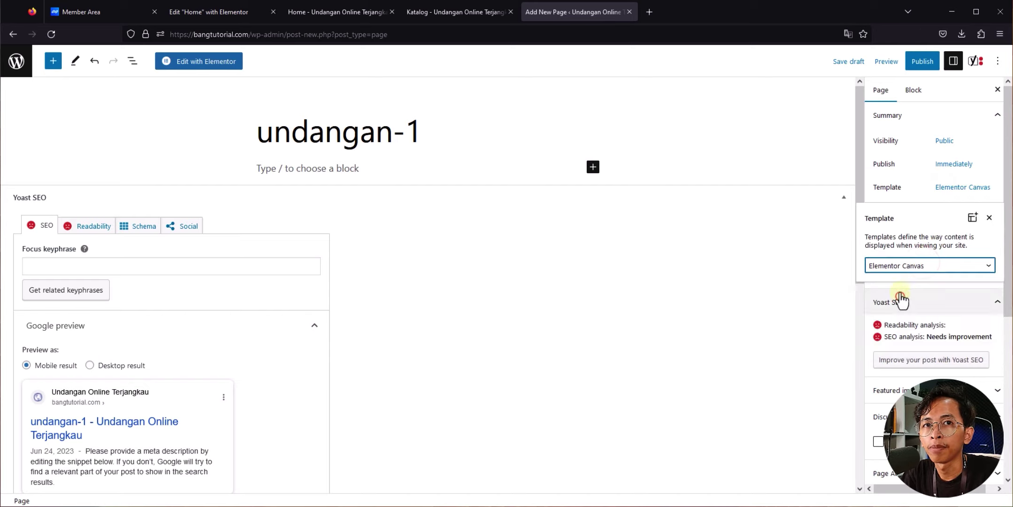
left_click(921, 197)
left_click(949, 213)
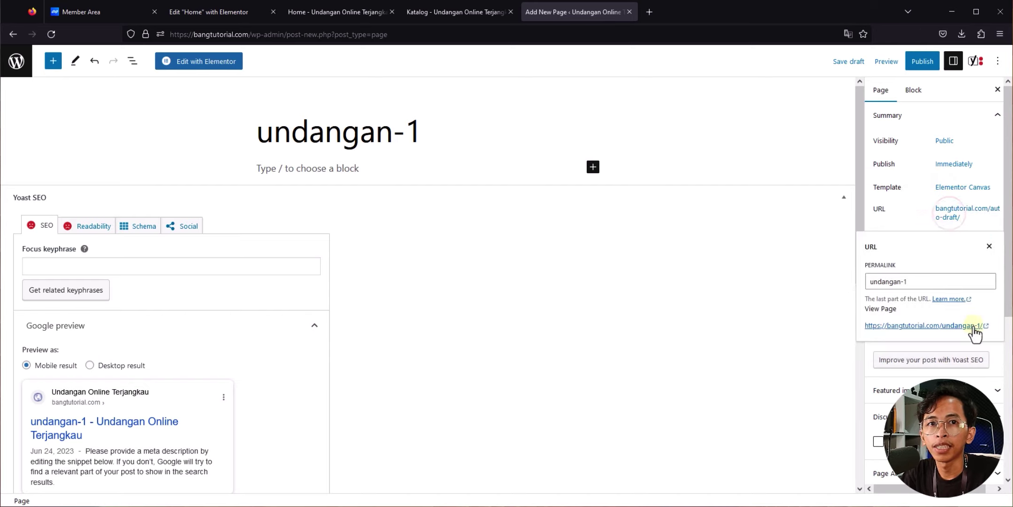
left_click(196, 62)
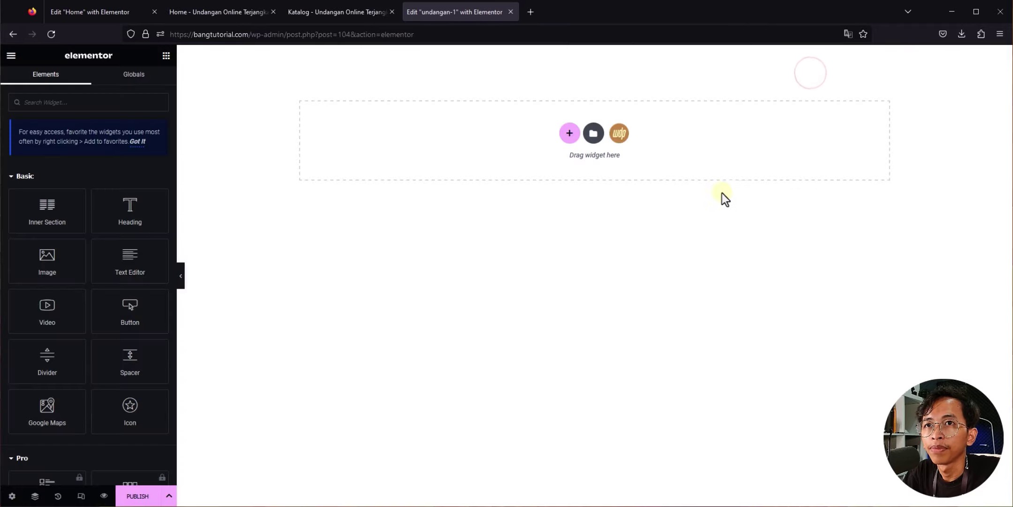
Step: Insert the Demo Weddingpress 01 ('ANDY & ZHEA') template from the WeddingPress library's ALL list
left_click(620, 134)
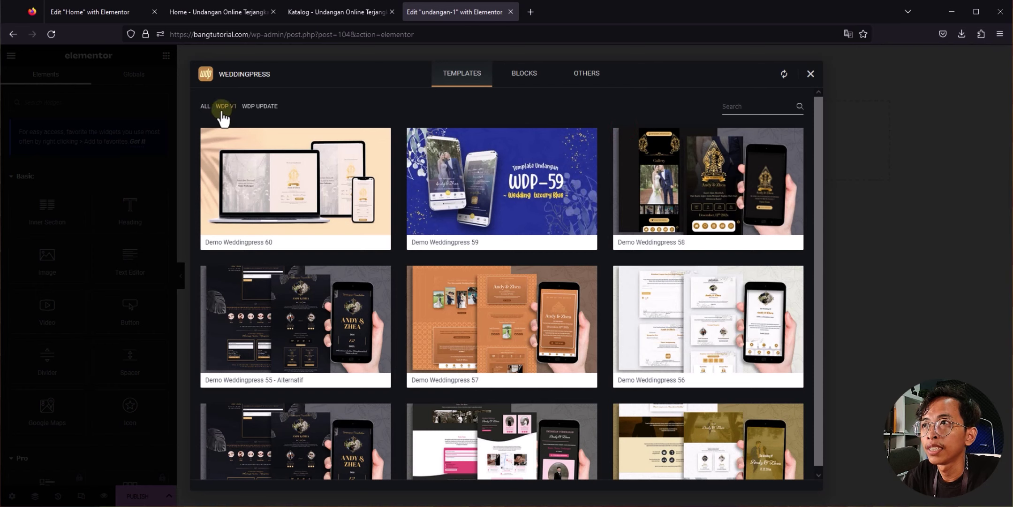
left_click(207, 107)
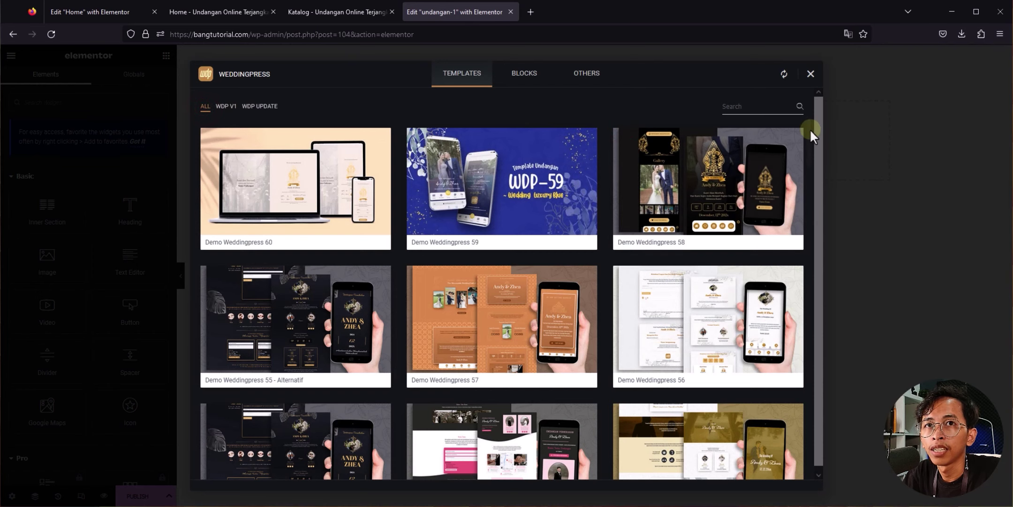
left_click_drag(808, 130, 721, 462)
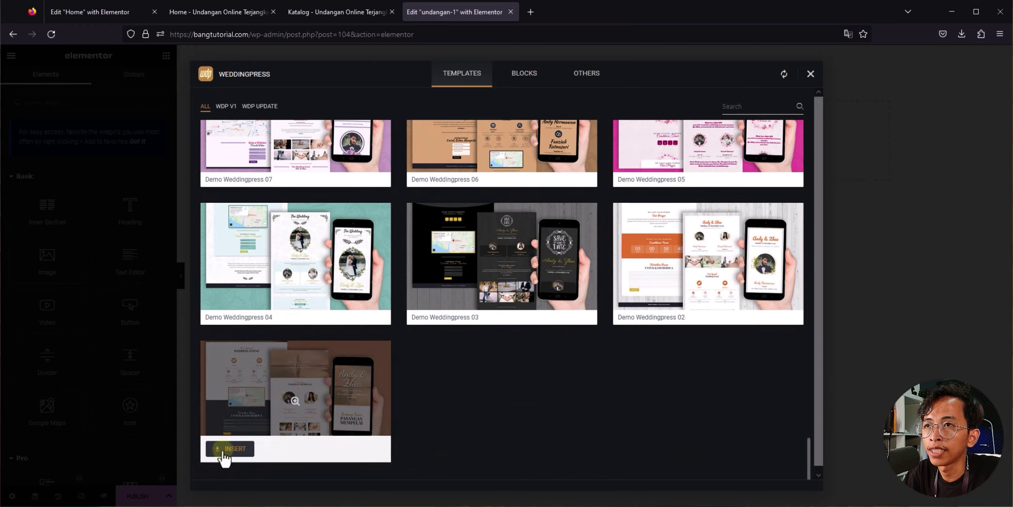
left_click(230, 449)
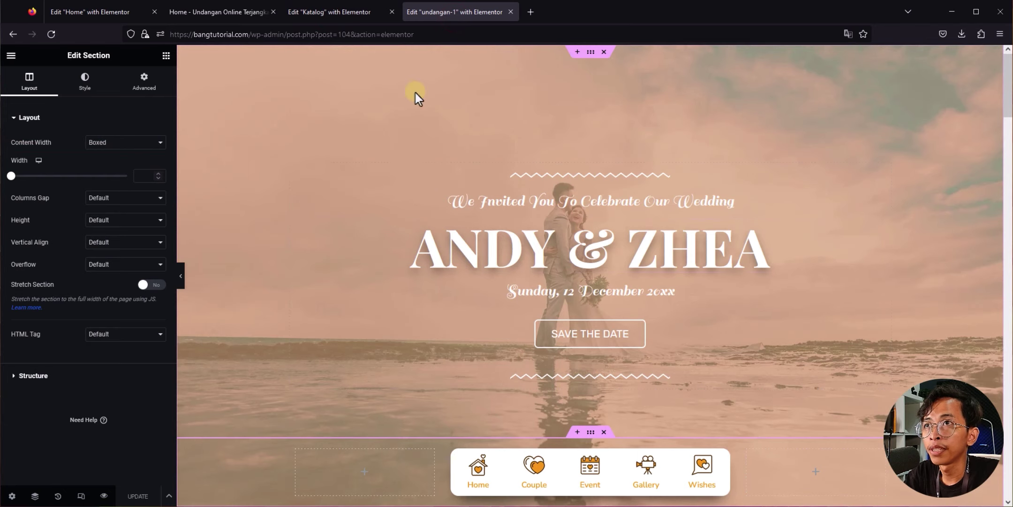
Step: Back in the Katalog editor, select the Demo 01 Live Preview button
left_click(349, 8)
scroll(269, 282, "down", 4)
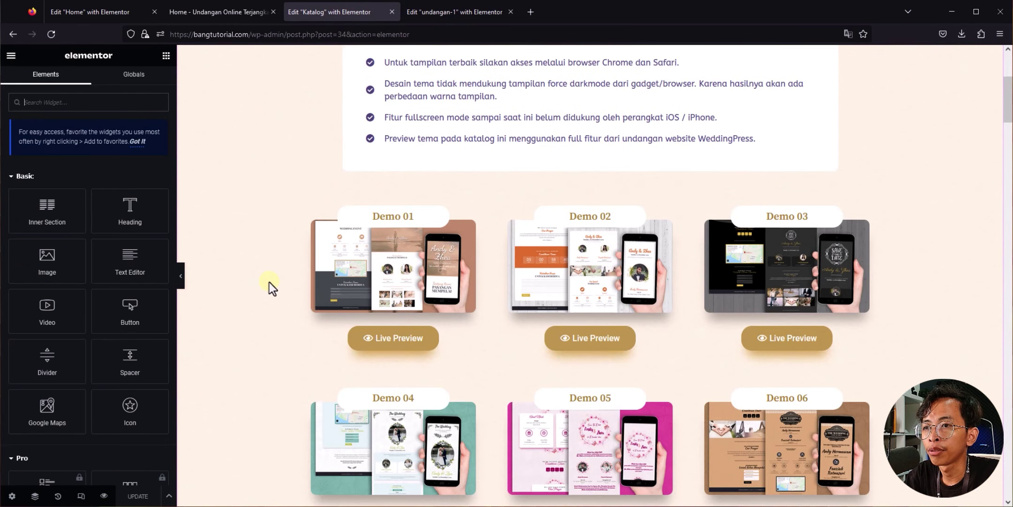
mouse_move(471, 338)
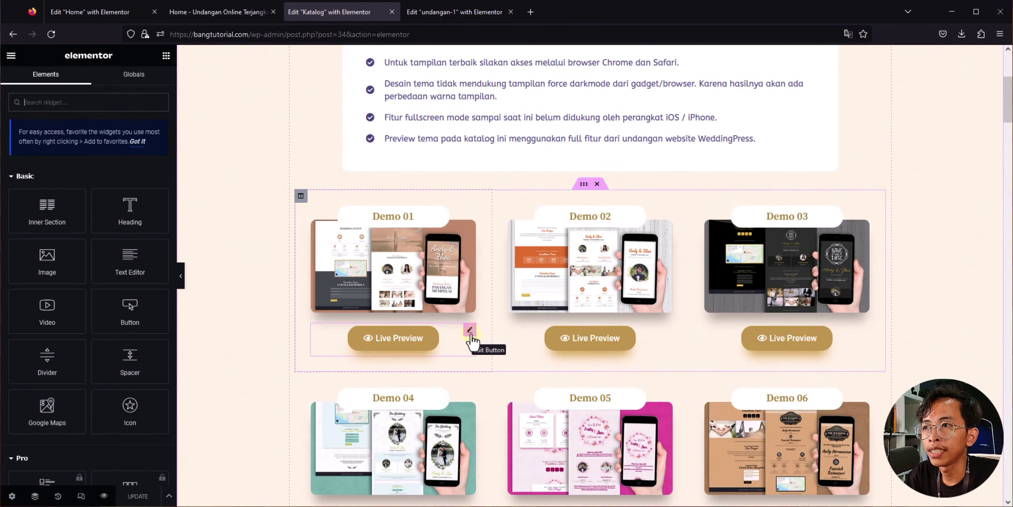
left_click(470, 330)
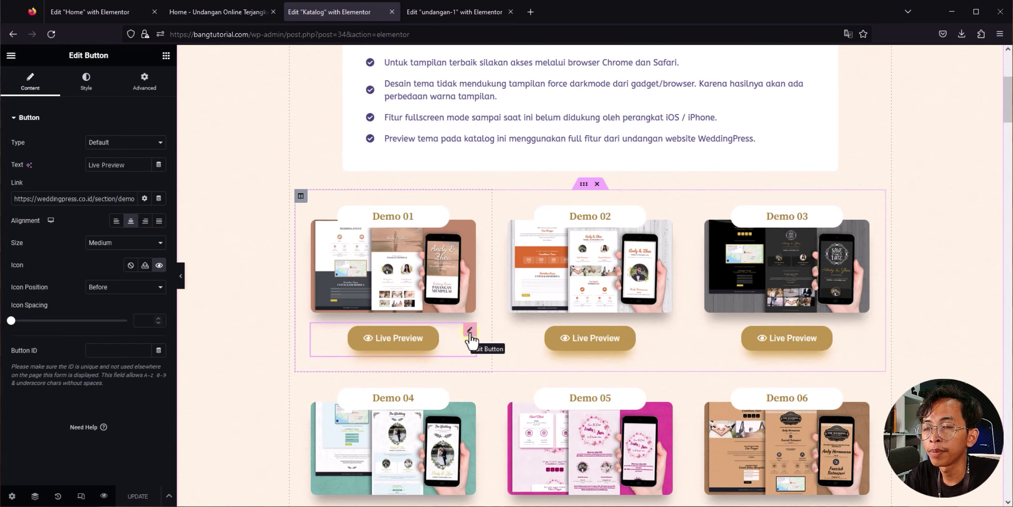
Step: Replace the button's link with the undangan-1 page (bangtutorial.com/undangan-1/) and update the Katalog page
left_click(104, 200)
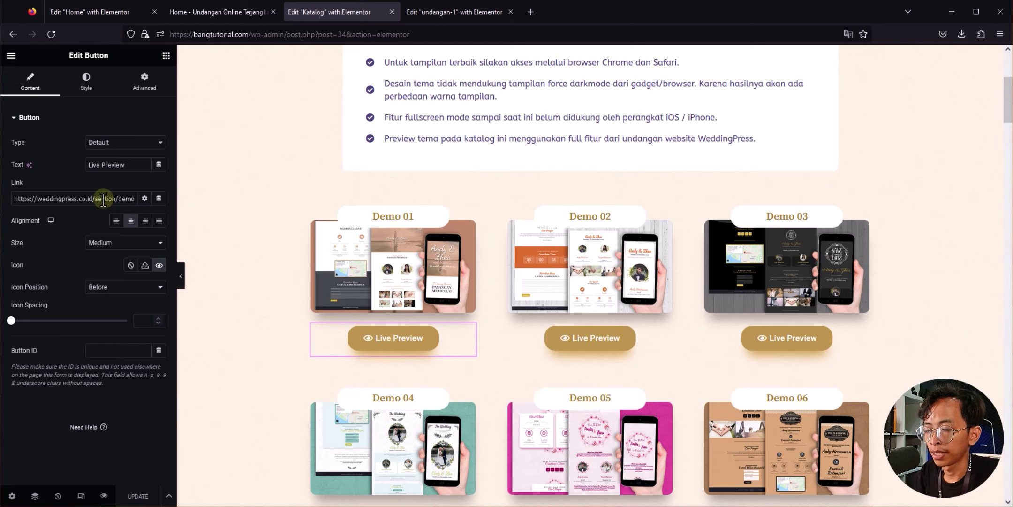
key("ctrl+a")
key("BackSpace")
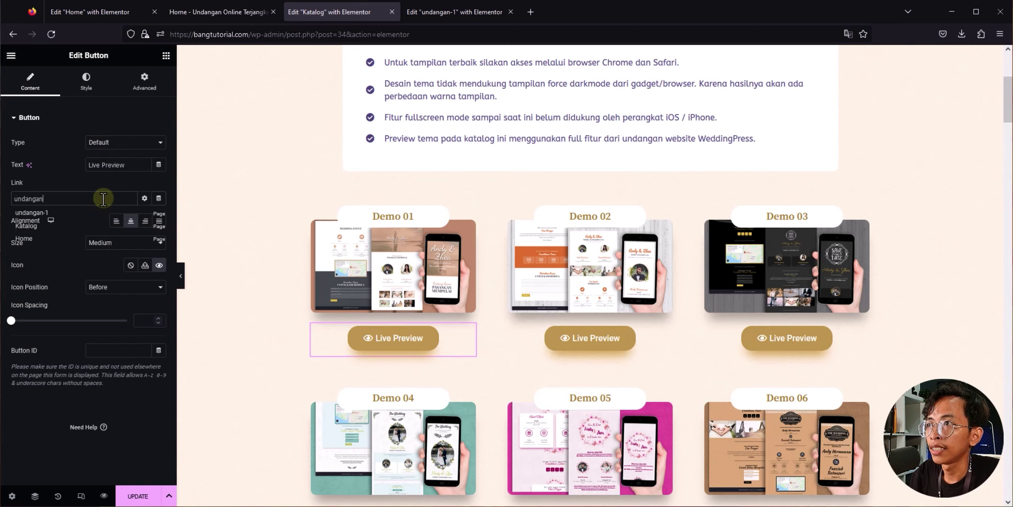
left_click(46, 216)
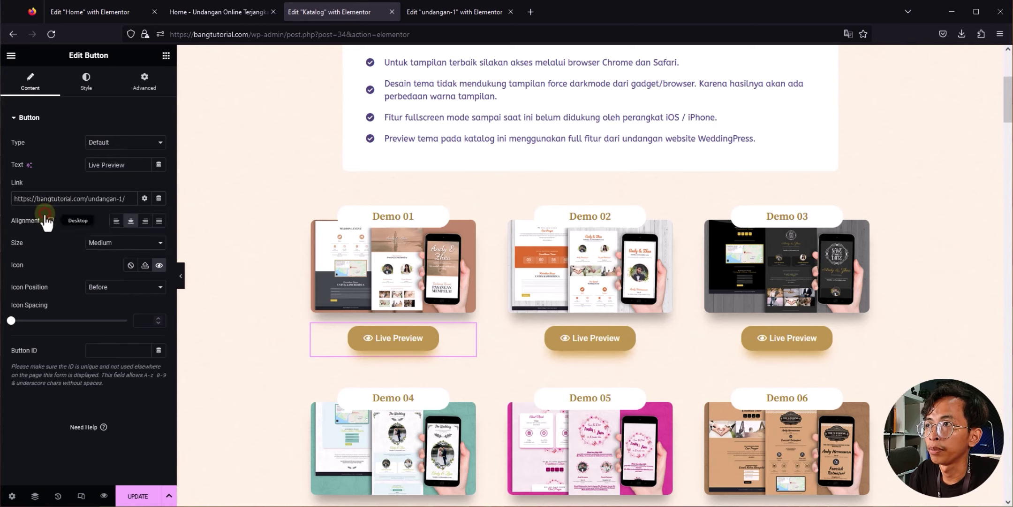
left_click(139, 499)
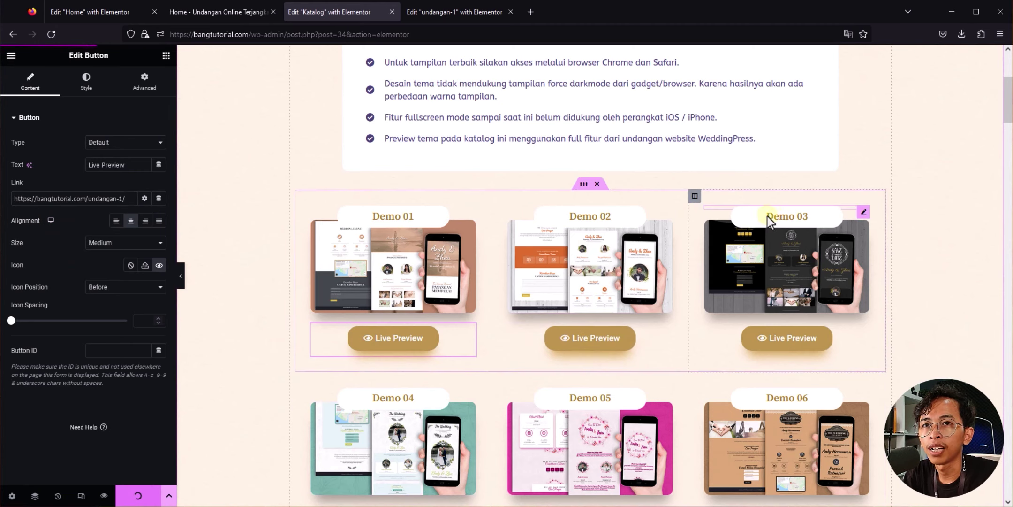
scroll(769, 311, "down", 3)
scroll(575, 284, "up", 3)
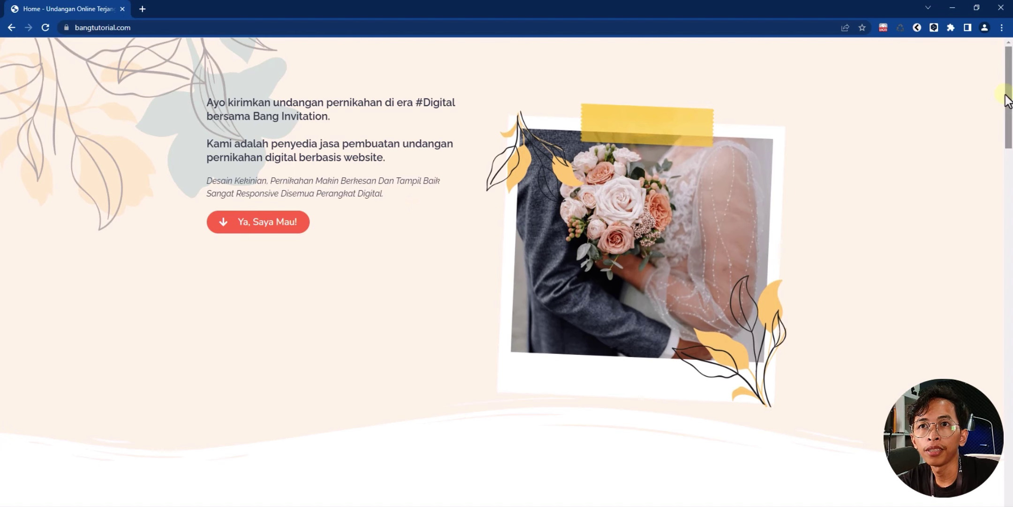
Step: Return to the Katalog editor tab and open the WeddingPress template library
left_click_drag(1007, 94, 1009, 460)
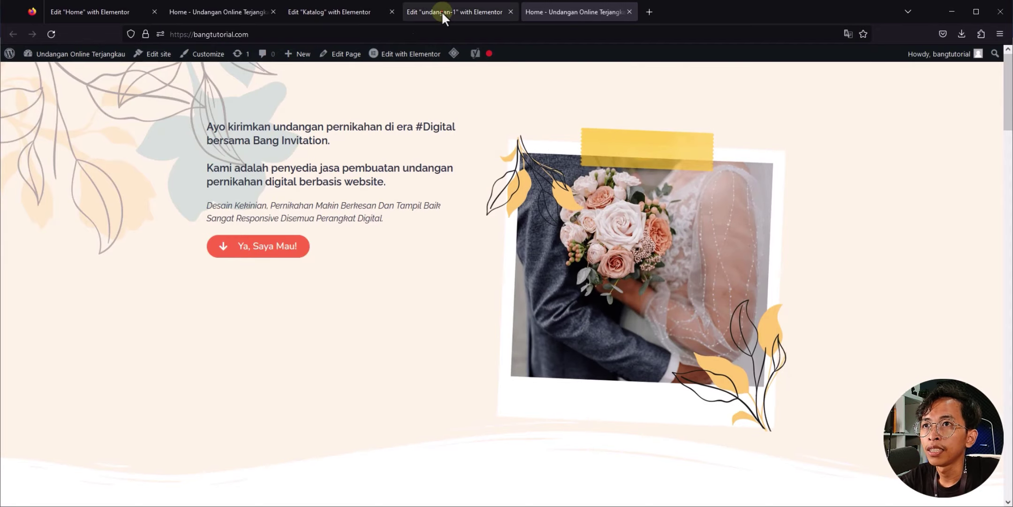
left_click(442, 12)
left_click(312, 14)
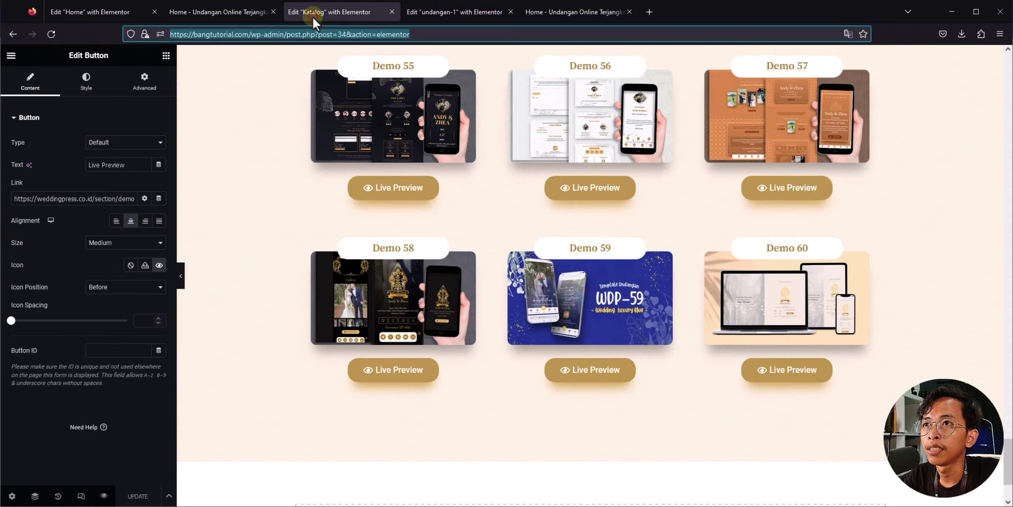
scroll(576, 453, "down", 2)
left_click(615, 416)
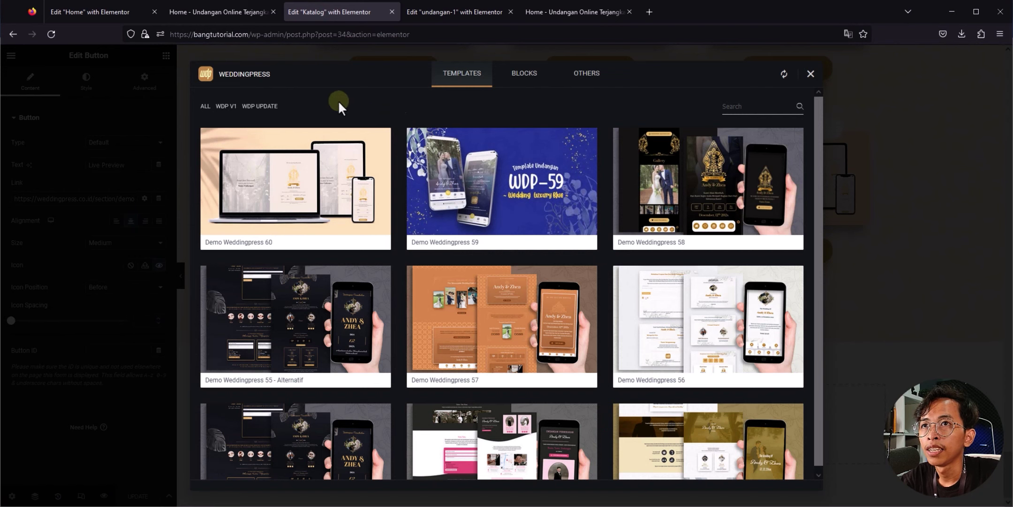
Step: Browse the OTHERS > FITUR feature templates in the WeddingPress library, then close it
left_click(591, 77)
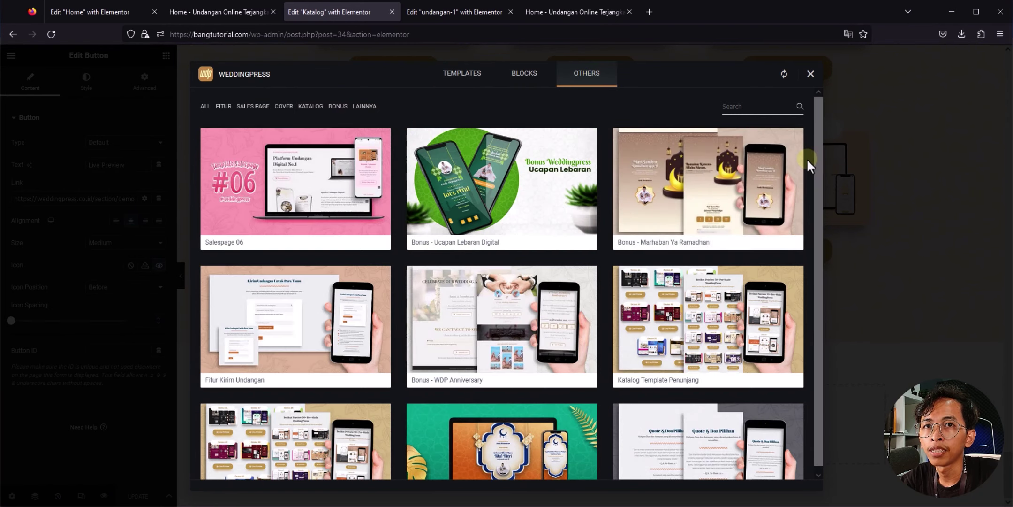
scroll(785, 190, "down", 4)
scroll(271, 140, "up", 4)
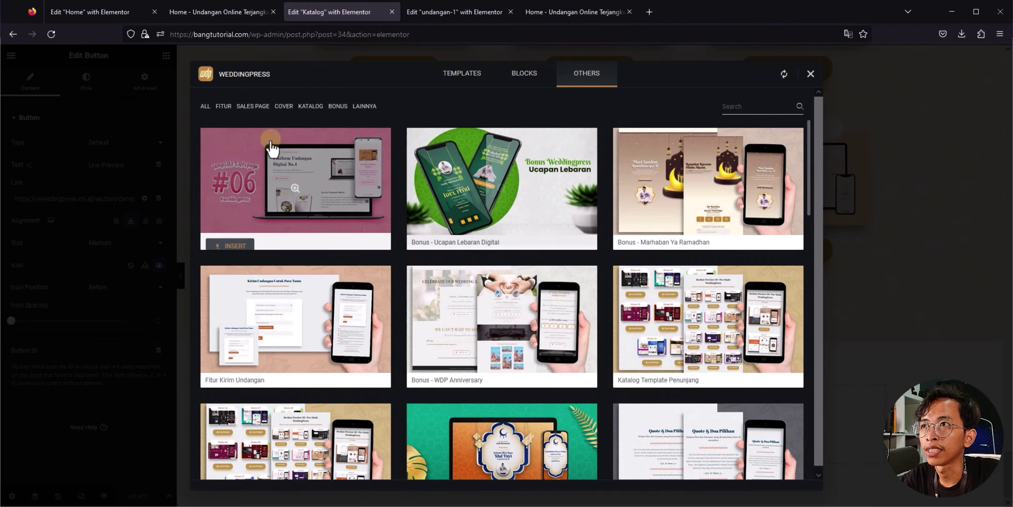
left_click(224, 106)
scroll(493, 328, "down", 3)
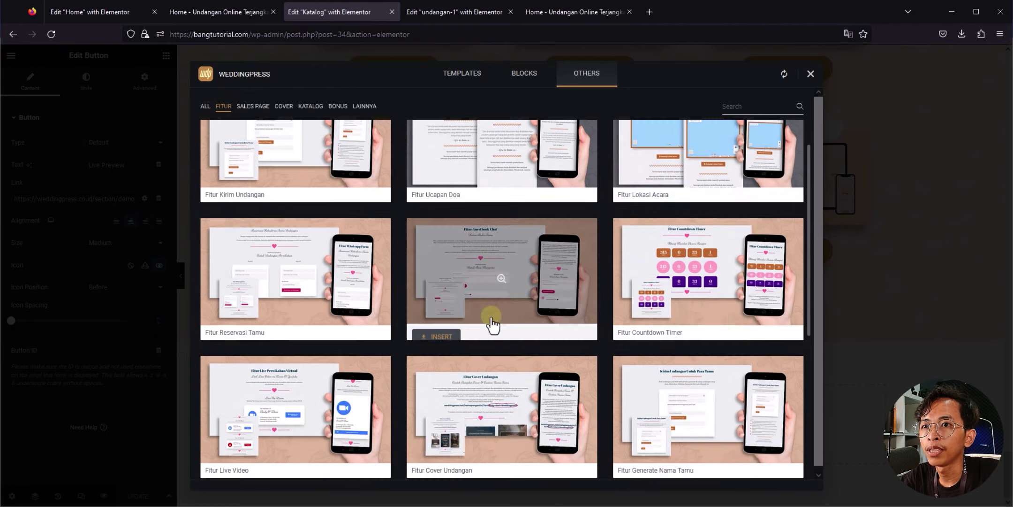
scroll(730, 217, "down", 4)
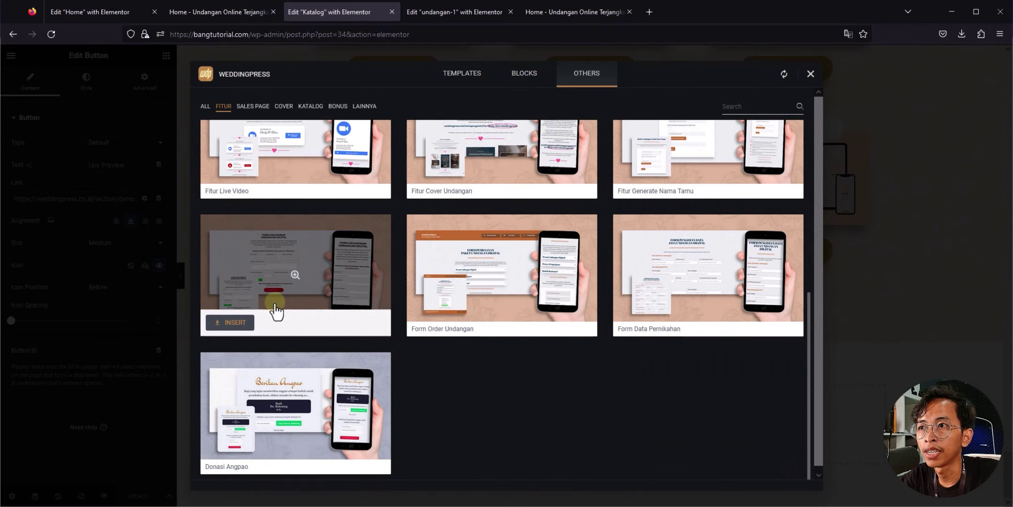
scroll(264, 282, "up", 6)
scroll(573, 272, "up", 2)
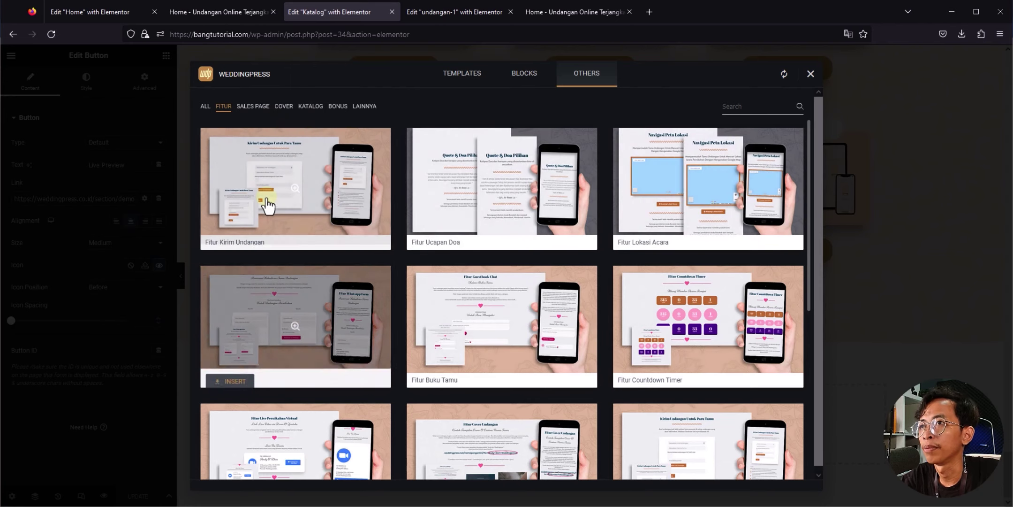
left_click(228, 236)
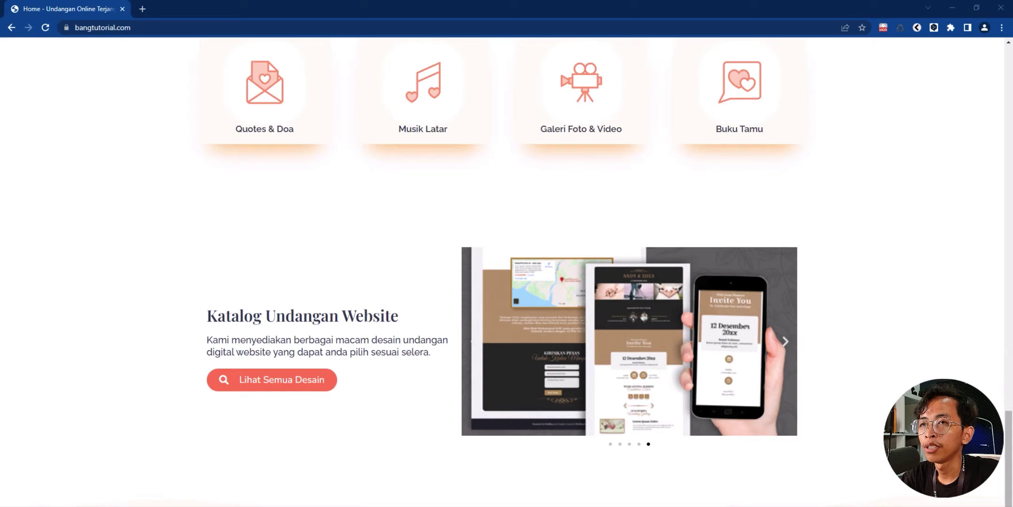
Step: On the live bangtutorial.com home page, follow the Lihat Semua Desain catalog button to the Katalog page
left_click_drag(1009, 434, 1004, 19)
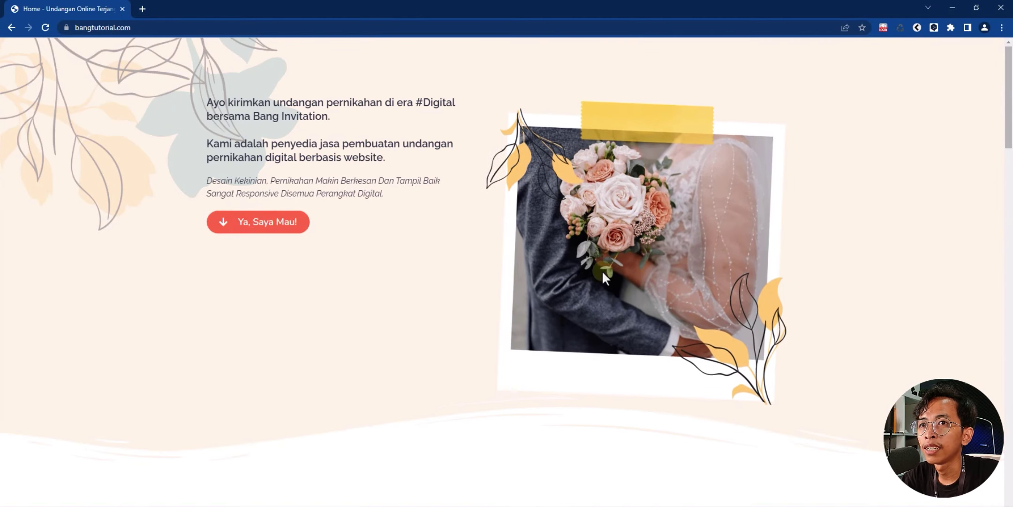
left_click(286, 223)
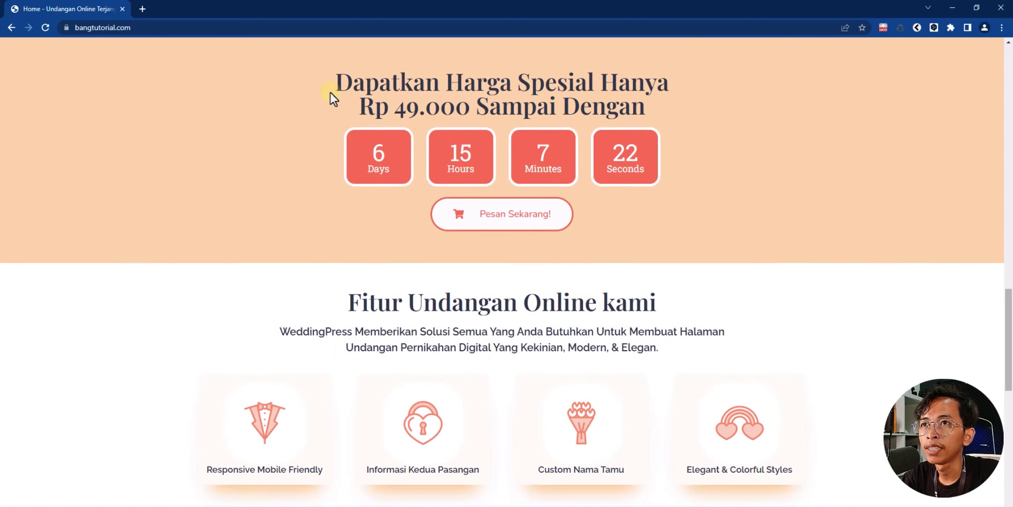
left_click(676, 155)
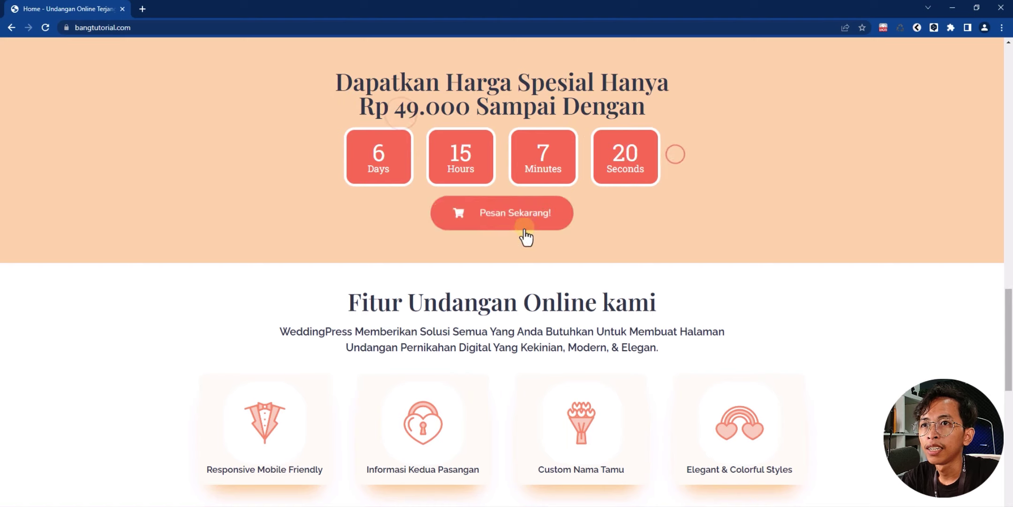
scroll(565, 223, "down", 10)
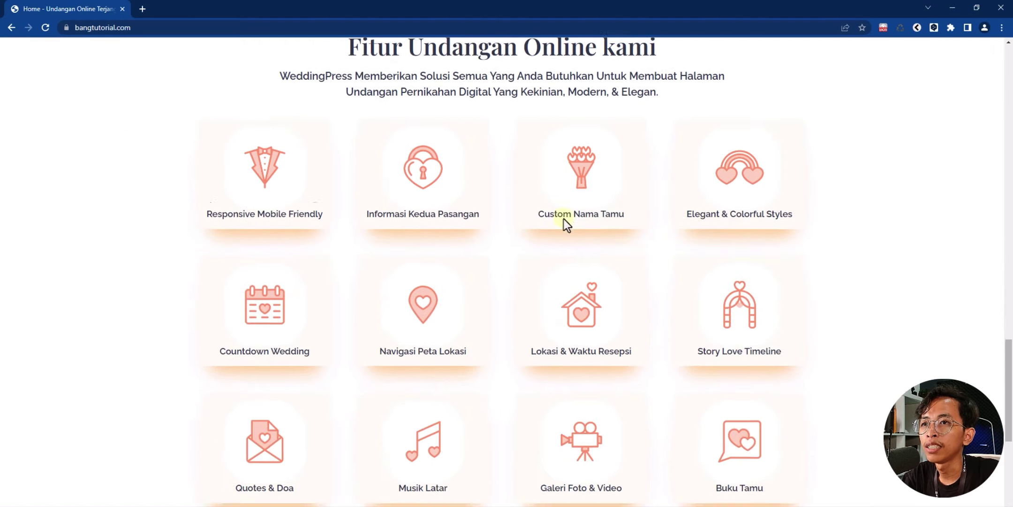
scroll(560, 217, "down", 5)
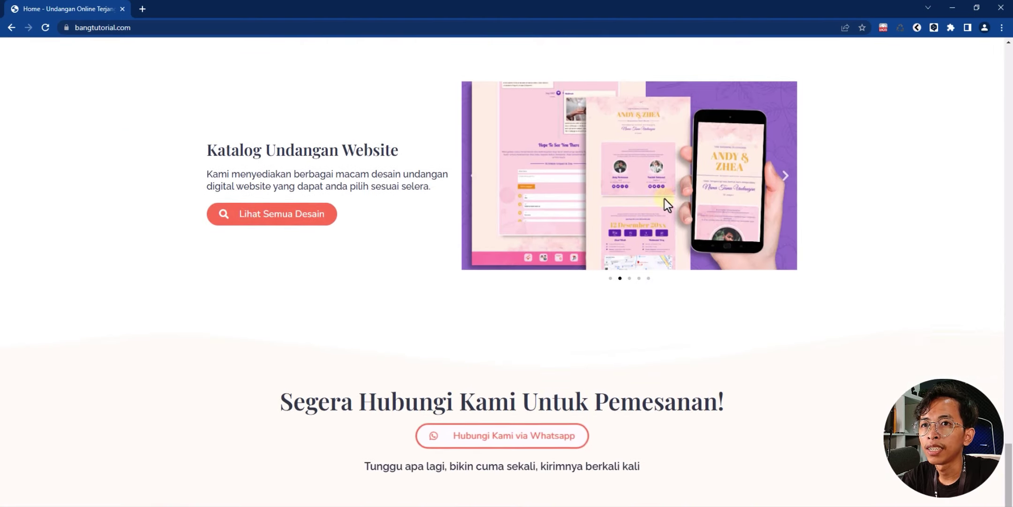
left_click_drag(669, 198, 501, 207)
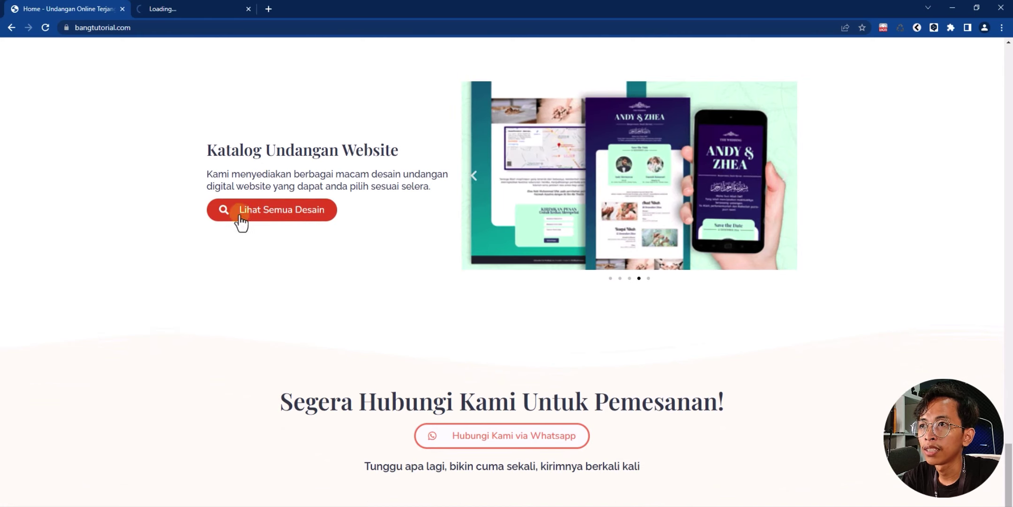
Step: On the Katalog page, launch Demo 01's Live Preview to show the undangan-1 'Salam Sejahtera' invitation
left_click(170, 12)
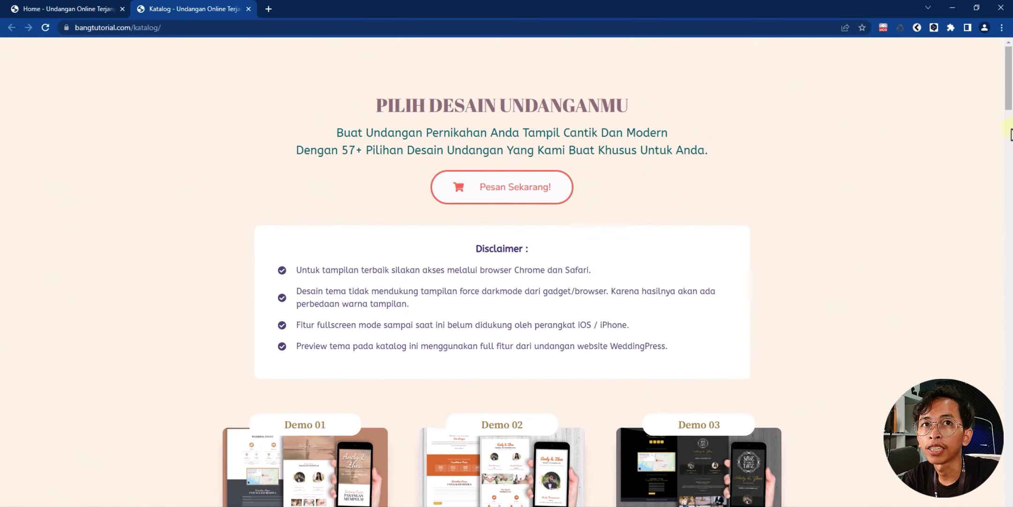
scroll(1012, 132, "down", 5)
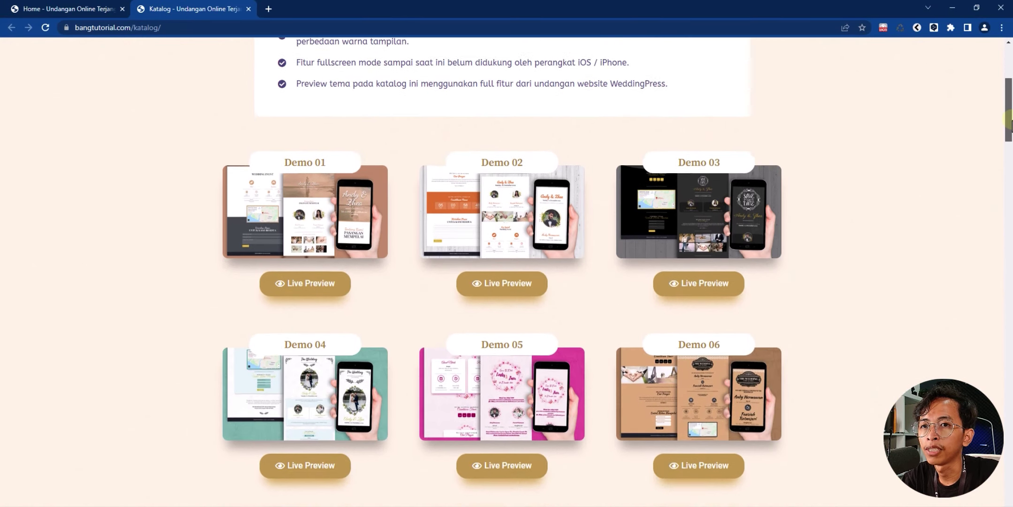
left_click_drag(1008, 120, 1008, 6)
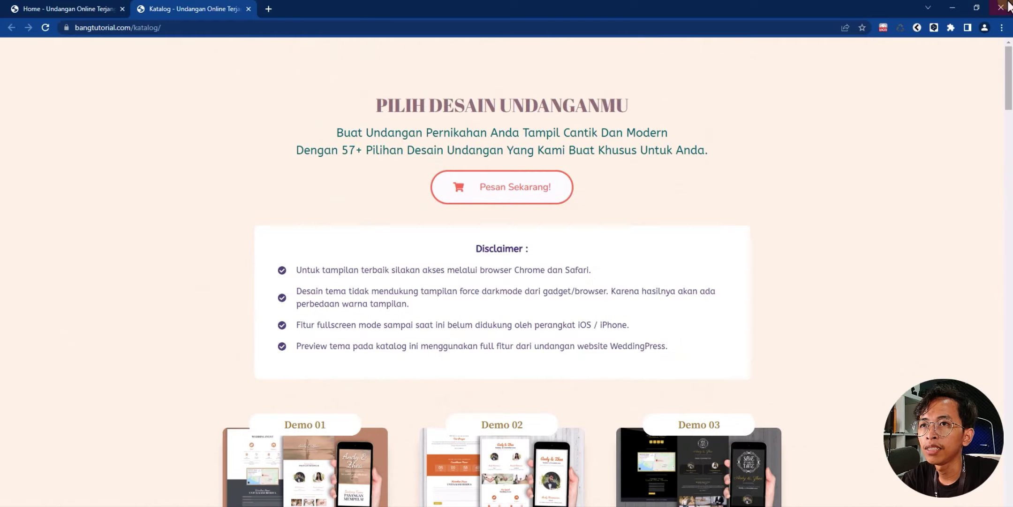
scroll(436, 206, "down", 5)
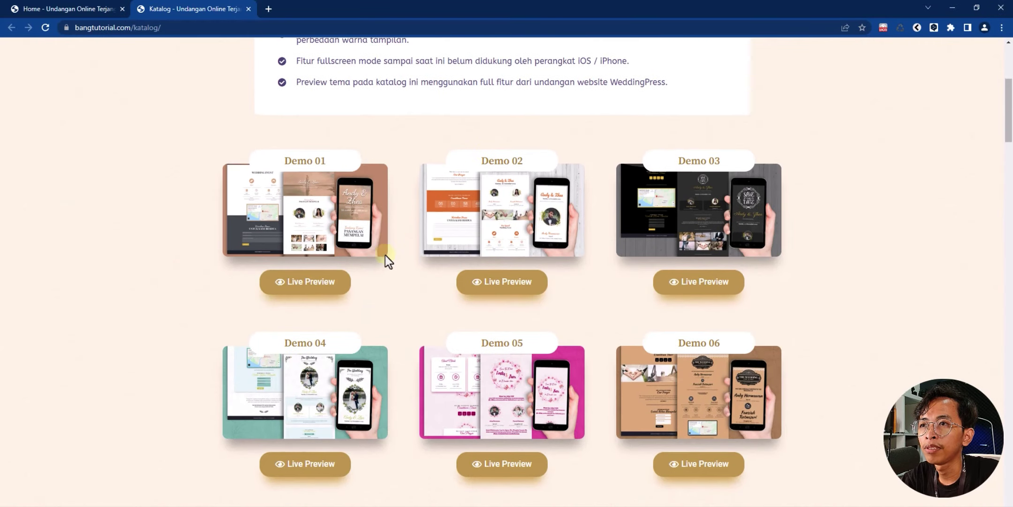
left_click(299, 295)
scroll(403, 210, "down", 5)
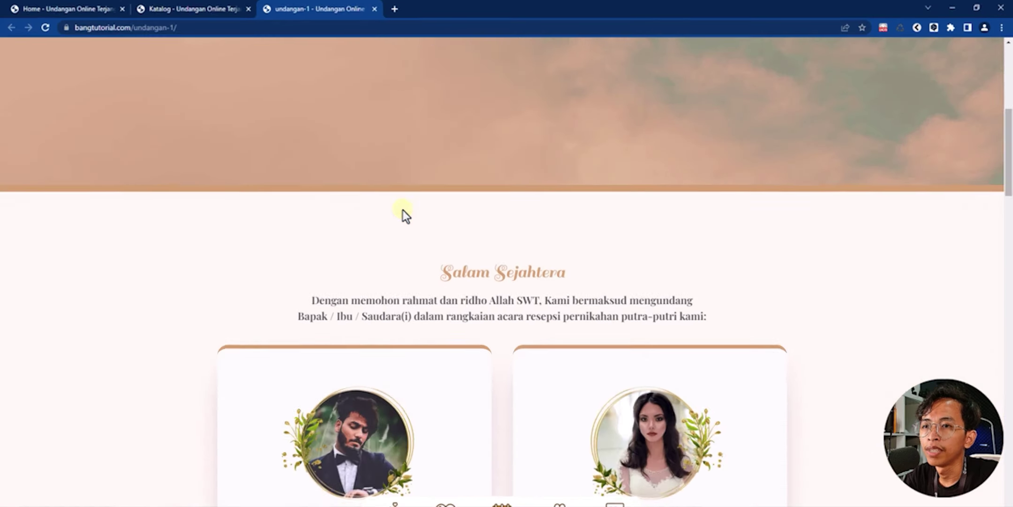
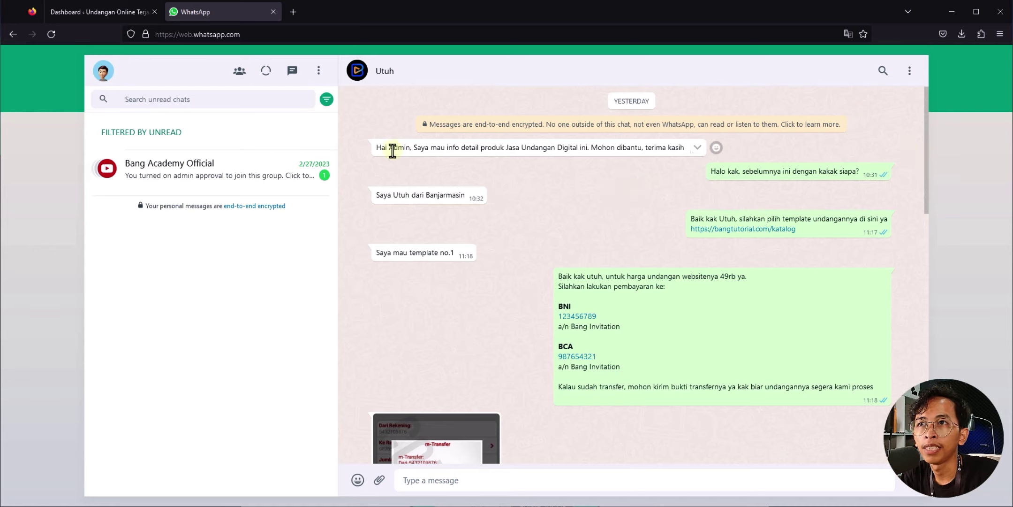
Step: In the customer's WhatsApp chat, highlight the first inquiry and the request for template no.1
left_click_drag(380, 150, 676, 151)
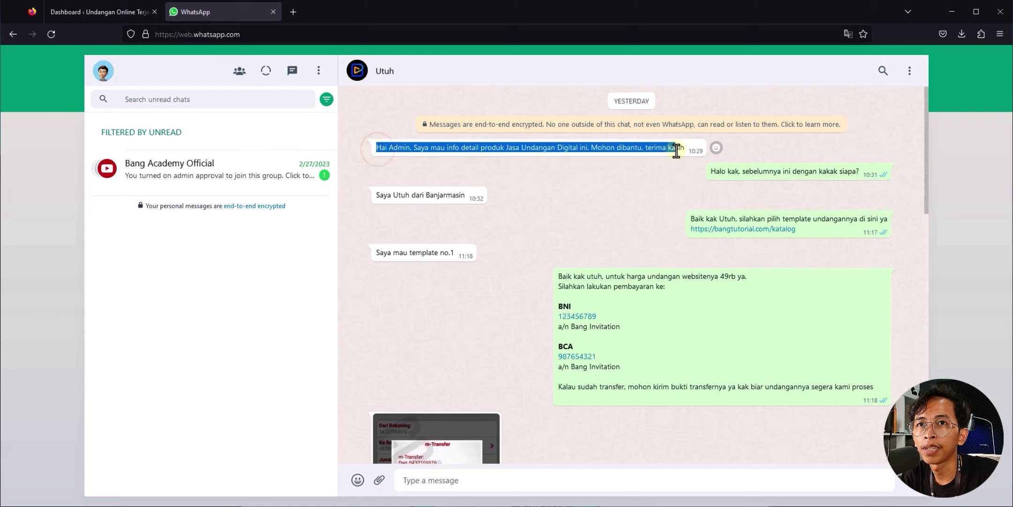
left_click(657, 195)
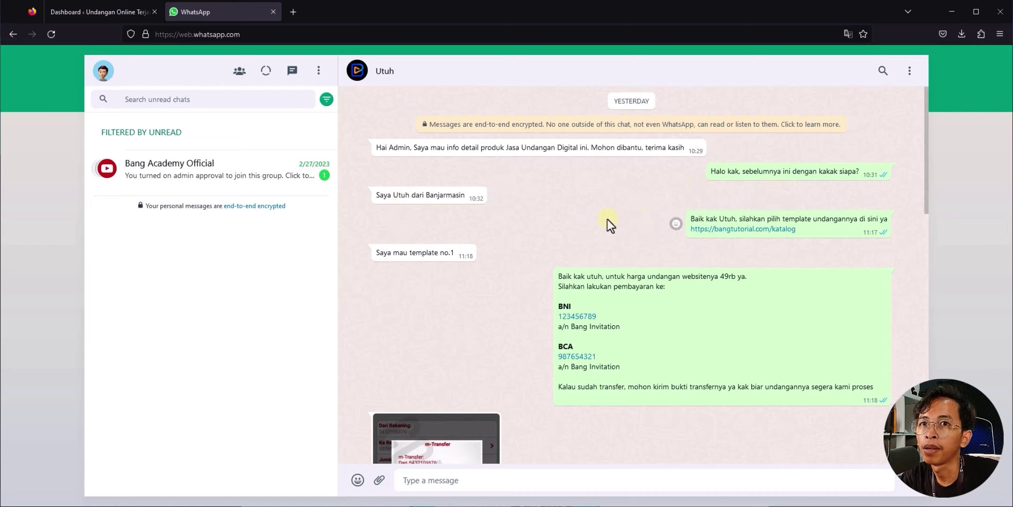
scroll(632, 202, "down", 2)
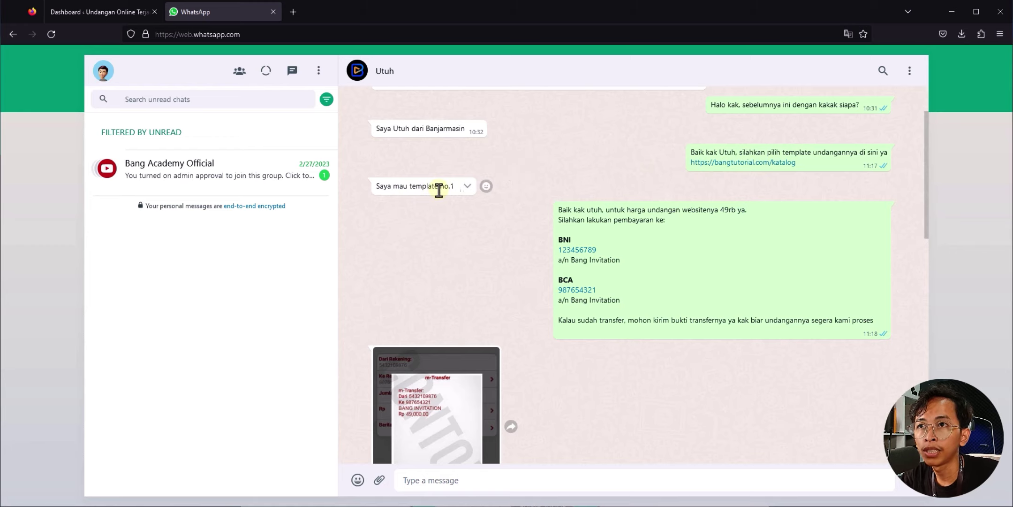
left_click_drag(448, 190, 555, 186)
left_click(555, 185)
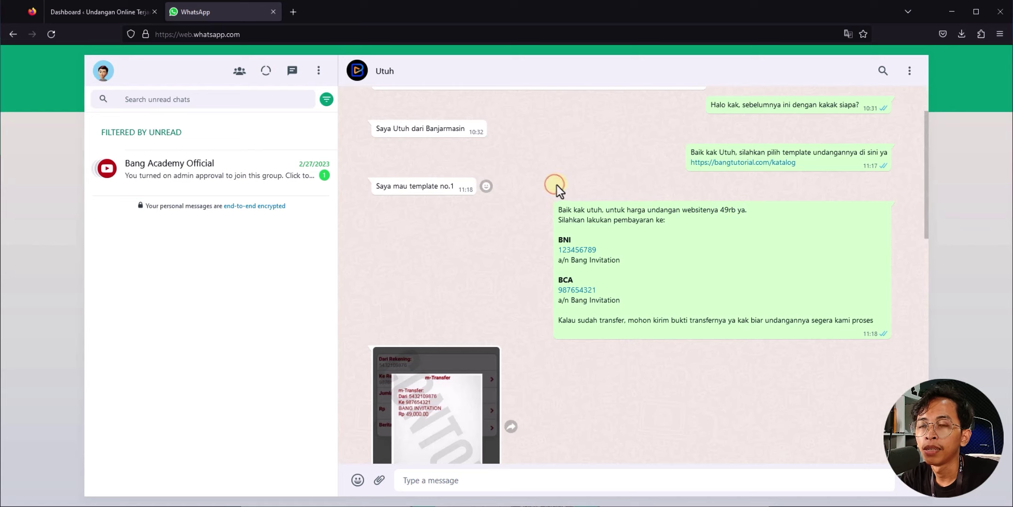
Step: Scroll to the submitted wedding details, note the groom's full name and nickname, then return to WordPress
scroll(564, 199, "down", 3)
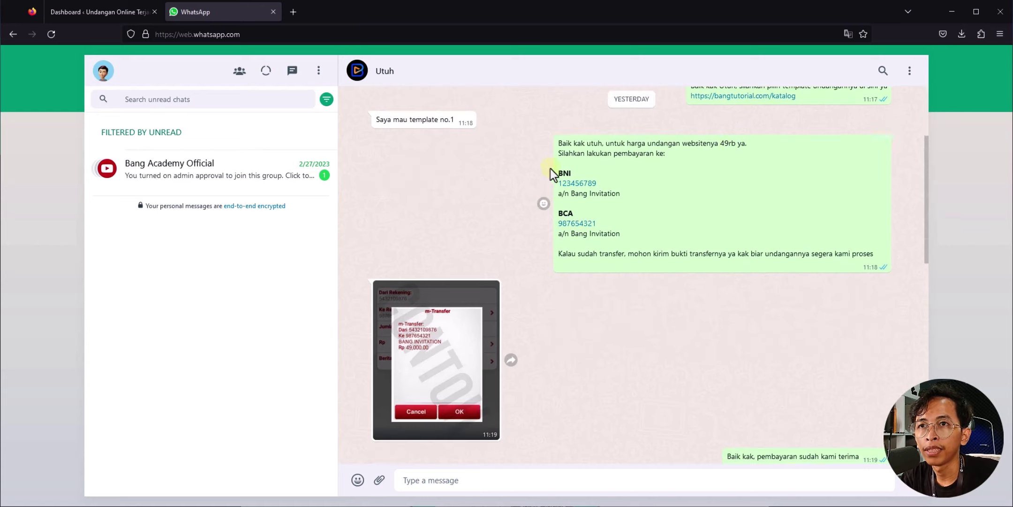
scroll(563, 230, "down", 5)
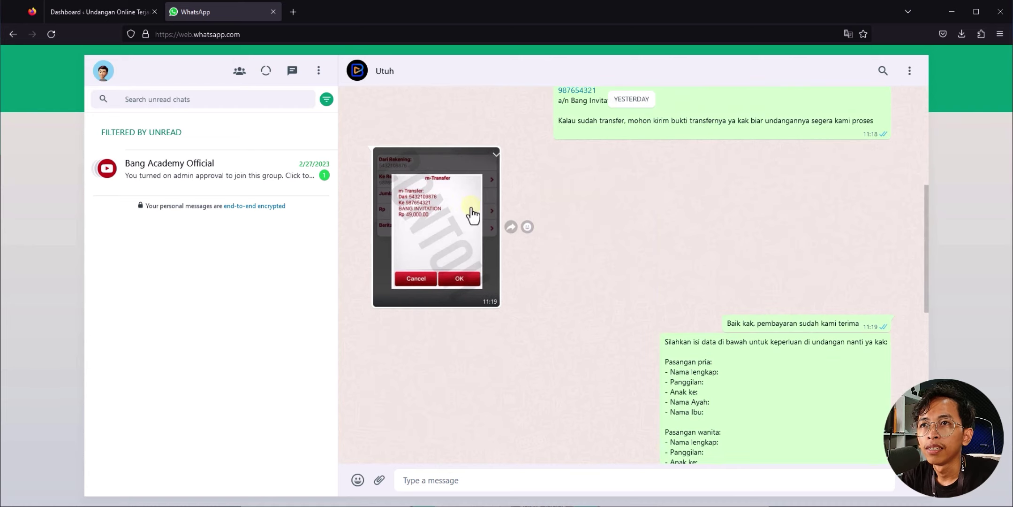
scroll(590, 199, "down", 6)
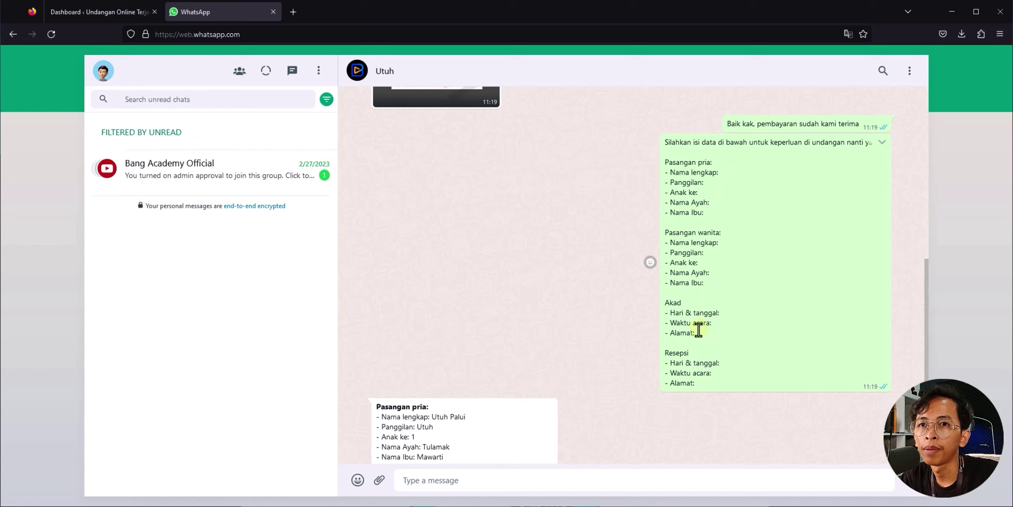
scroll(567, 196, "down", 6)
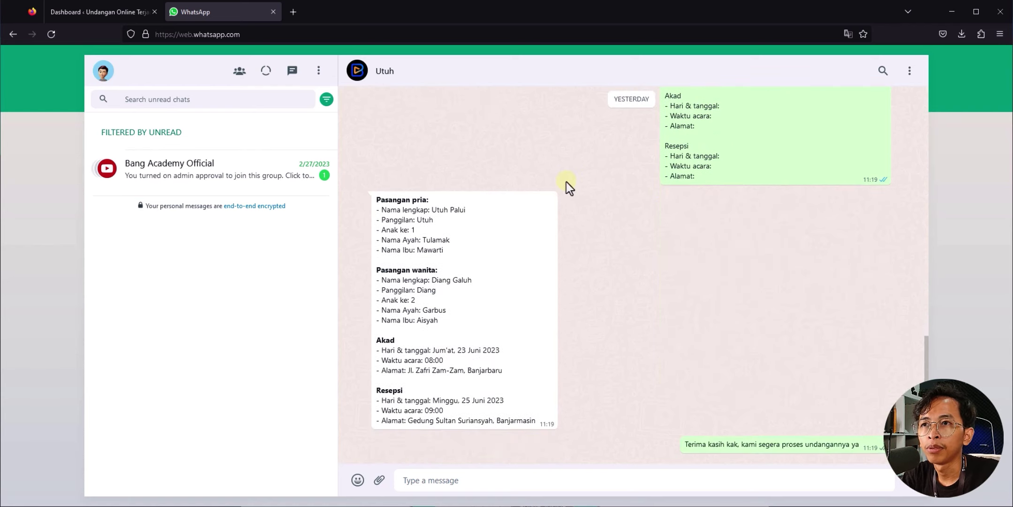
left_click(433, 212)
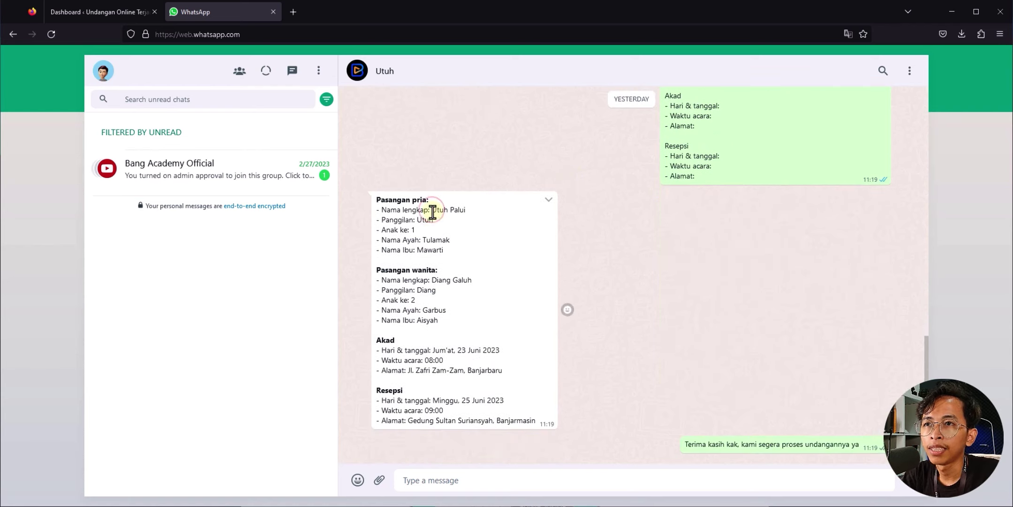
left_click(433, 211)
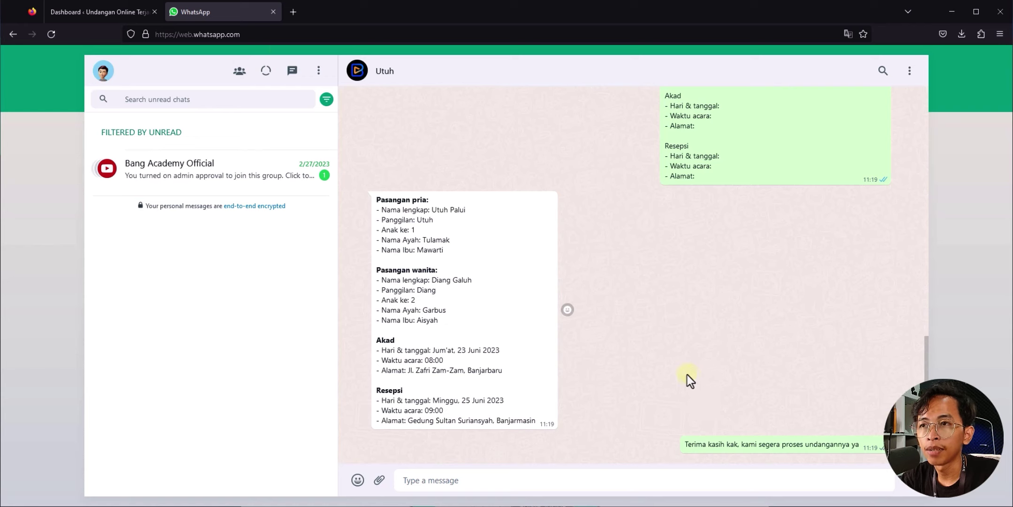
left_click(87, 8)
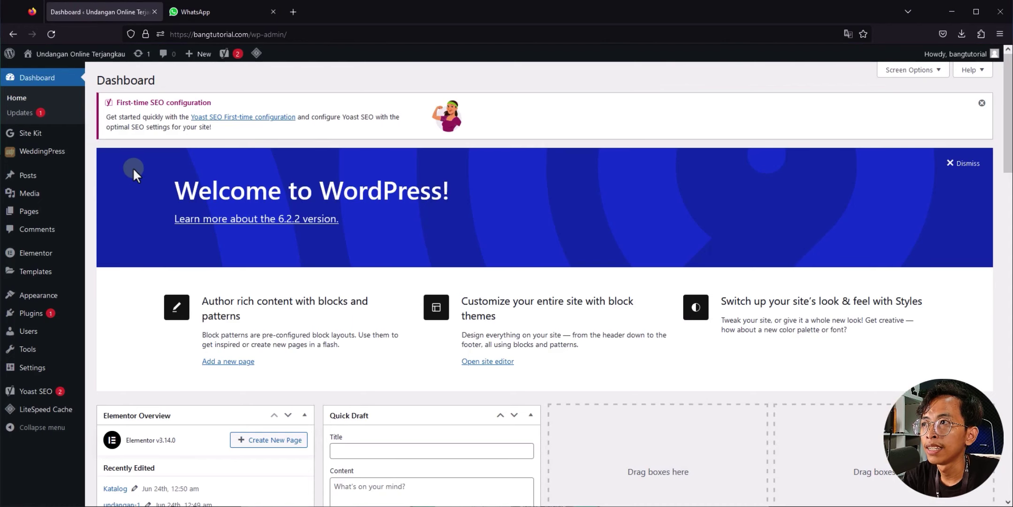
Step: Add a new page titled 'utuhdandiang', checking the couple's nicknames in the chat
mouse_move(38, 214)
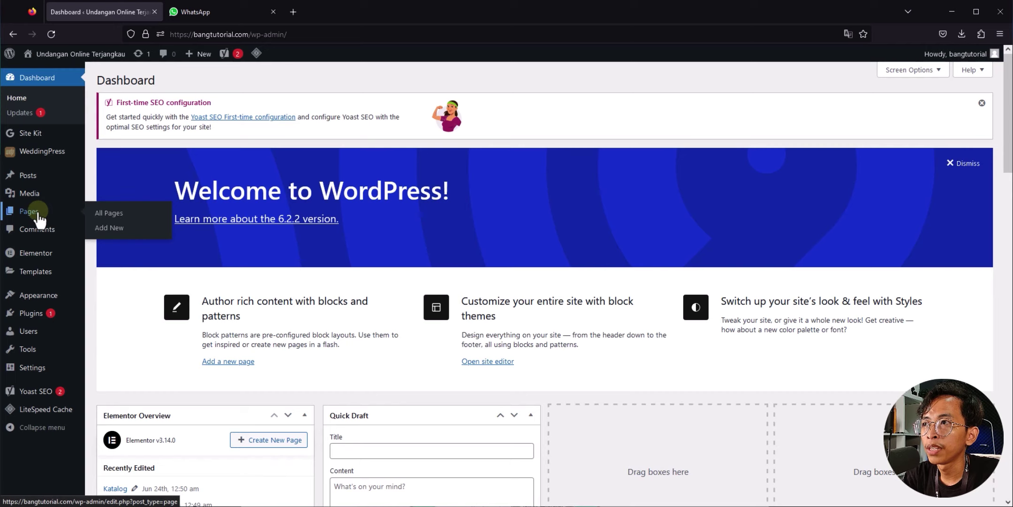
left_click(137, 227)
left_click(308, 133)
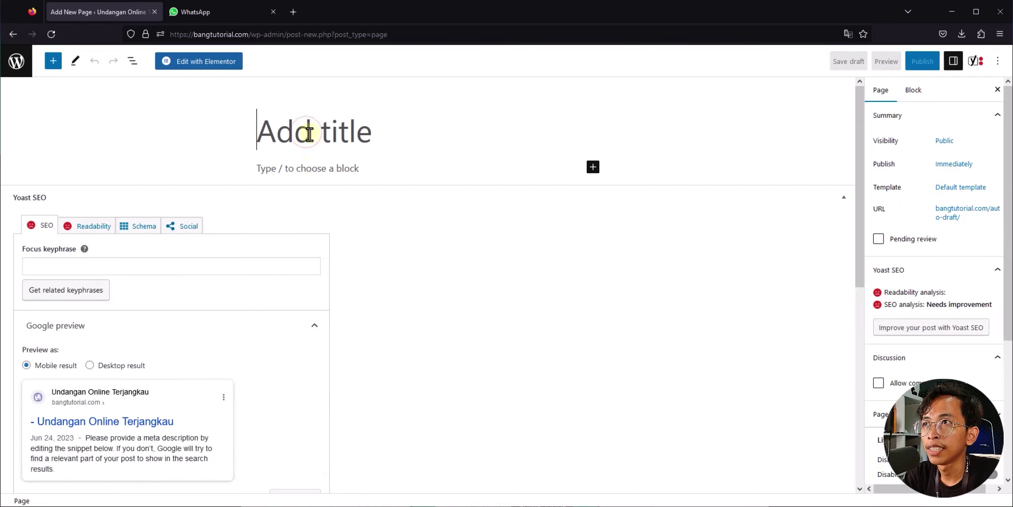
left_click(237, 14)
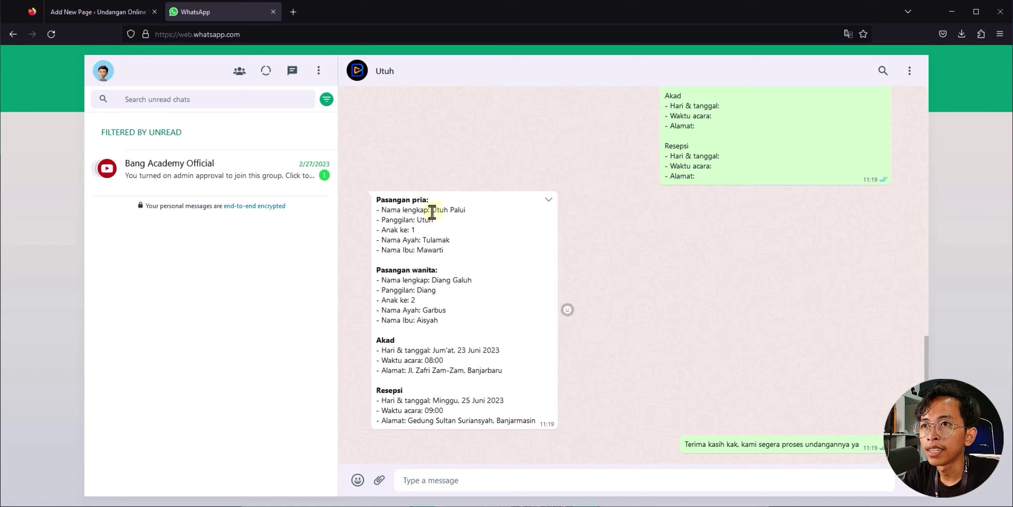
left_click_drag(432, 222, 433, 220)
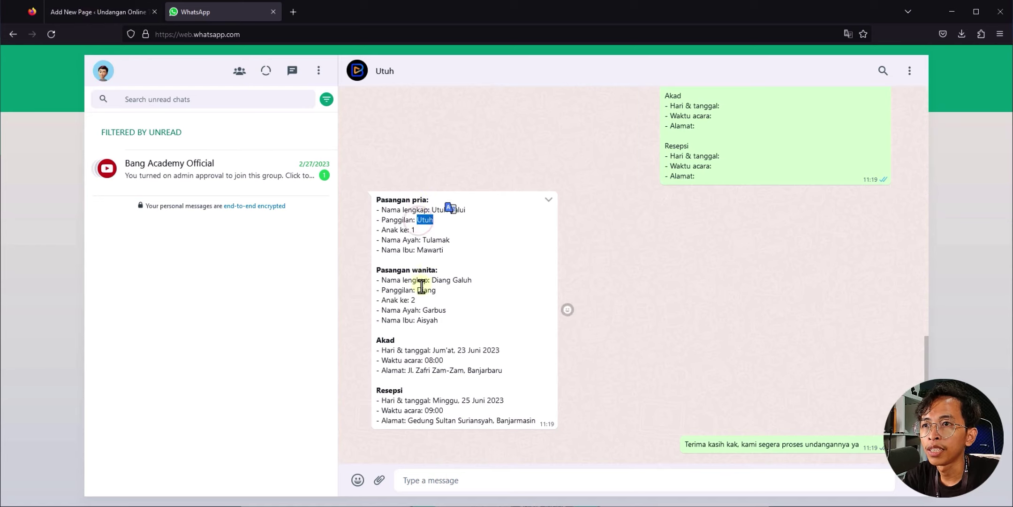
left_click_drag(413, 271, 419, 289)
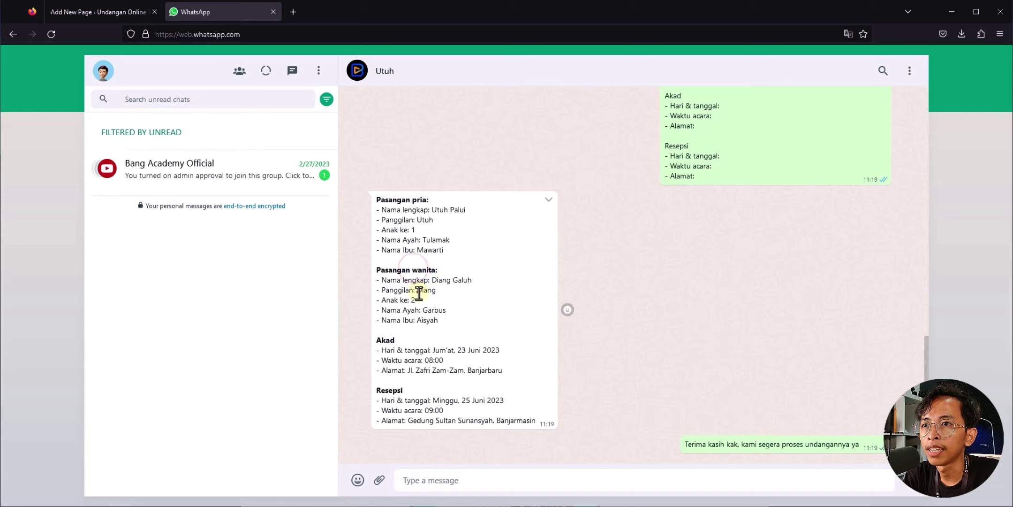
left_click(67, 9)
type("utuhdandiang")
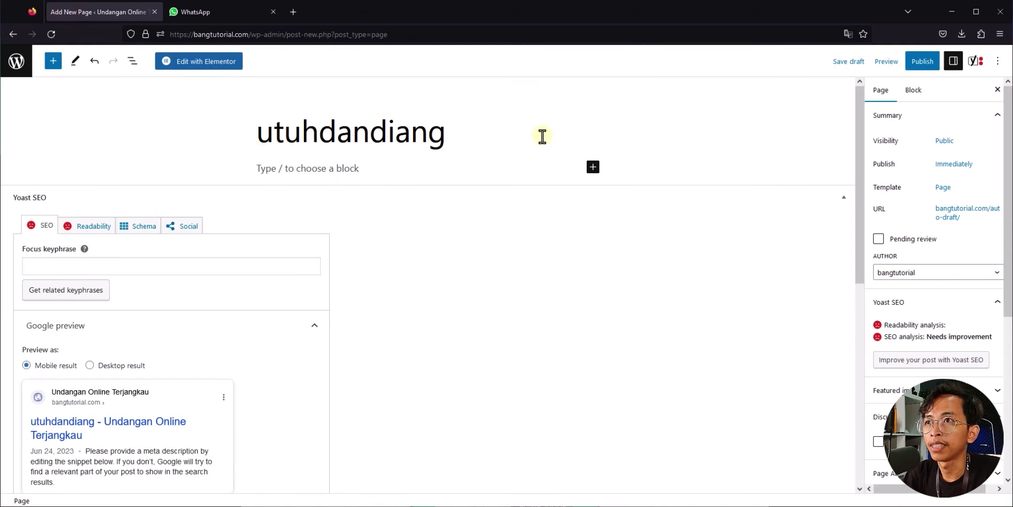
left_click(636, 241)
Step: Set the page template to Elementor Canvas, verify the utuhdandiang permalink, and open it in Elementor
left_click(944, 187)
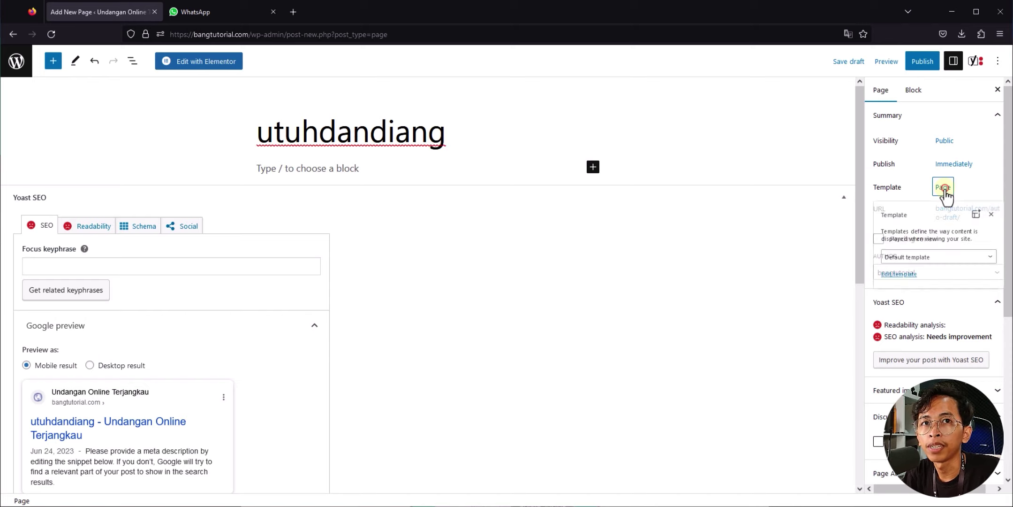
left_click(886, 277)
left_click(885, 298)
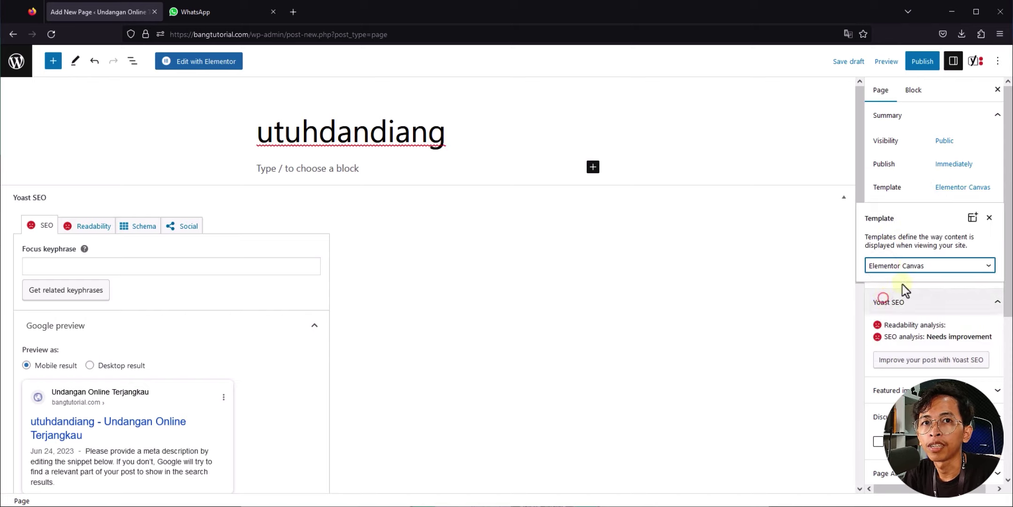
left_click(909, 201)
left_click(954, 213)
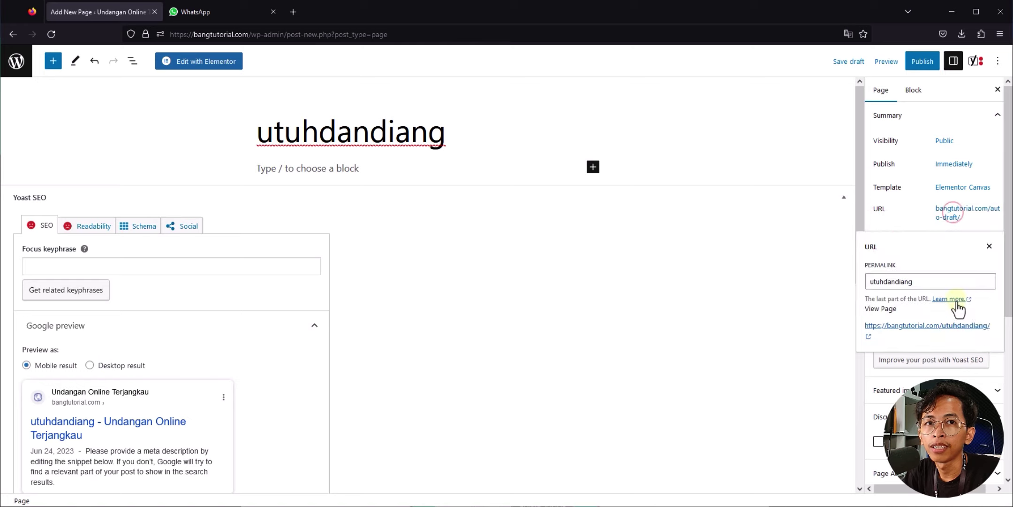
left_click(906, 214)
left_click(212, 62)
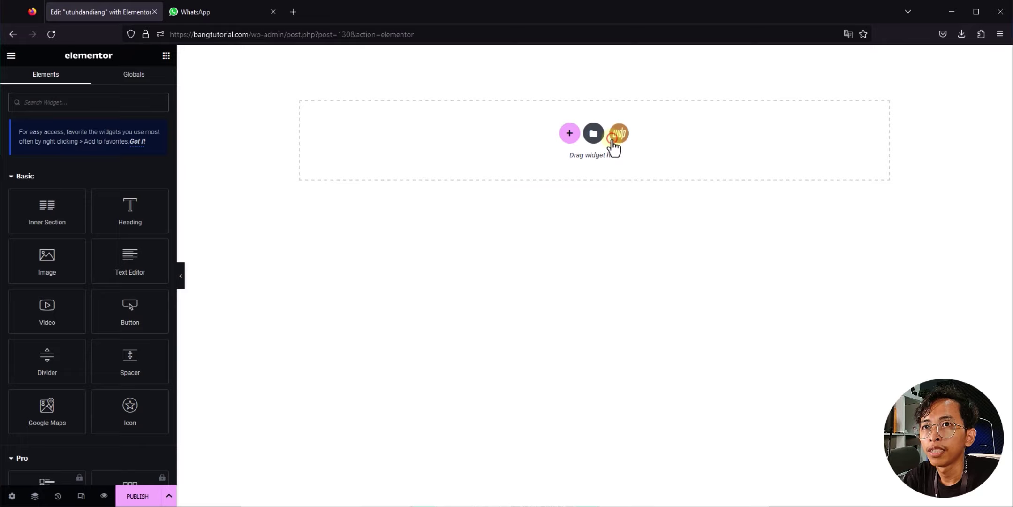
Step: Insert the Demo Weddingpress 01 template from the WeddingPress library into the empty page
left_click(613, 139)
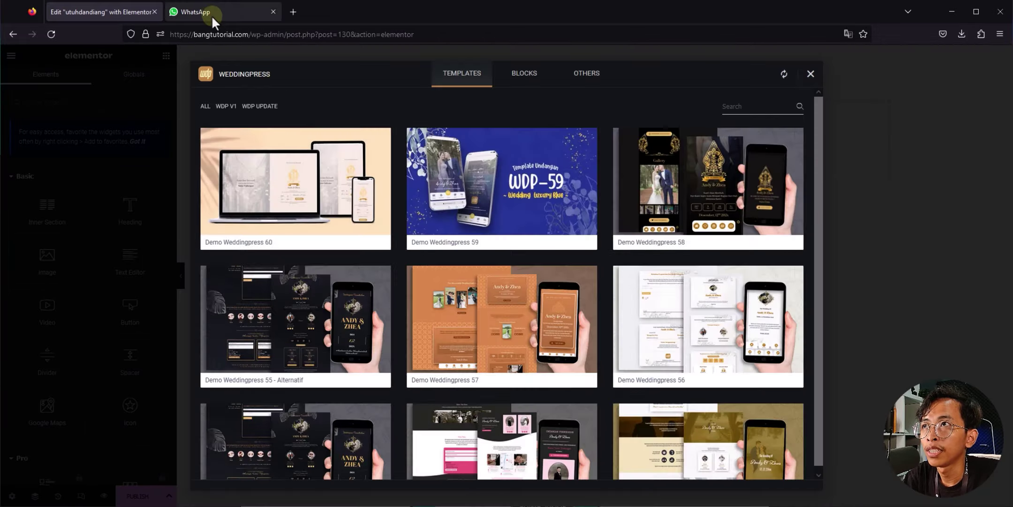
left_click(211, 15)
scroll(498, 234, "up", 10)
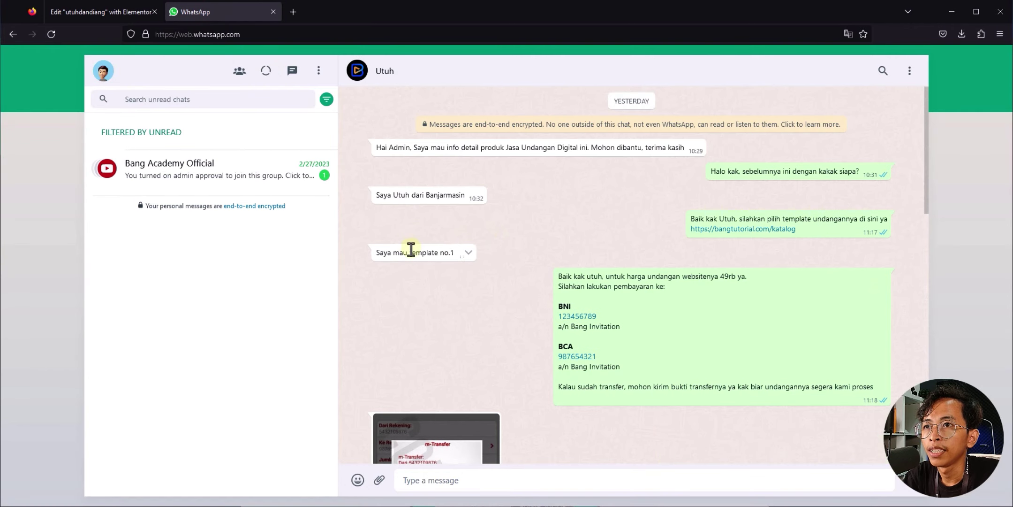
scroll(437, 262, "down", 10)
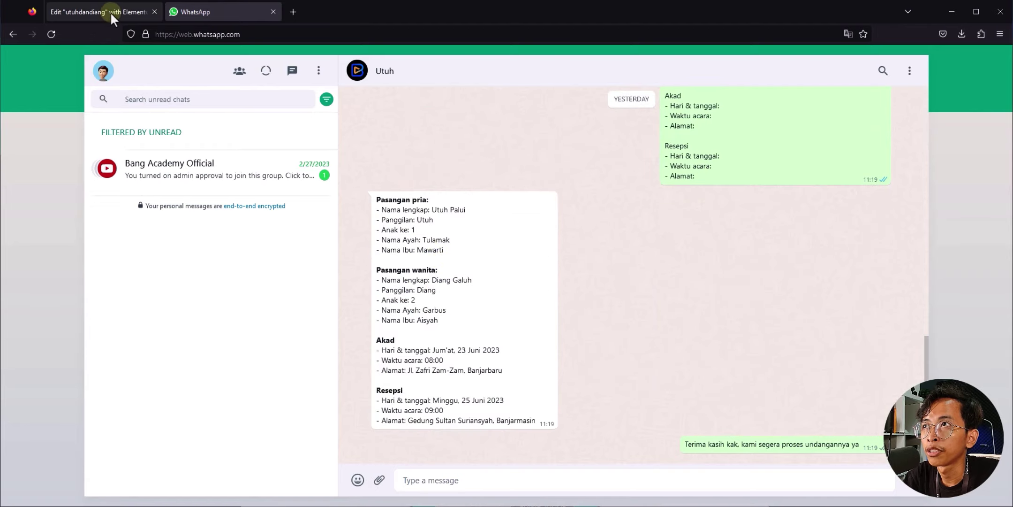
left_click(108, 10)
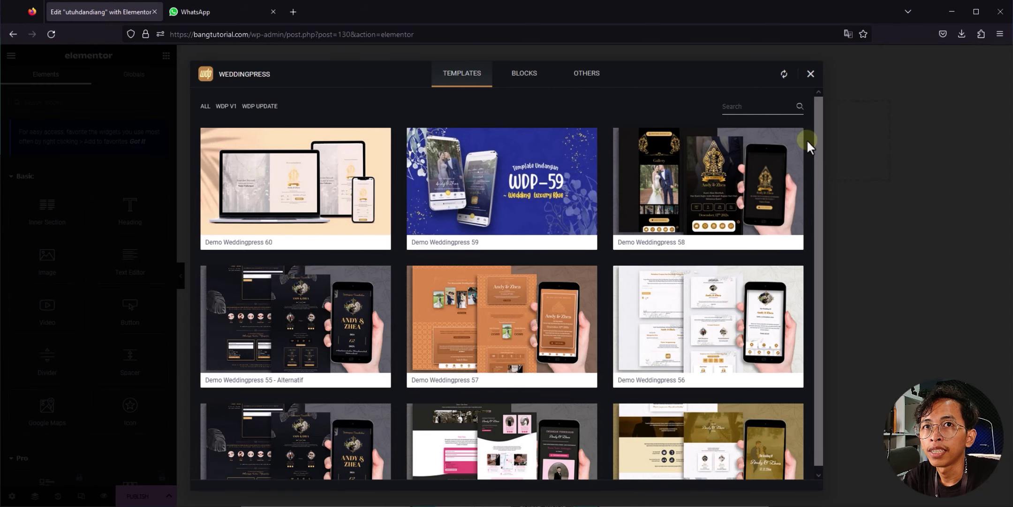
scroll(808, 147, "down", 20)
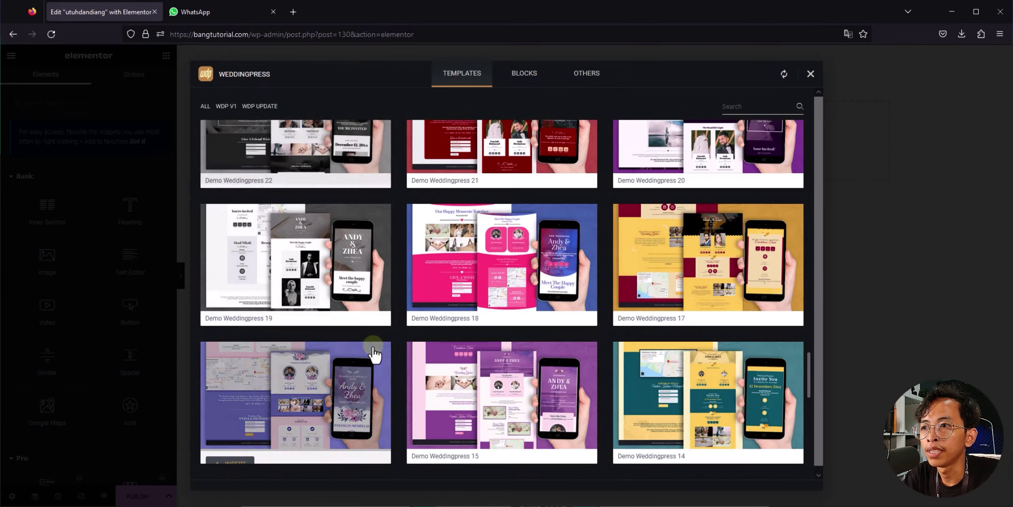
scroll(374, 355, "down", 10)
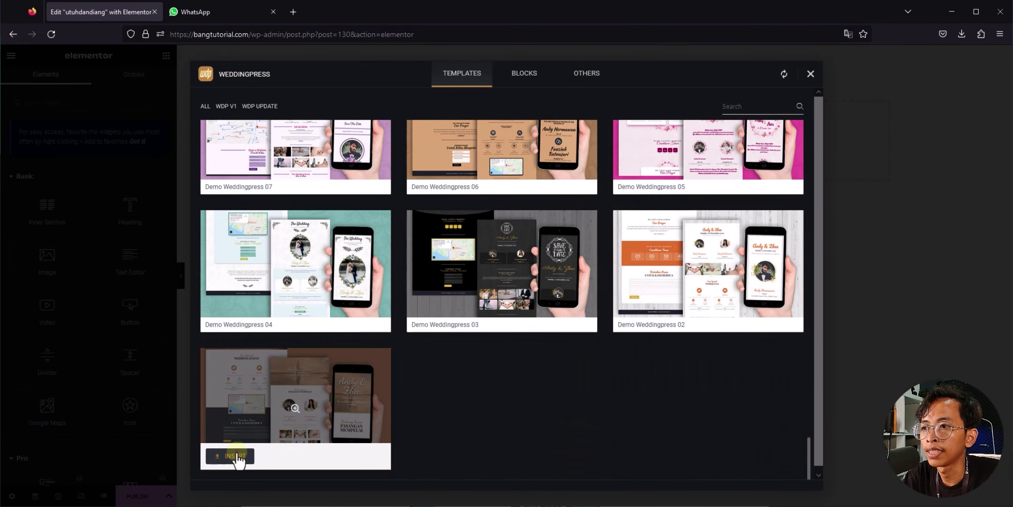
left_click(233, 456)
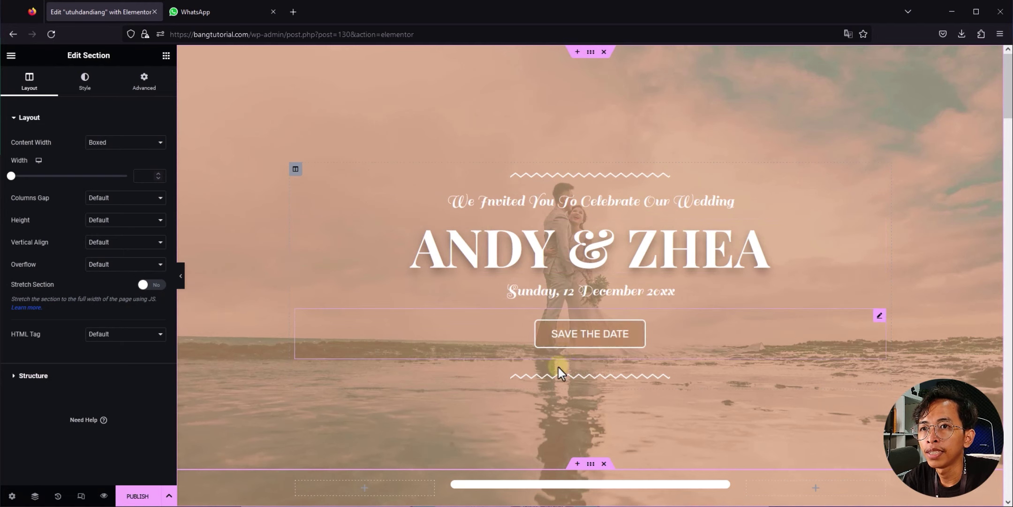
Step: Replace the sample names in the cover heading with the new couple's names
left_click(212, 5)
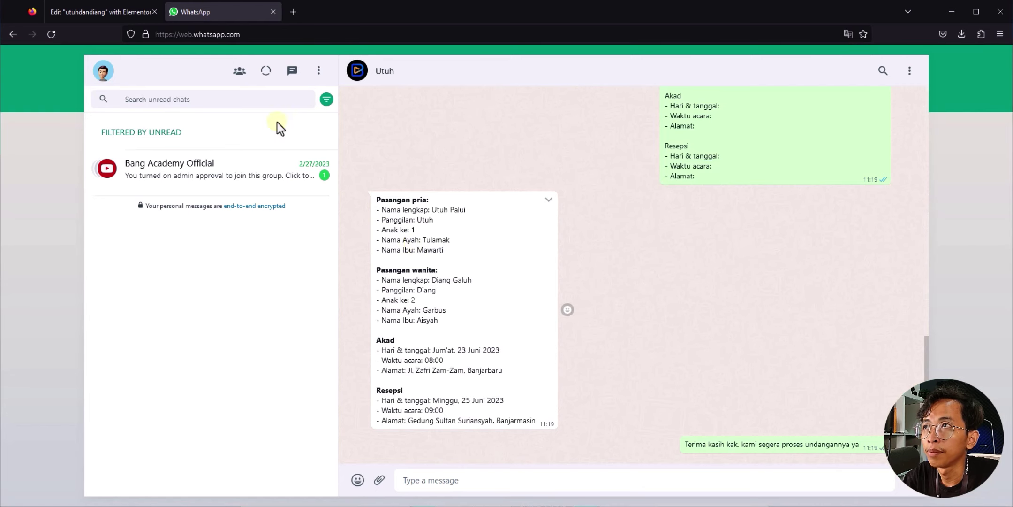
left_click(116, 17)
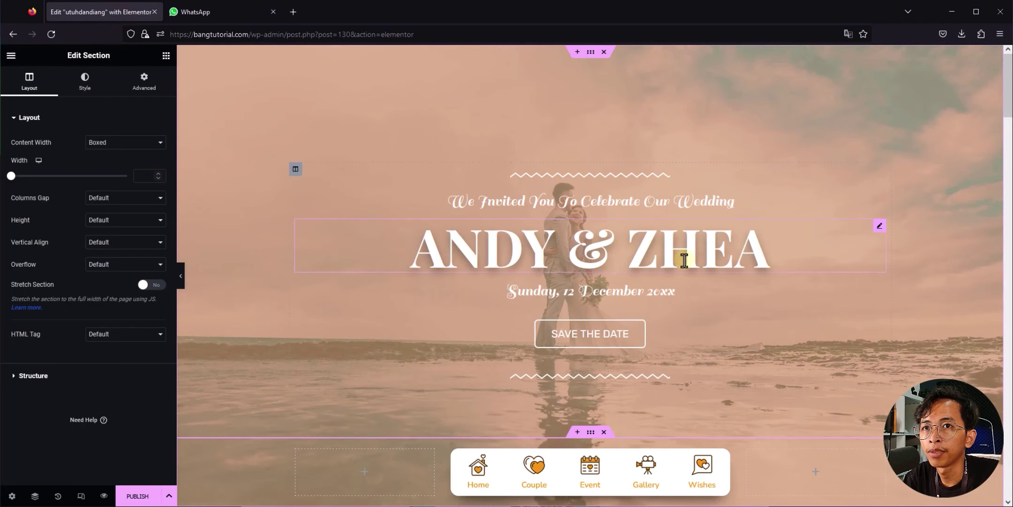
left_click(457, 257)
left_click_drag(72, 153, 1, 155)
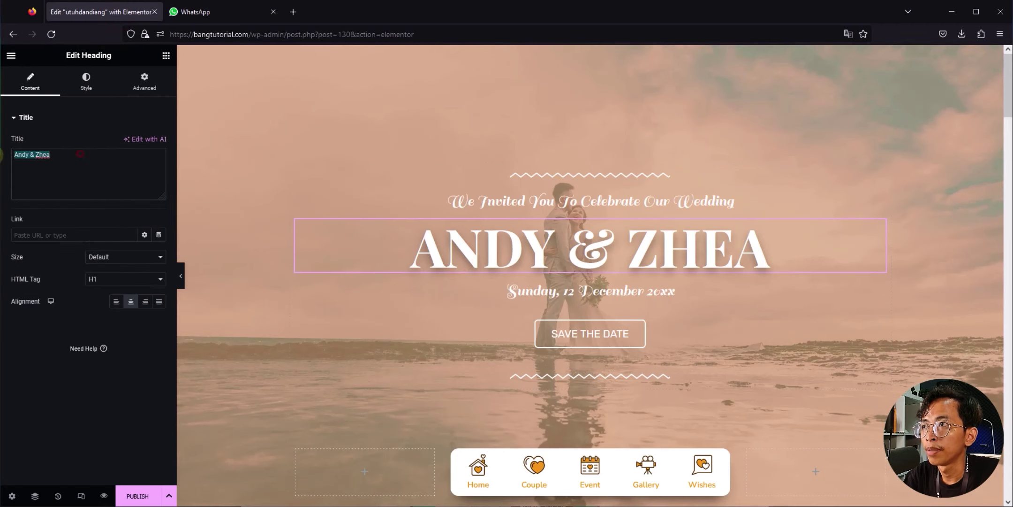
type("Utuh & Diang")
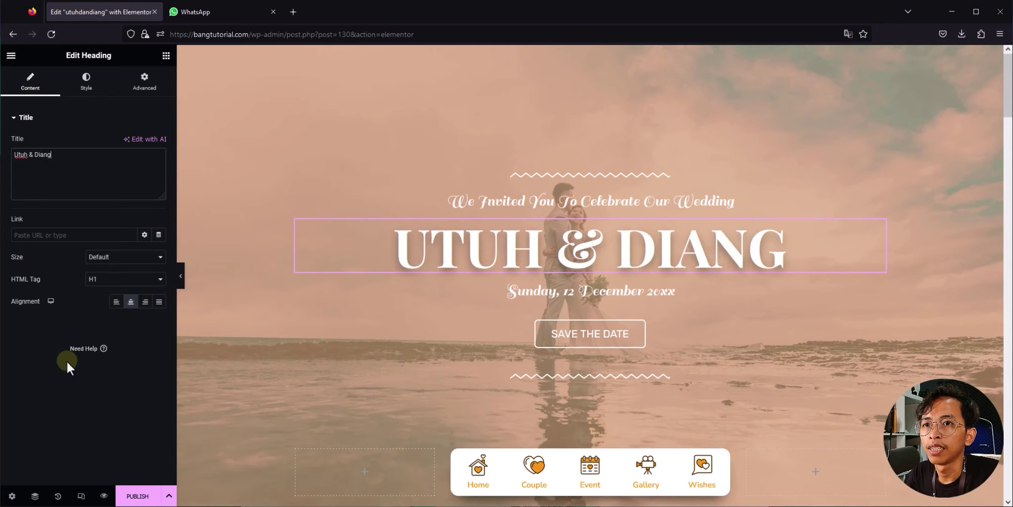
Step: Change the date heading to 'Minggu, 25 Juni 2023', the reception date from the chat
left_click(604, 291)
left_click(206, 9)
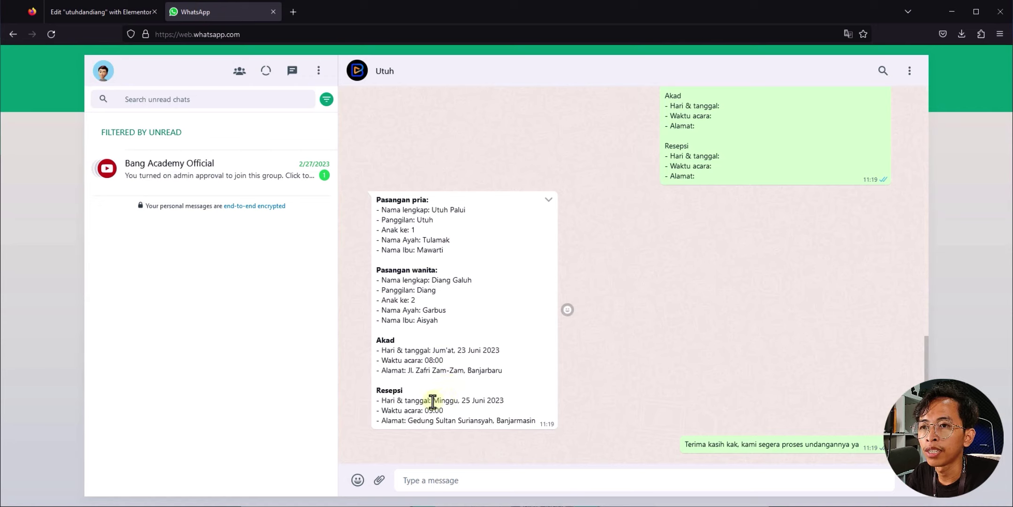
left_click_drag(432, 401, 509, 402)
left_click(105, 13)
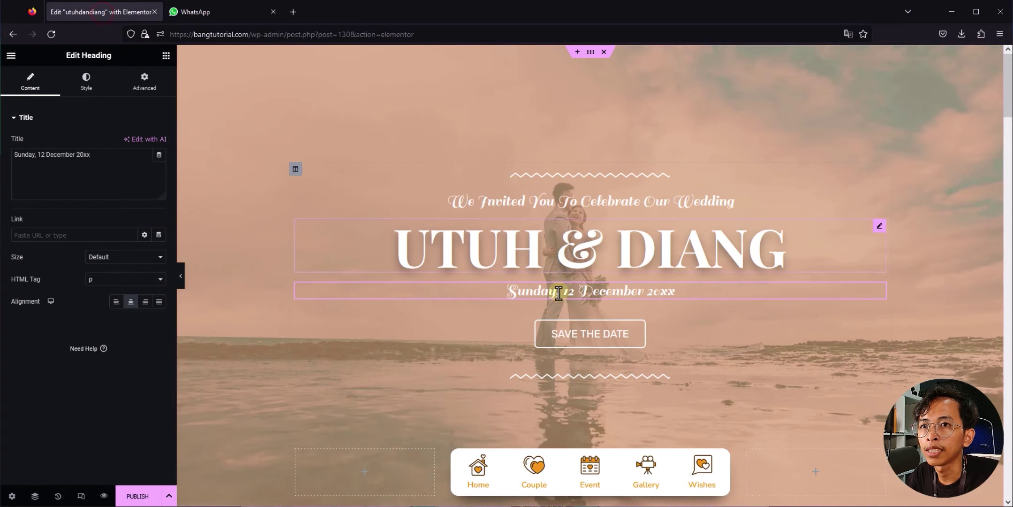
type("2")
type("5 ")
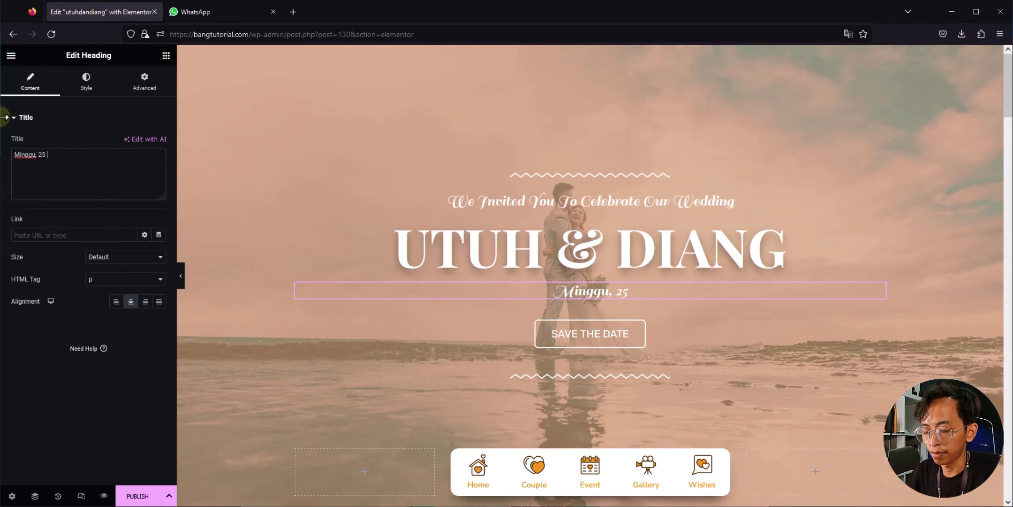
type("Juni 2023")
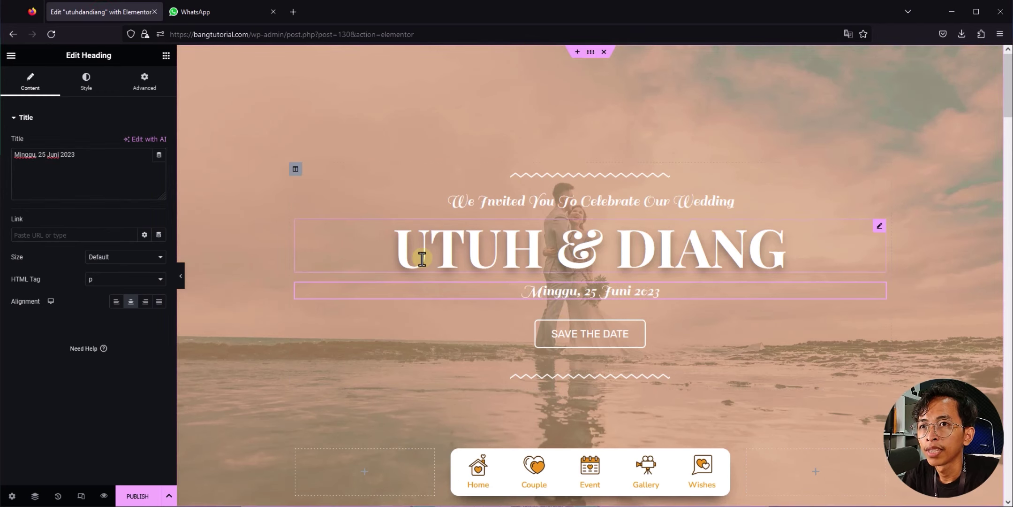
Step: Adjust the font family in the We Invited You greeting heading's typography settings
left_click(501, 203)
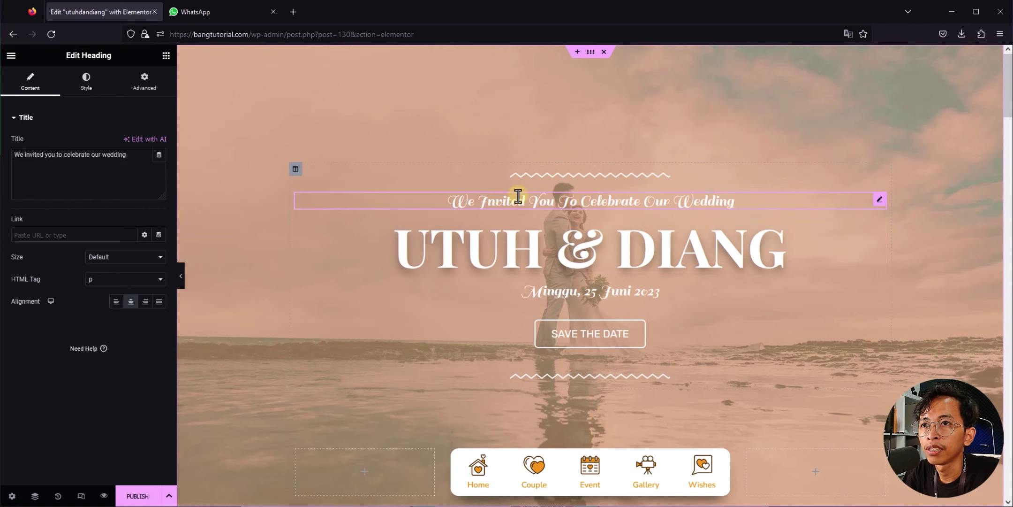
left_click(87, 83)
left_click(159, 165)
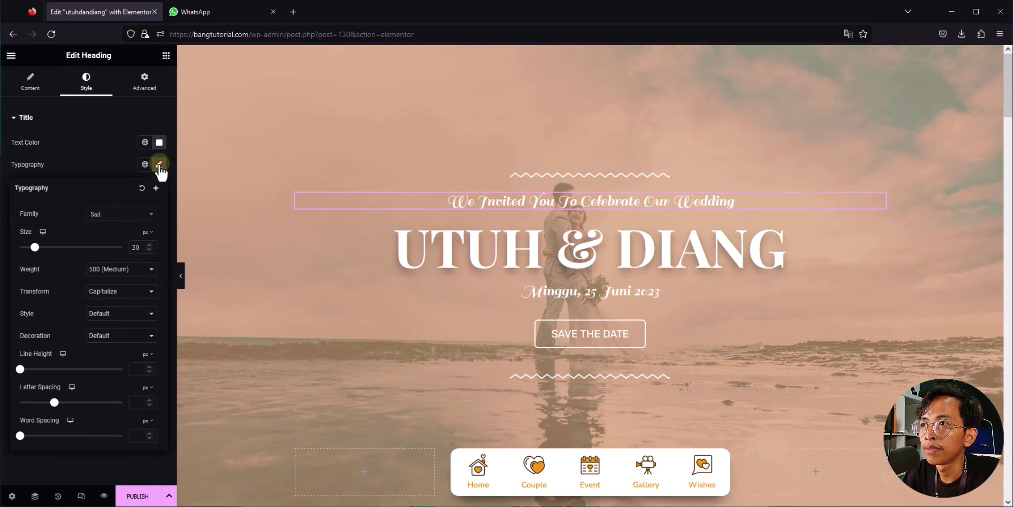
left_click(147, 216)
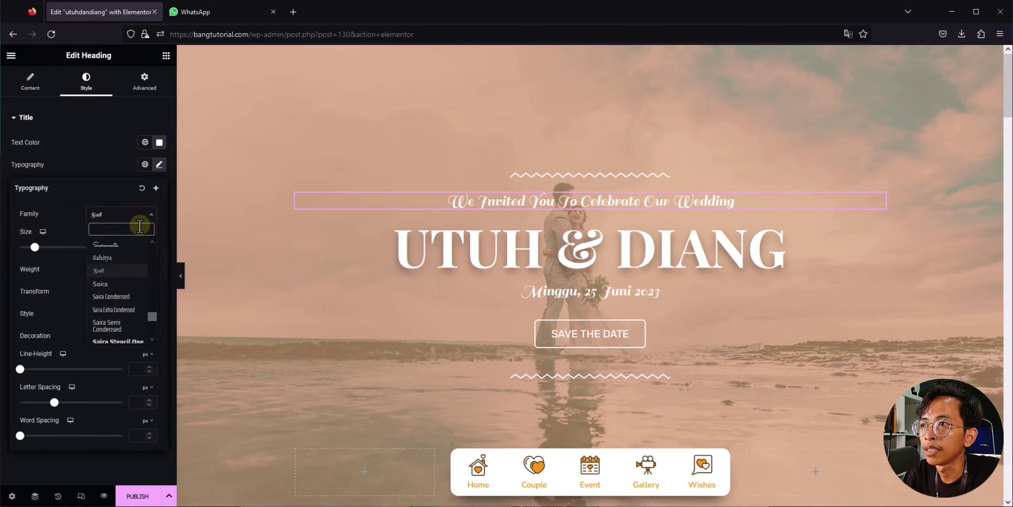
left_click_drag(149, 314, 150, 309)
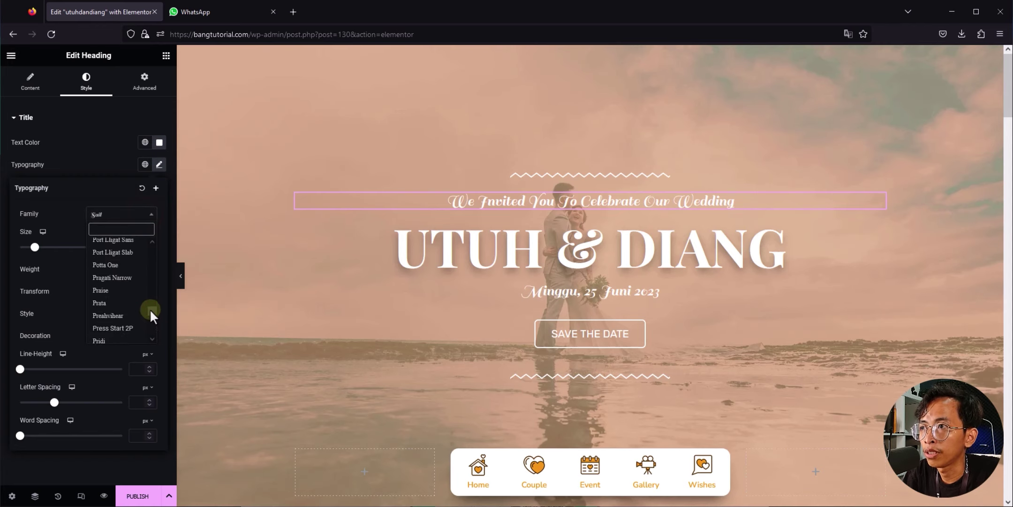
left_click(361, 153)
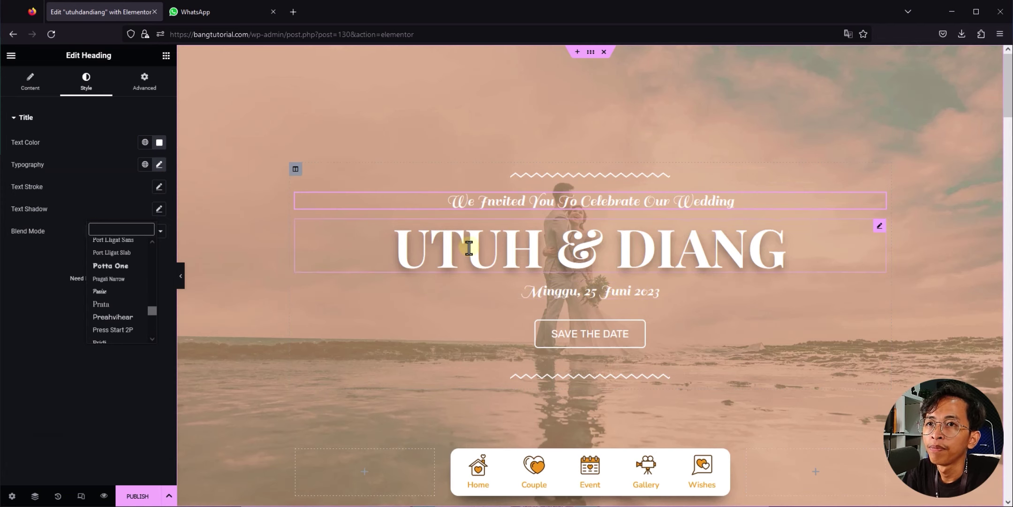
Step: Scroll the canvas down to the Salam Sejahtera groom and bride profile cards
scroll(351, 219, "down", 6)
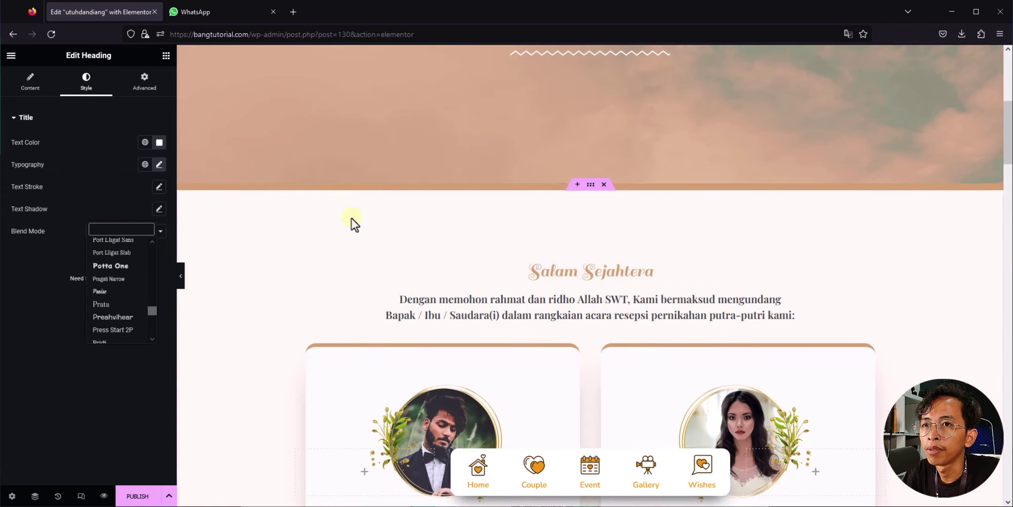
scroll(351, 218, "down", 3)
scroll(516, 213, "down", 3)
scroll(495, 215, "up", 1)
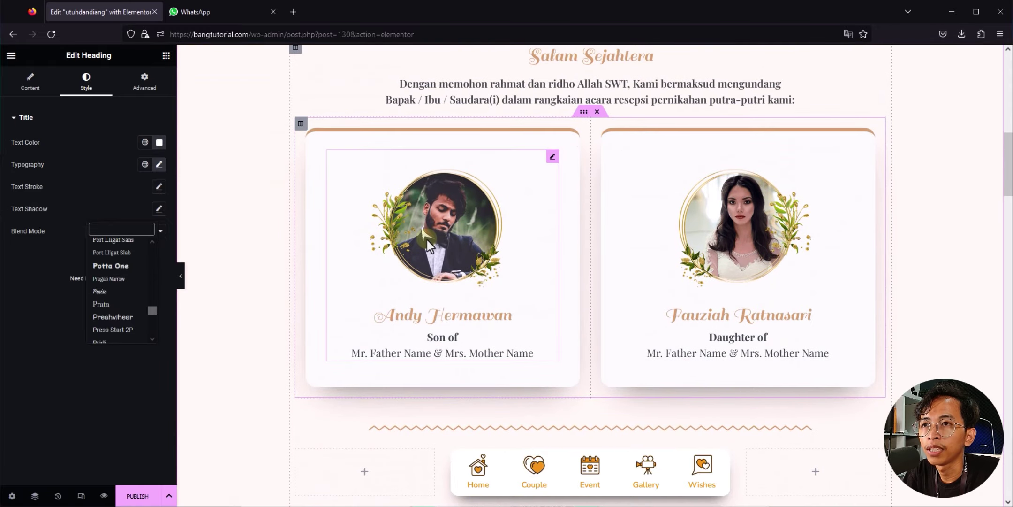
left_click(196, 17)
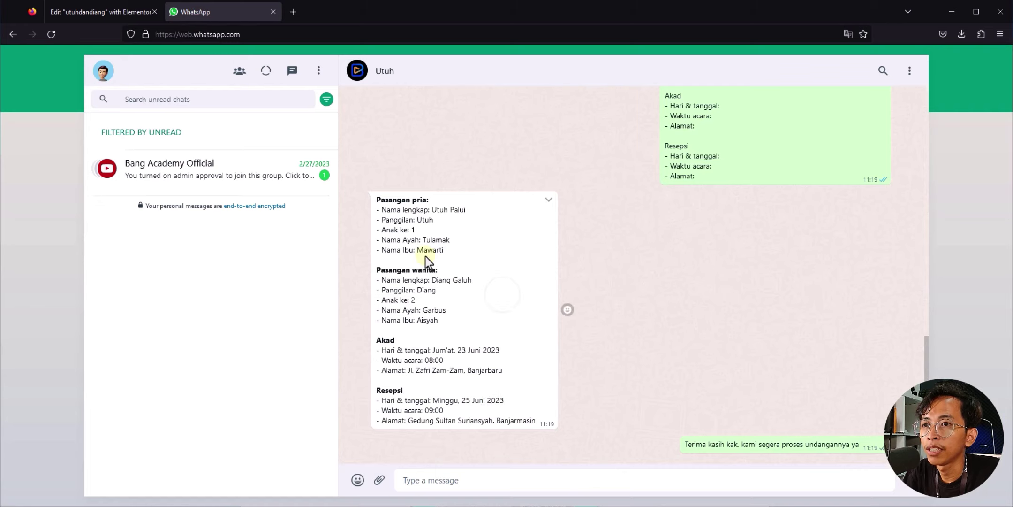
left_click(645, 372)
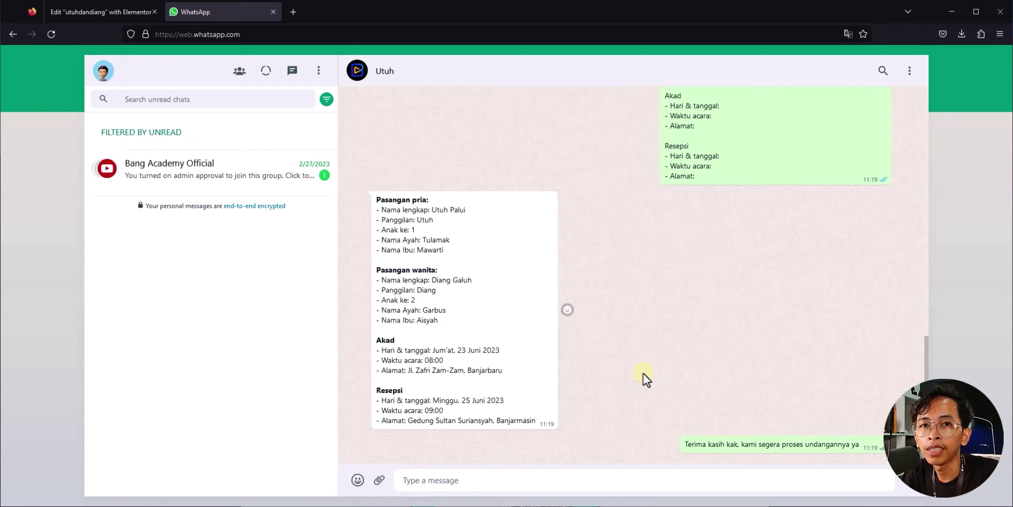
Step: Replace the groom card's photo with the uploaded P1.png portrait and set its image size to Custom
key("ctrl+Tab")
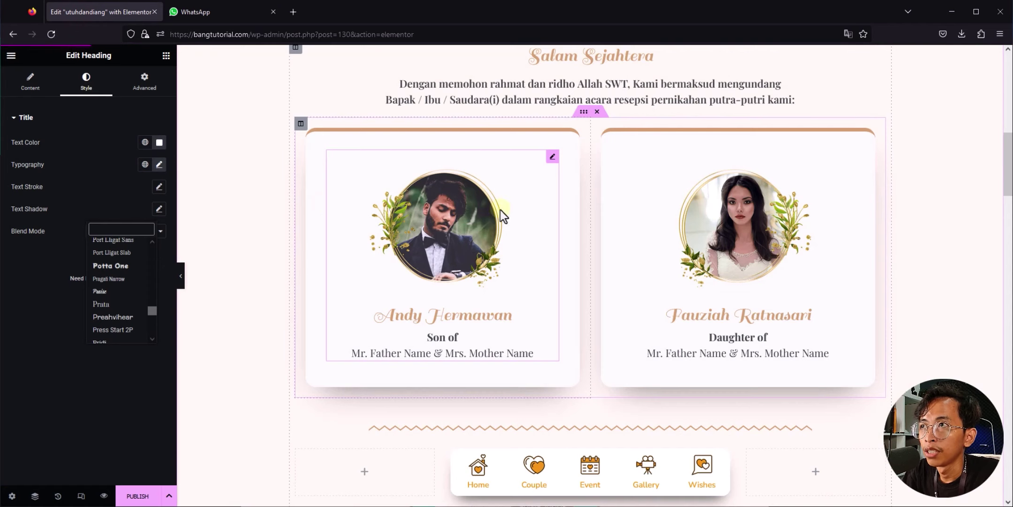
left_click(455, 208)
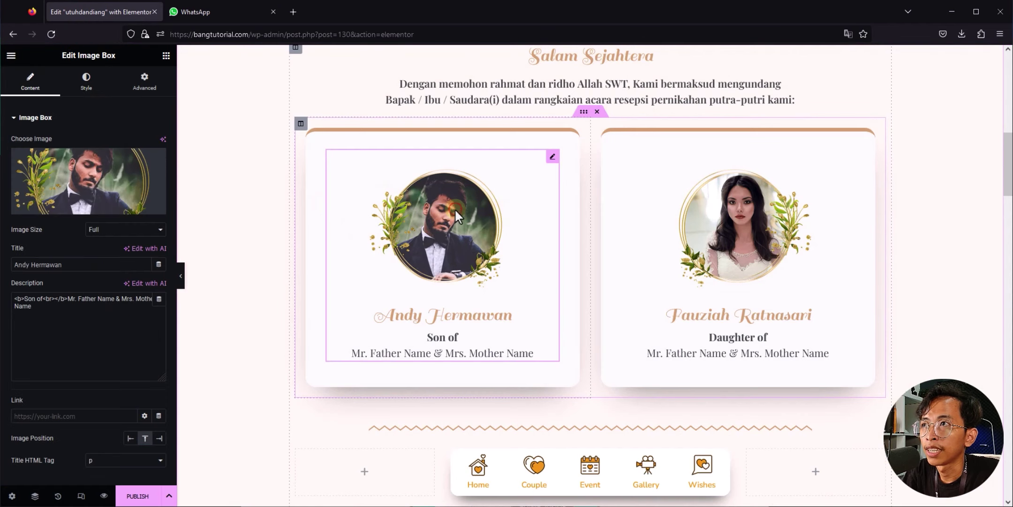
left_click(87, 183)
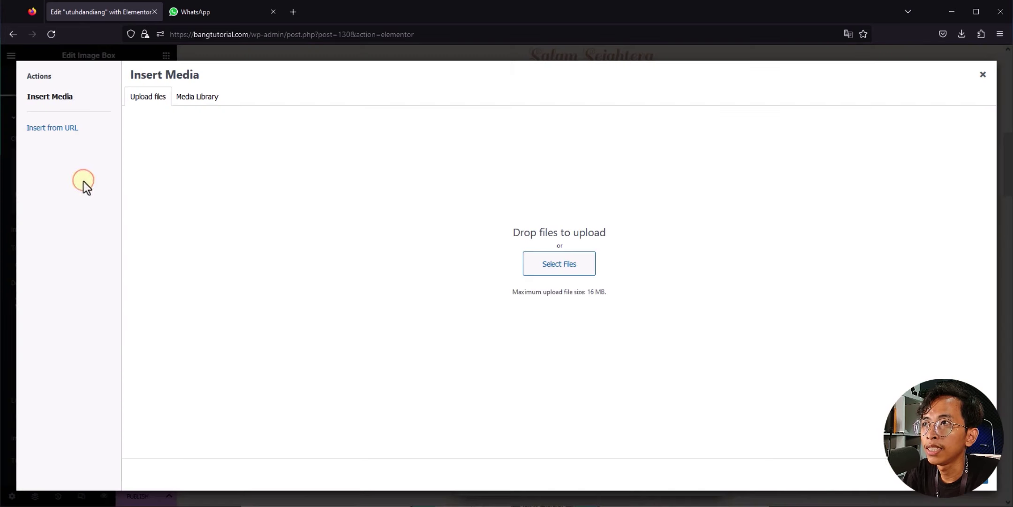
left_click(573, 272)
double_click(128, 82)
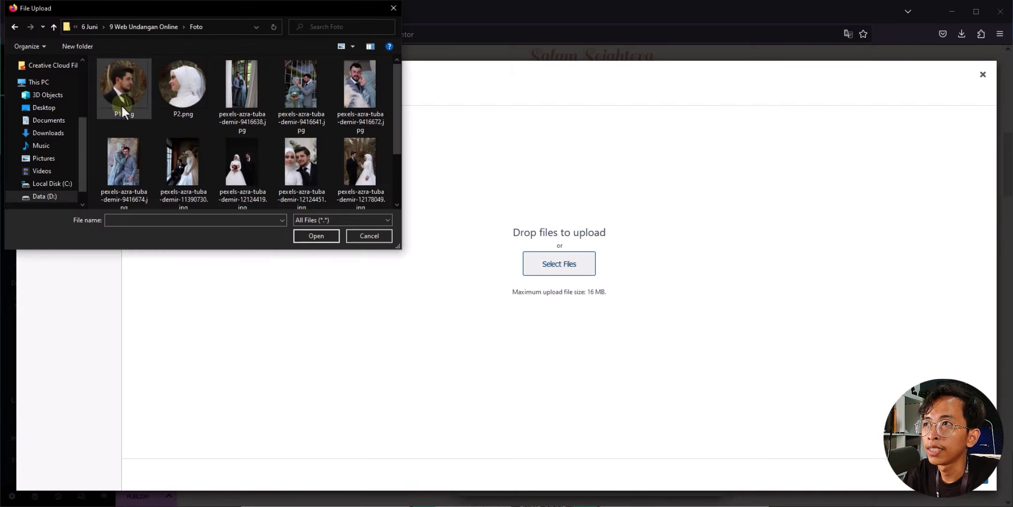
left_click(120, 96)
double_click(123, 85)
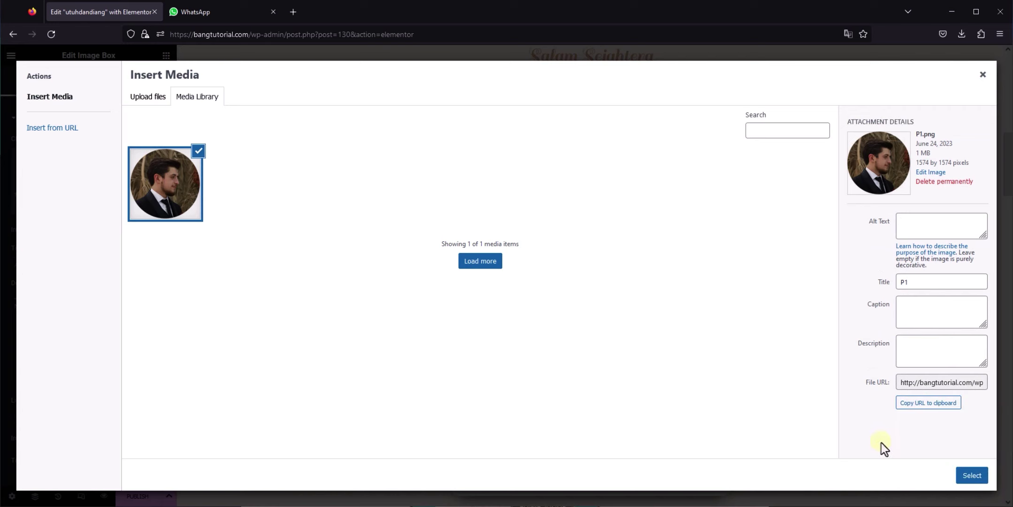
left_click(972, 475)
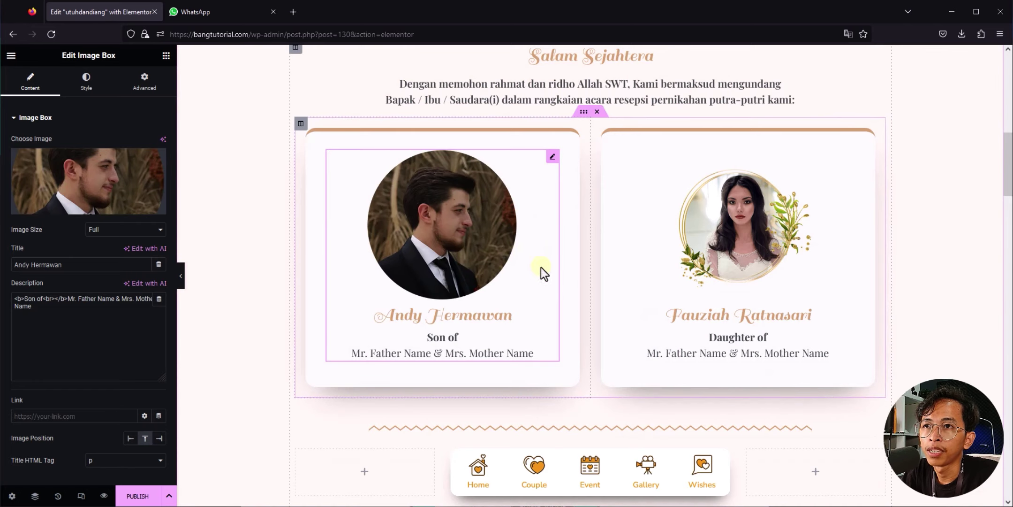
left_click(125, 229)
left_click(126, 342)
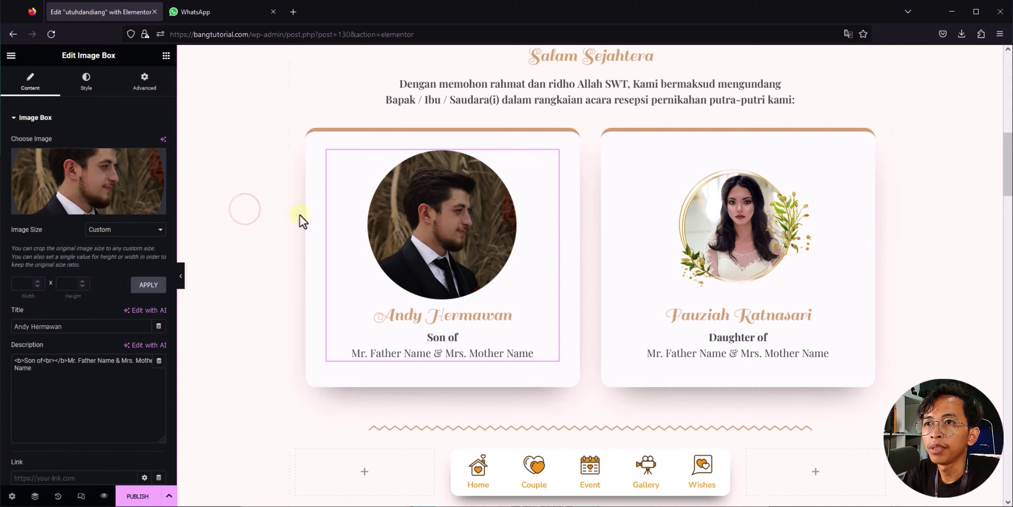
Step: Rewrite the profile description to 'Anak Pertama dari' followed by the parents' names
left_click(746, 225)
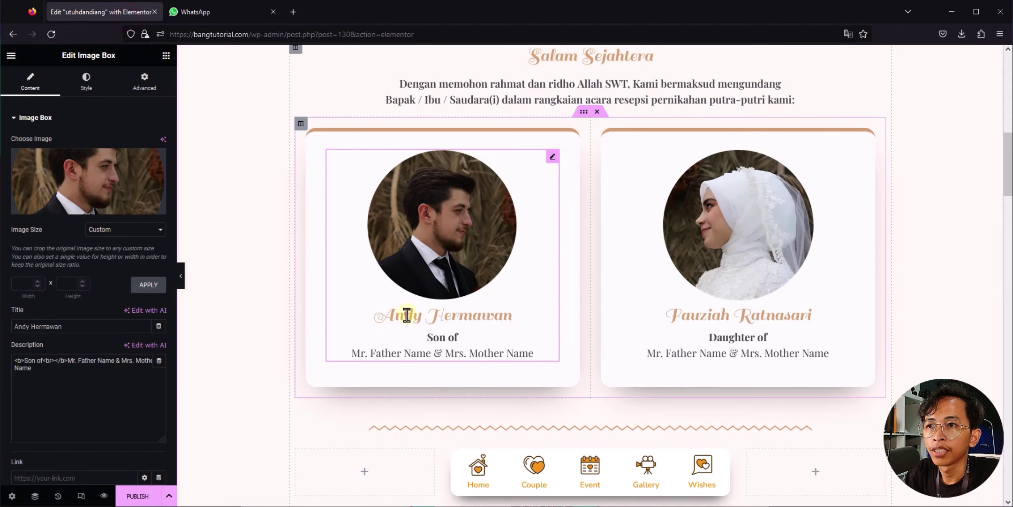
triple_click(442, 337)
type("Anak Pertama dari")
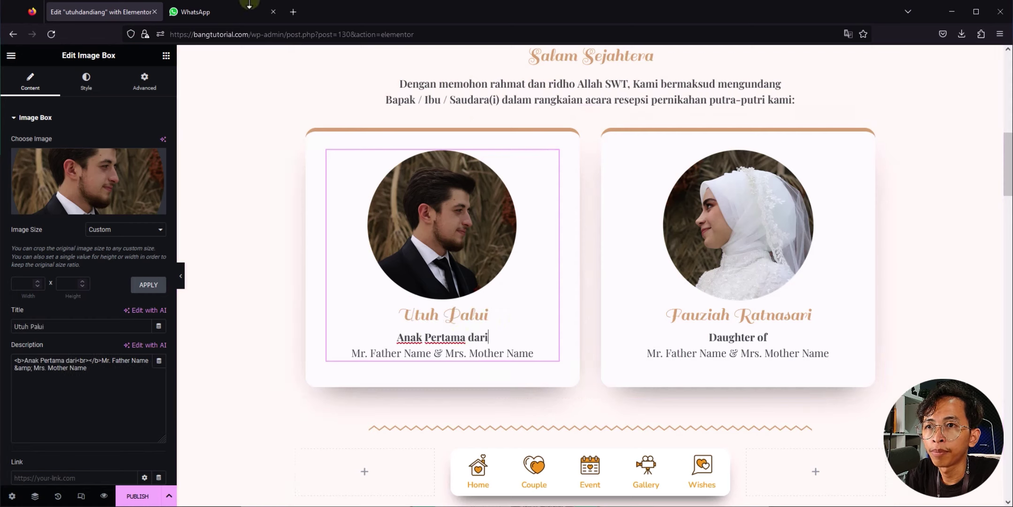
left_click_drag(424, 240, 430, 239)
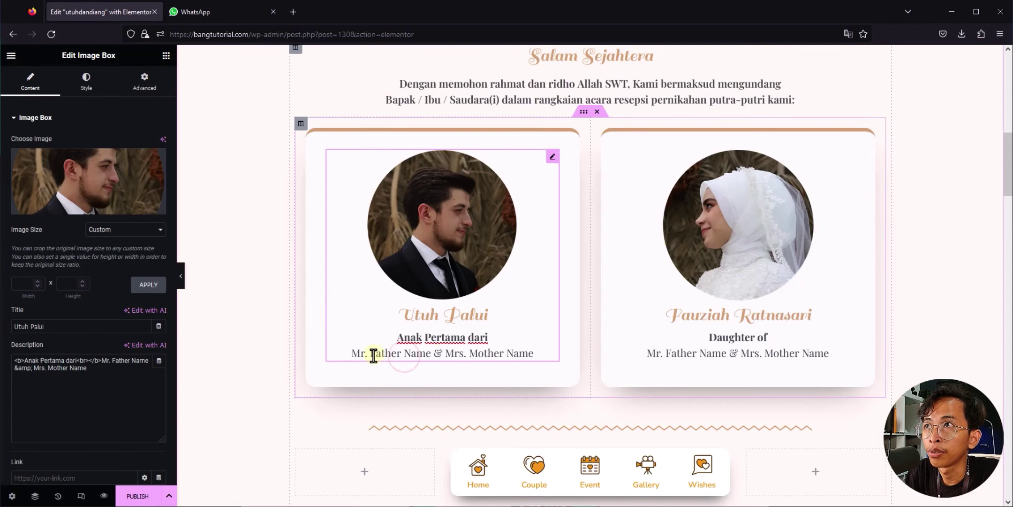
triple_click(430, 353)
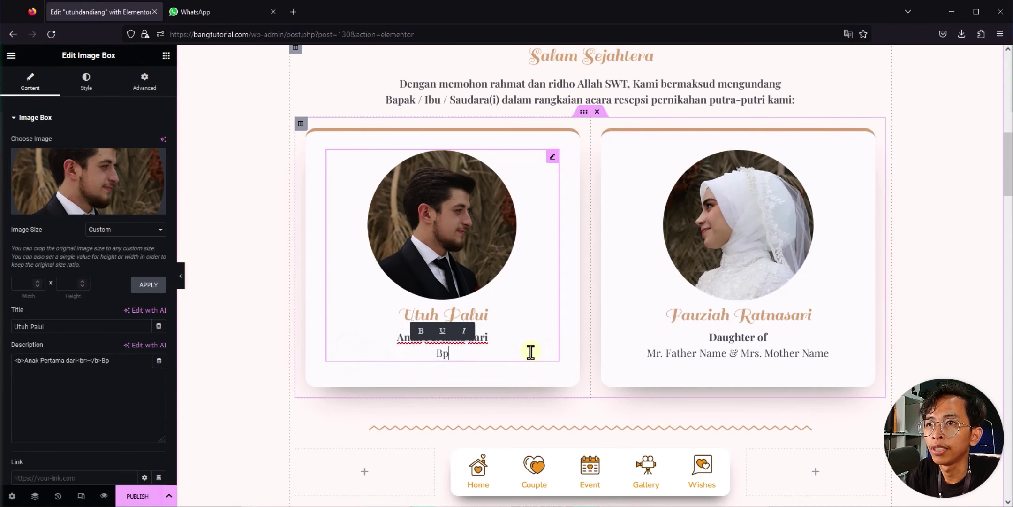
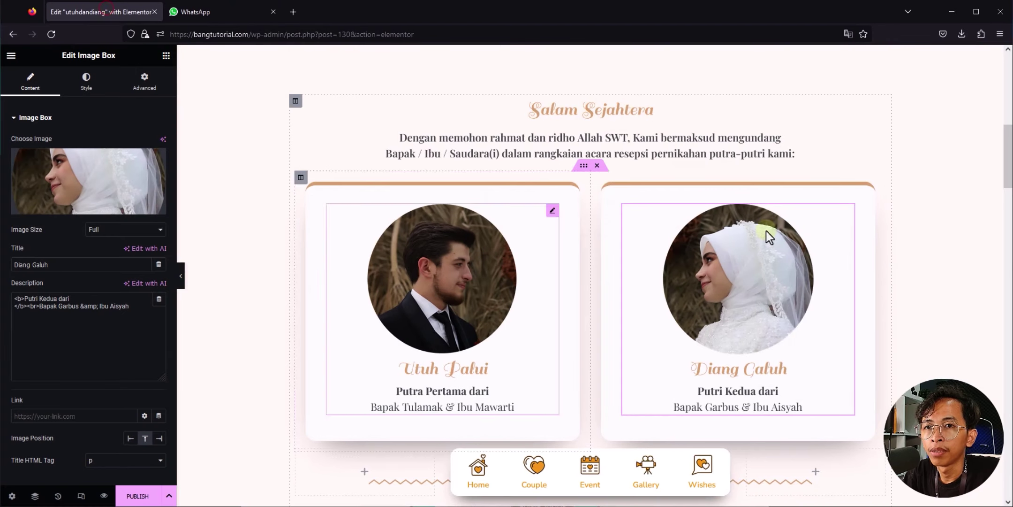
scroll(727, 229, "down", 7)
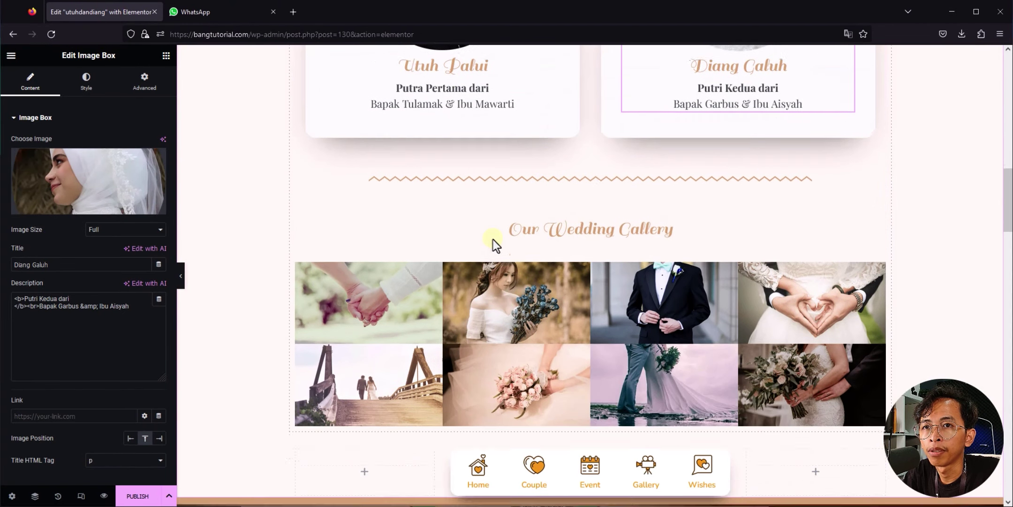
scroll(497, 235, "down", 1)
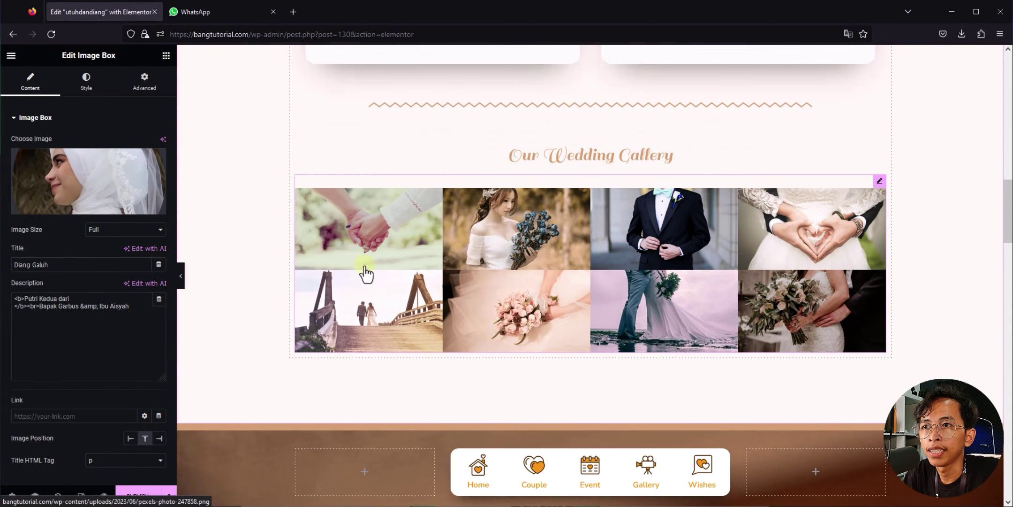
Step: Clear the Basic Gallery's old photos and upload ten new couple photos into it
right_click(719, 181)
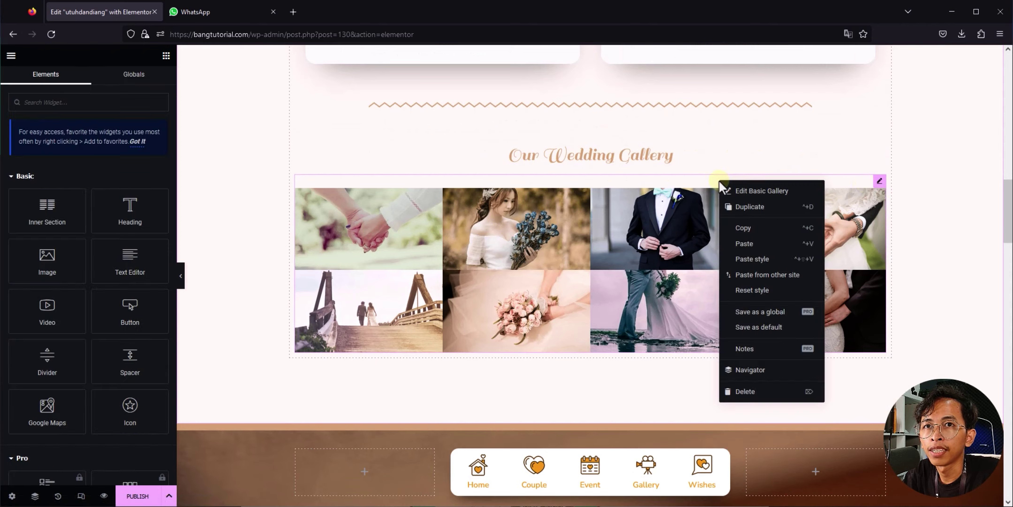
left_click(753, 191)
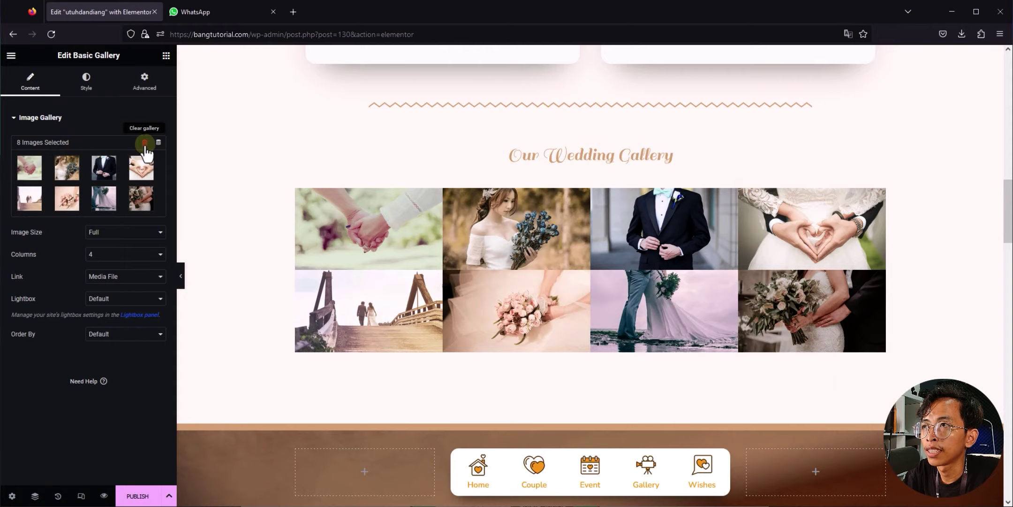
left_click(145, 143)
left_click(588, 305)
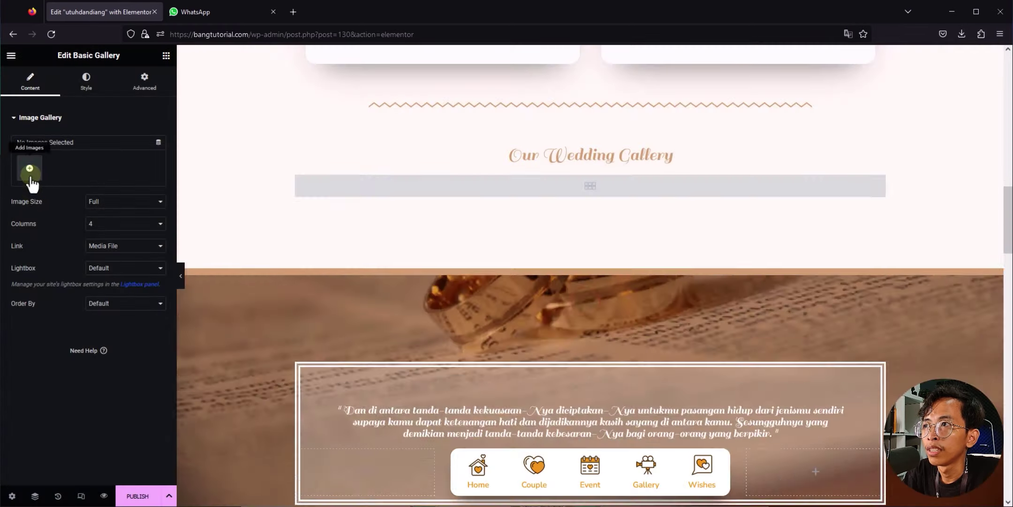
left_click(30, 167)
left_click(242, 98)
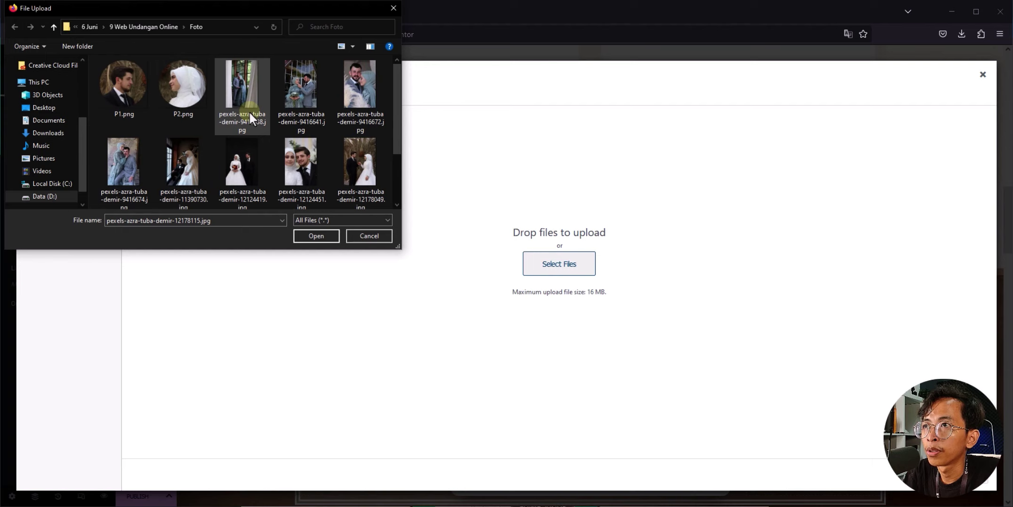
double_click(250, 116)
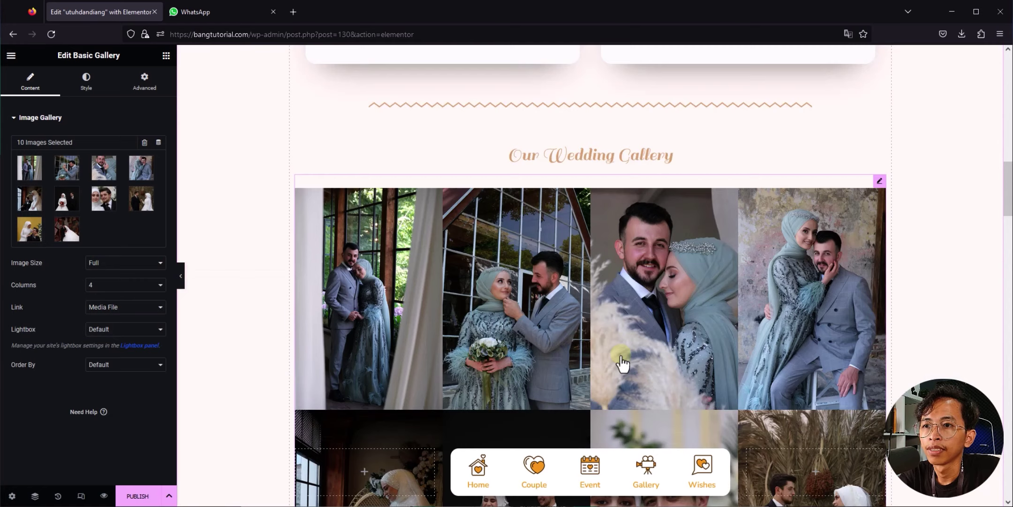
Step: Keep gallery images at Full size and set the layout to 5 columns
scroll(578, 332, "down", 7)
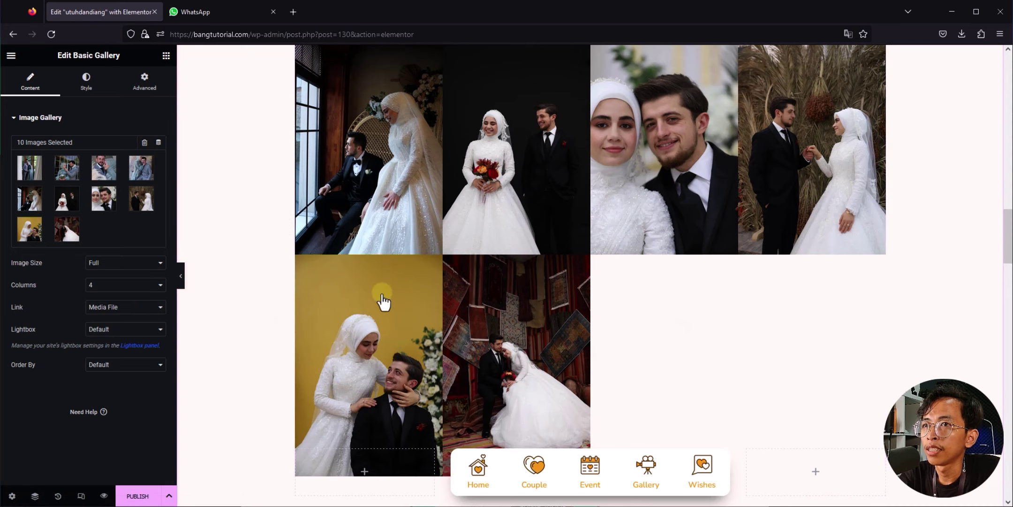
scroll(710, 300, "up", 3)
scroll(710, 300, "up", 4)
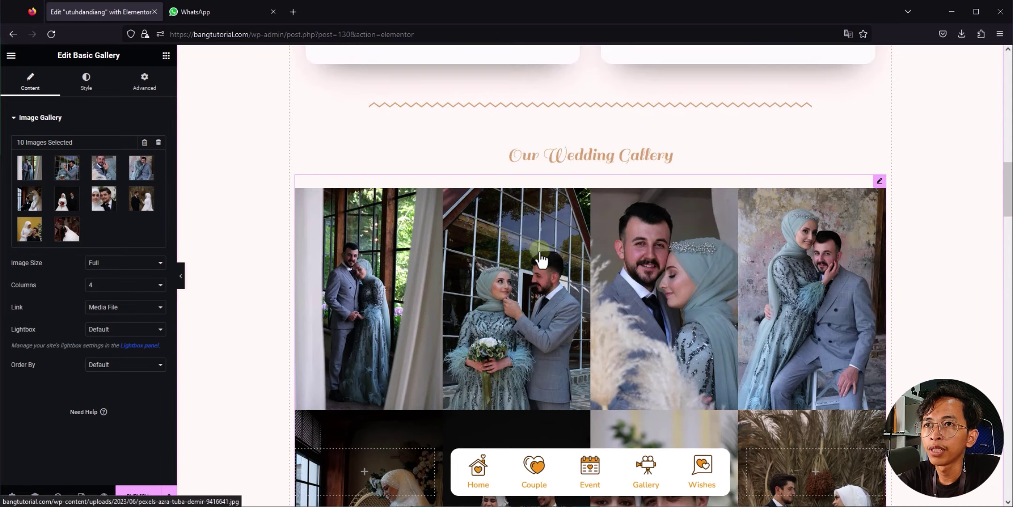
left_click(116, 273)
left_click(111, 266)
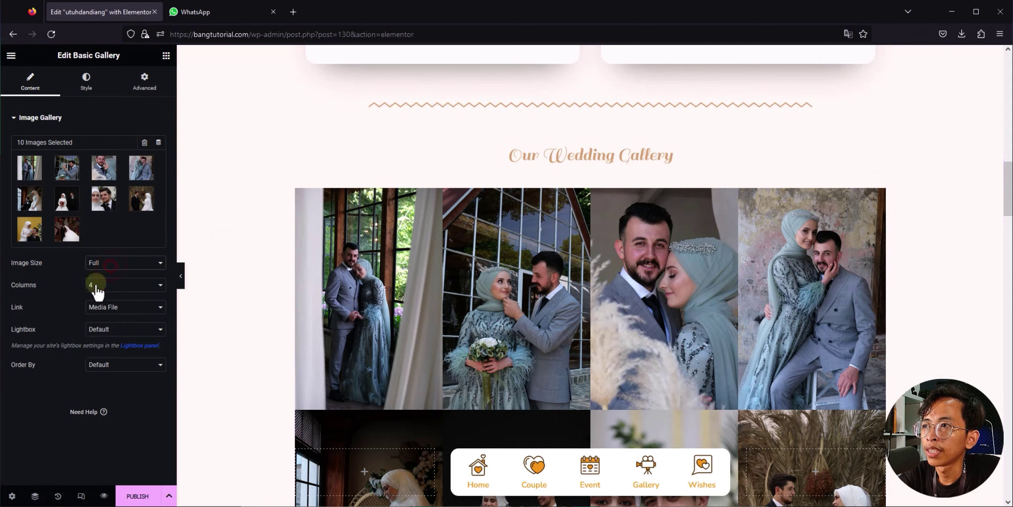
left_click(95, 287)
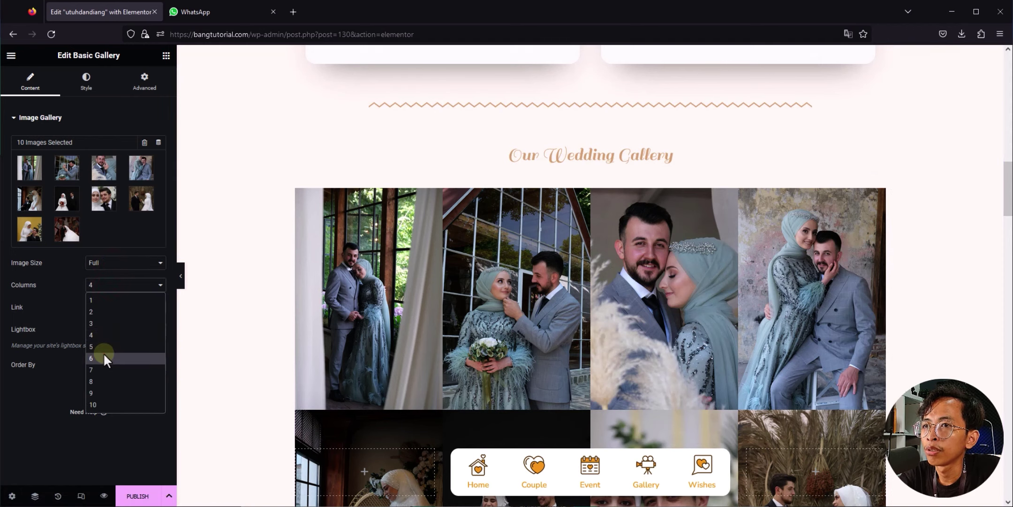
left_click(103, 353)
left_click(105, 286)
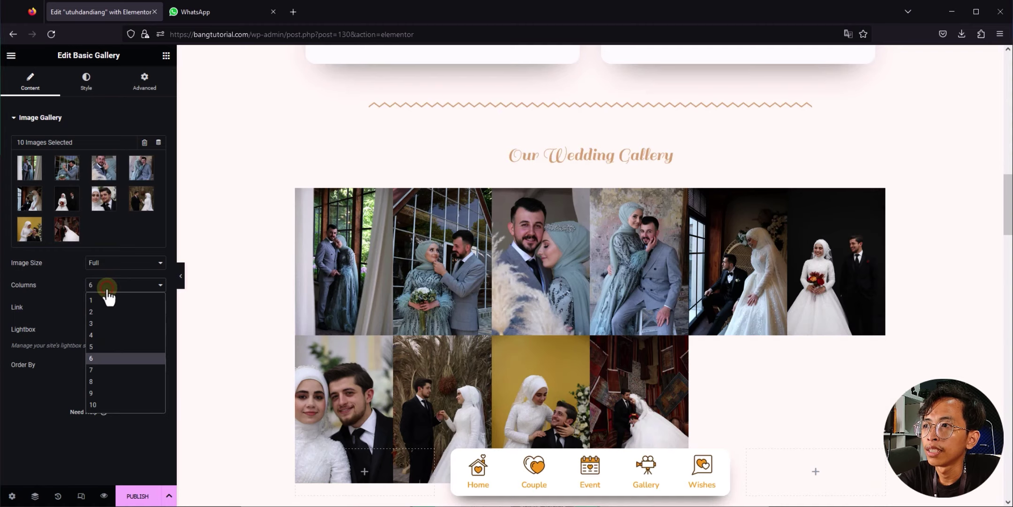
left_click(108, 348)
scroll(558, 319, "down", 5)
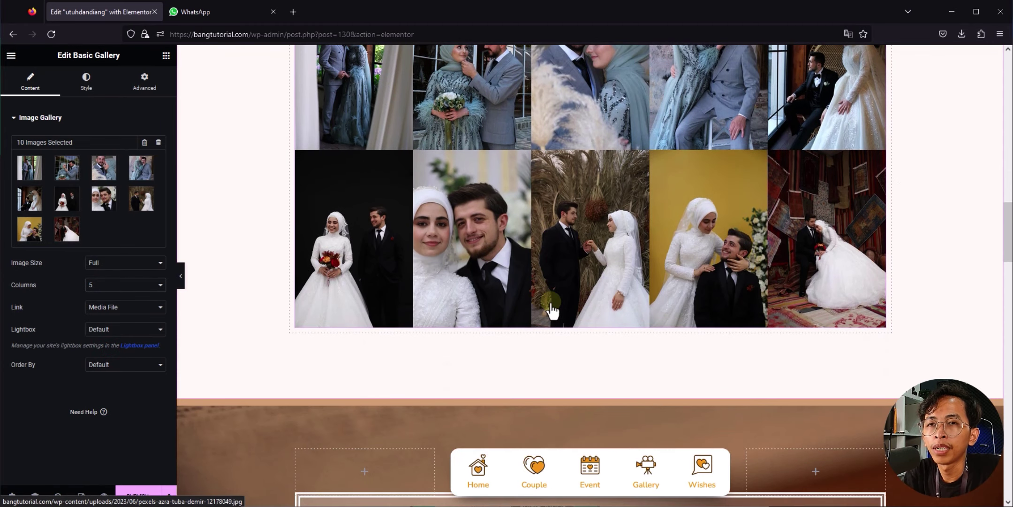
scroll(553, 312, "up", 2)
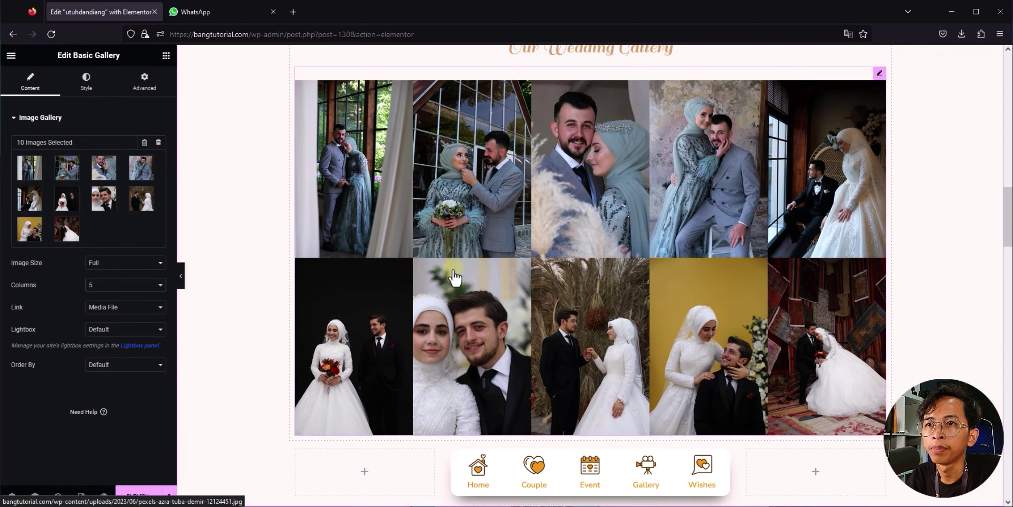
scroll(474, 258, "down", 6)
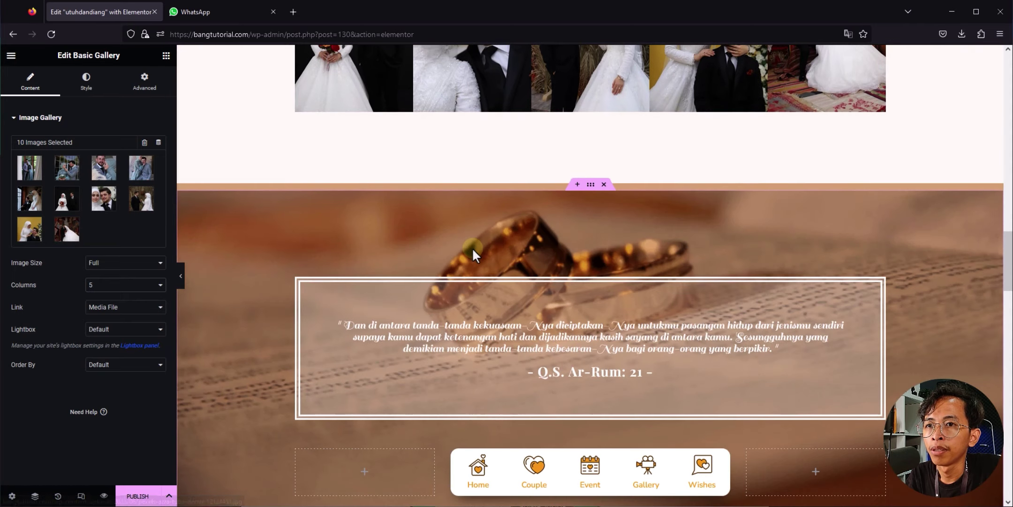
Step: Select the Q.S. Ar-Rum 21 verse quote heading and start editing its text
scroll(473, 249, "down", 1)
left_click(509, 276)
scroll(513, 217, "down", 1)
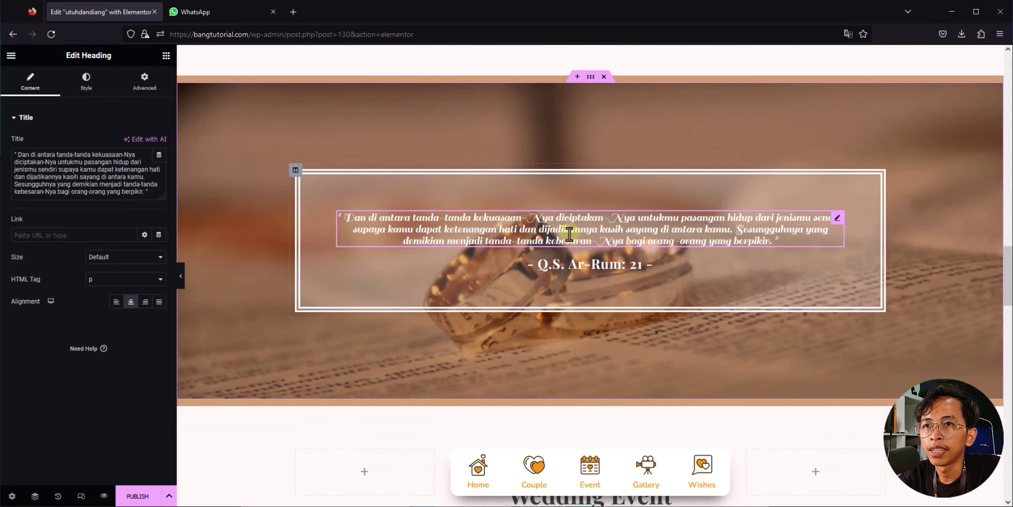
left_click(554, 264)
left_click(521, 235)
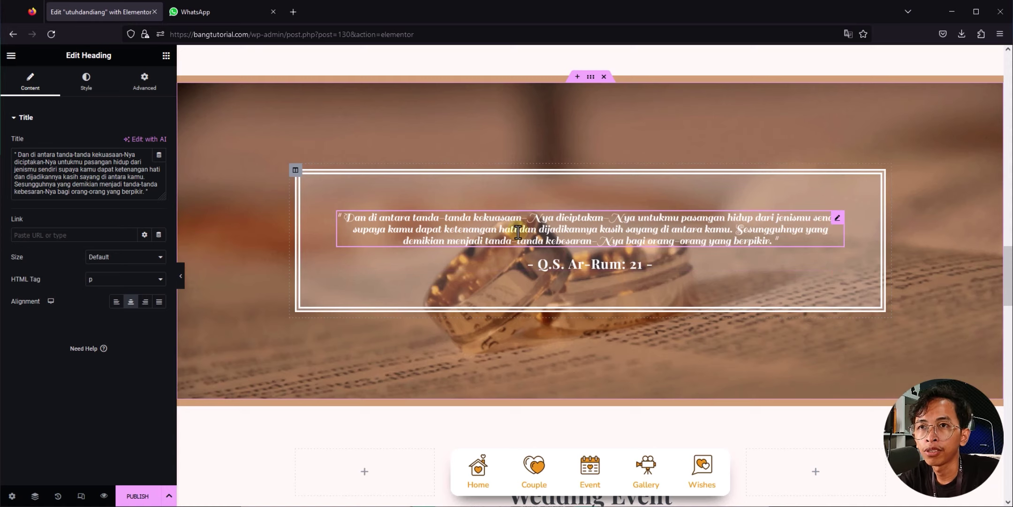
left_click(377, 230)
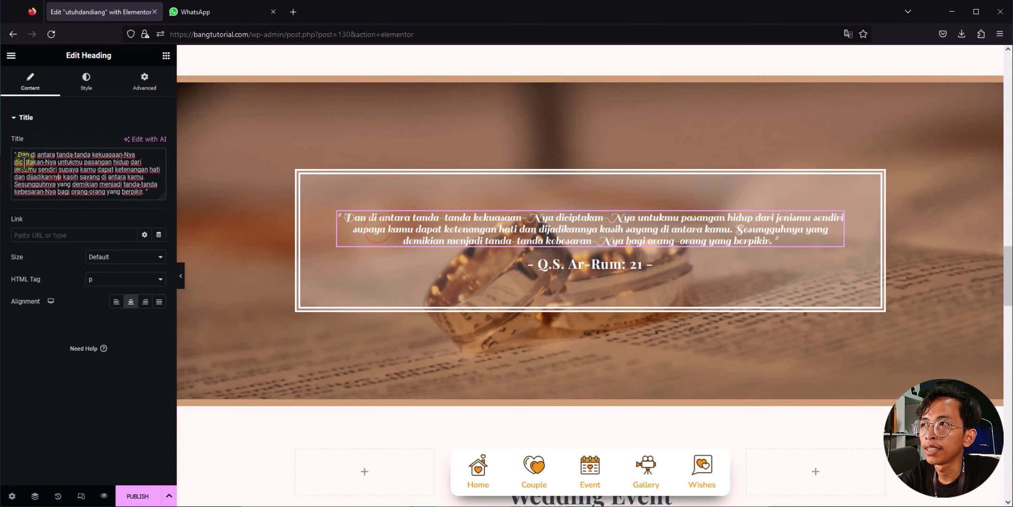
Step: Scroll down and select the wedding countdown for editing
scroll(331, 319, "down", 2)
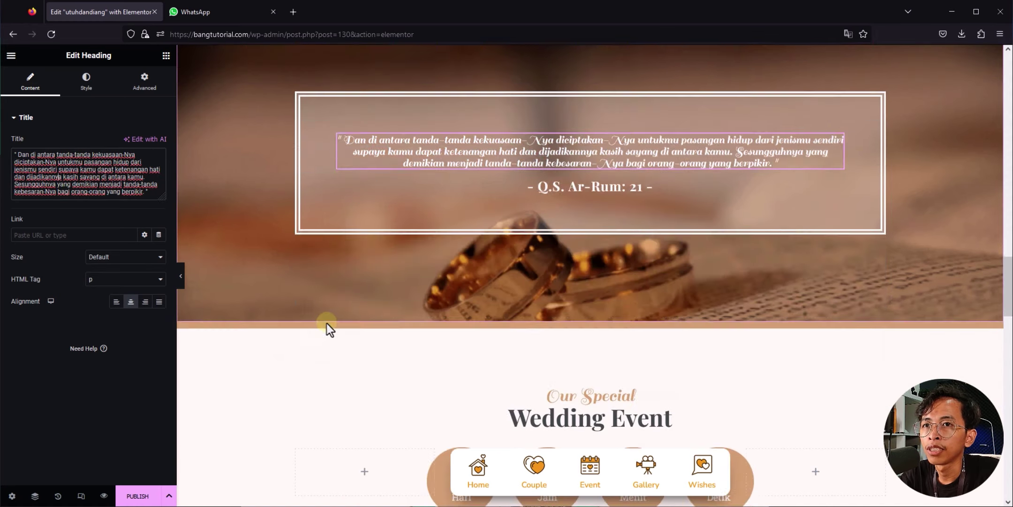
scroll(326, 323, "down", 6)
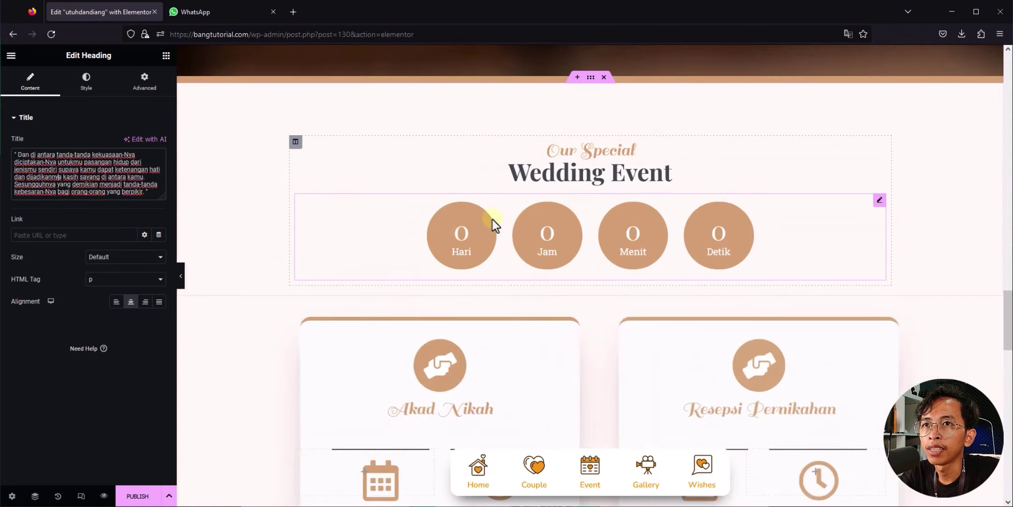
left_click(492, 219)
Step: In the WhatsApp chat, mark the reception date 25 Juni 2023 in the wedding details
left_click(214, 13)
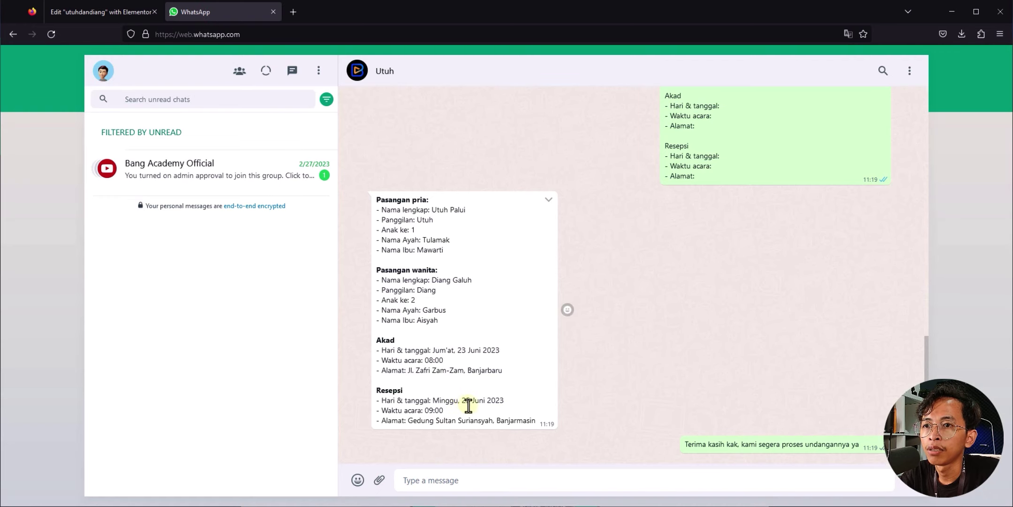
left_click_drag(462, 401, 503, 402)
Step: Set the countdown target date to 29 June 2023 using the calendar picker
left_click(119, 10)
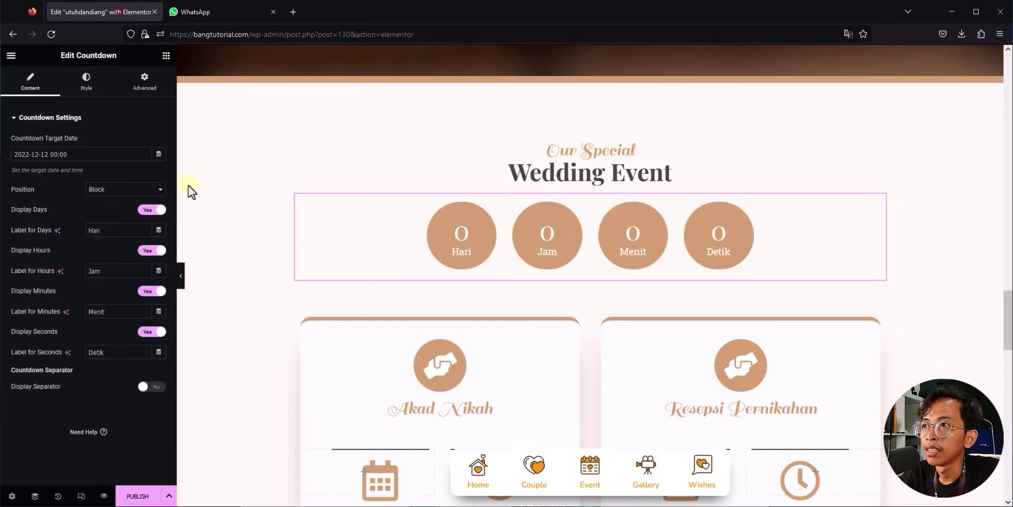
left_click(21, 154)
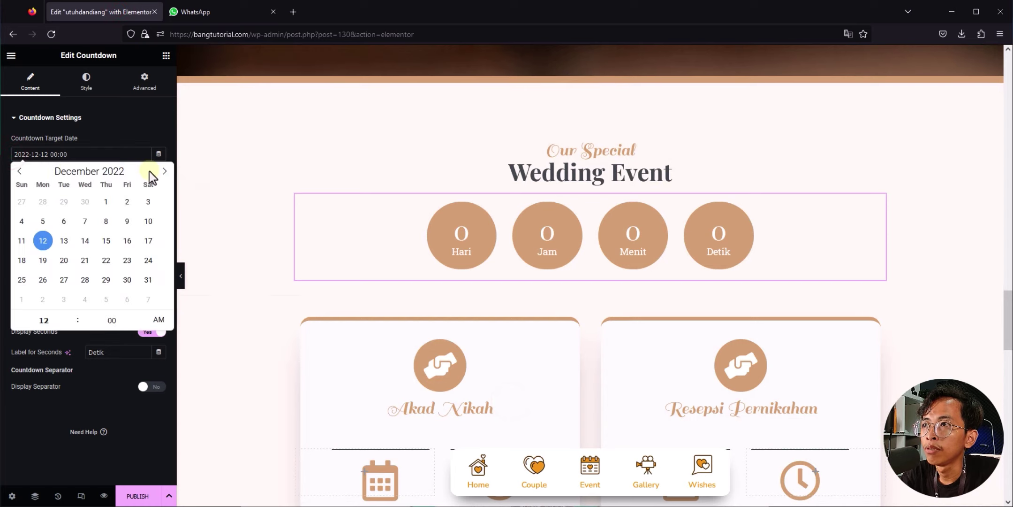
left_click(165, 171)
left_click(164, 171)
left_click(165, 171)
left_click(165, 171)
left_click(165, 171)
left_click(164, 171)
left_click(21, 280)
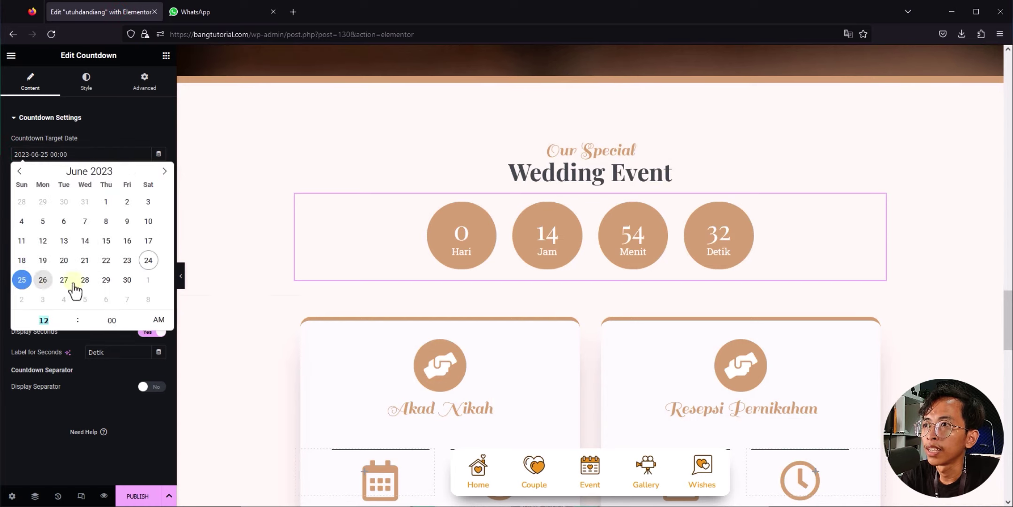
left_click(105, 282)
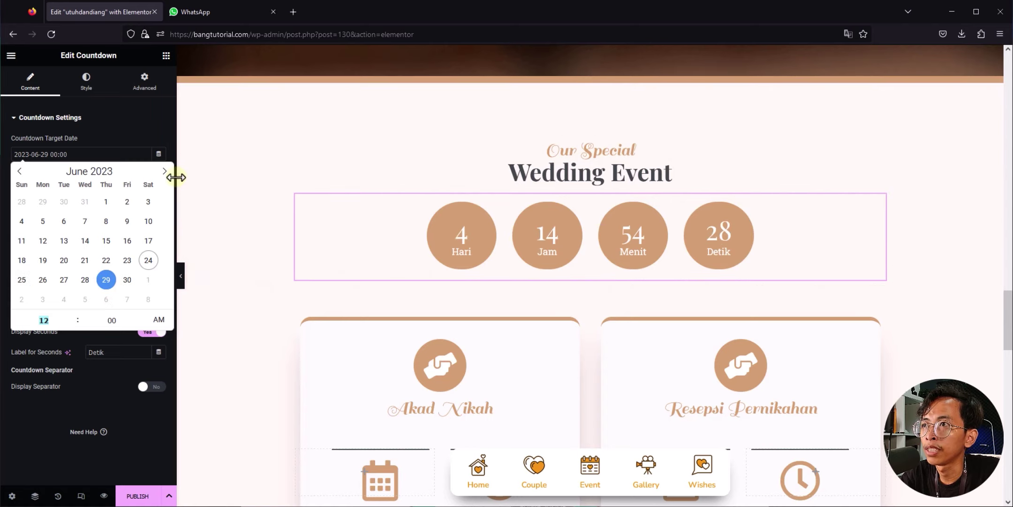
Step: Select the akad card's Friday date box and check the akad date in the chat
scroll(335, 279, "down", 2)
scroll(341, 282, "down", 2)
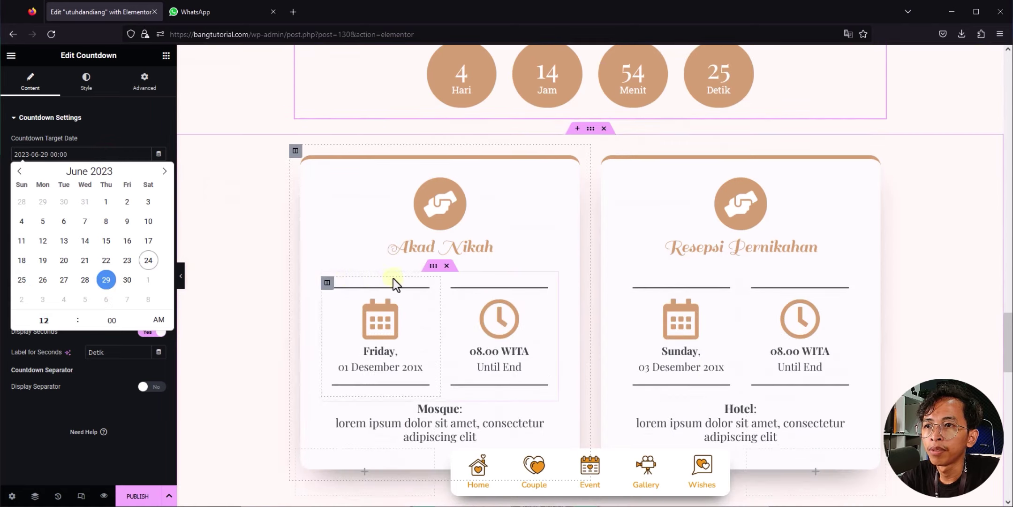
left_click(381, 317)
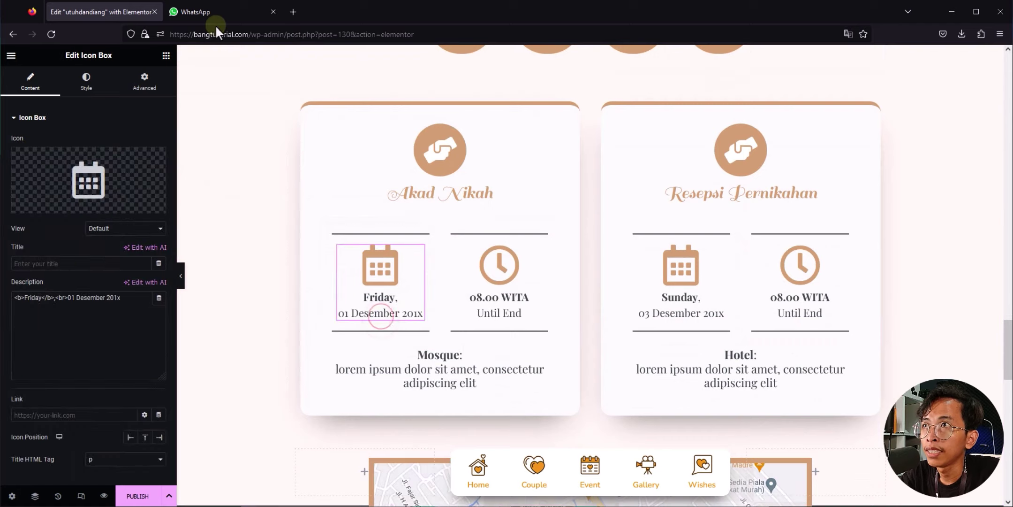
left_click(197, 12)
Step: Change the akad date description's day from Friday to Jum'at, matching 23 Juni 2023 from the chat
left_click_drag(448, 350, 500, 350)
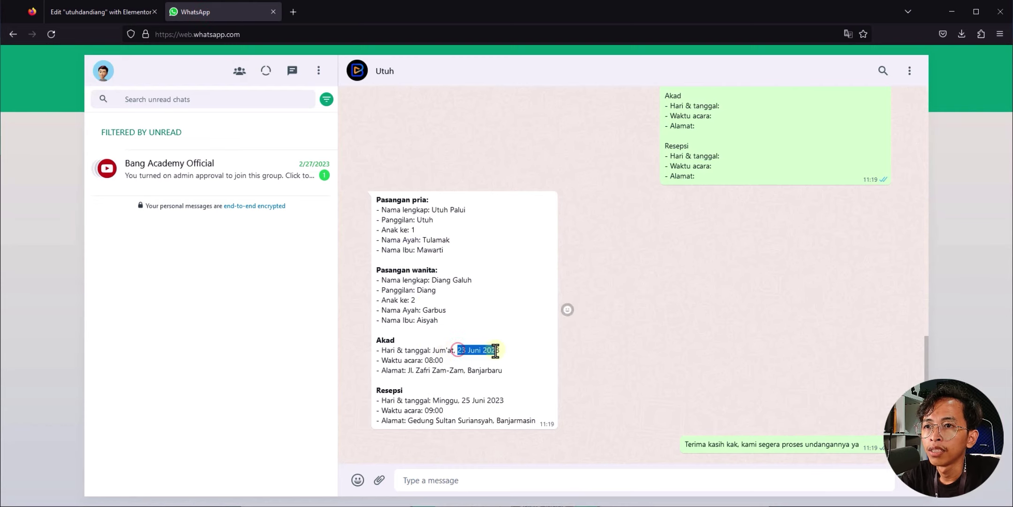
left_click(103, 12)
double_click(33, 298)
type("Jum'at")
left_click(71, 298)
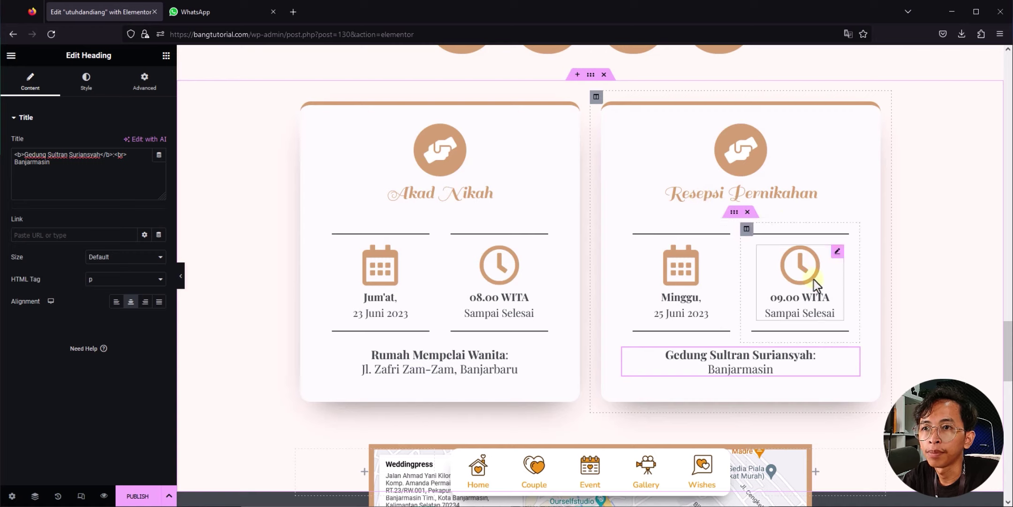
Step: Check the venue name in the chat, then scroll the editor down to the venue heading
left_click(225, 18)
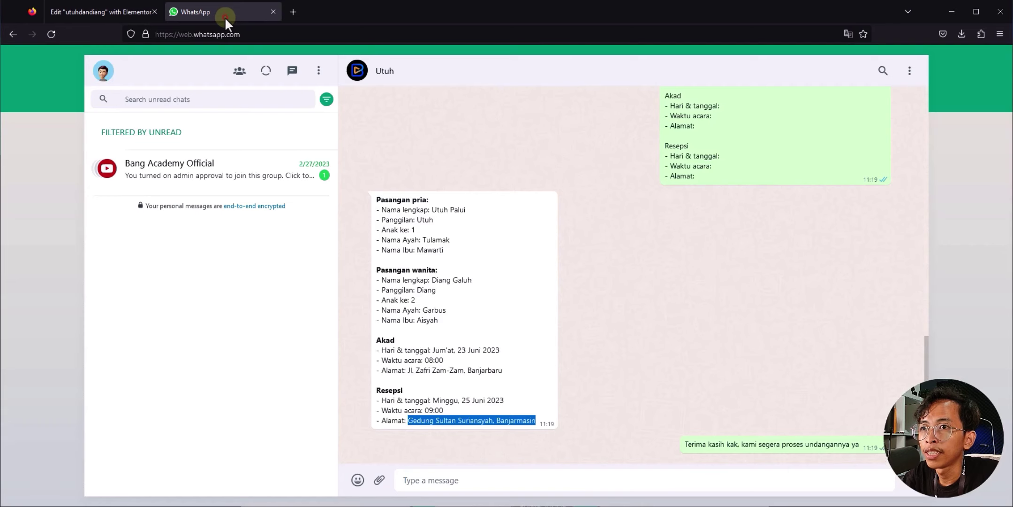
left_click(428, 269)
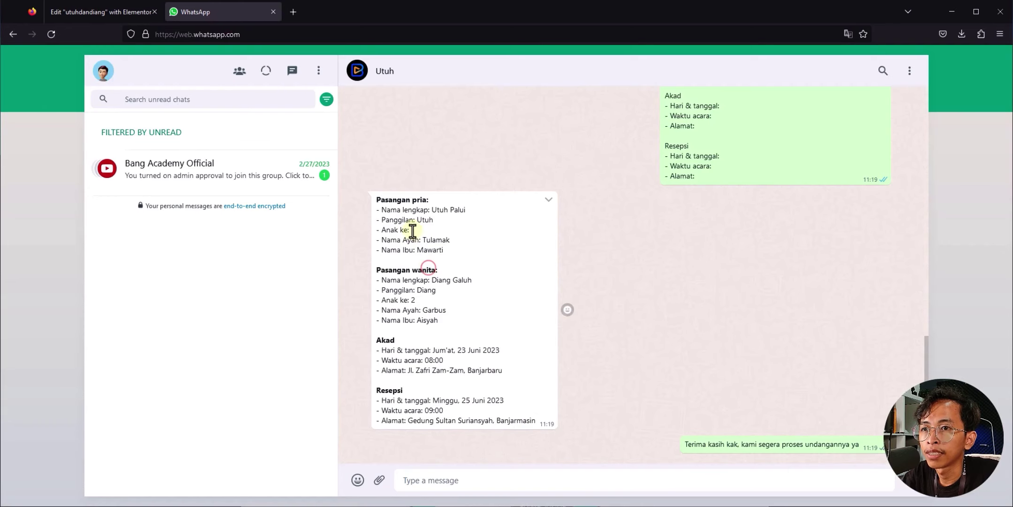
left_click(90, 13)
scroll(366, 257, "down", 5)
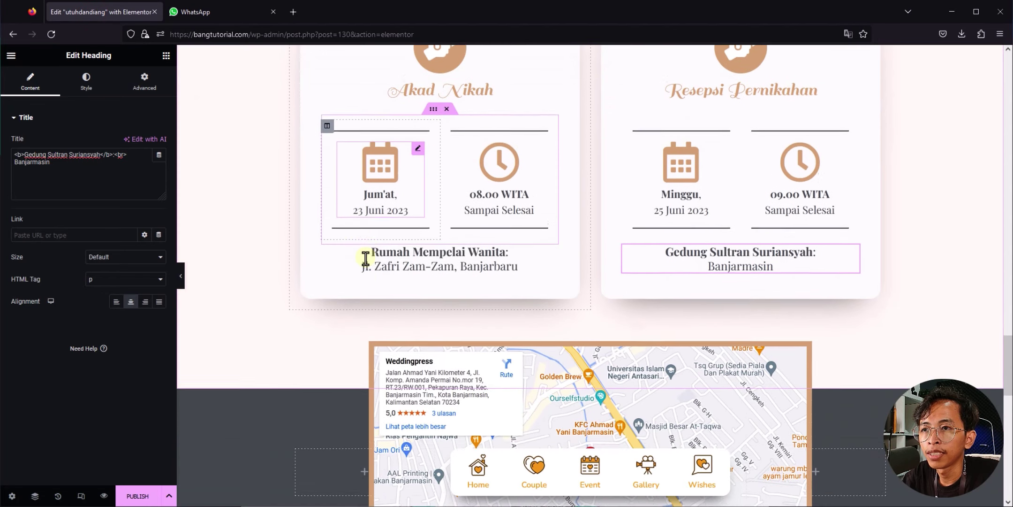
scroll(366, 259, "down", 1)
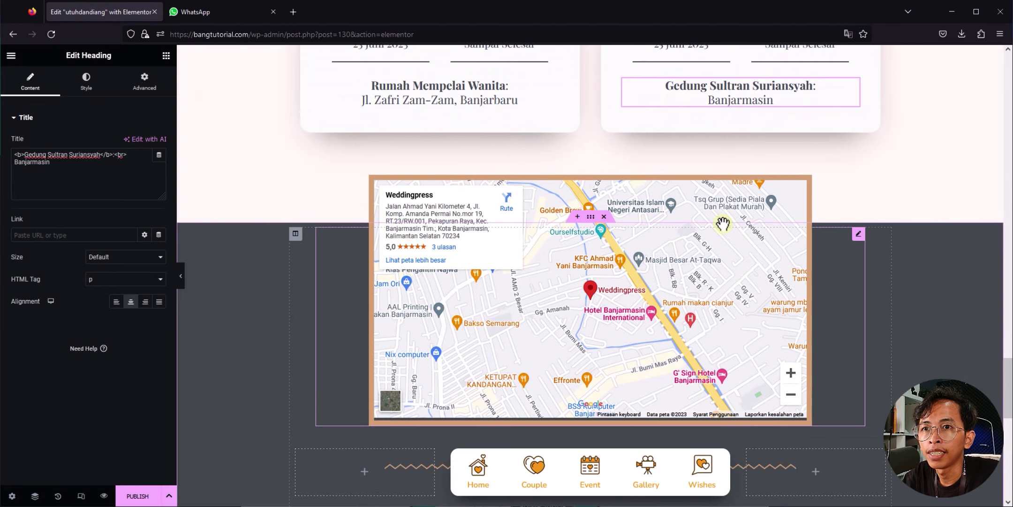
Step: Select the map widget and drop a Google Maps pin on Gedung Sultan Suriansyah
left_click(575, 302)
scroll(626, 299, "down", 1)
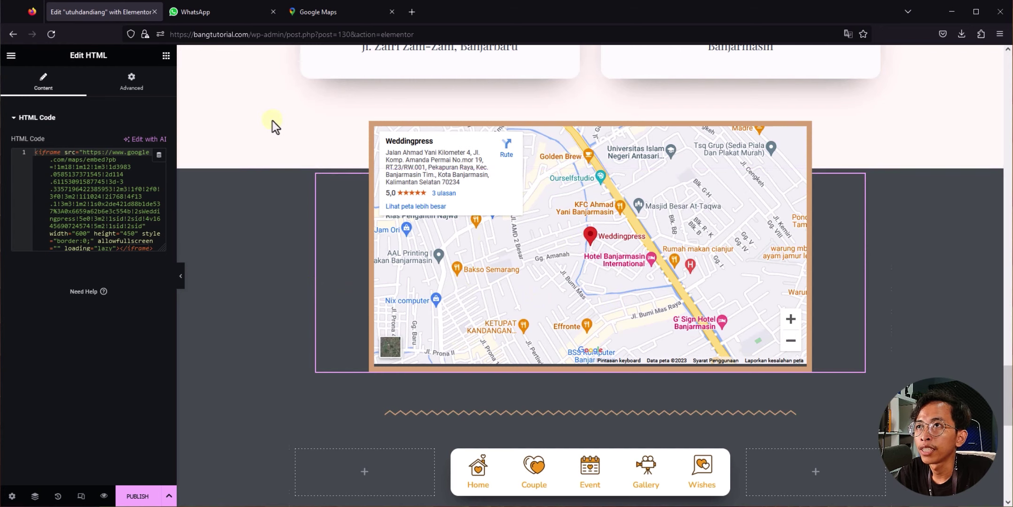
left_click(330, 22)
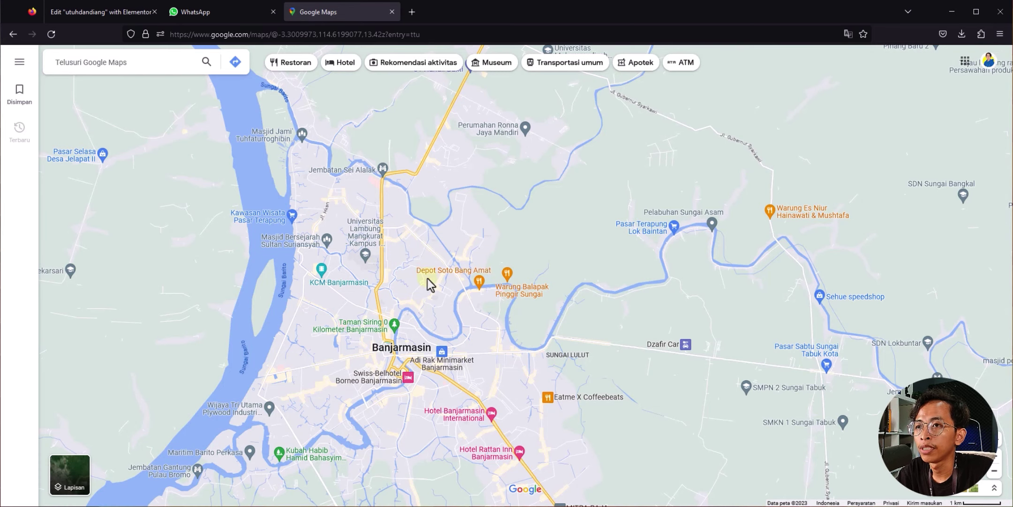
scroll(382, 263, "up", 5)
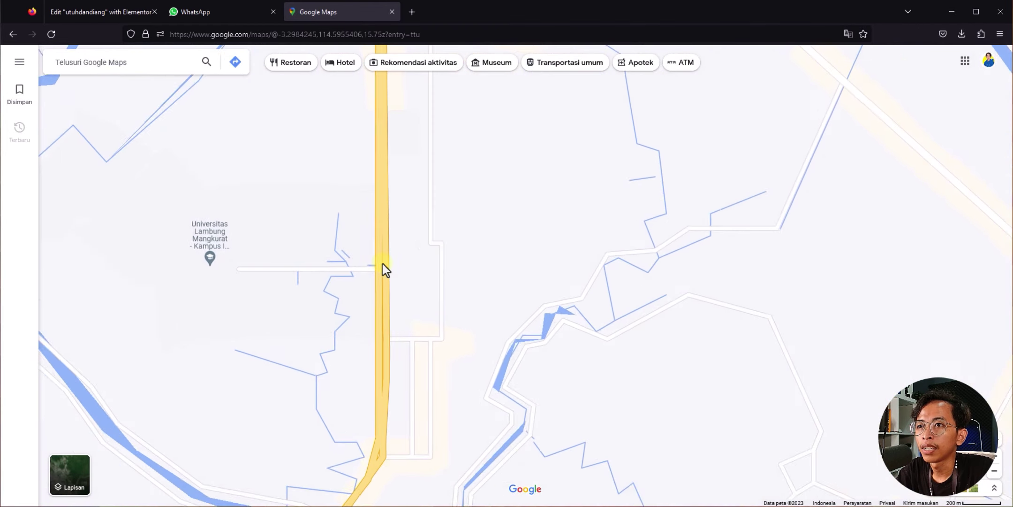
scroll(418, 272, "up", 2)
left_click_drag(412, 216, 418, 232)
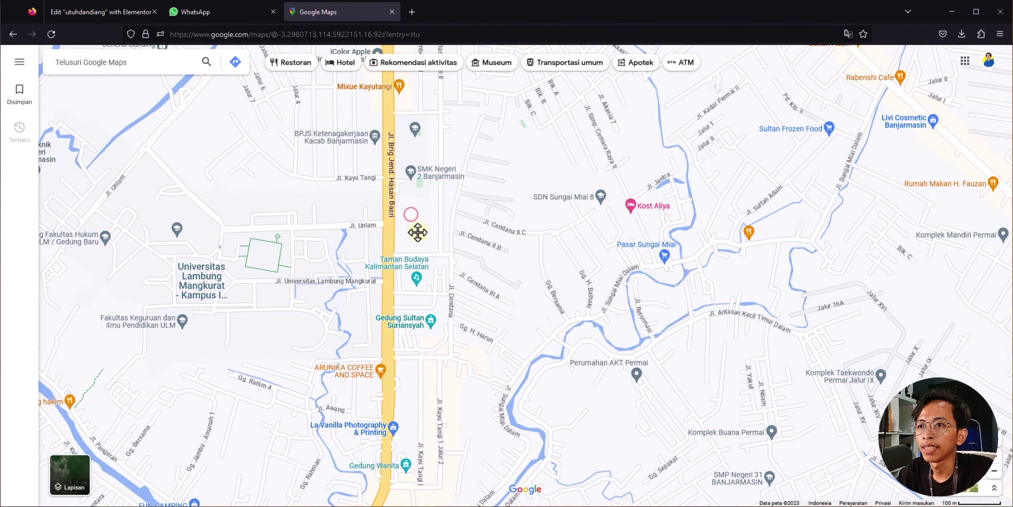
scroll(426, 335, "up", 4)
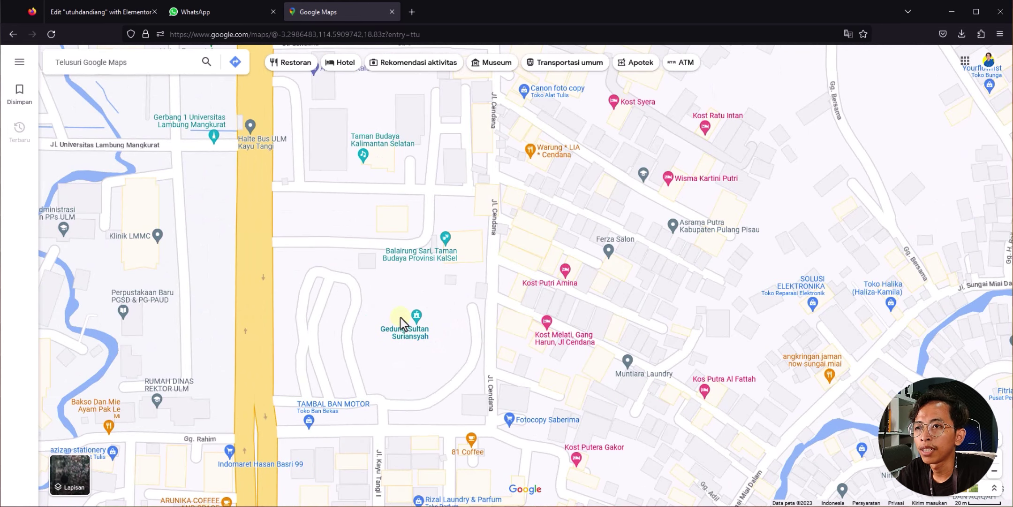
left_click(401, 318)
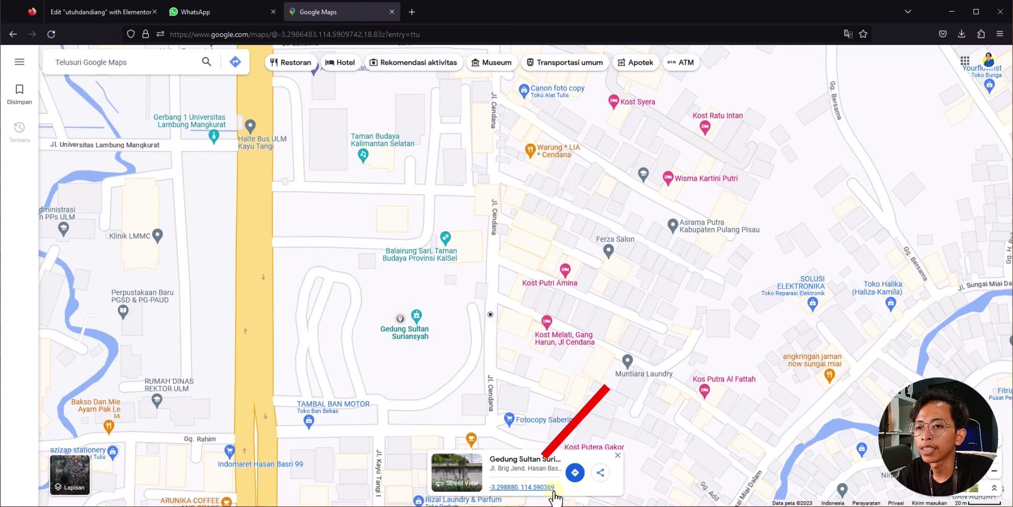
Step: Copy the pinned location's embed HTML through Bagikan > Sematkan peta
left_click(536, 487)
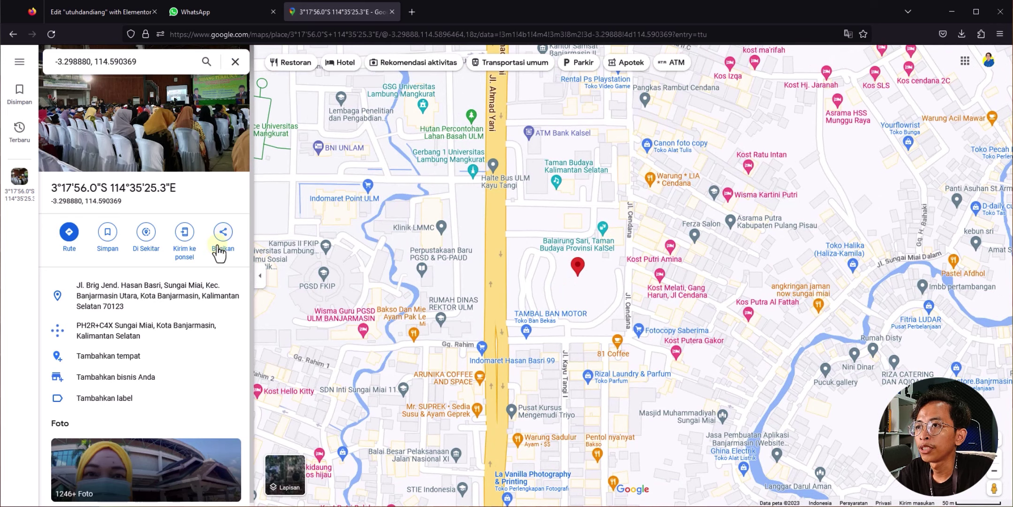
left_click(222, 235)
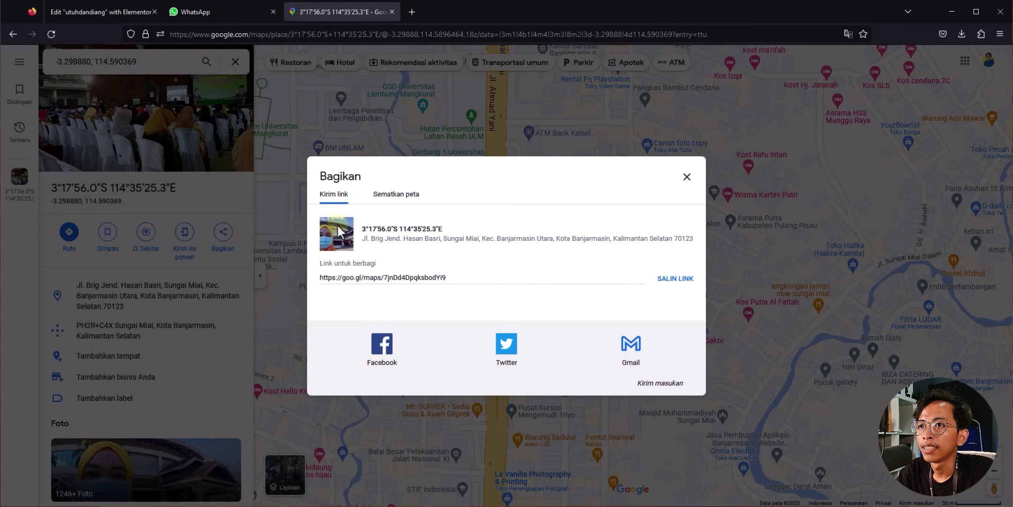
left_click(389, 197)
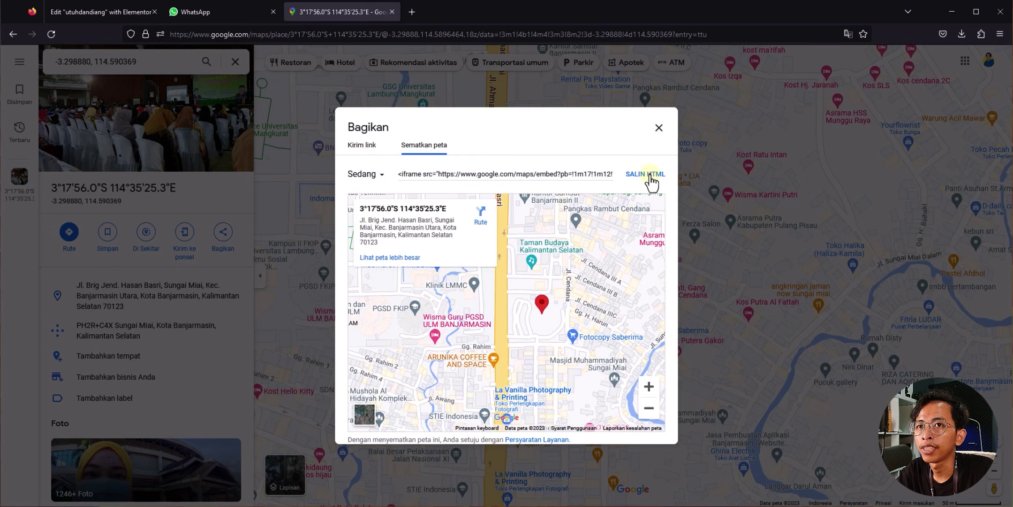
left_click(650, 176)
Step: Replace the map widget's HTML code with the copied Gedung Sultan Suriansyah iframe
left_click(107, 6)
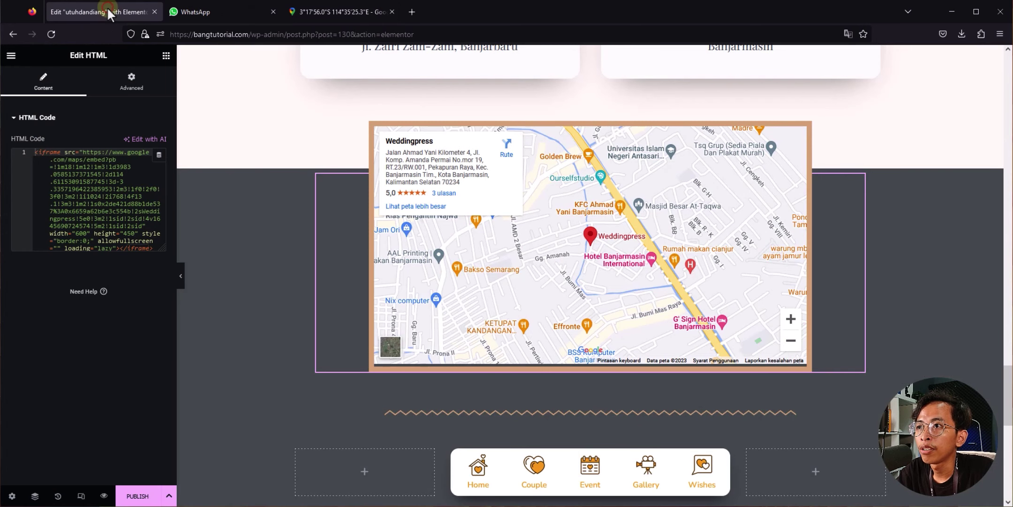
left_click(116, 187)
key("ctrl+a")
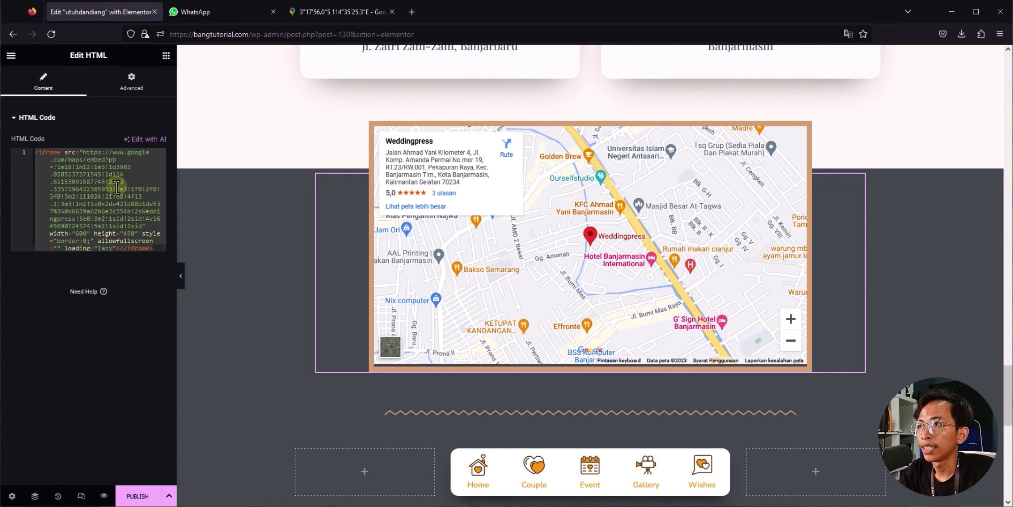
key("BackSpace")
key("ctrl+v")
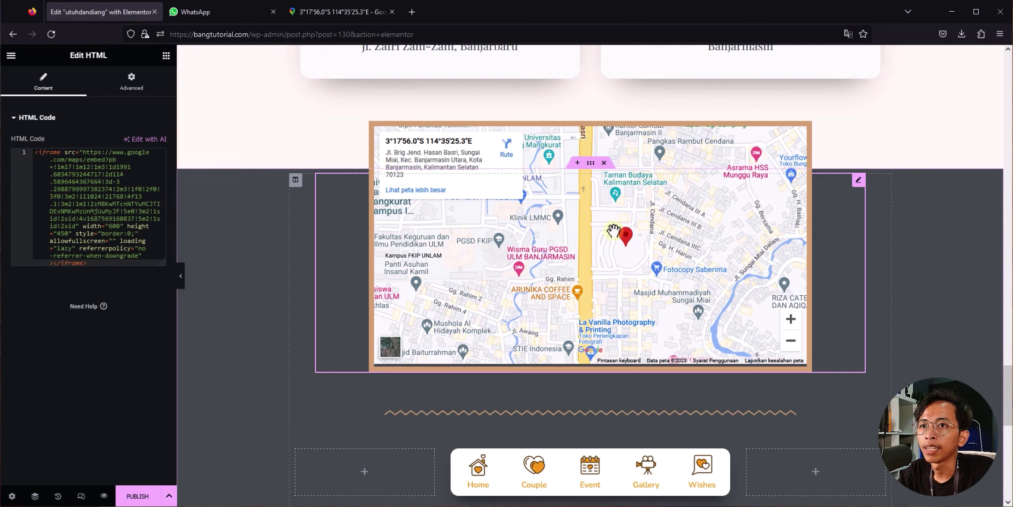
left_click(256, 269)
scroll(271, 250, "down", 6)
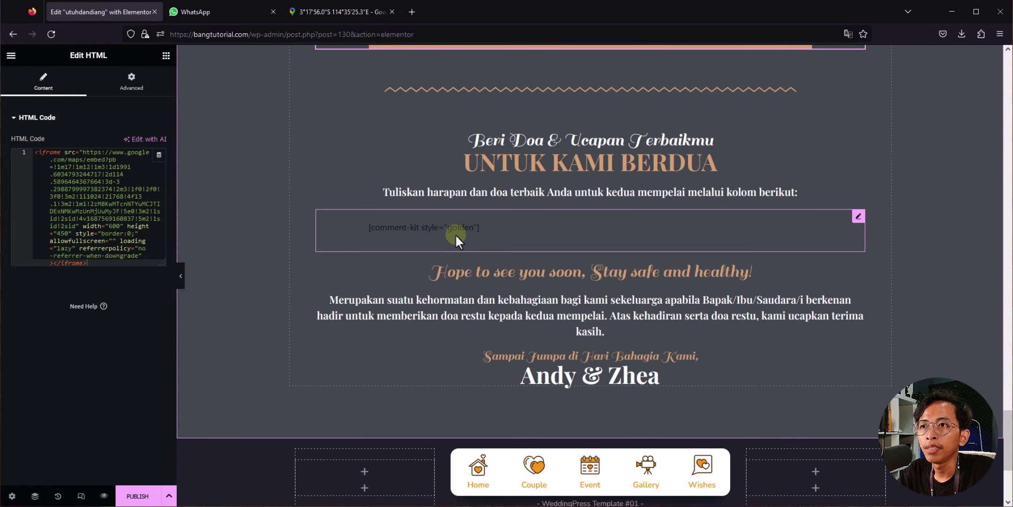
Step: Keep the Comment Kit widget's style set to Golden
left_click(561, 234)
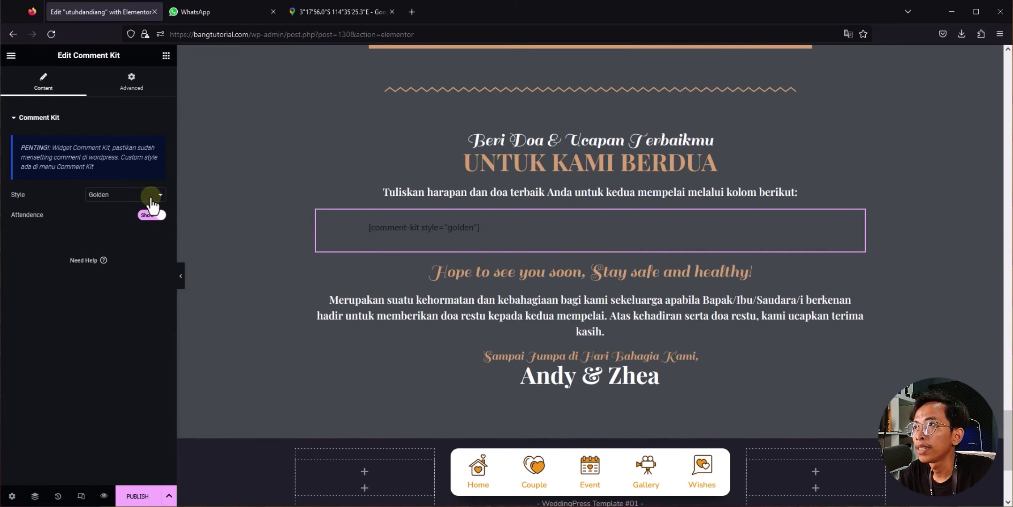
left_click(133, 196)
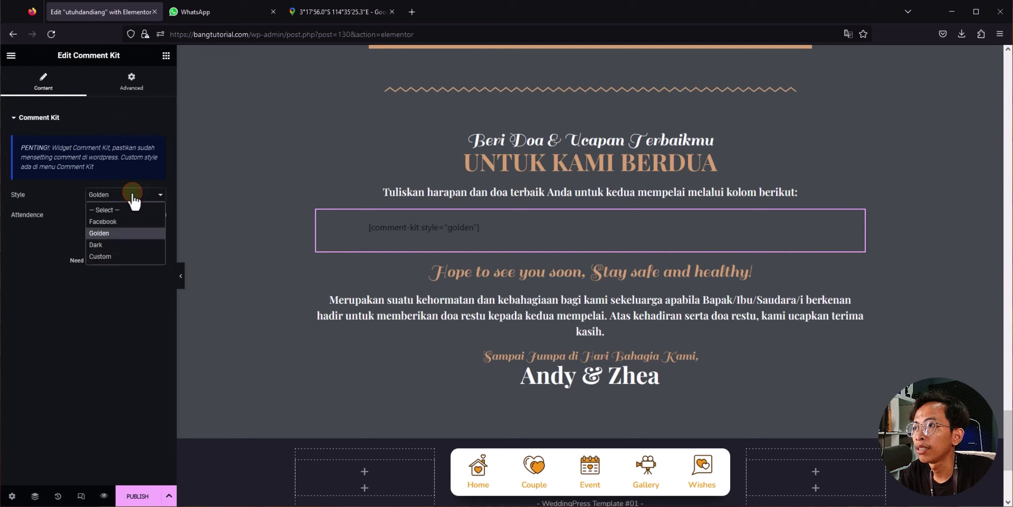
left_click(134, 201)
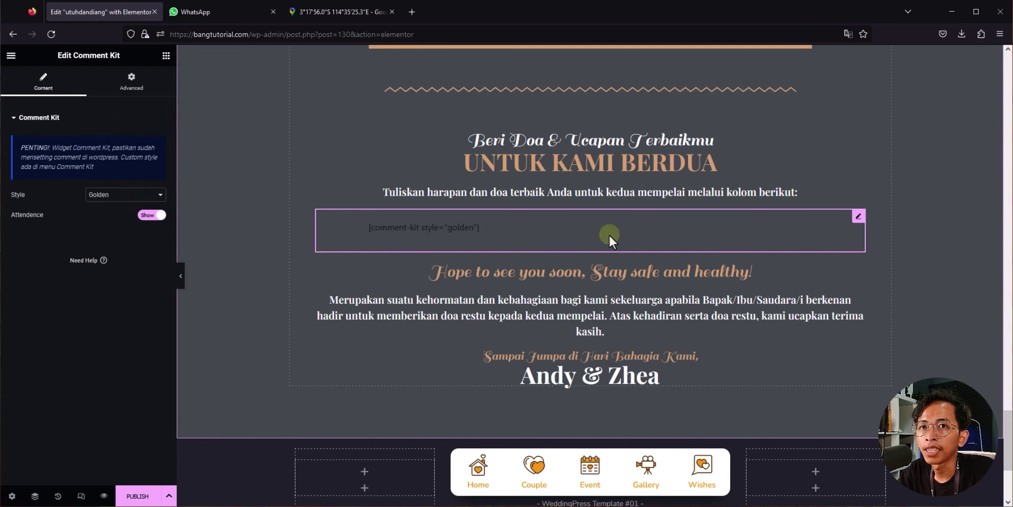
Step: Change the Andy & Zhea closing heading to 'Utuh & Diang'
scroll(467, 240, "down", 2)
scroll(535, 335, "up", 5)
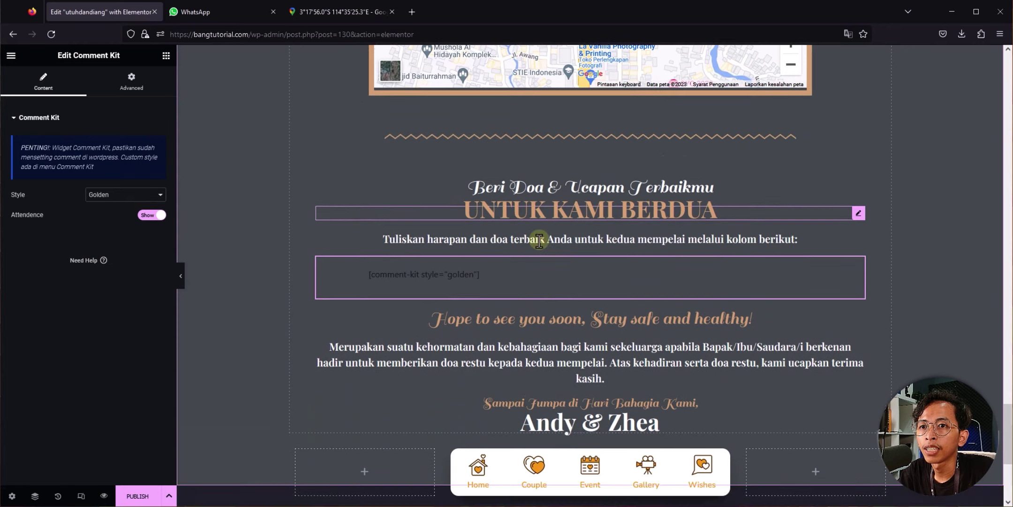
scroll(534, 237, "down", 4)
left_click(587, 287)
left_click_drag(66, 159, 2, 136)
type("Utuh & Diang")
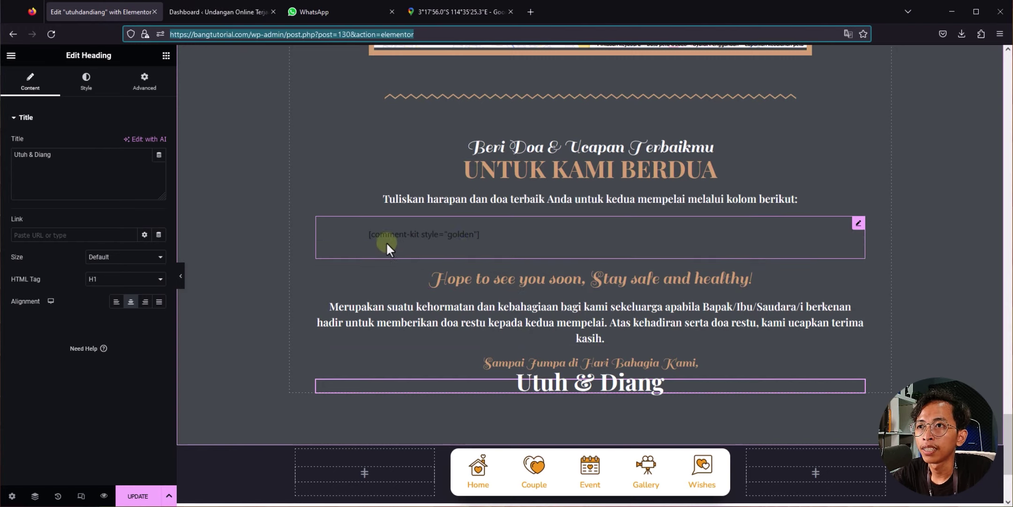
Step: In WeddingPress settings, set Pilih CommentKit Versi to Comment Kit 1 and save
left_click(215, 14)
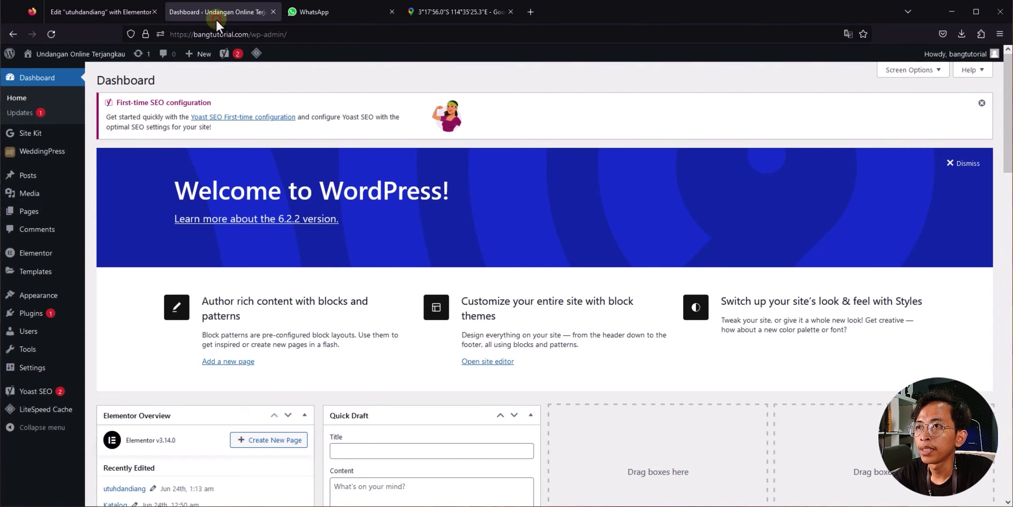
left_click(37, 77)
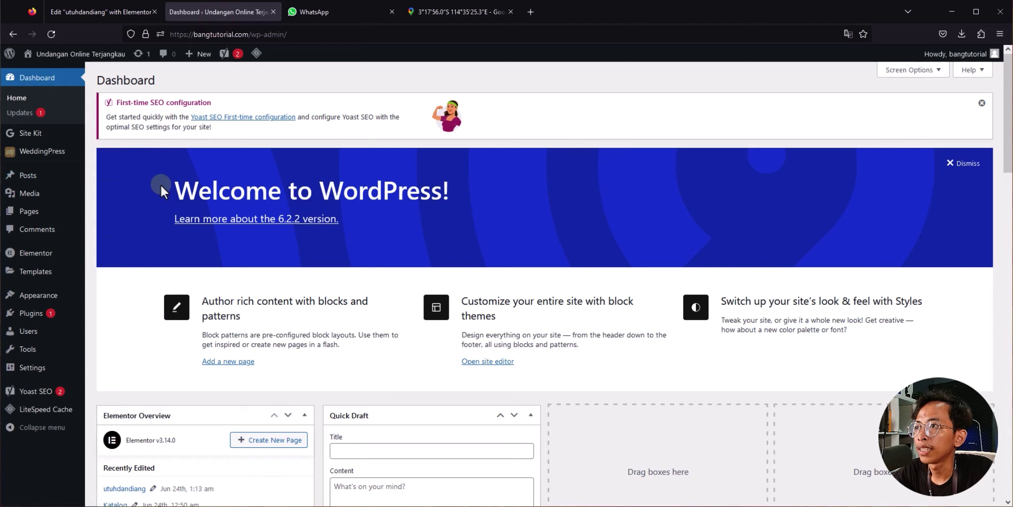
mouse_move(51, 155)
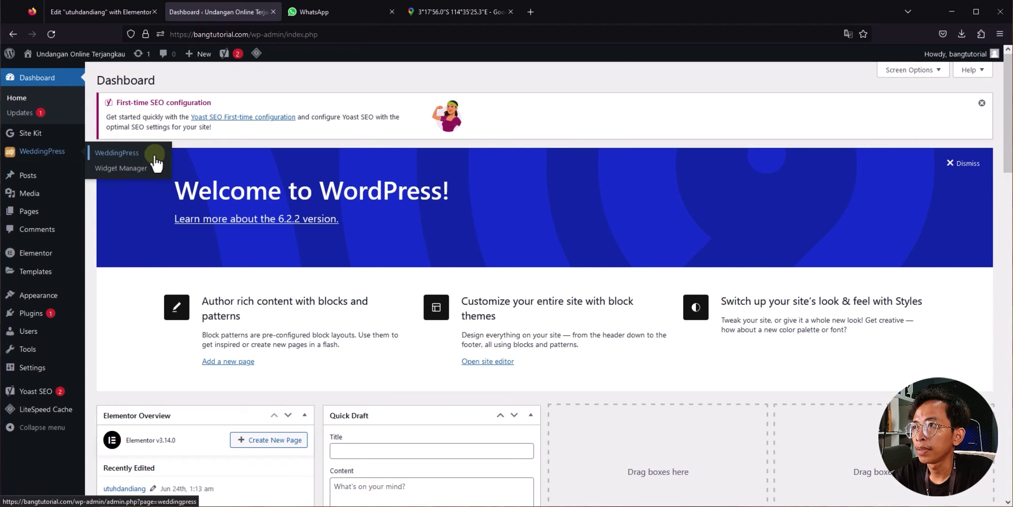
left_click(141, 155)
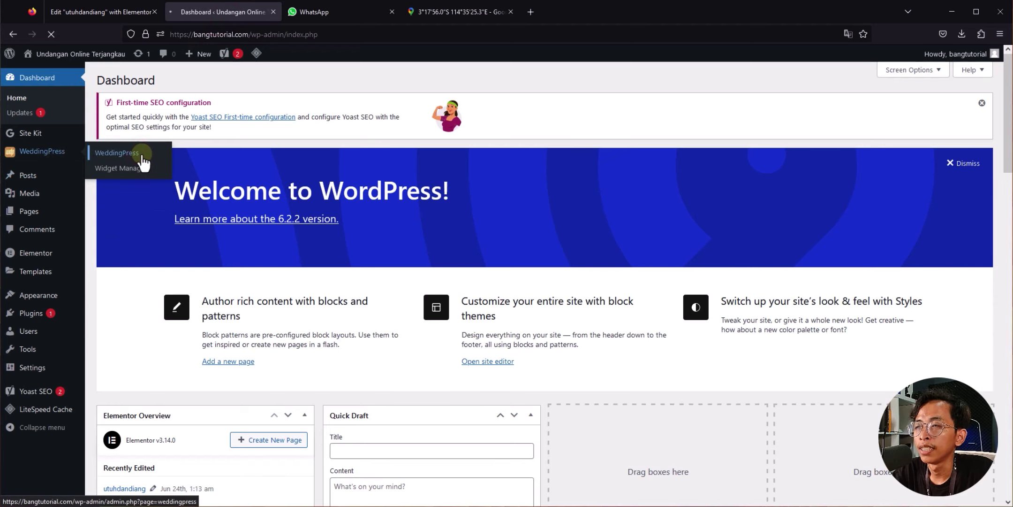
scroll(166, 189, "down", 5)
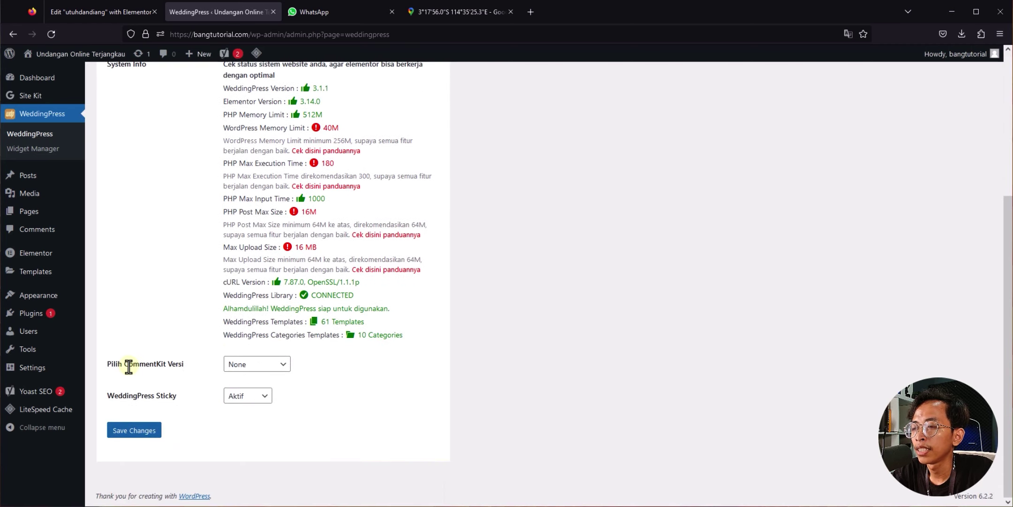
left_click(262, 369)
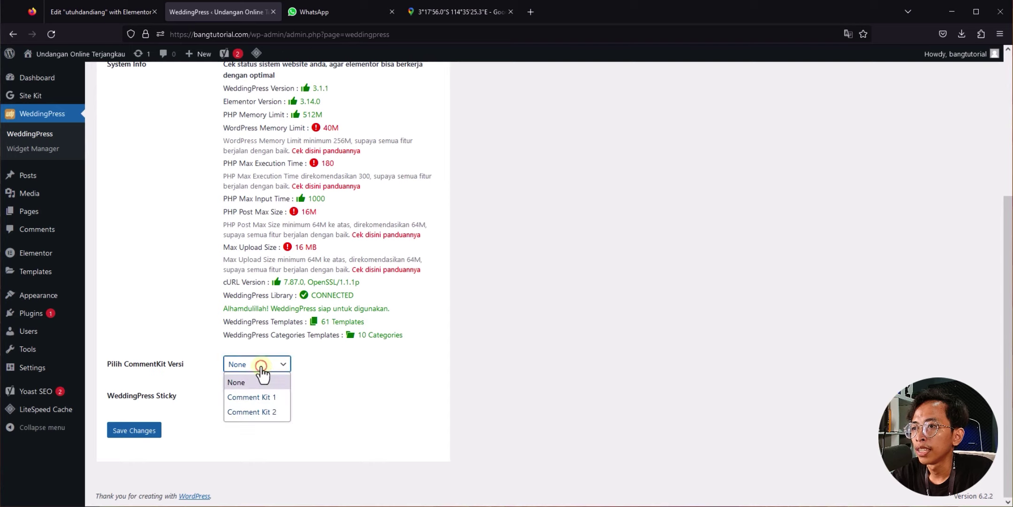
left_click(240, 399)
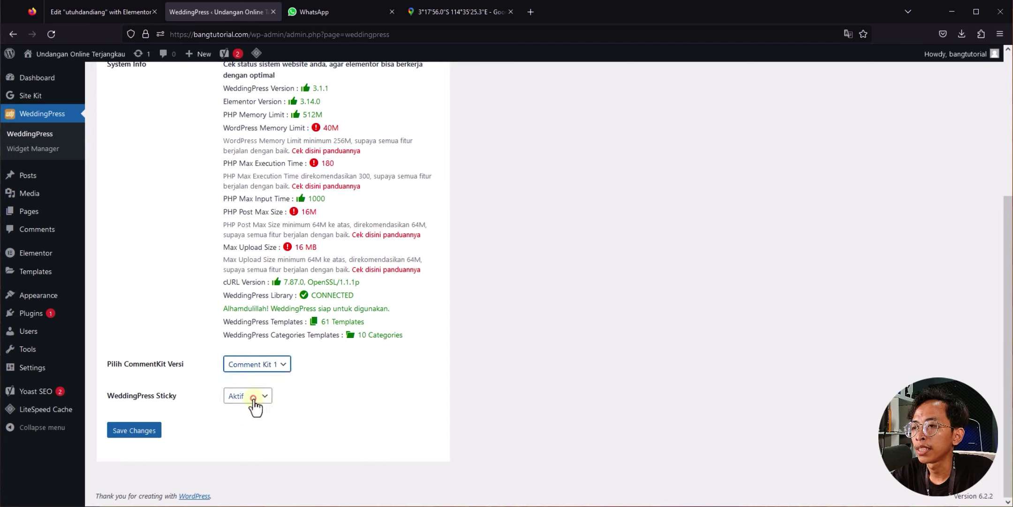
left_click(148, 433)
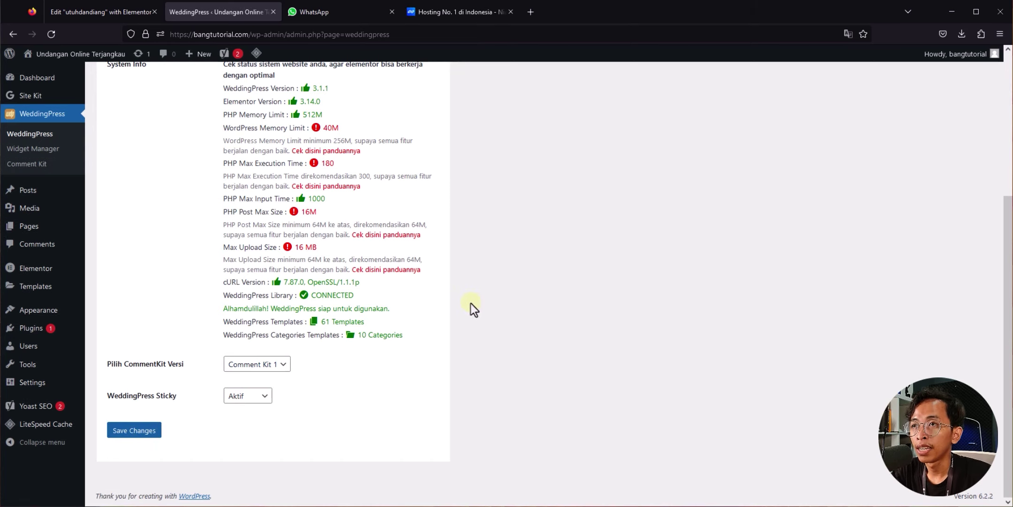
scroll(471, 303, "up", 2)
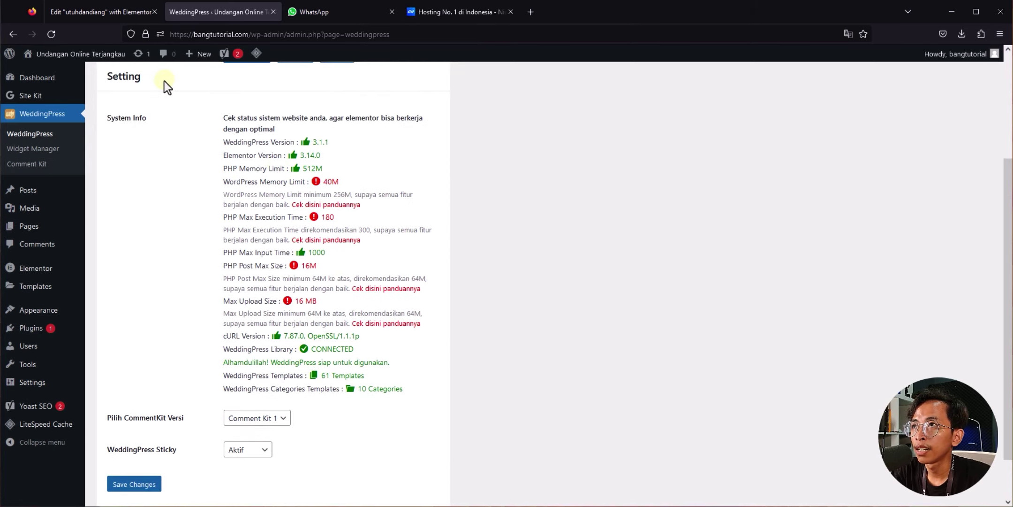
Step: Review the 256M memory recommendation in System Info, then return to the utuhdandiang editor
left_click(343, 181)
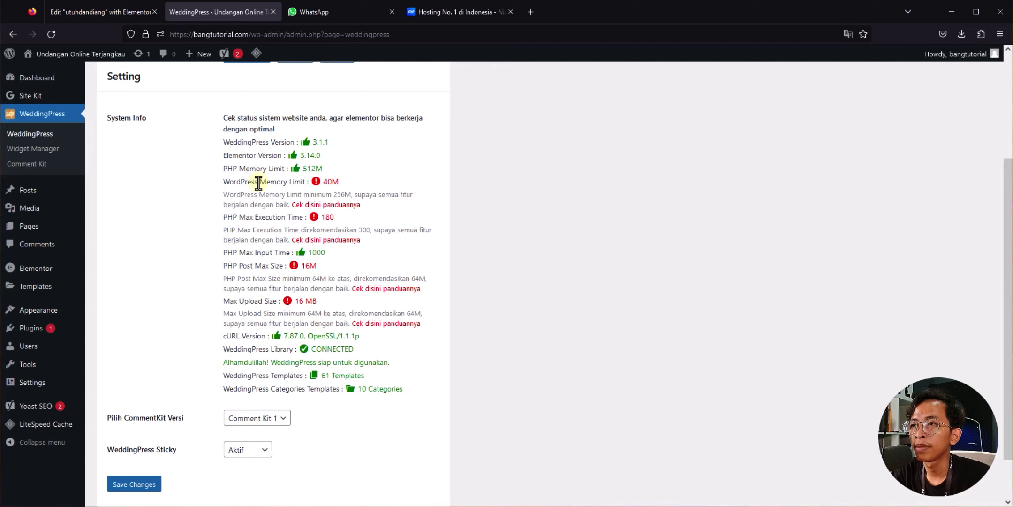
double_click(339, 194)
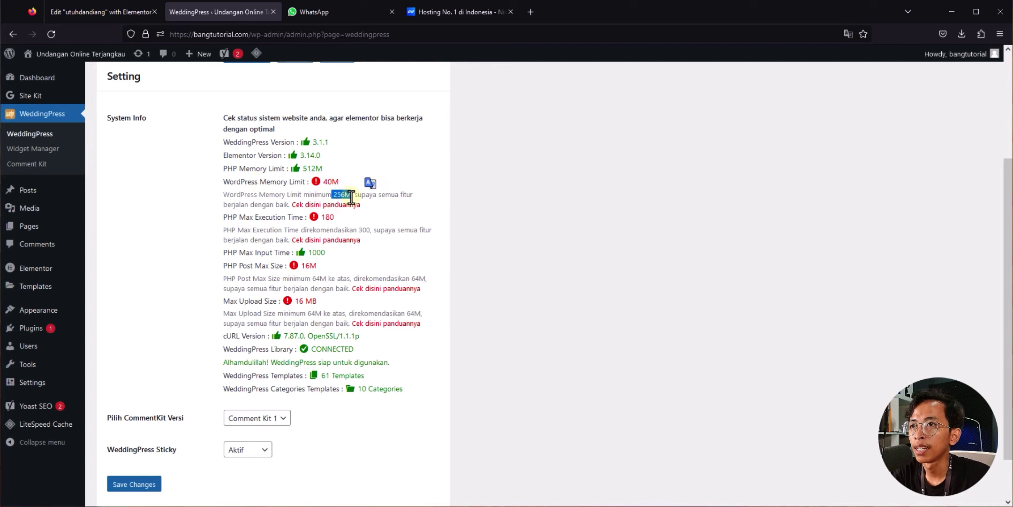
left_click(352, 194)
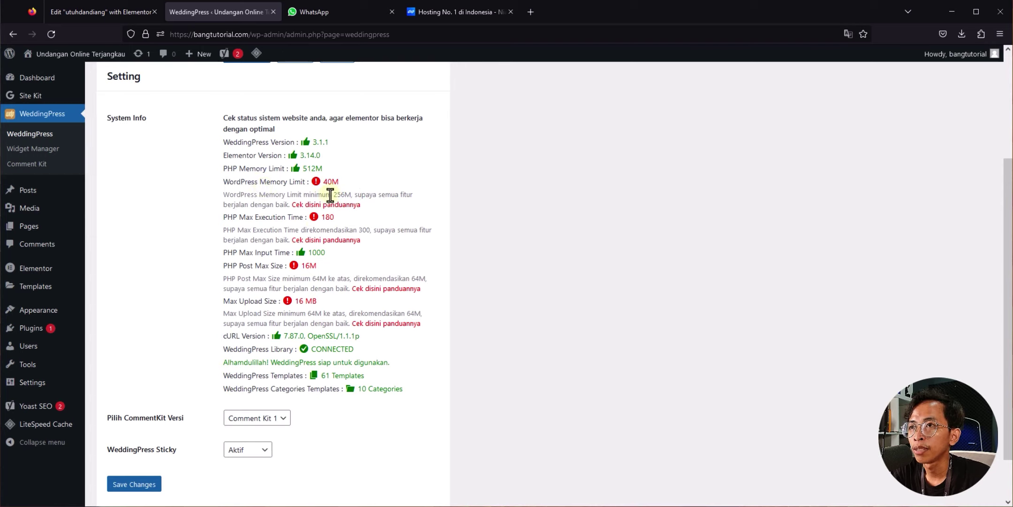
mouse_move(334, 194)
left_mouse_down()
mouse_move(346, 196)
mouse_move(322, 183)
left_mouse_up()
left_click(505, 212)
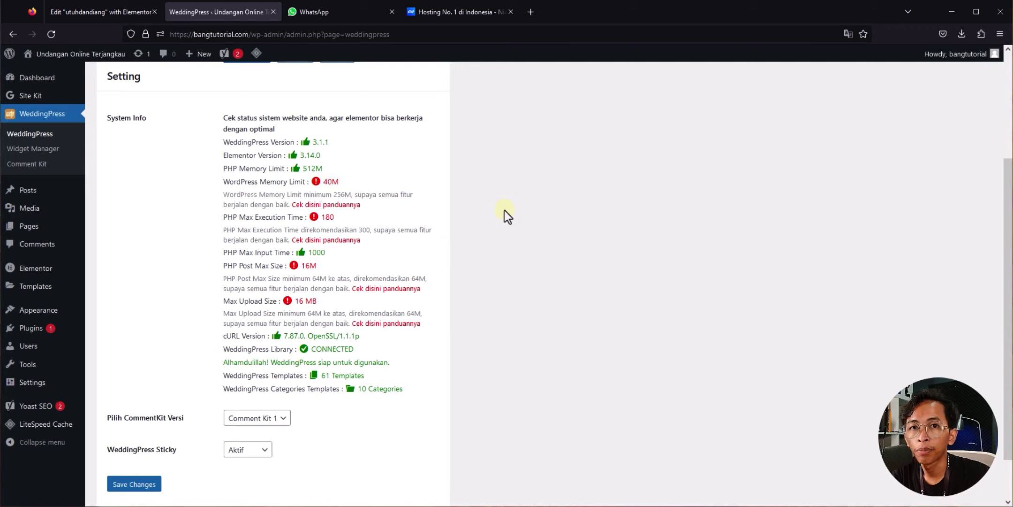
left_click(103, 15)
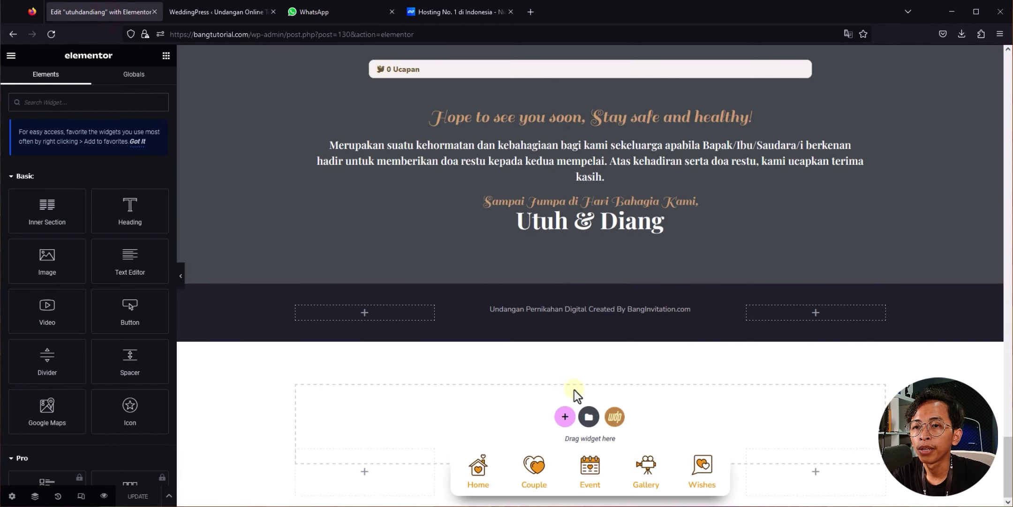
Step: Open Edit Comment Kit for the wishes widget on the utuhdandiang page
scroll(582, 388, "up", 2)
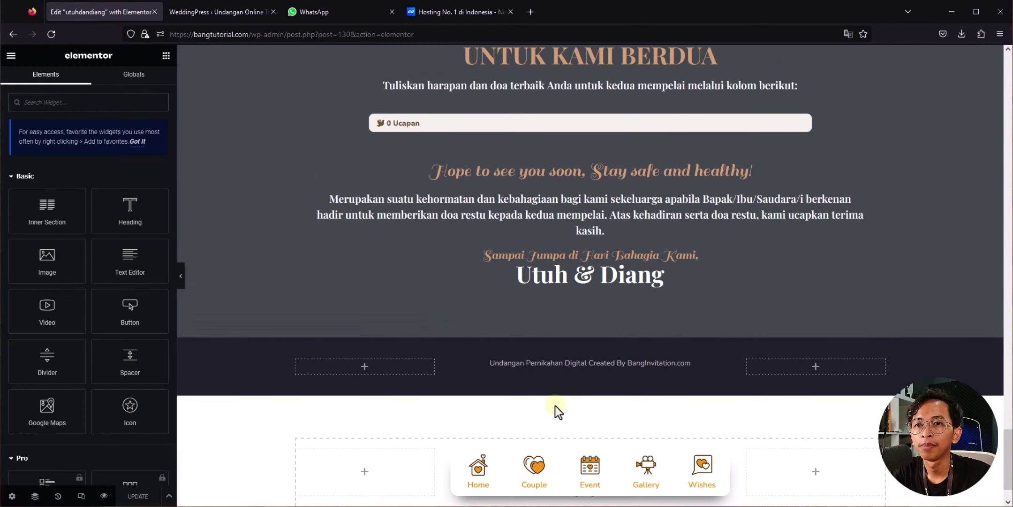
scroll(552, 408, "up", 1)
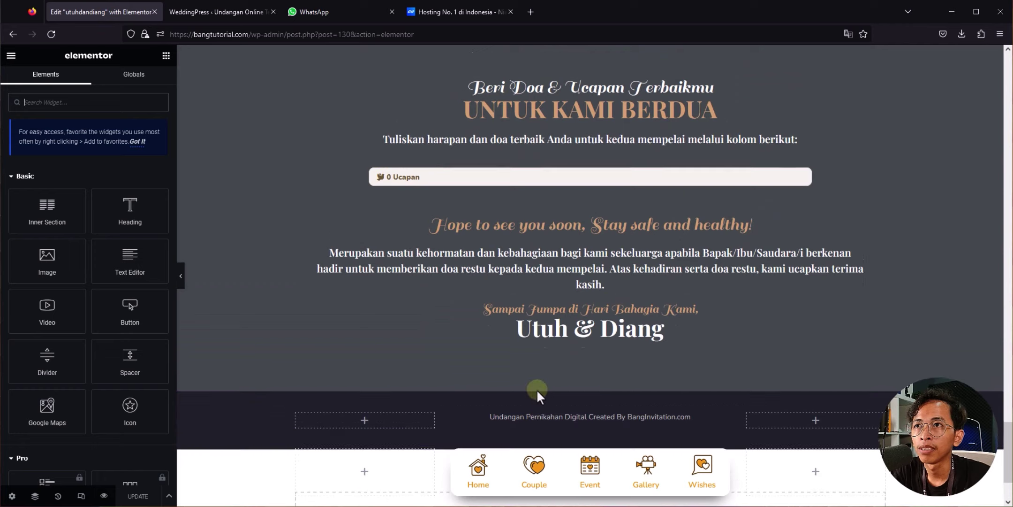
left_click(201, 14)
left_click(113, 9)
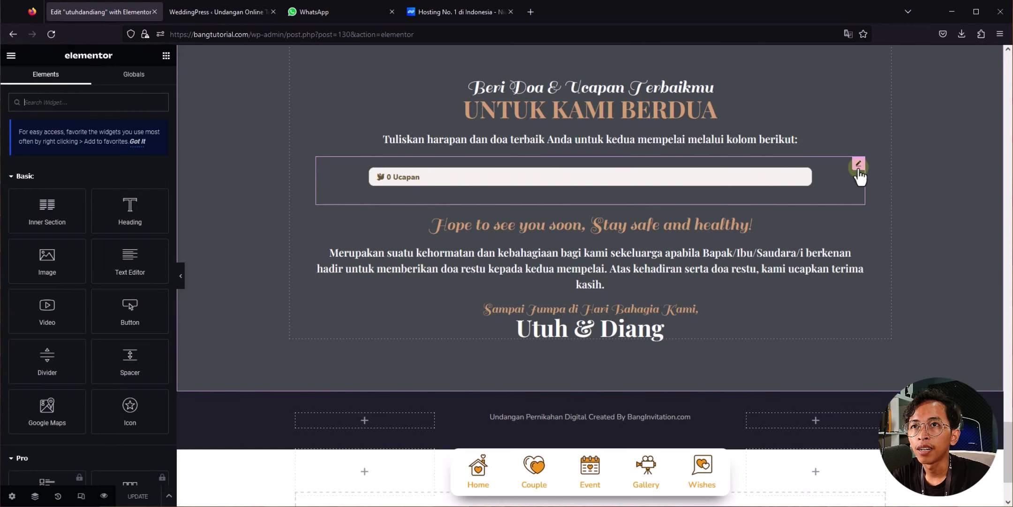
left_click(859, 167)
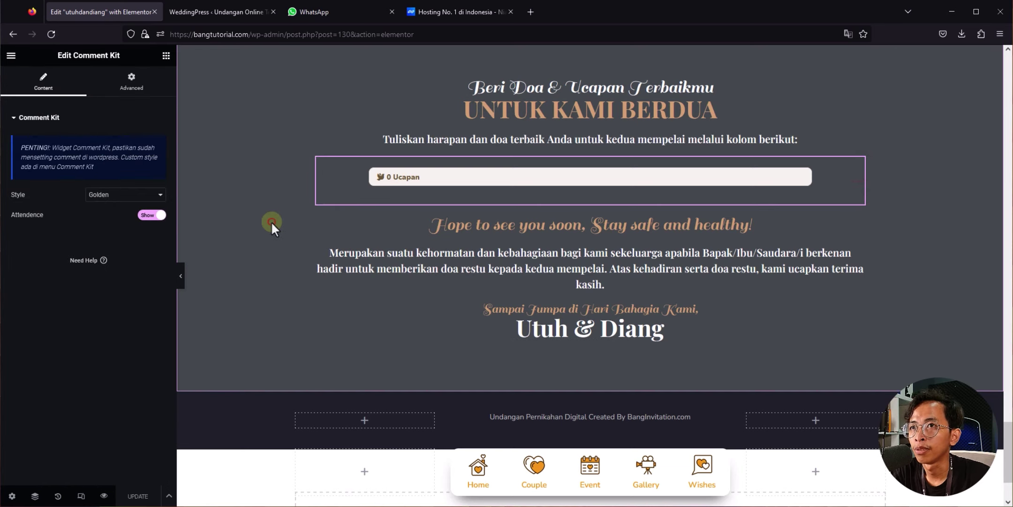
mouse_move(1009, 462)
left_mouse_down()
mouse_move(1009, 425)
mouse_move(1011, 477)
left_mouse_up()
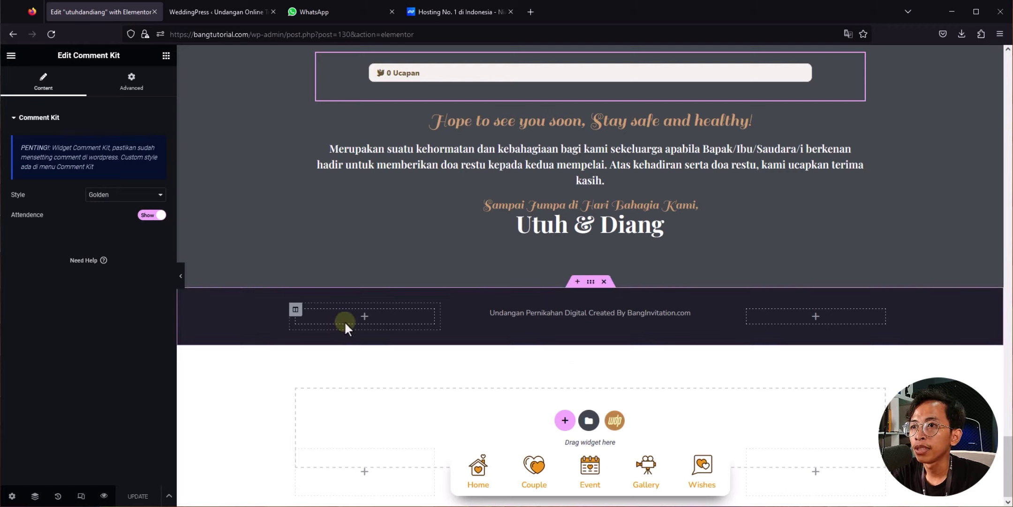
Step: Drag an Audio MP3 widget from the Weddingpress group into the footer's left column
left_click(166, 55)
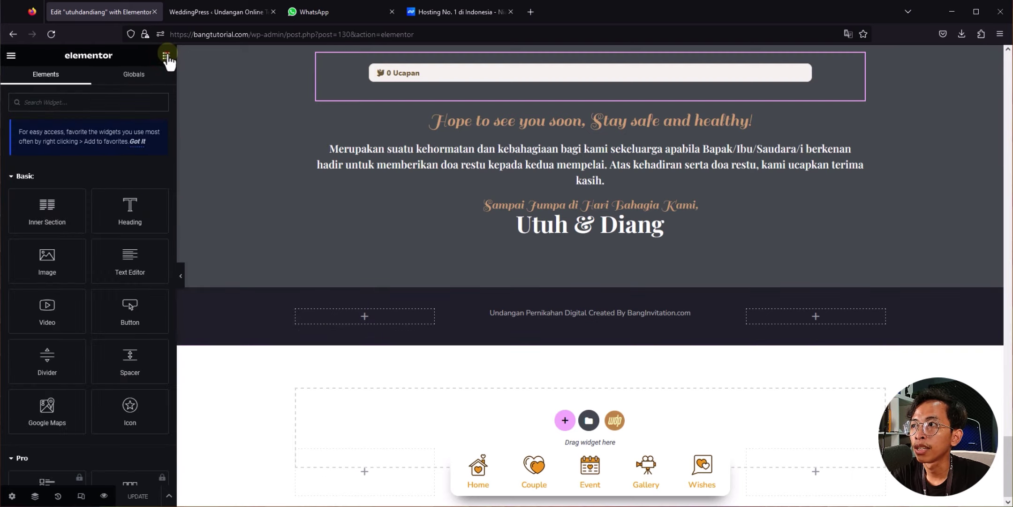
scroll(159, 221, "down", 20)
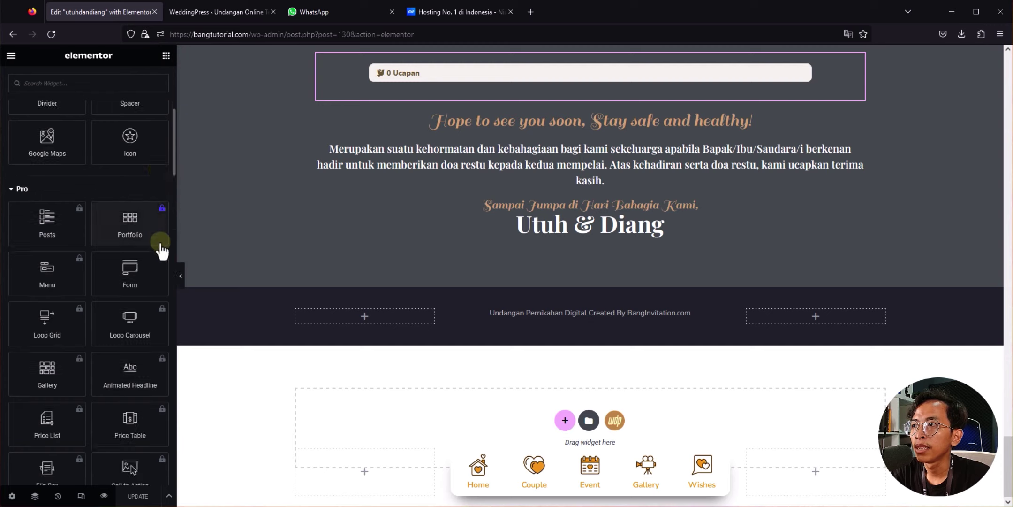
scroll(154, 251, "down", 12)
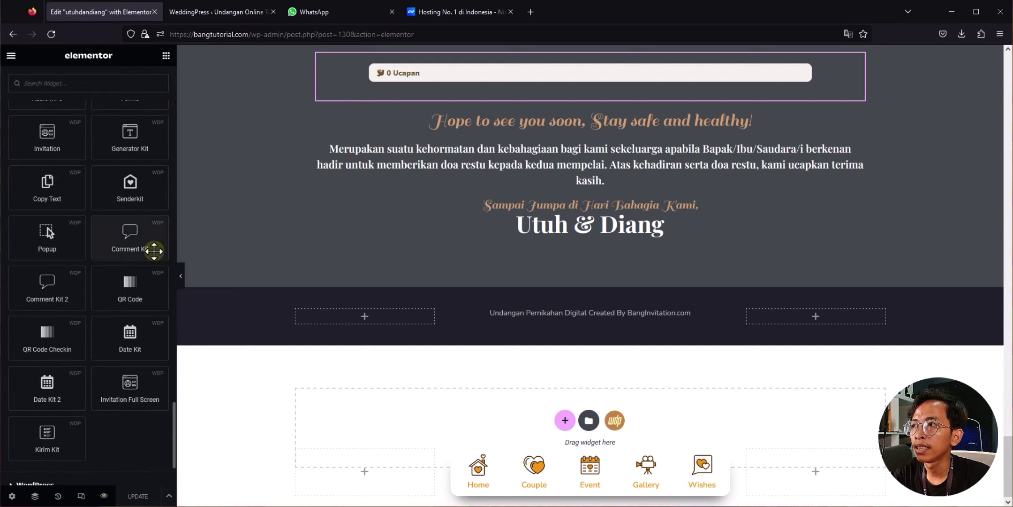
scroll(155, 251, "up", 5)
left_click(22, 171)
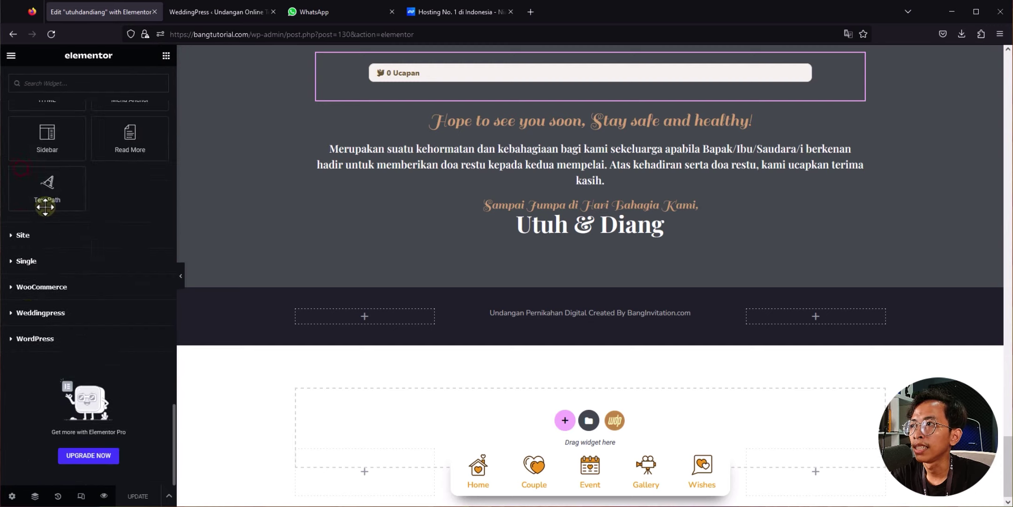
left_click(14, 316)
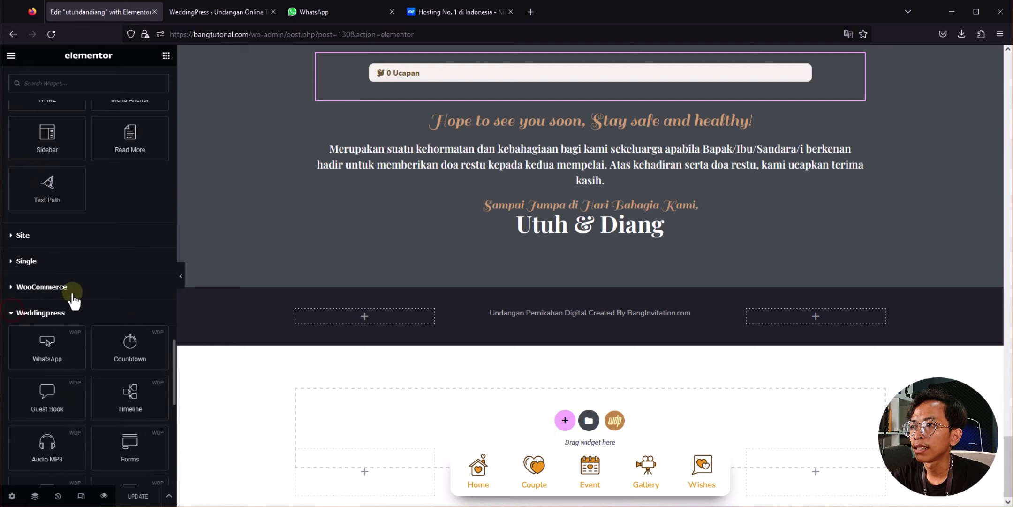
scroll(73, 291, "down", 3)
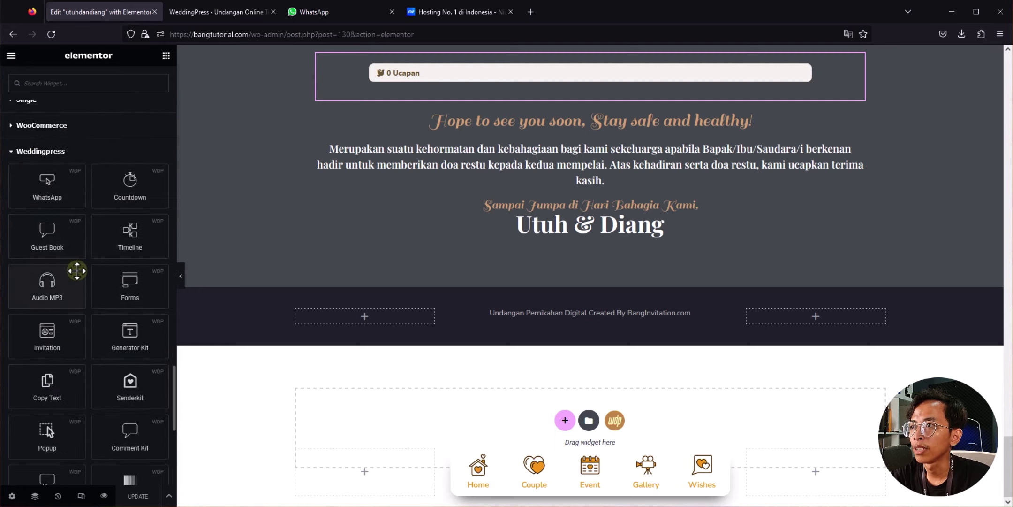
scroll(50, 247, "down", 2)
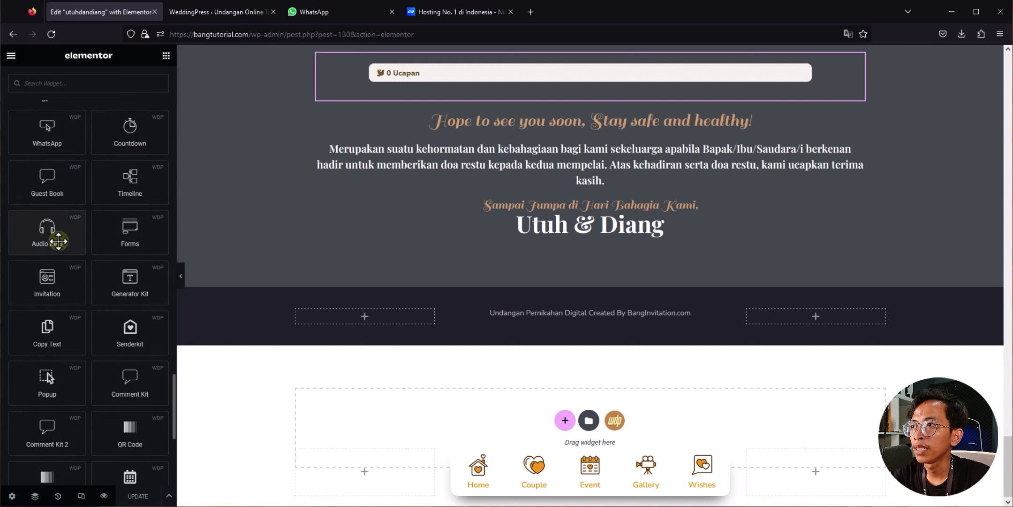
left_click_drag(44, 230, 387, 313)
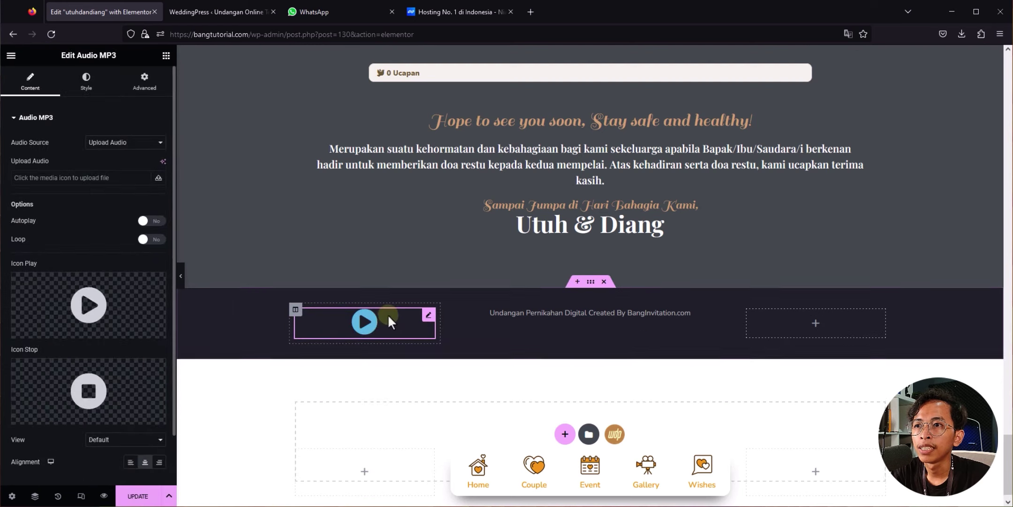
Step: Set the player's Audio Source to Upload Audio with ES_Afternoon-Tea-Autohacker.mp3
left_click(118, 143)
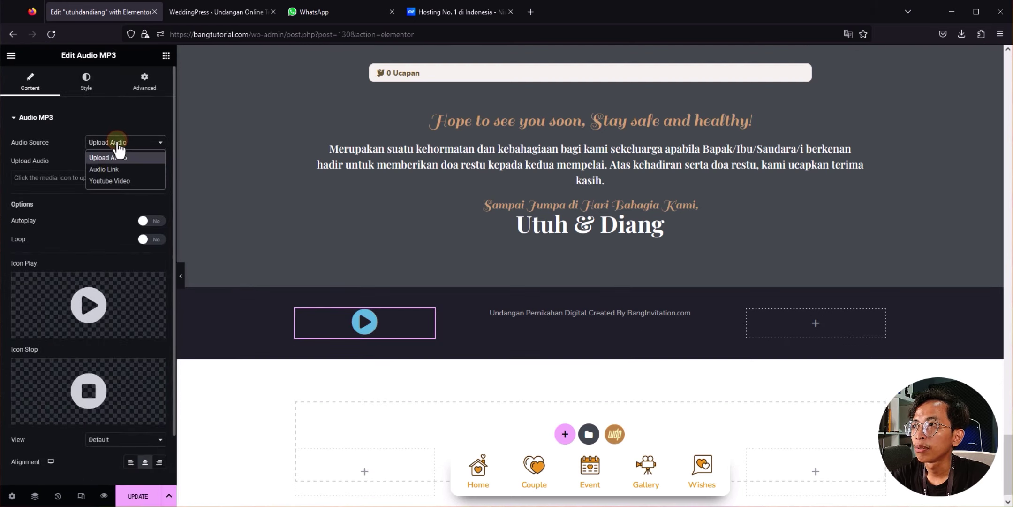
left_click(108, 180)
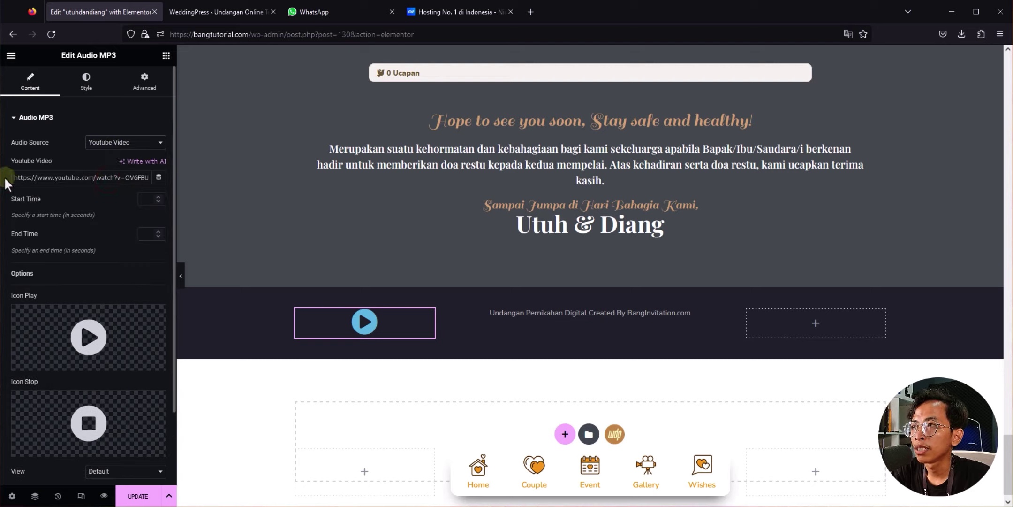
left_click_drag(14, 177, 179, 179)
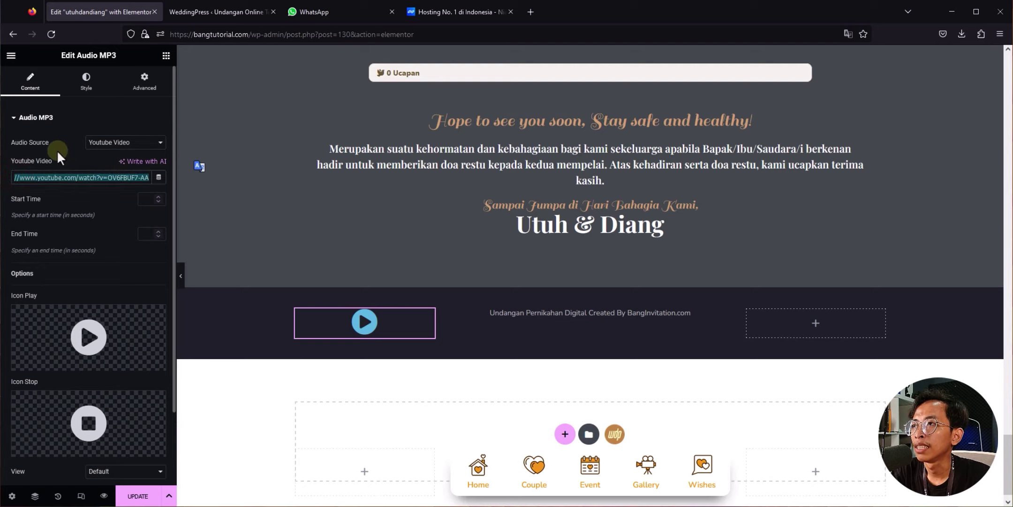
left_click(111, 143)
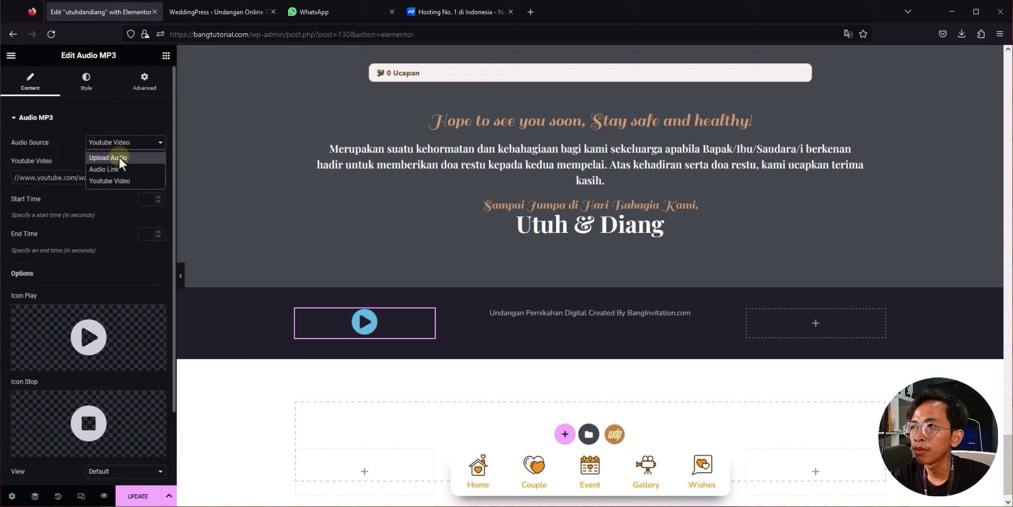
left_click(119, 157)
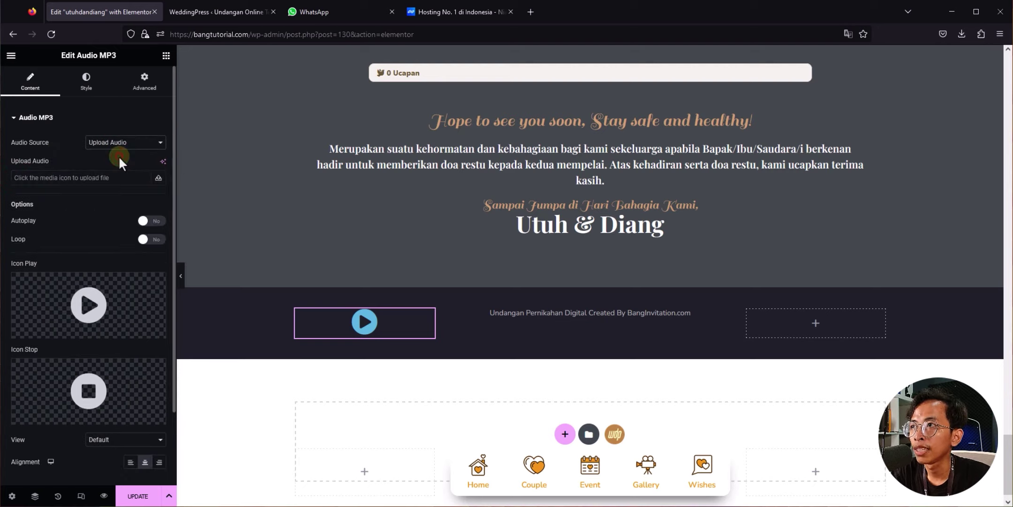
left_click(41, 177)
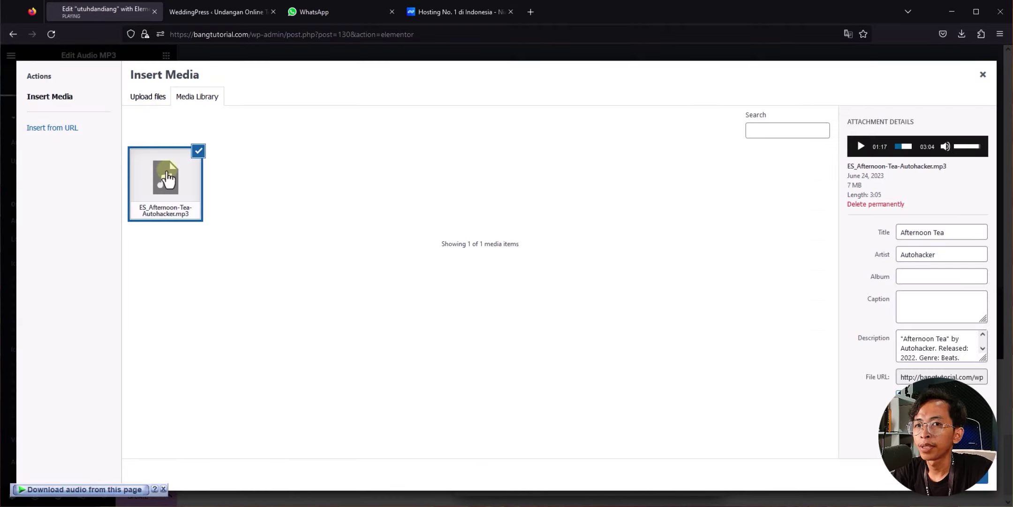
left_click(962, 475)
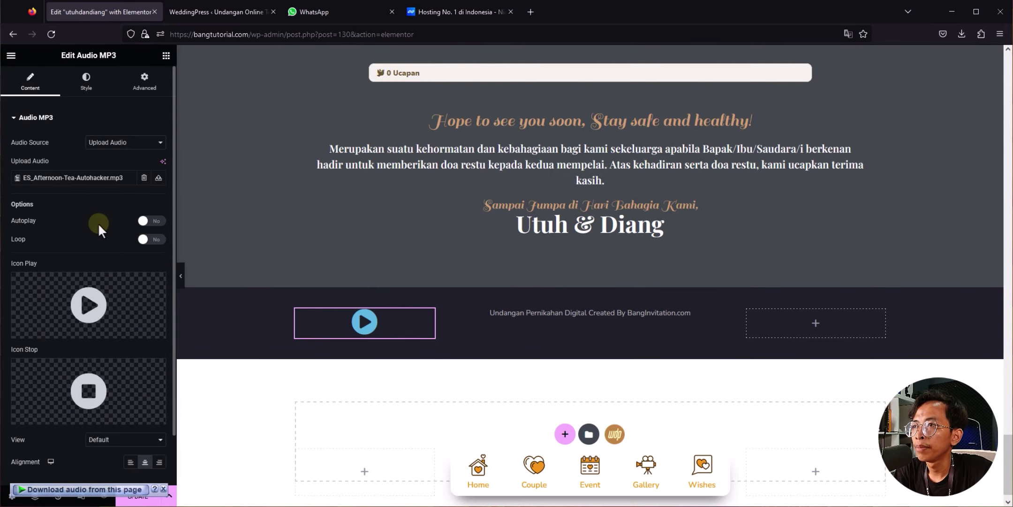
Step: Turn on Autoplay and Loop, and set the play/stop Icon Size to 29
left_click(152, 222)
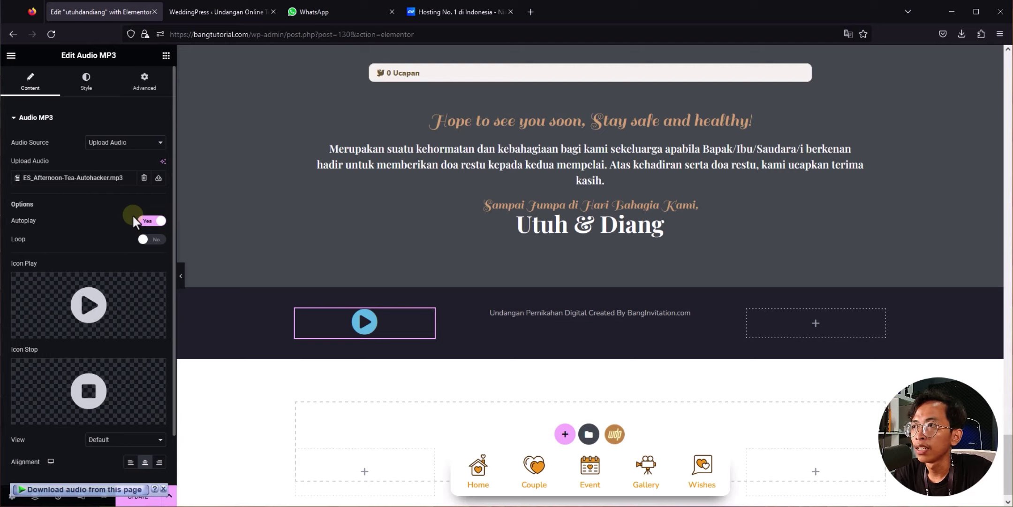
left_click(156, 240)
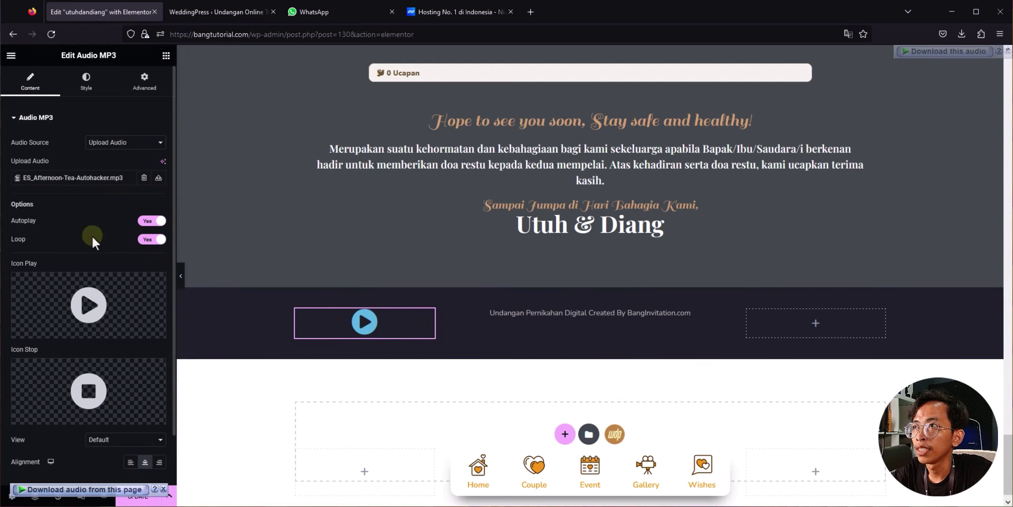
left_click(87, 89)
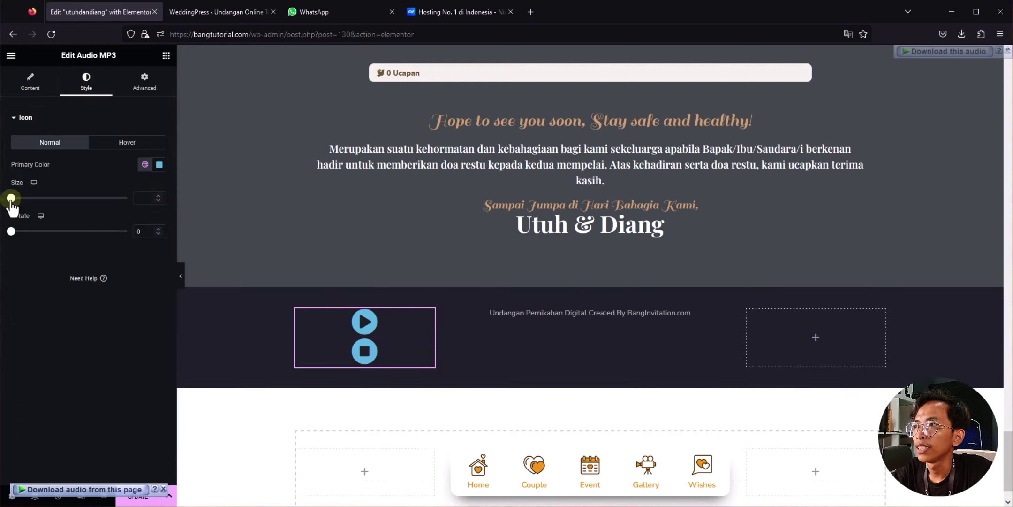
mouse_move(11, 199)
left_mouse_down()
mouse_move(42, 199)
mouse_move(7, 206)
mouse_move(22, 201)
left_mouse_up()
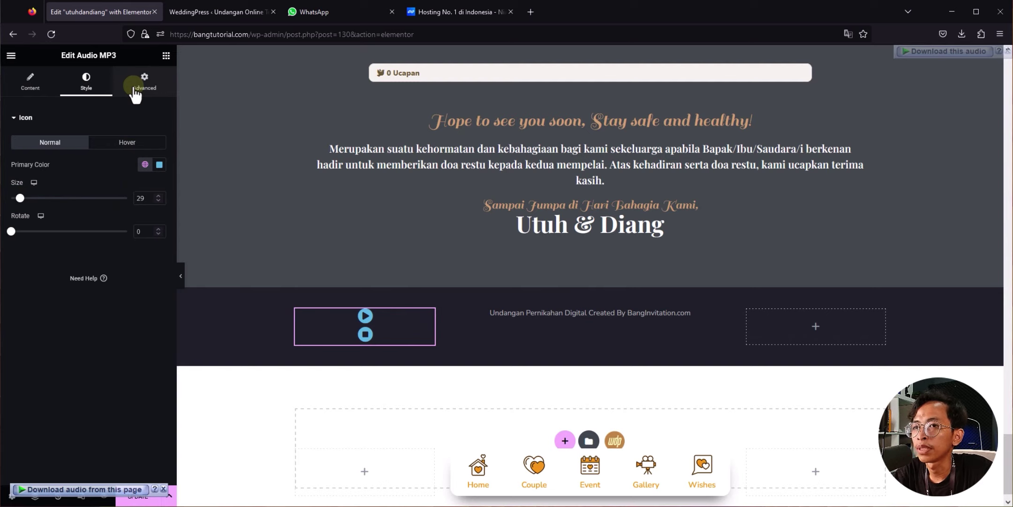
scroll(473, 296, "up", 1)
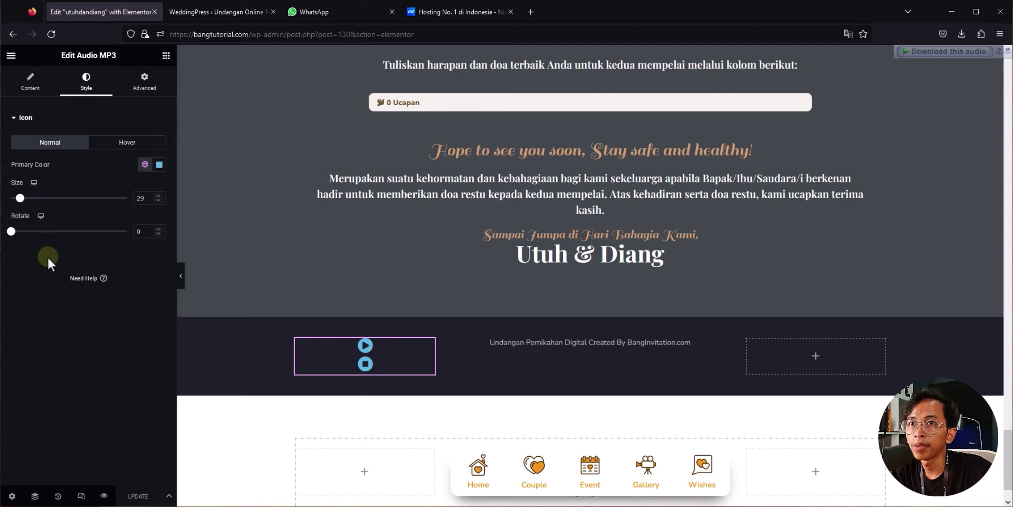
Step: Leave the Audio MP3 style settings and scroll through the Weddingpress widgets and the page canvas
left_click(166, 55)
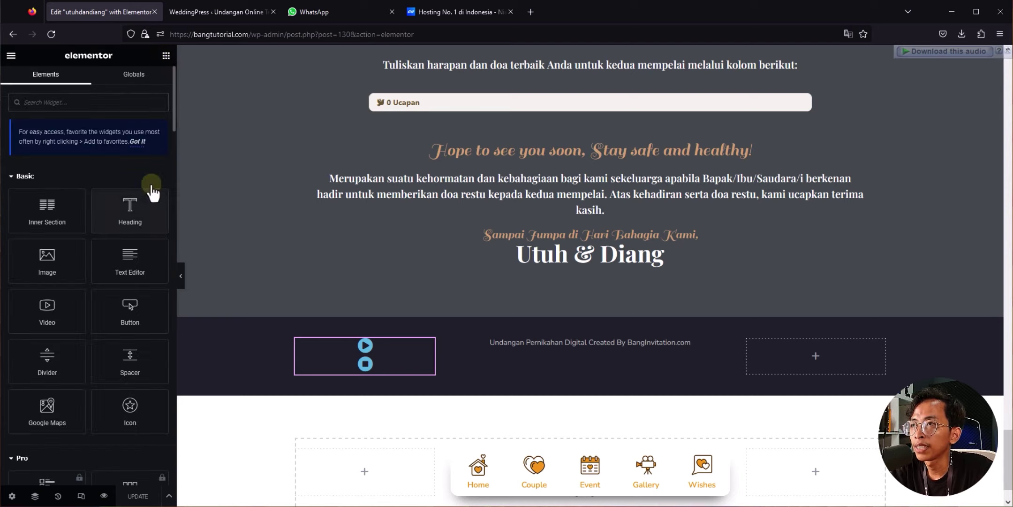
left_click_drag(172, 121, 174, 407)
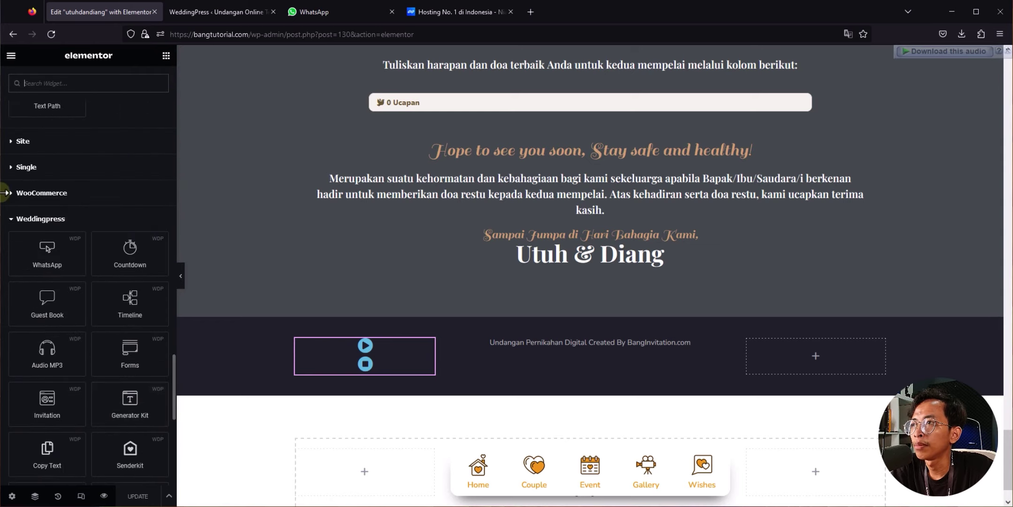
scroll(51, 221, "down", 2)
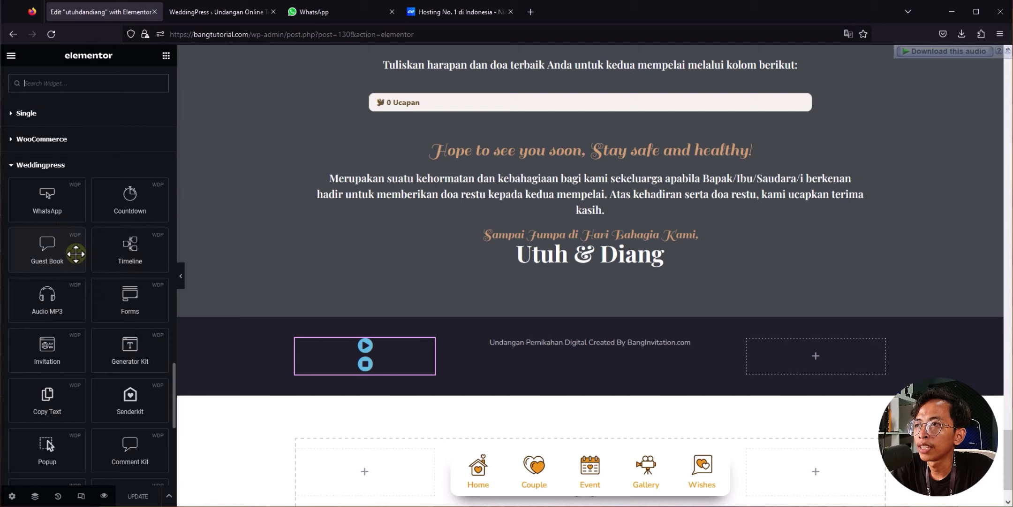
scroll(76, 253, "down", 2)
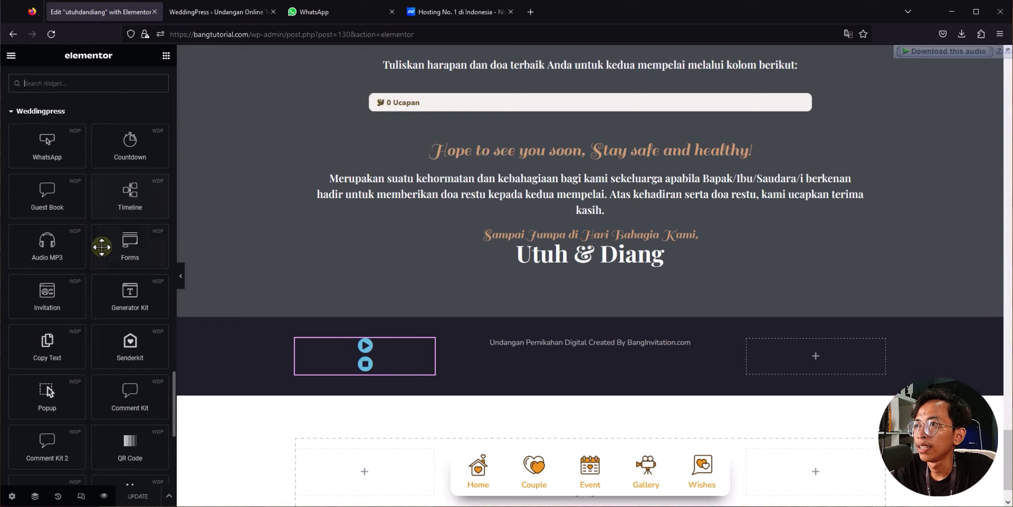
scroll(82, 253, "down", 2)
scroll(75, 269, "down", 2)
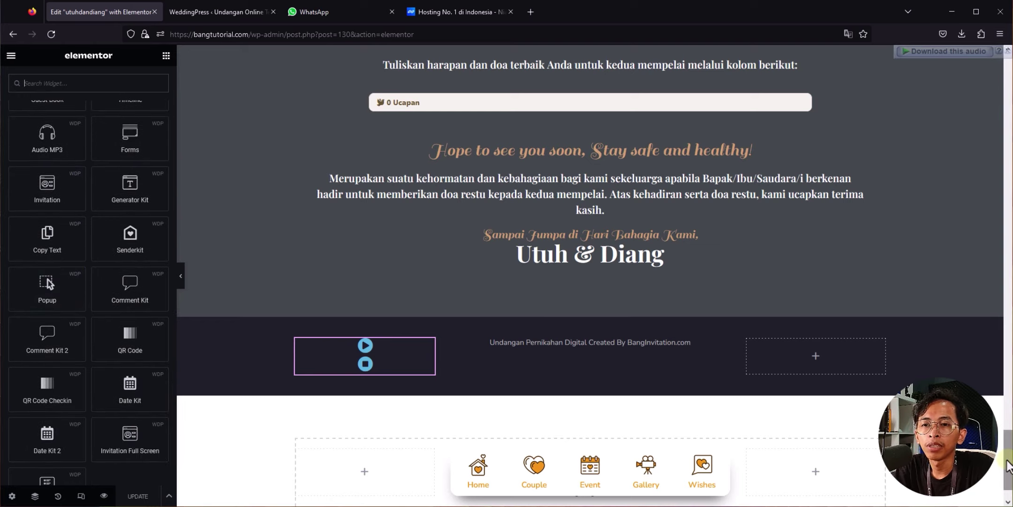
left_click_drag(1006, 459, 1010, 100)
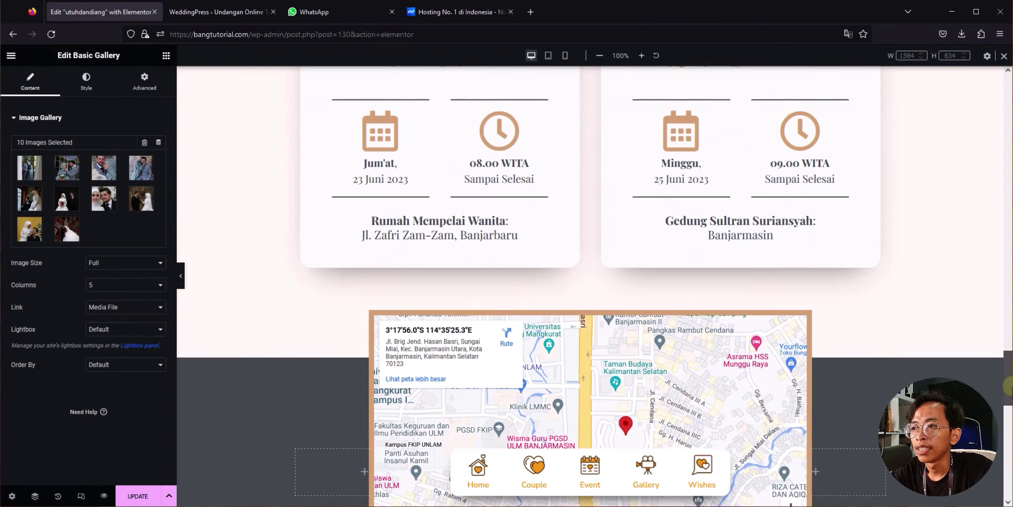
scroll(589, 286, "down", 1)
Step: Save the invitation page changes with UPDATE
left_click(137, 496)
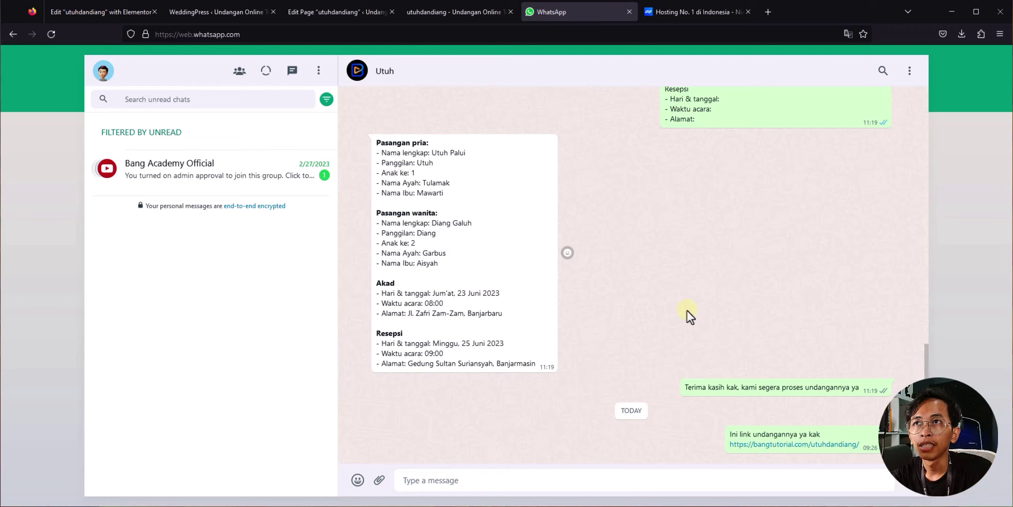
Step: Open WeddingPress System Info and highlight the 40M WordPress Memory Limit value
left_click(428, 11)
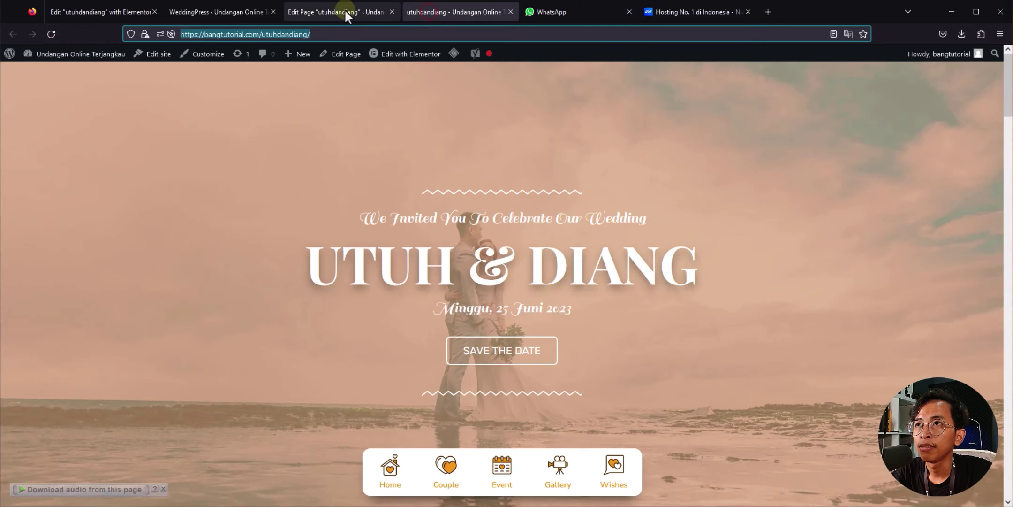
left_click(312, 5)
left_click(216, 10)
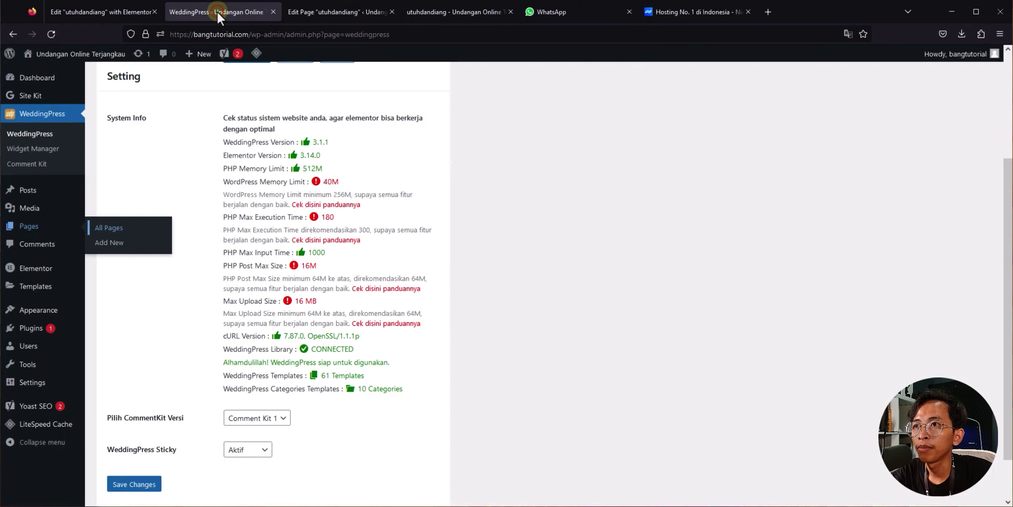
left_click(600, 328)
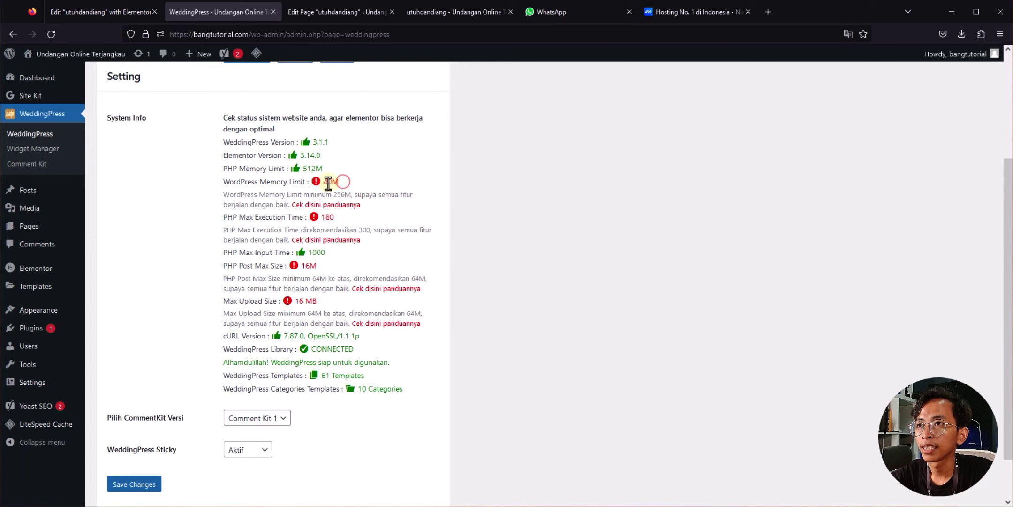
left_click(324, 182)
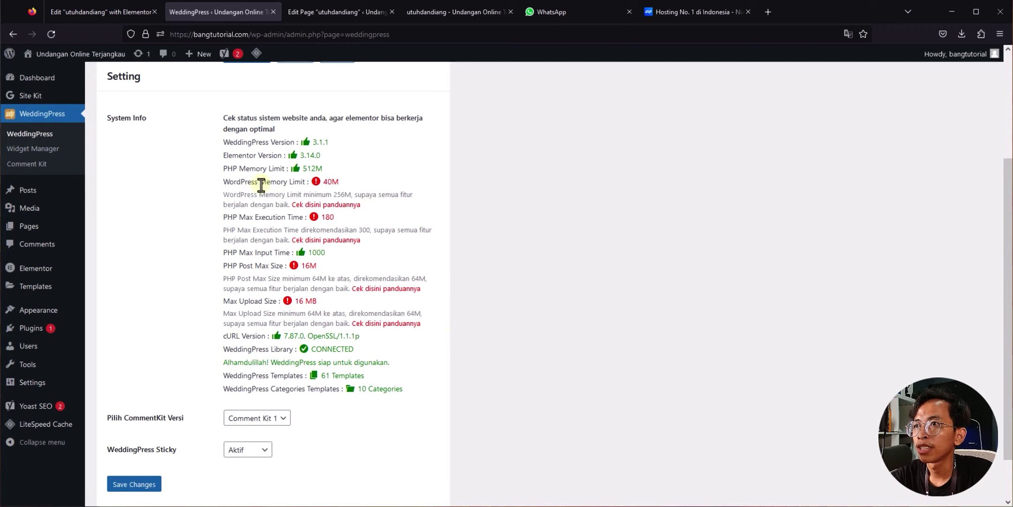
double_click(329, 182)
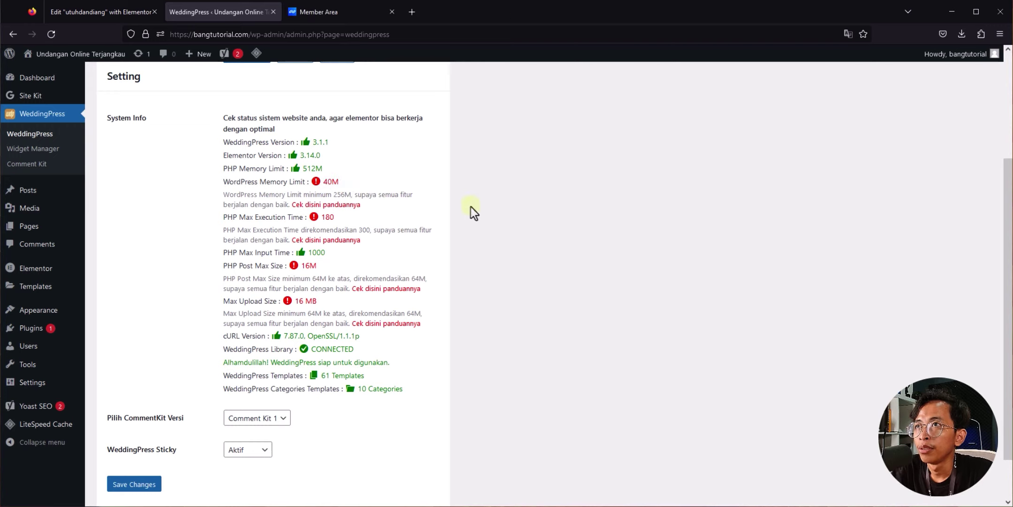
Step: Launch cPanel File Manager from the Member Area's Quick Shortcut ke cPanel
left_click(354, 12)
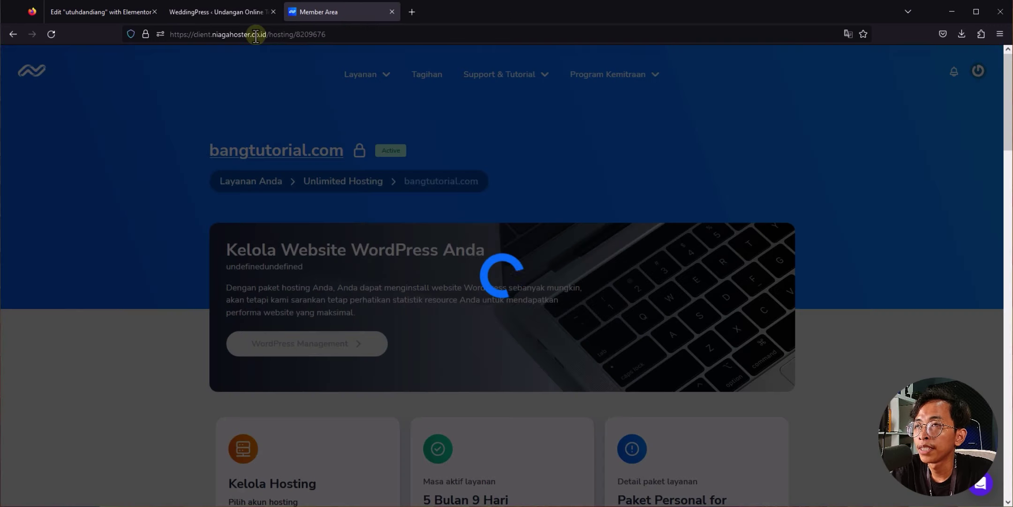
scroll(554, 185, "down", 2)
scroll(554, 186, "up", 2)
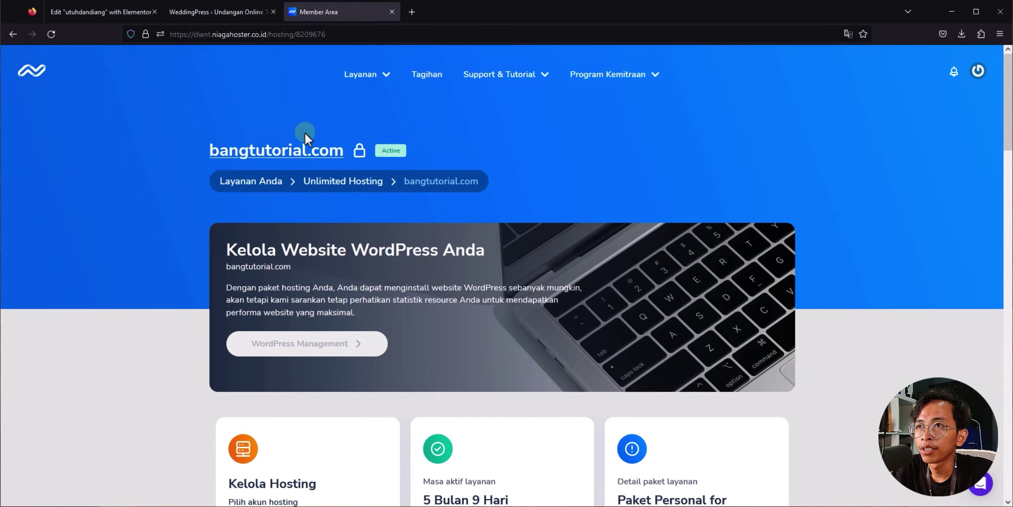
scroll(432, 171, "down", 12)
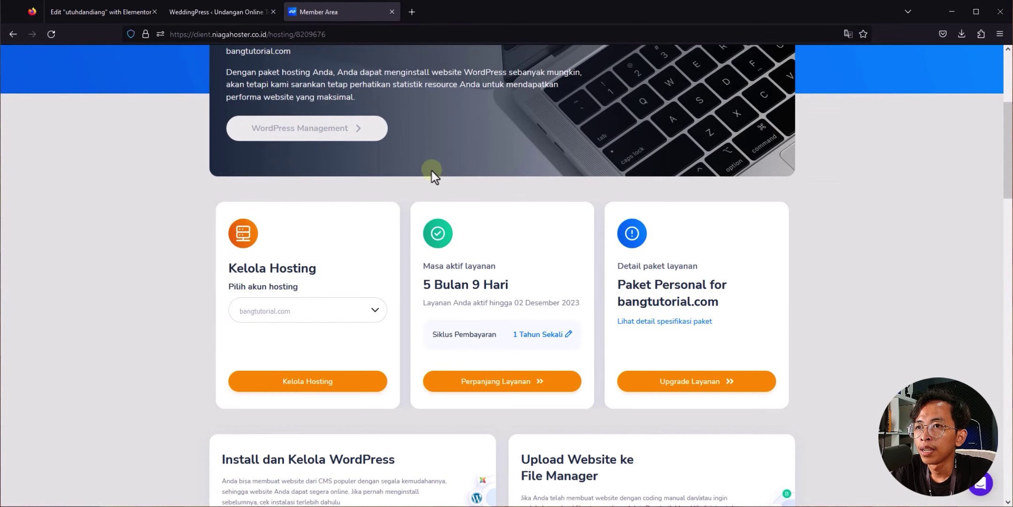
scroll(399, 163, "down", 2)
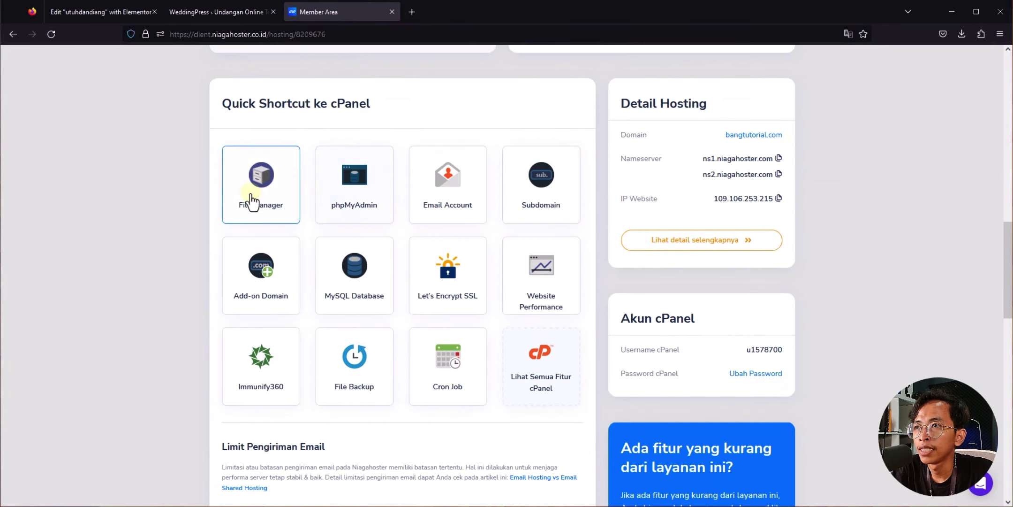
left_click(257, 218)
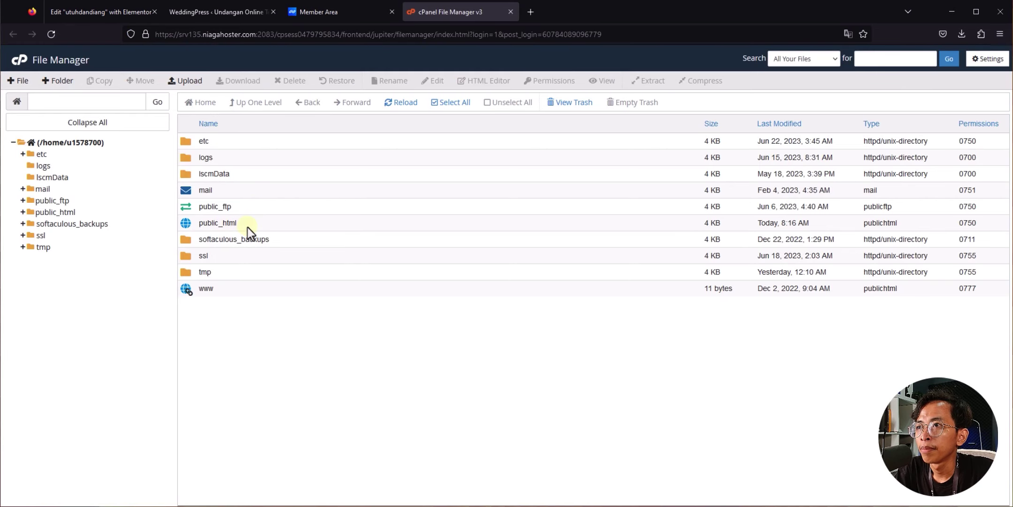
Step: Paste define( 'WP_MEMORY_LIMIT', '256M' ); on line 87 of public_html/wp-config.php
double_click(263, 224)
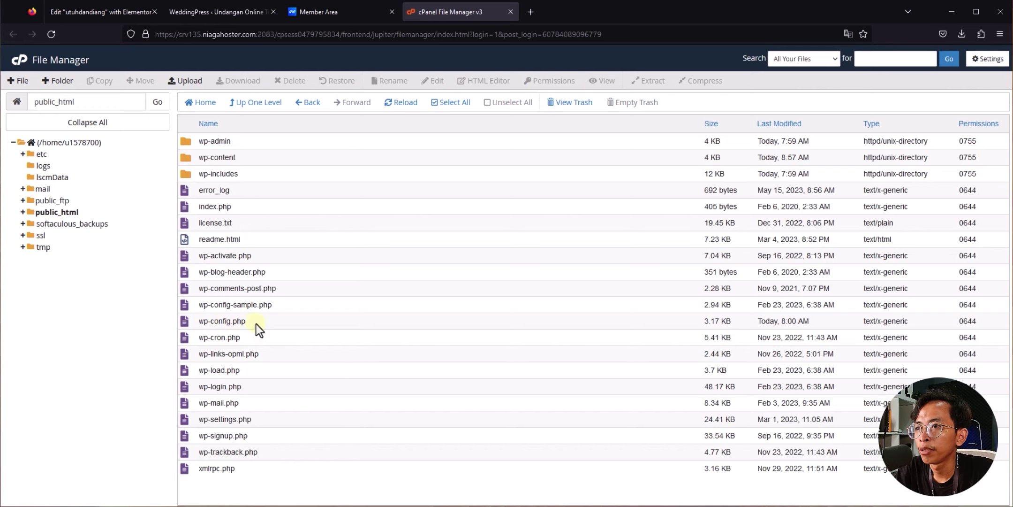
right_click(271, 322)
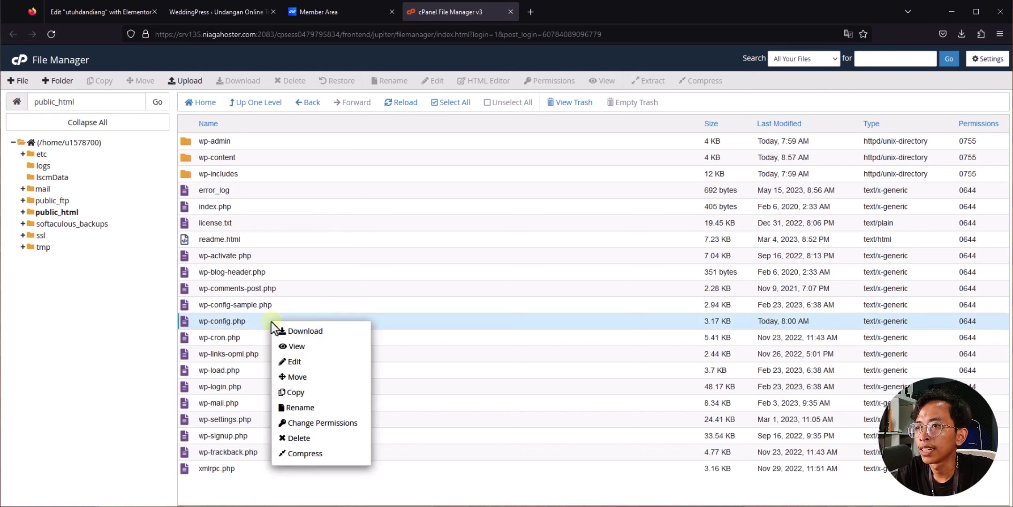
left_click(292, 359)
scroll(165, 281, "down", 10)
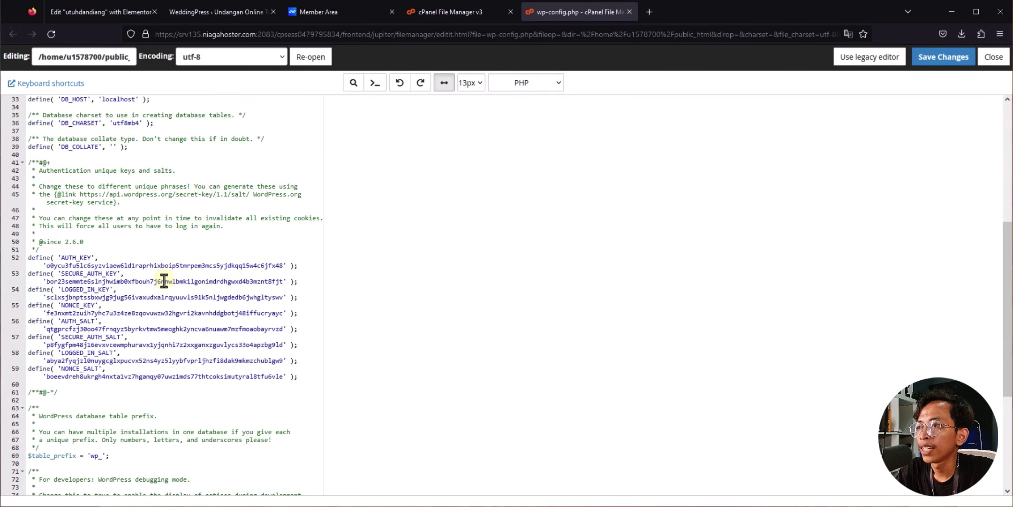
scroll(164, 280, "down", 3)
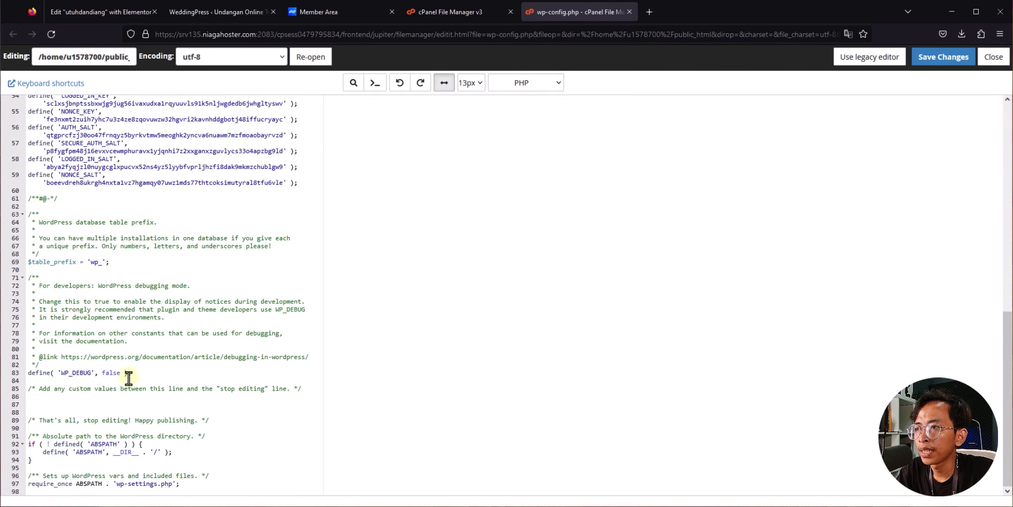
left_click(29, 405)
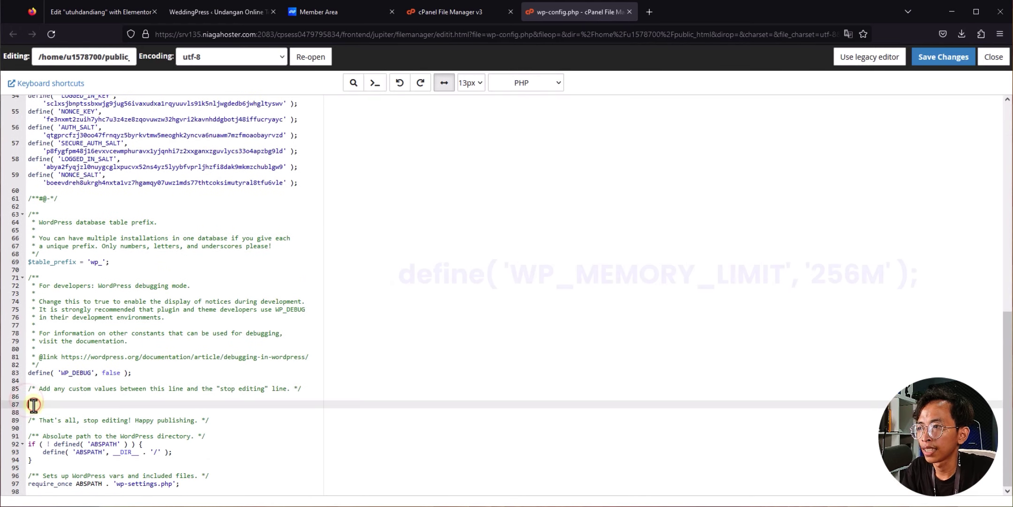
type("define( 'WP_MEMORY_LIMIT', '256M' );")
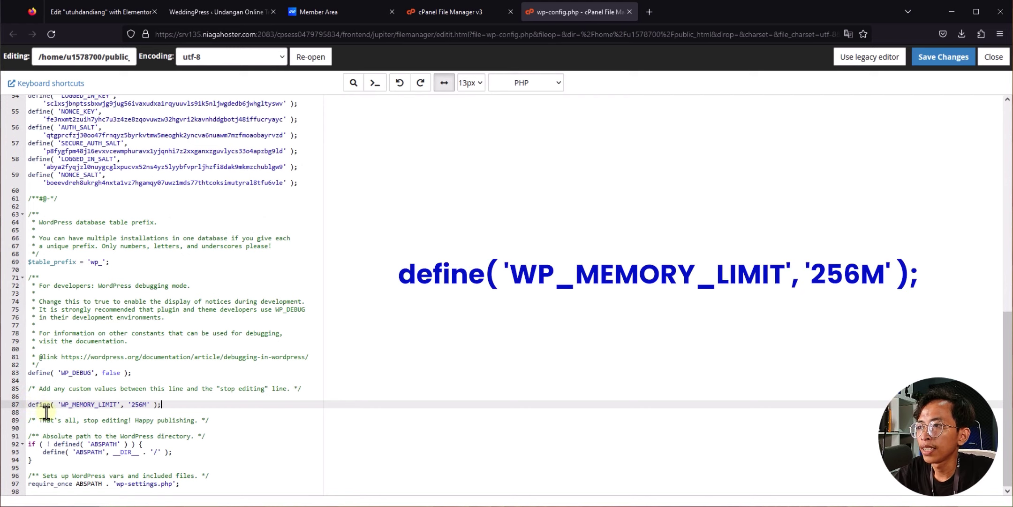
Step: Check the recommended 256M minimum in WeddingPress, then save wp-config.php
left_click(143, 406)
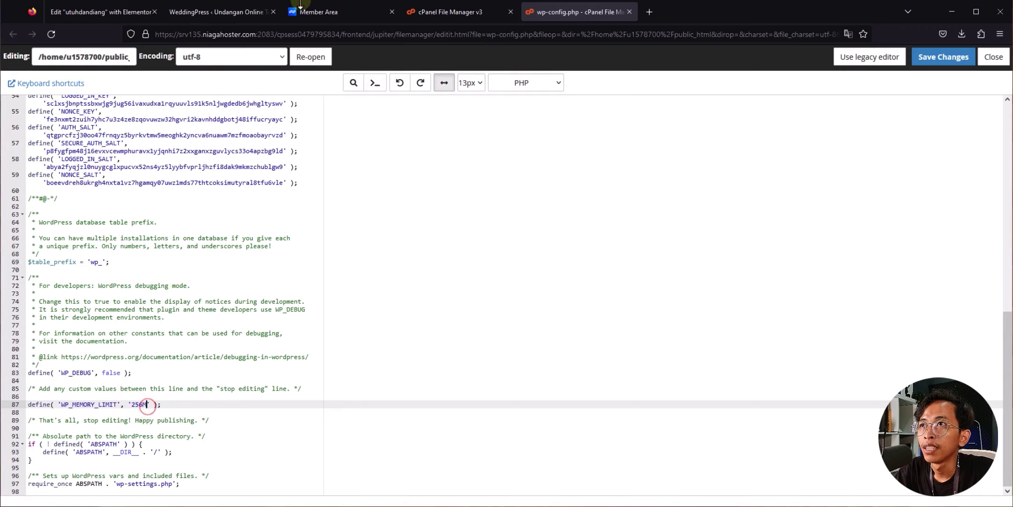
left_click(231, 10)
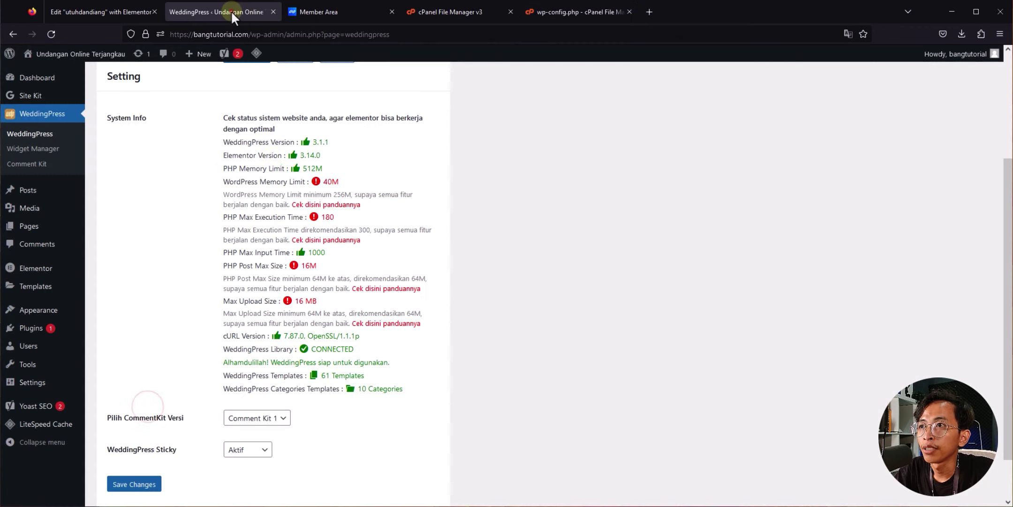
double_click(339, 193)
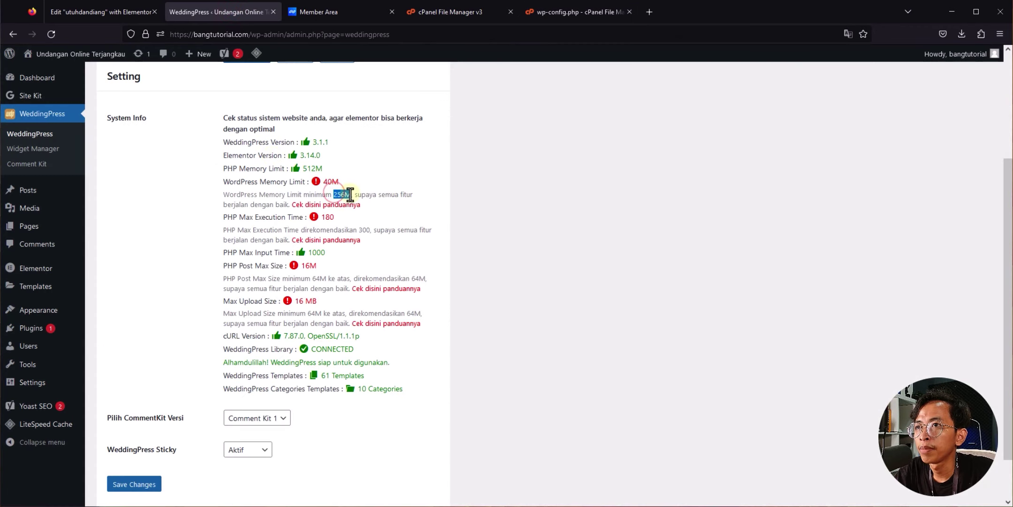
left_click(600, 11)
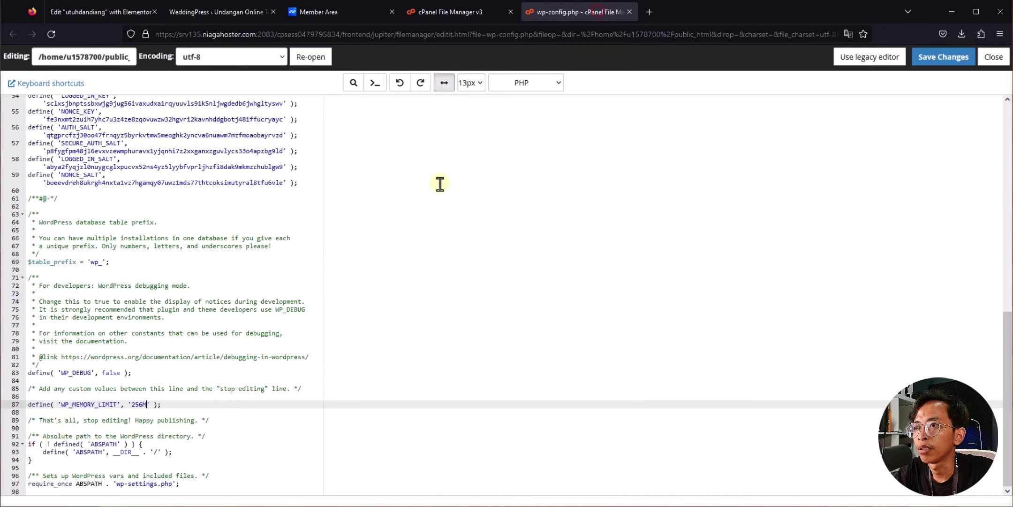
left_click(941, 58)
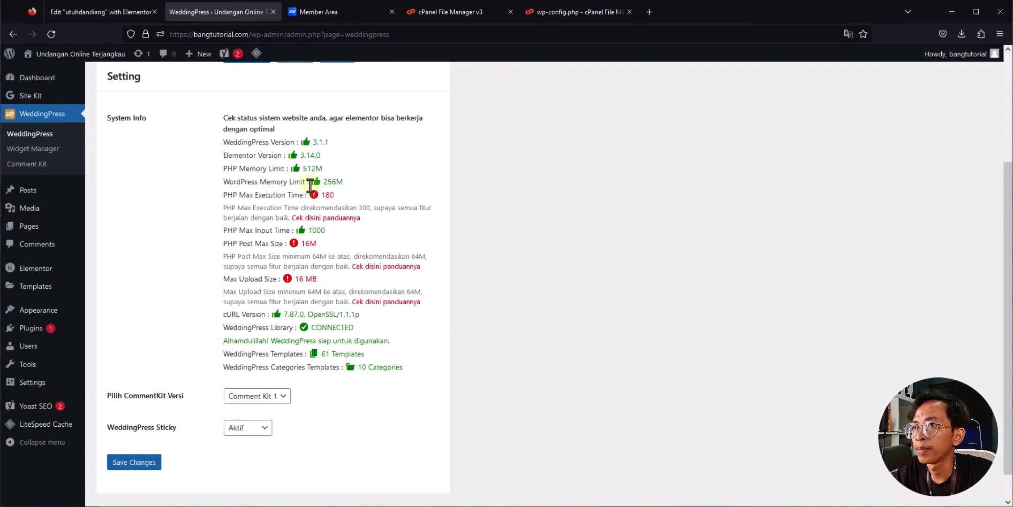
Step: Go back to the Niagahoster Member Area from WeddingPress System Info
left_click(352, 186)
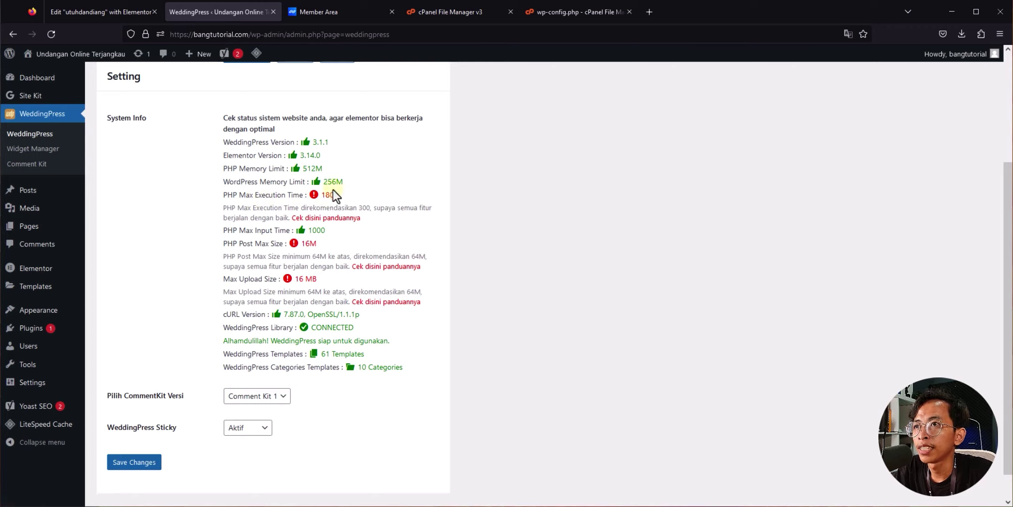
left_click(348, 19)
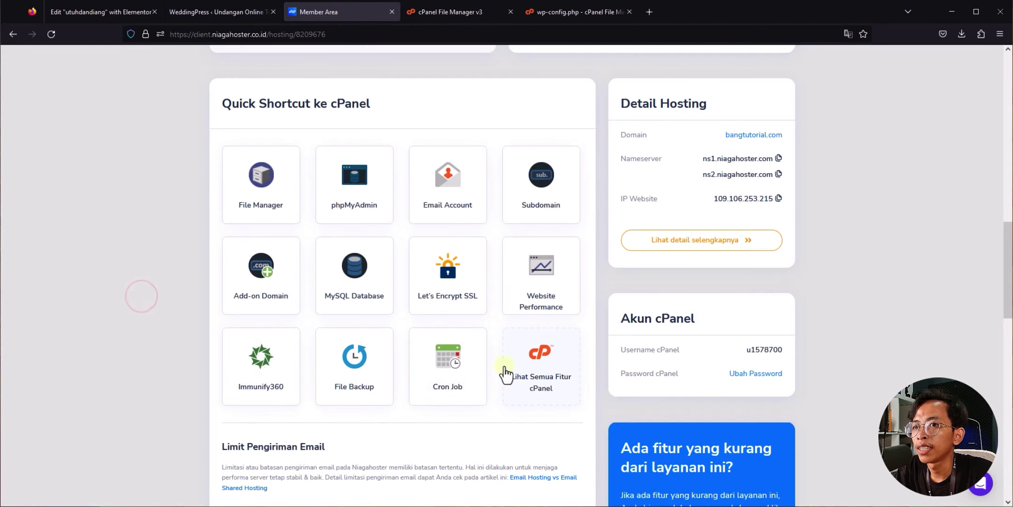
Step: Search cPanel tools for 'php' and open Select PHP Version's Options list
left_click(553, 398)
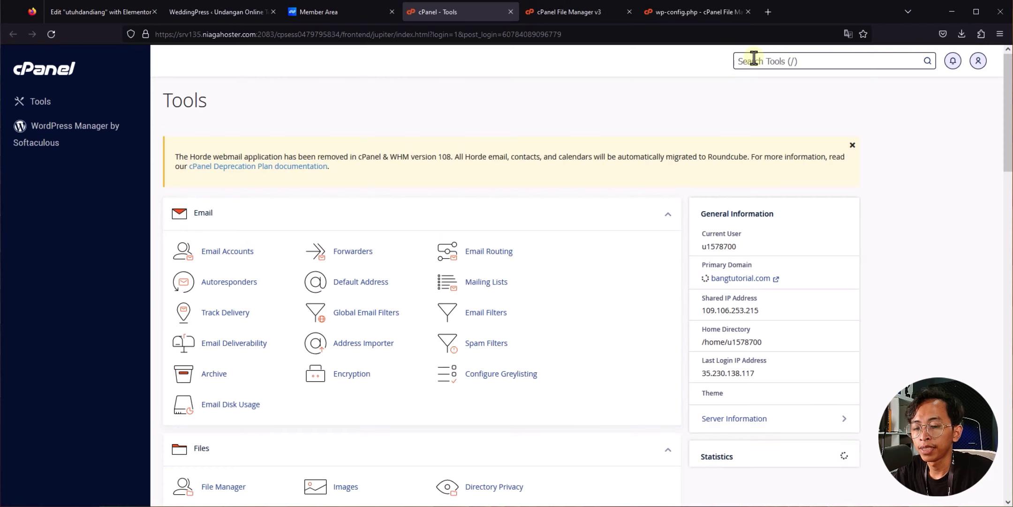
left_click(754, 60)
type("php")
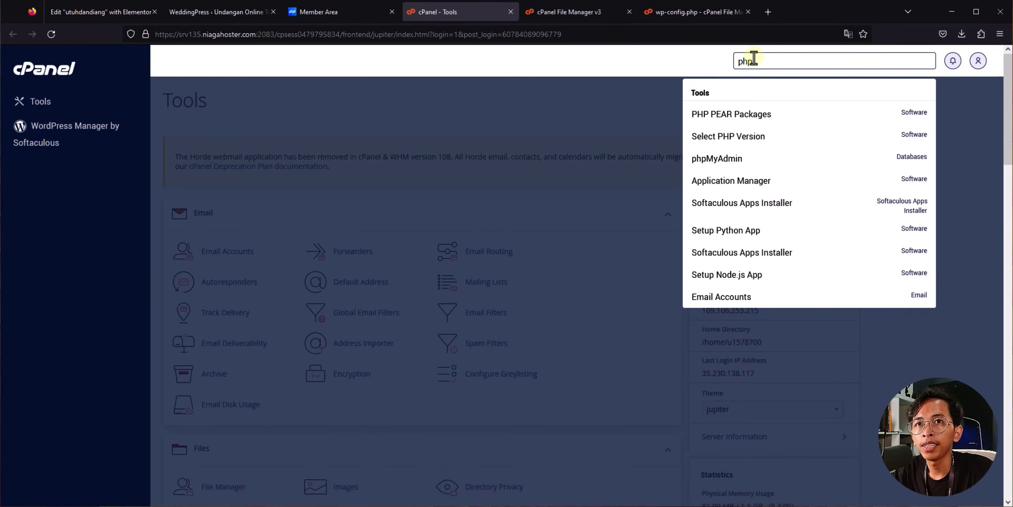
left_click(748, 141)
left_click(250, 163)
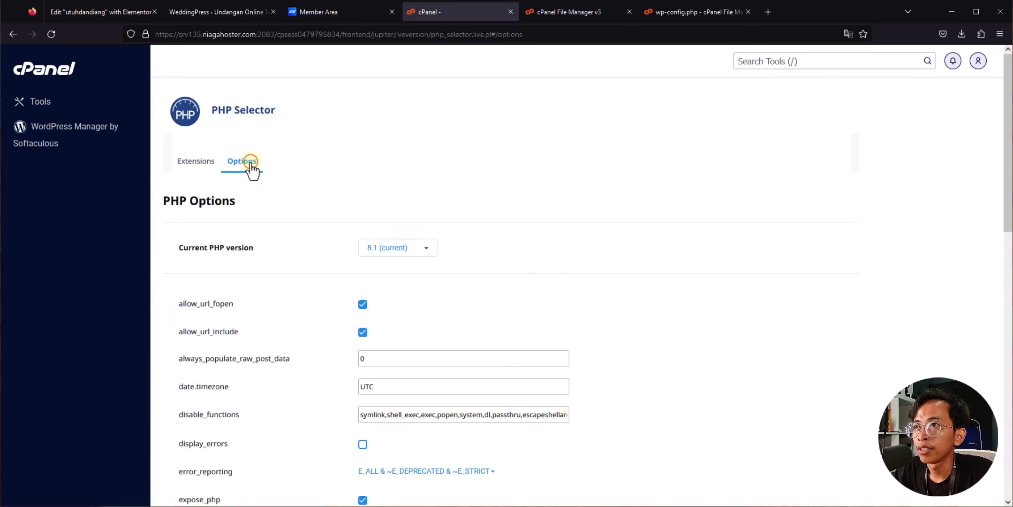
scroll(262, 170, "down", 3)
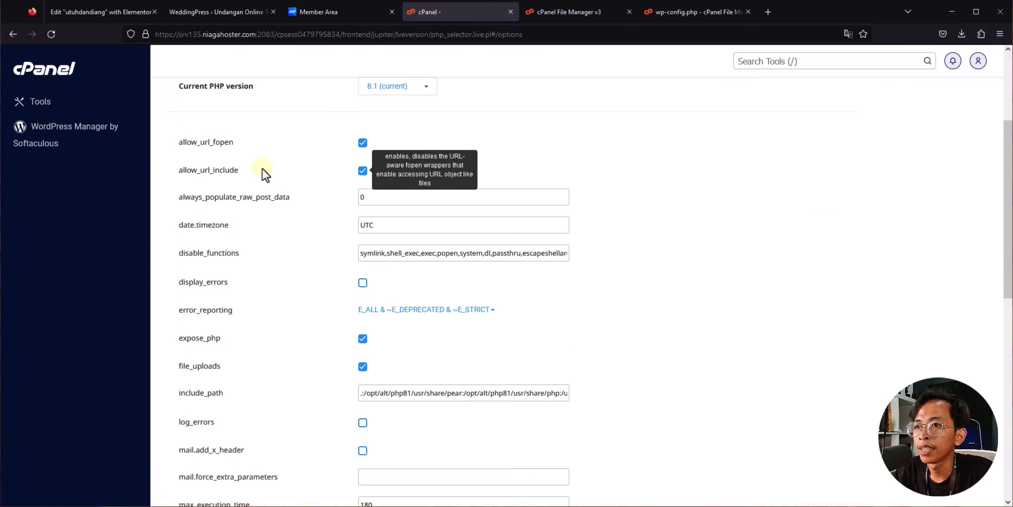
Step: Set max_execution_time to 300 after checking the red limits in WeddingPress
left_click(246, 12)
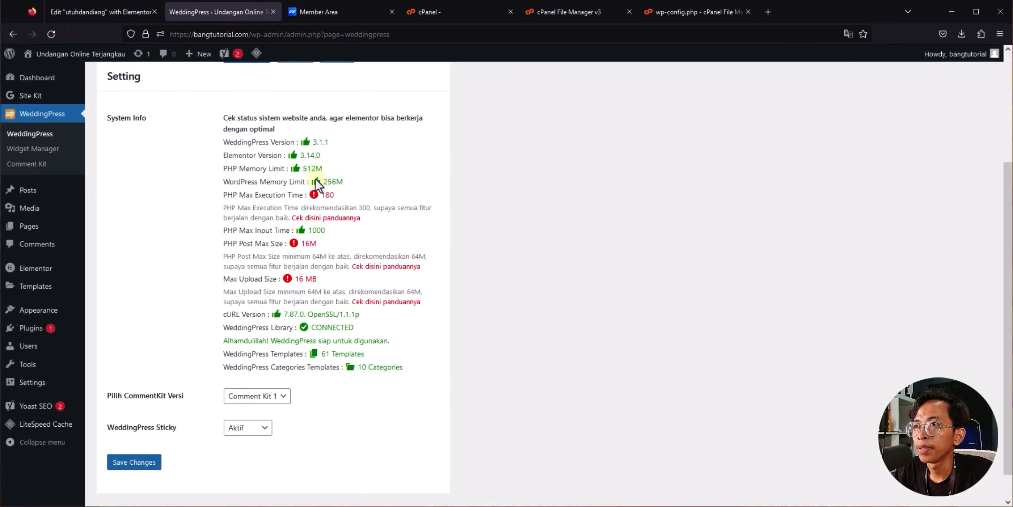
left_click(445, 12)
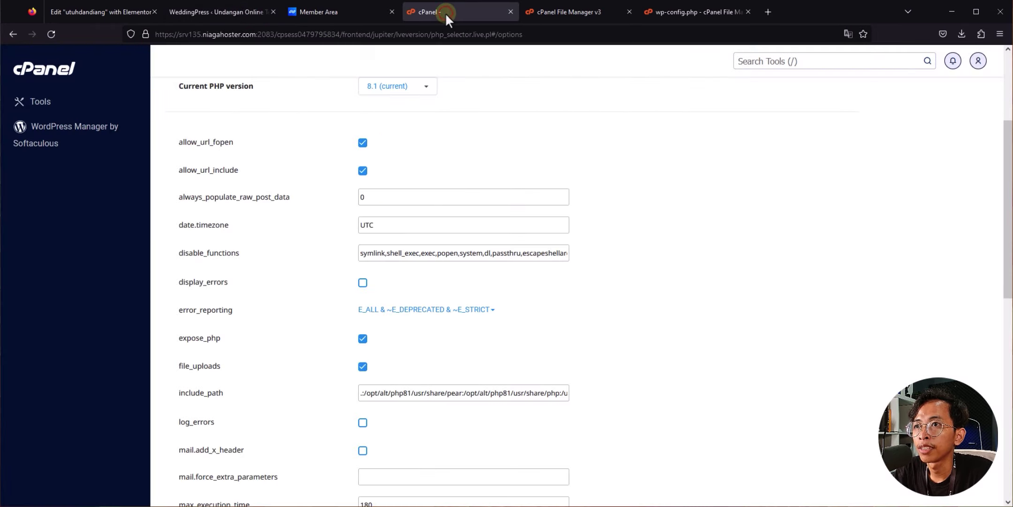
scroll(224, 252, "down", 2)
scroll(224, 254, "down", 5)
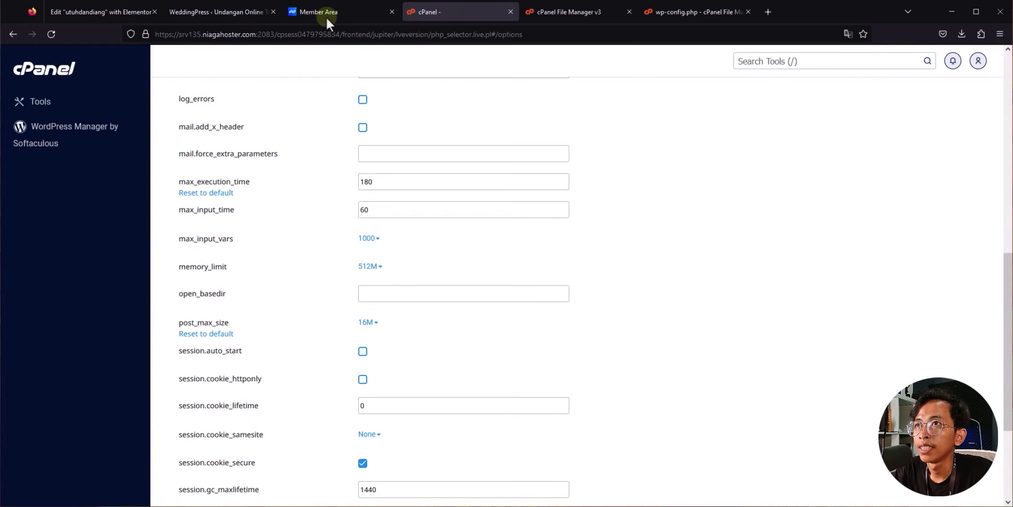
left_click(217, 11)
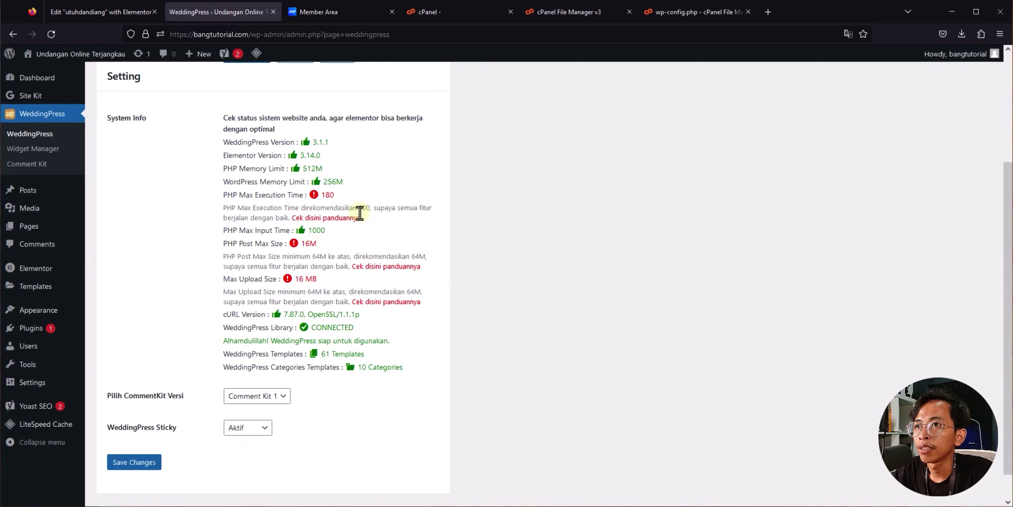
left_click(469, 8)
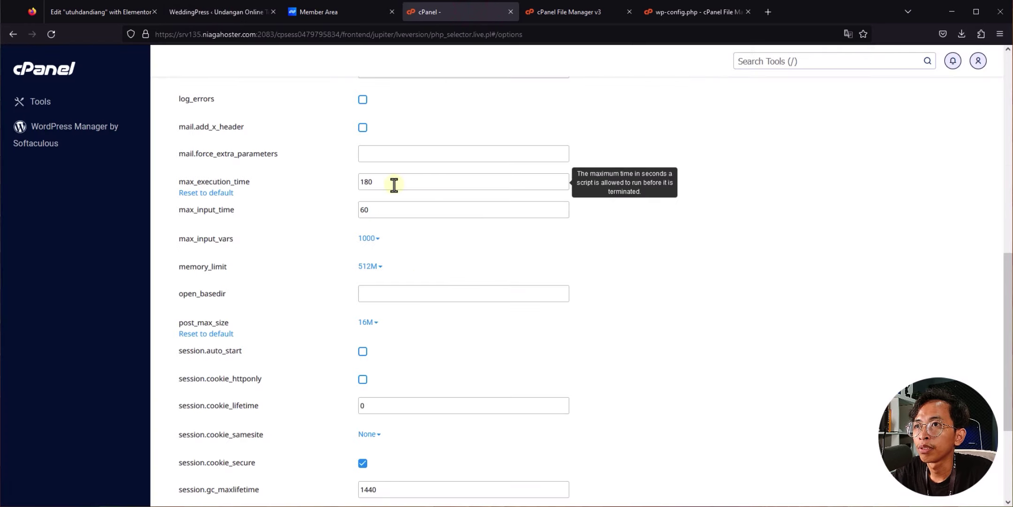
left_click_drag(393, 183, 314, 181)
type("300")
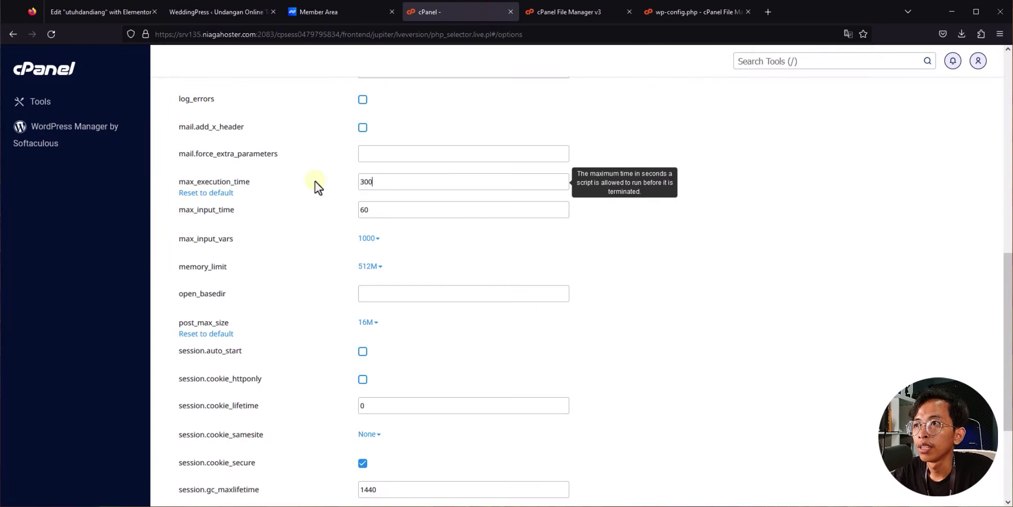
Step: Set post_max_size to 64M and reload WeddingPress System Info to see the new limits
left_click(221, 11)
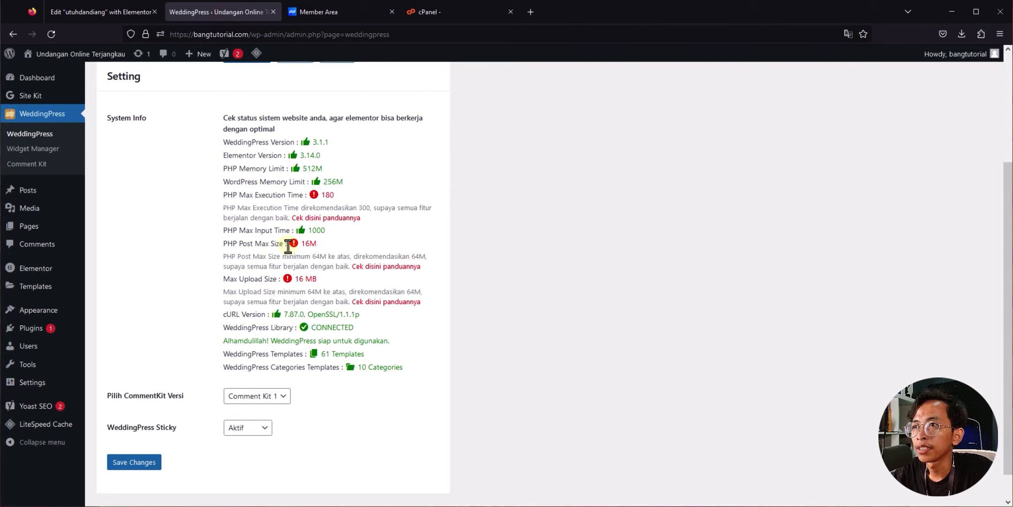
left_click(434, 14)
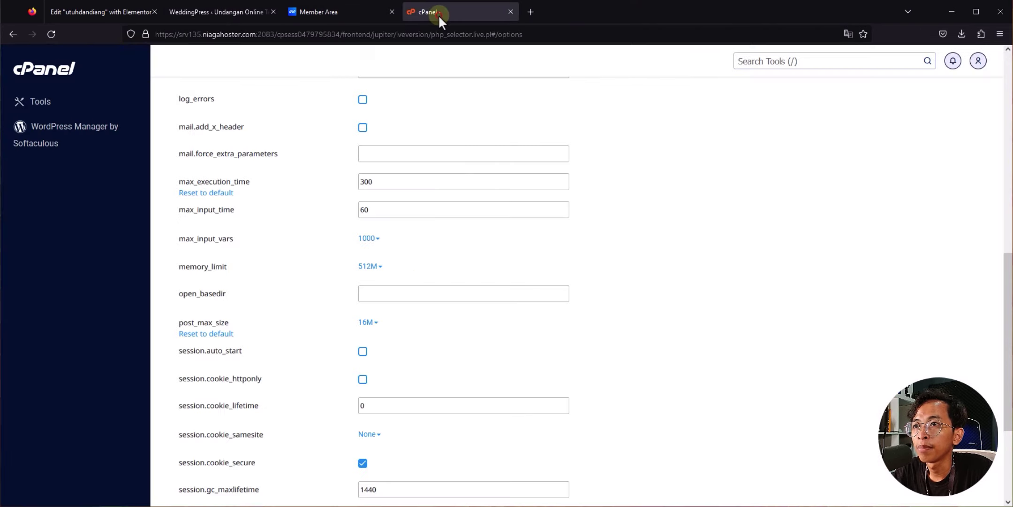
mouse_move(328, 328)
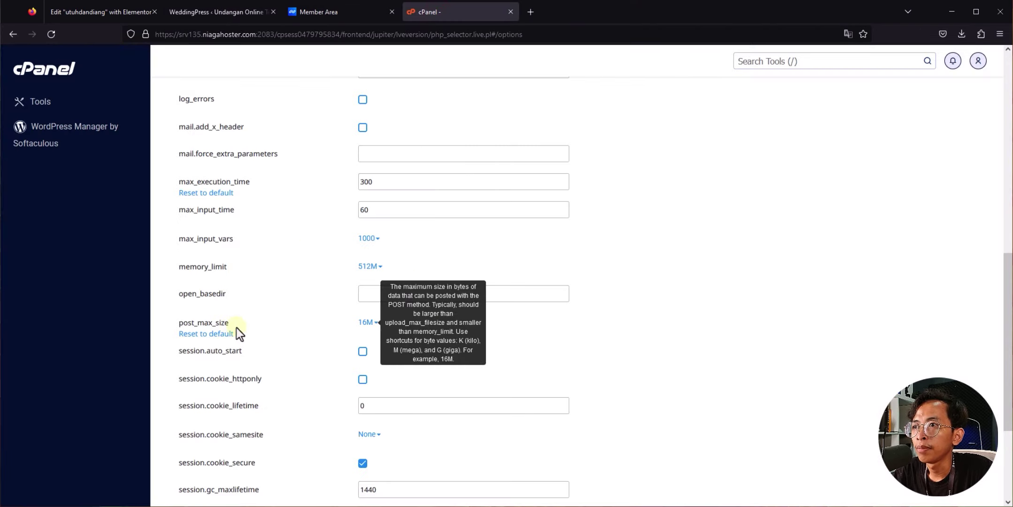
left_click(365, 322)
left_click(389, 458)
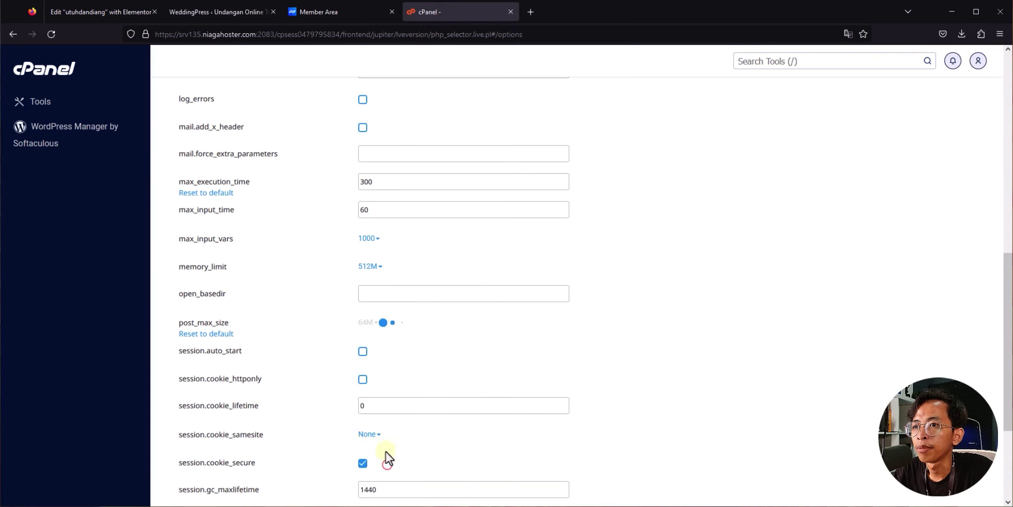
left_click(236, 14)
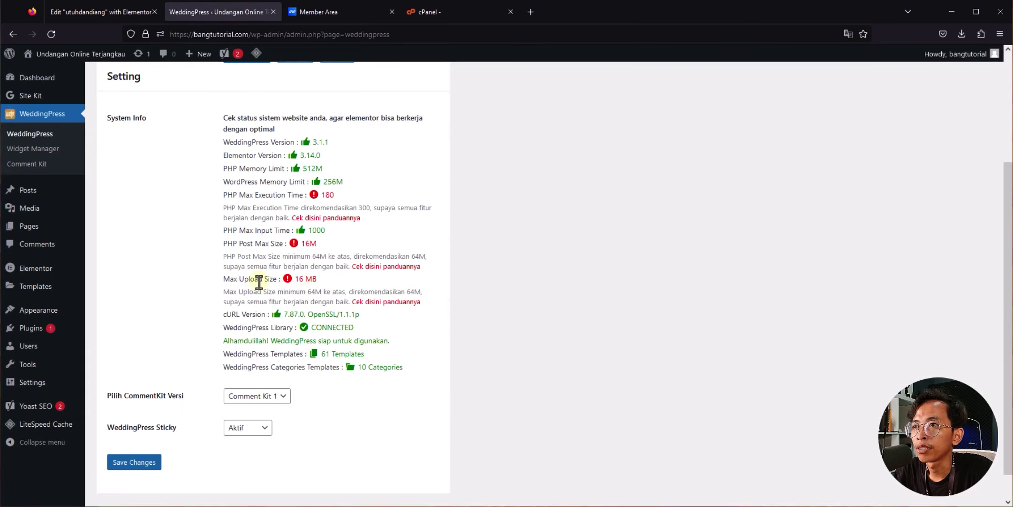
left_click(428, 12)
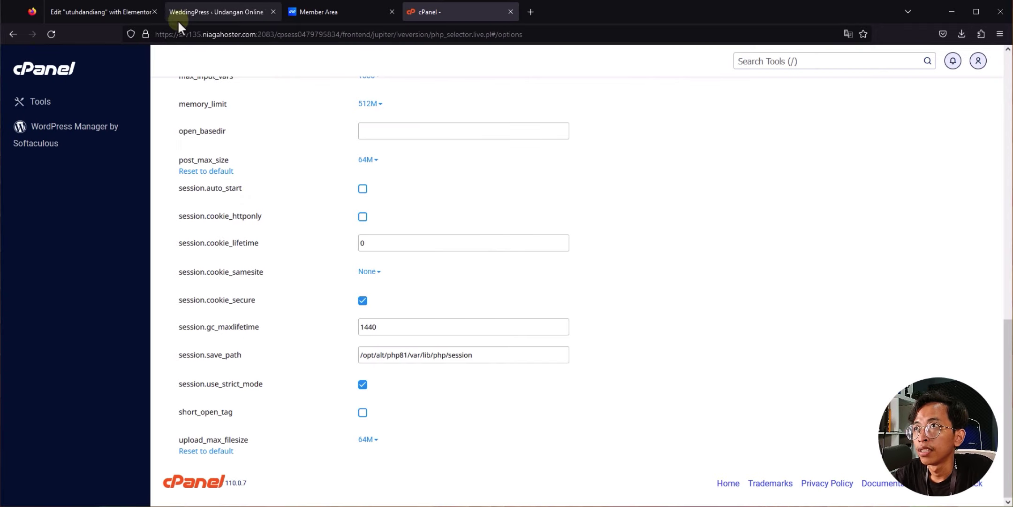
left_click(176, 14)
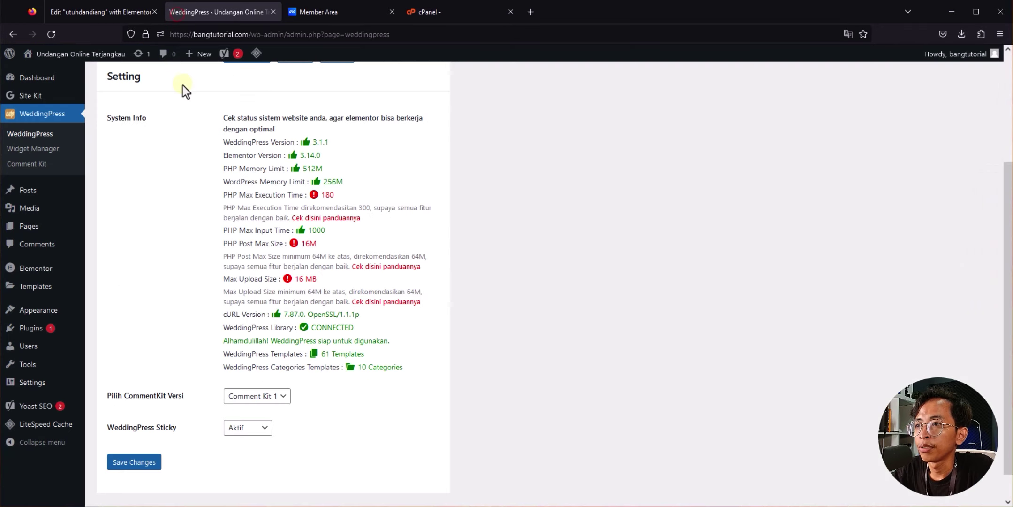
left_click(52, 34)
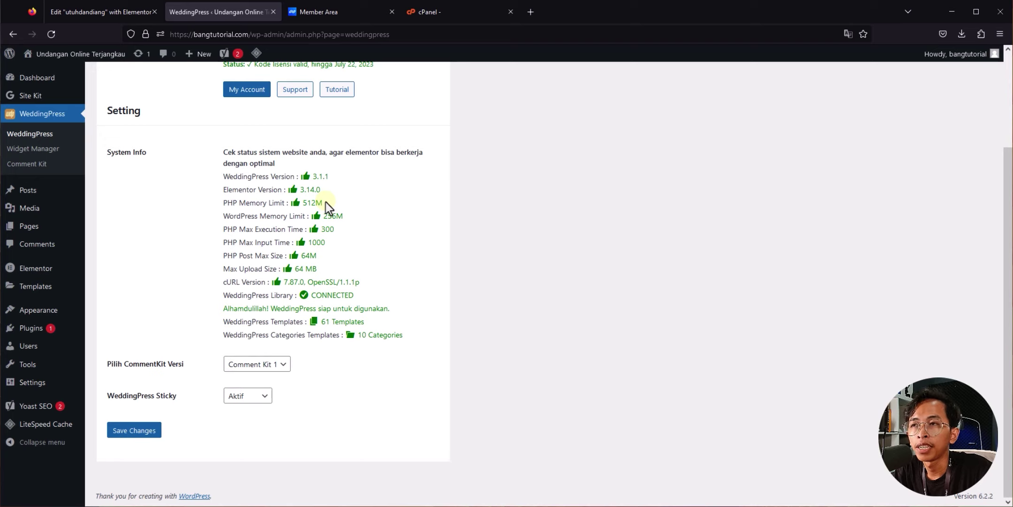
scroll(326, 202, "up", 3)
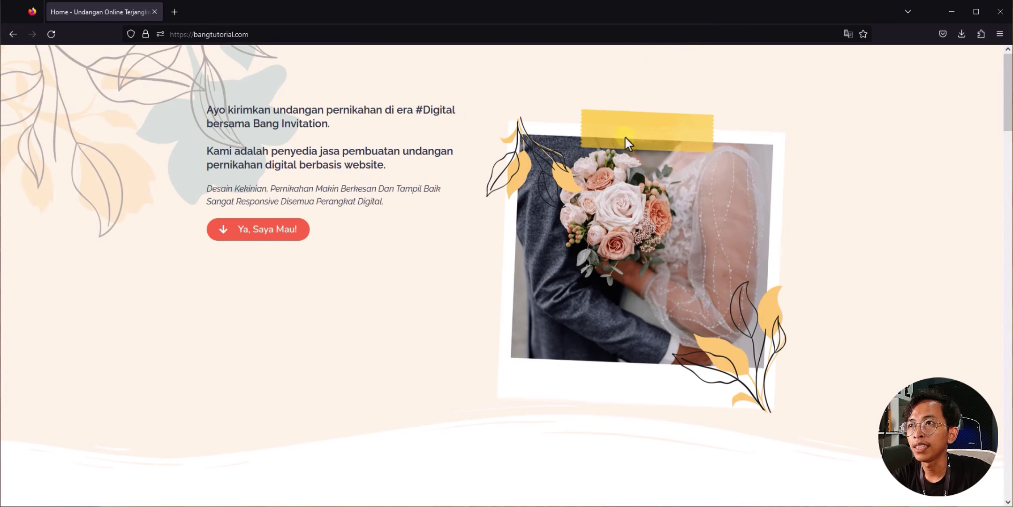
Step: Browse the bangtutorial.com home page to the special price countdown section
left_click(268, 234)
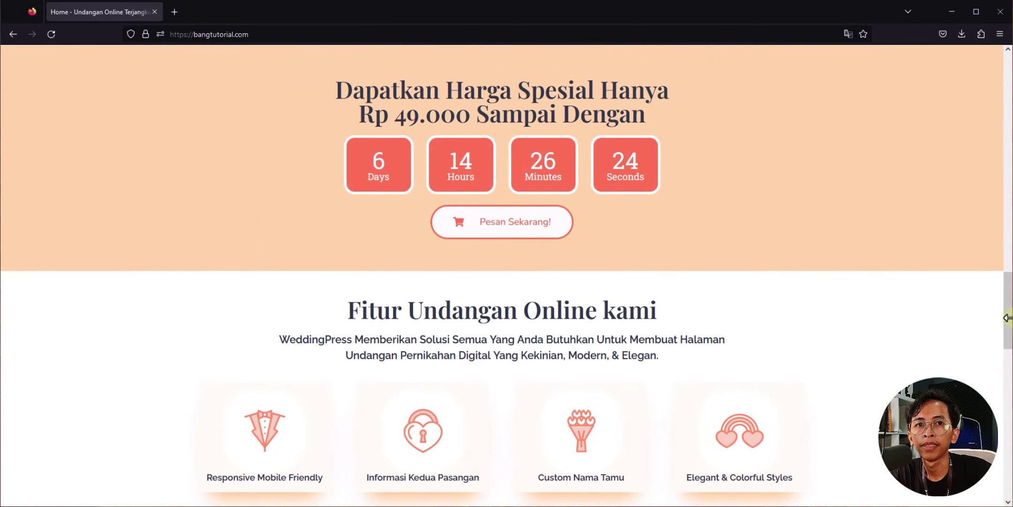
left_click_drag(1008, 315, 1008, 457)
scroll(356, 259, "up", 3)
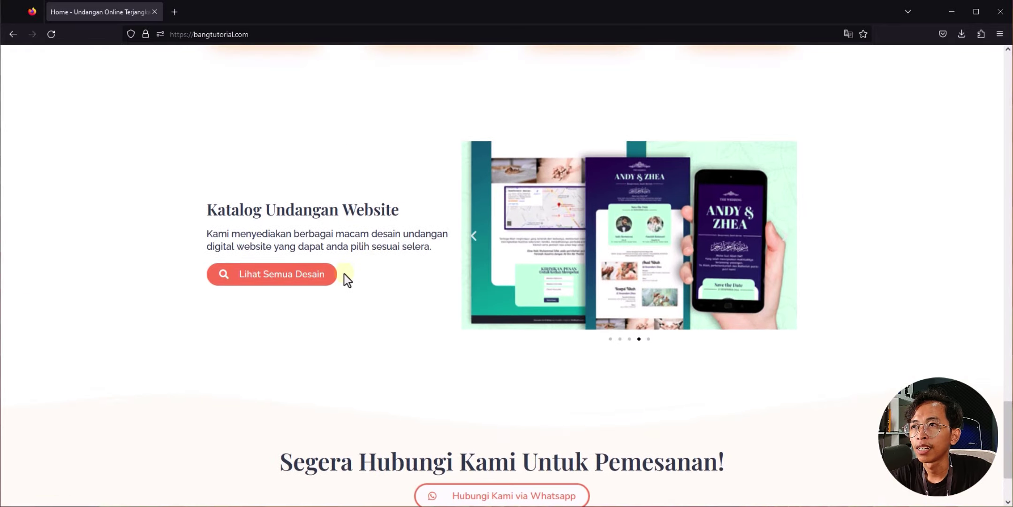
Step: Open Lihat Semua Desain and scroll through the Demo 01 live preview
left_click(266, 281)
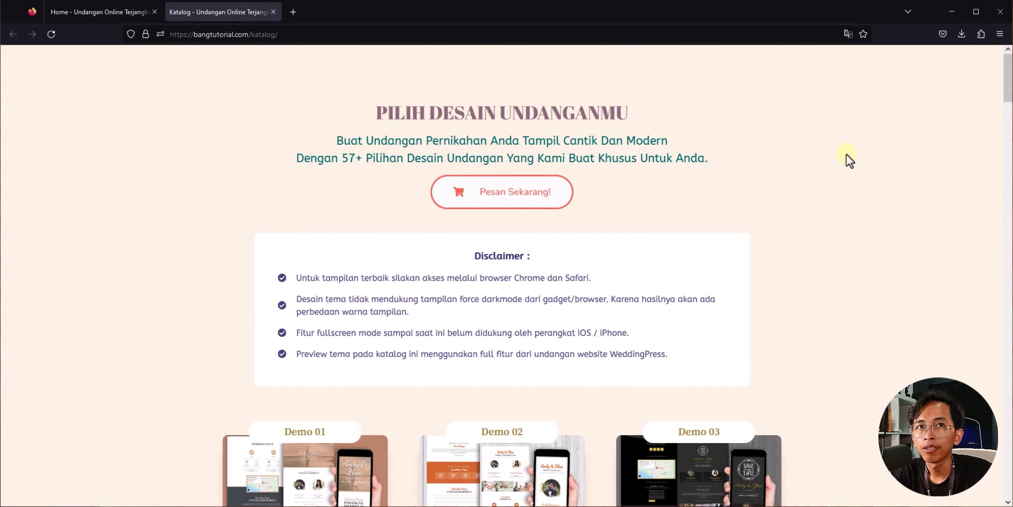
mouse_move(1008, 89)
left_mouse_down()
mouse_move(1007, 182)
mouse_move(1008, 90)
mouse_move(1008, 101)
left_mouse_up()
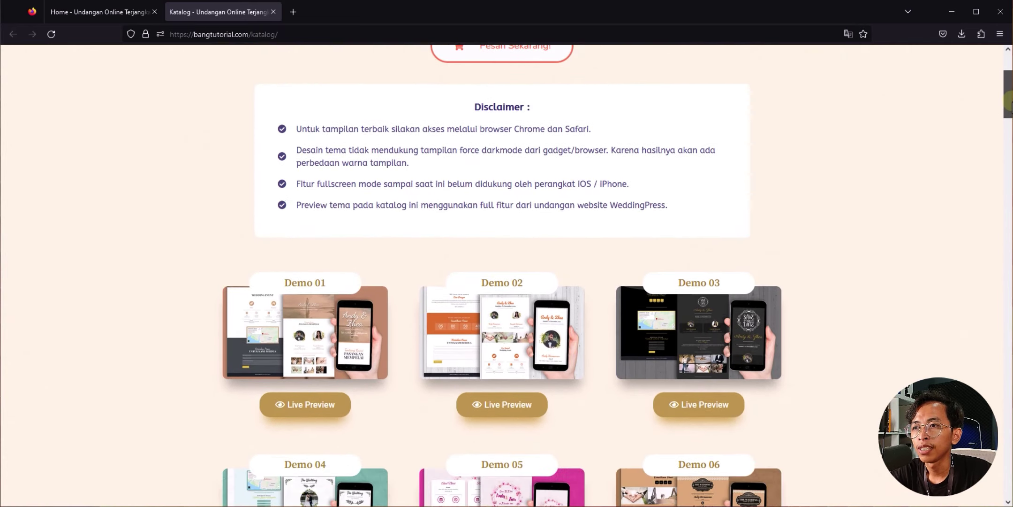
left_click(337, 415)
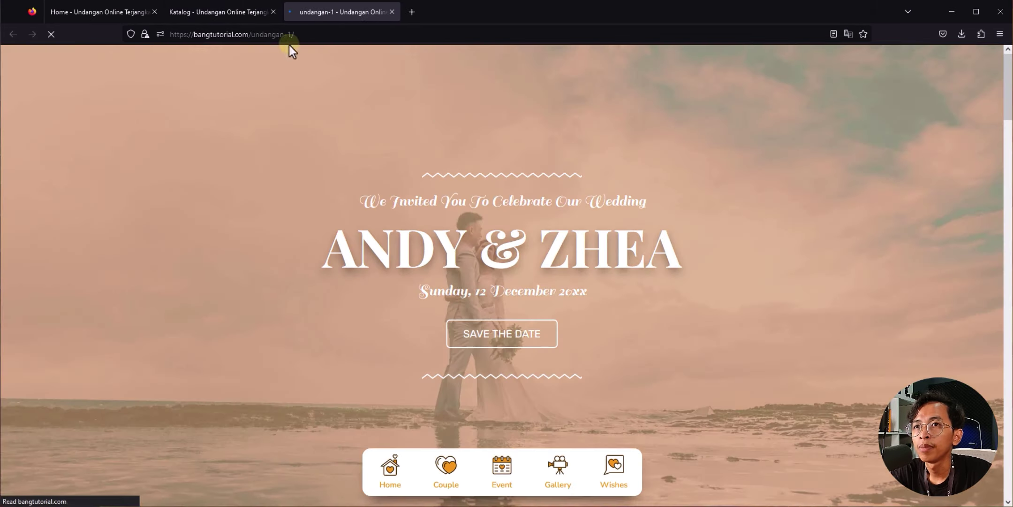
left_click_drag(1009, 99, 1010, 201)
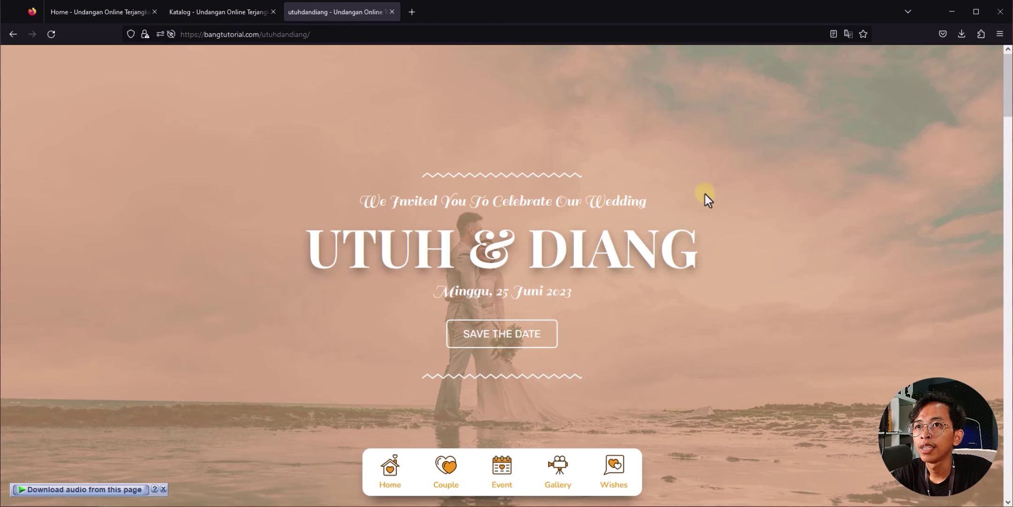
left_click_drag(1007, 108, 1009, 213)
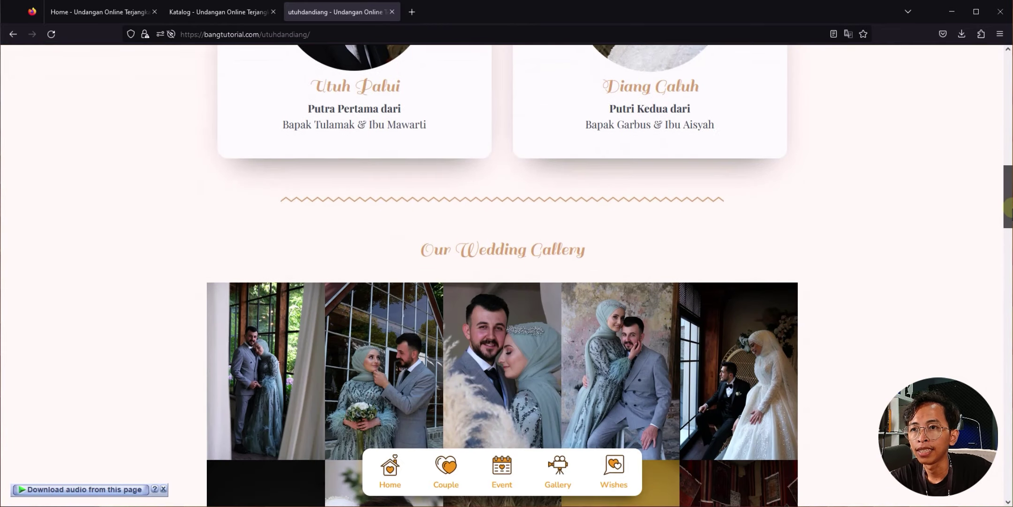